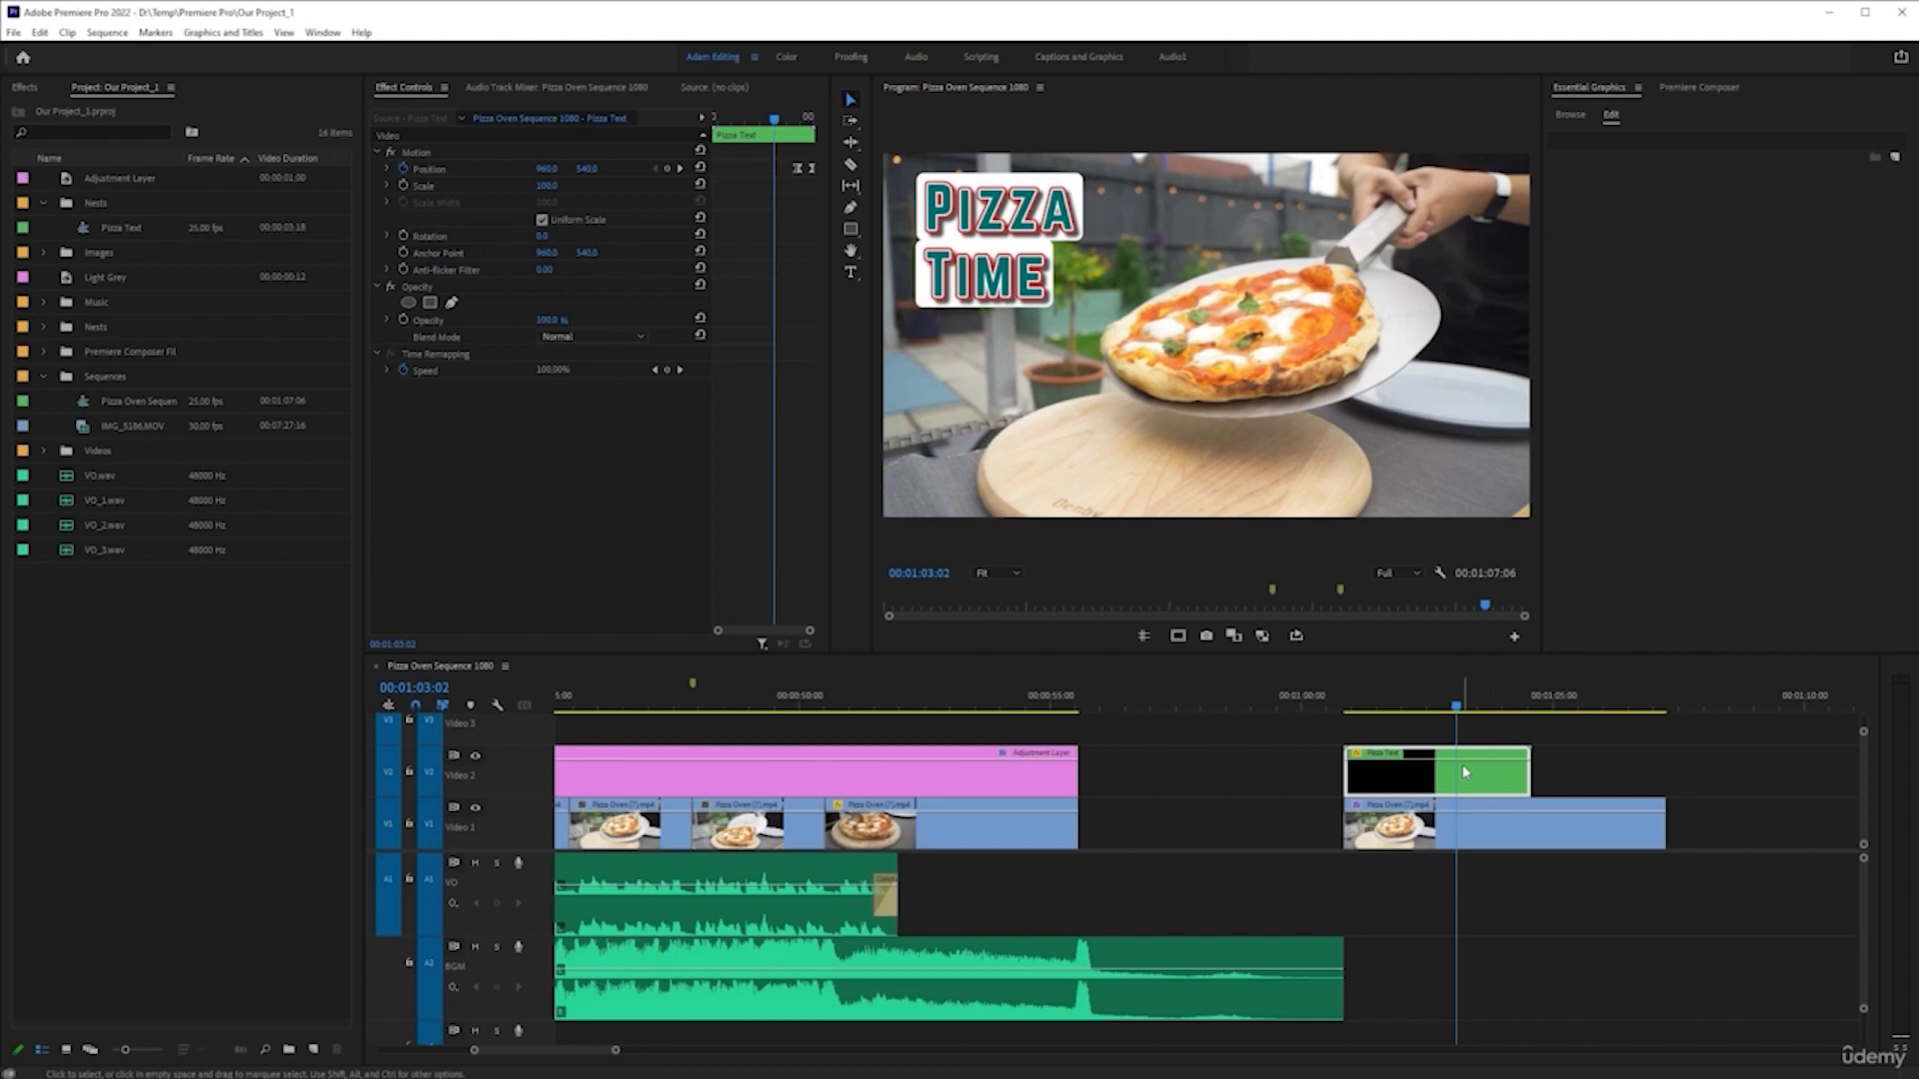
# - Copy the Pizza graphic out of the Pizza Text nest, then delete the nest from Video 2 of Pizza Oven Sequence 1080
pyautogui.scroll(5, 1463, 774)
pyautogui.scroll(-3, 1385, 773)
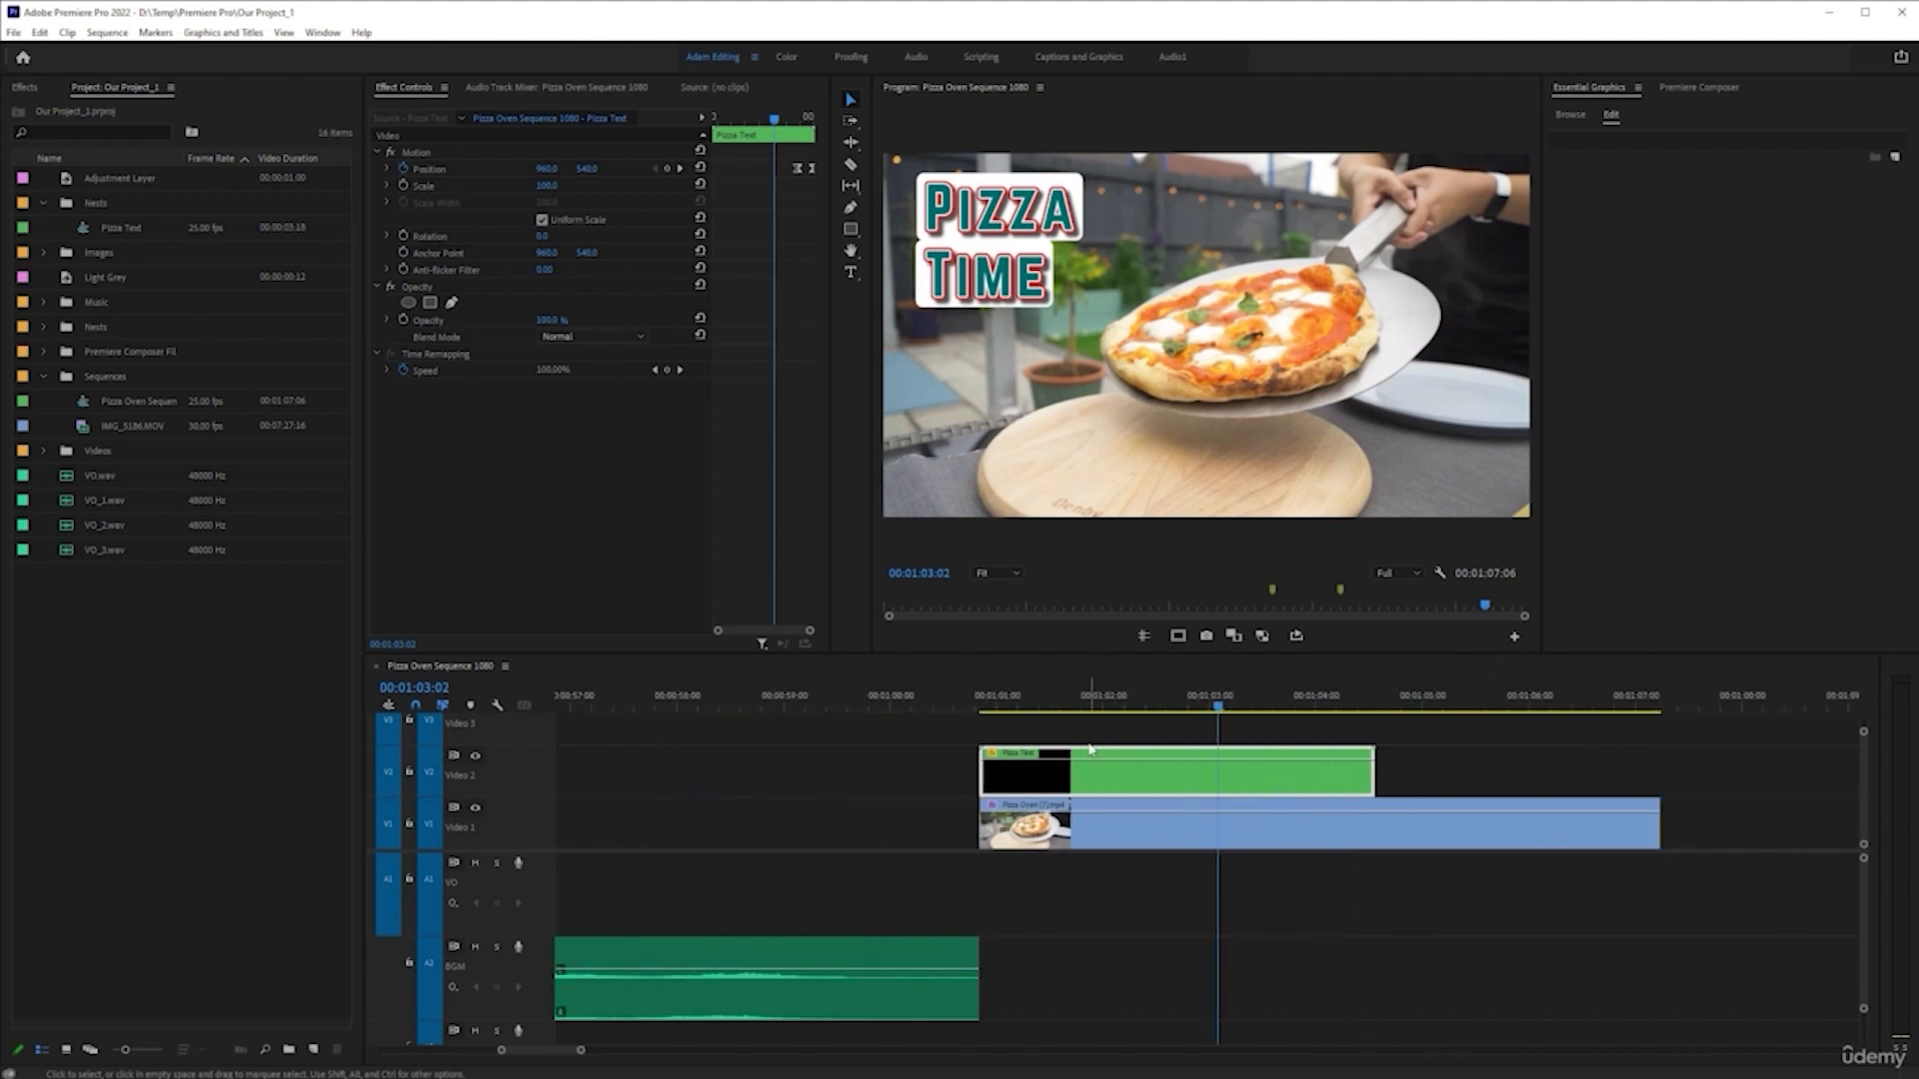
pyautogui.scroll(1, 1089, 749)
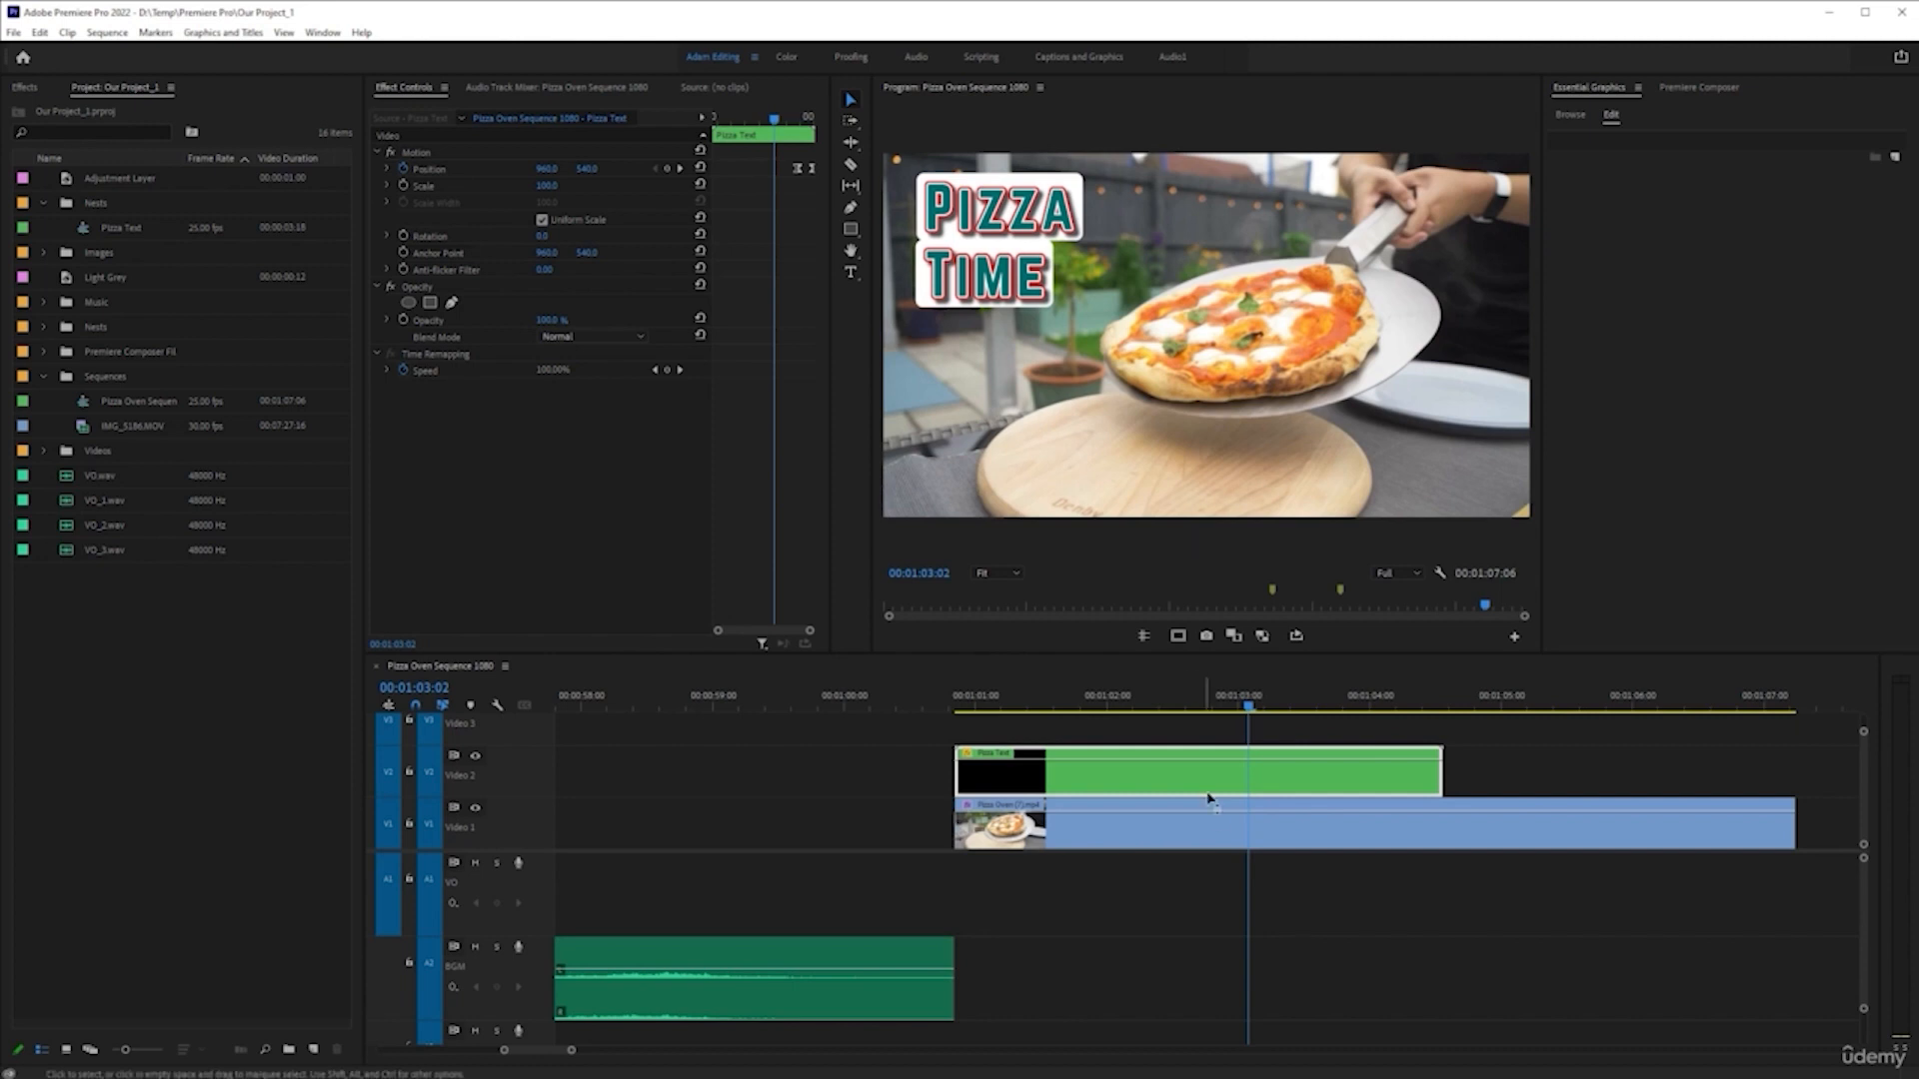
pyautogui.scroll(-4, 1213, 801)
pyautogui.scroll(-8, 1211, 798)
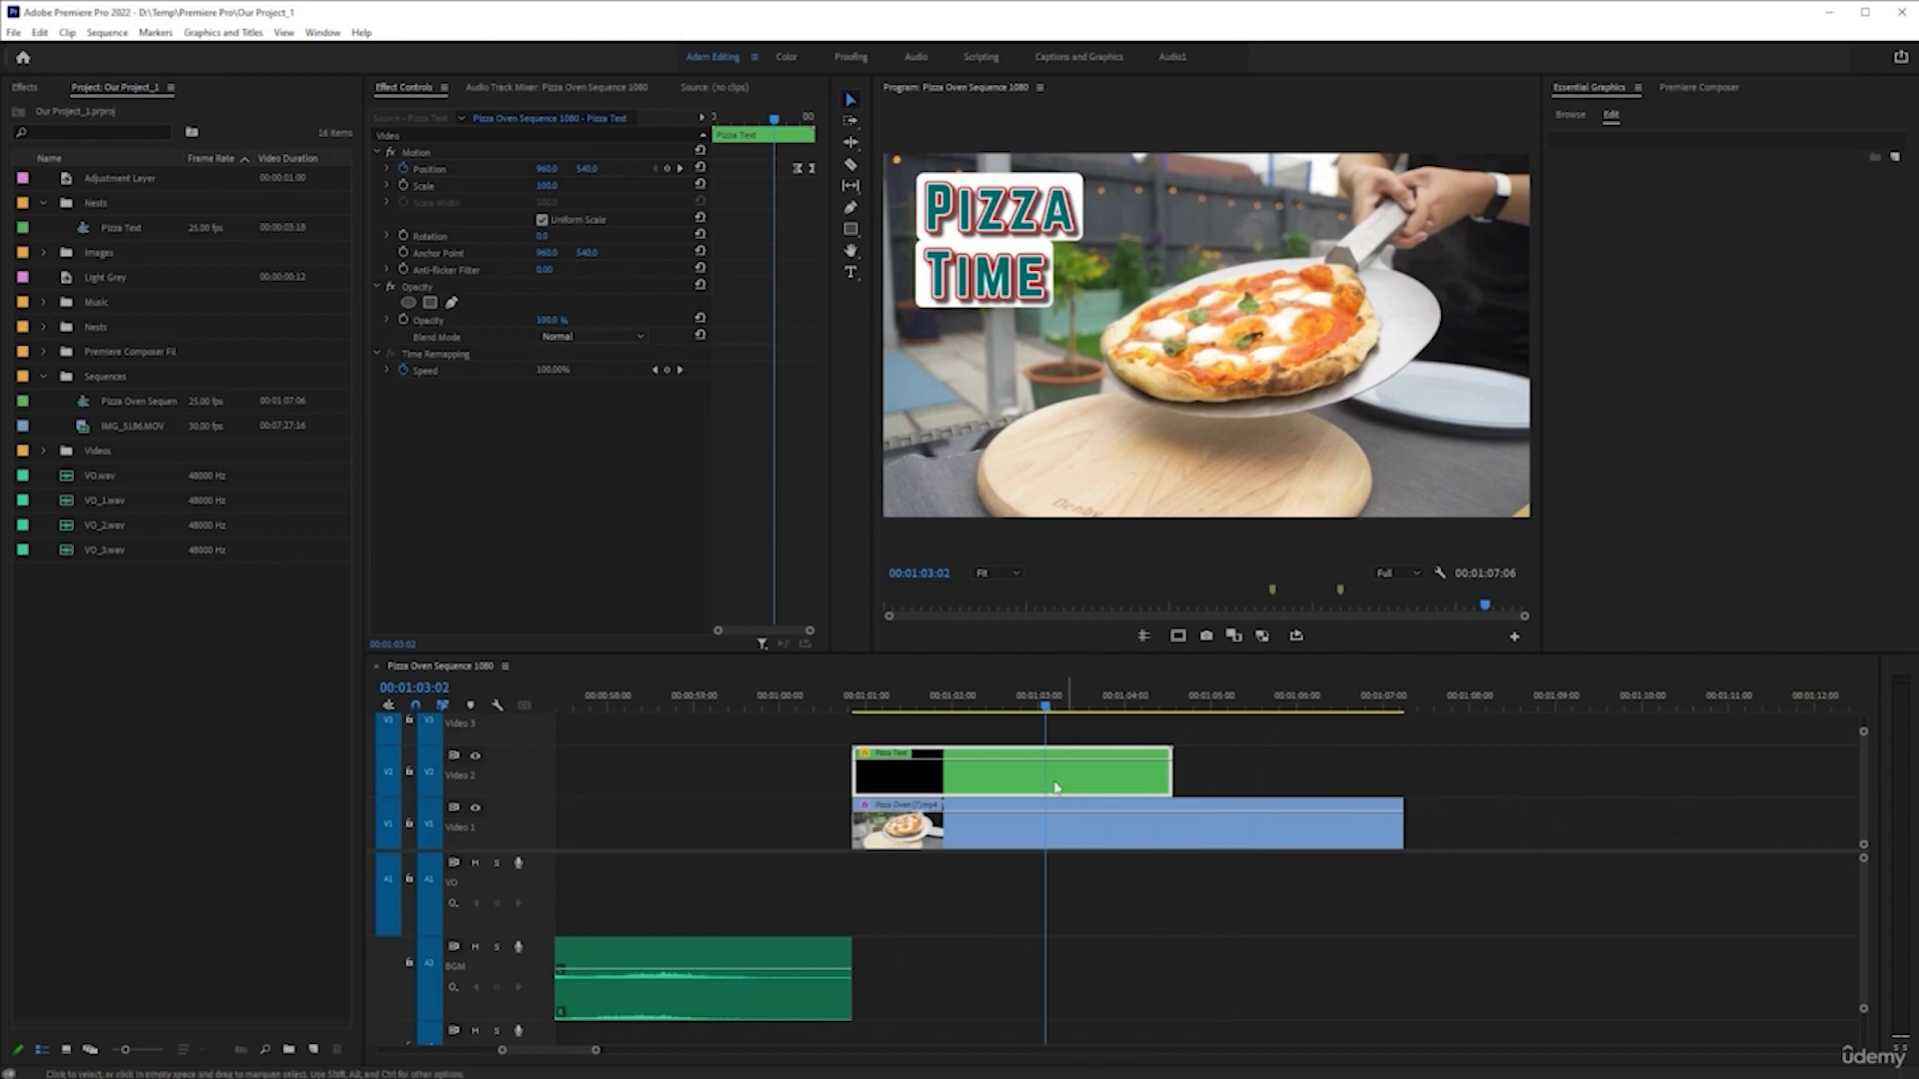
pyautogui.scroll(1, 987, 774)
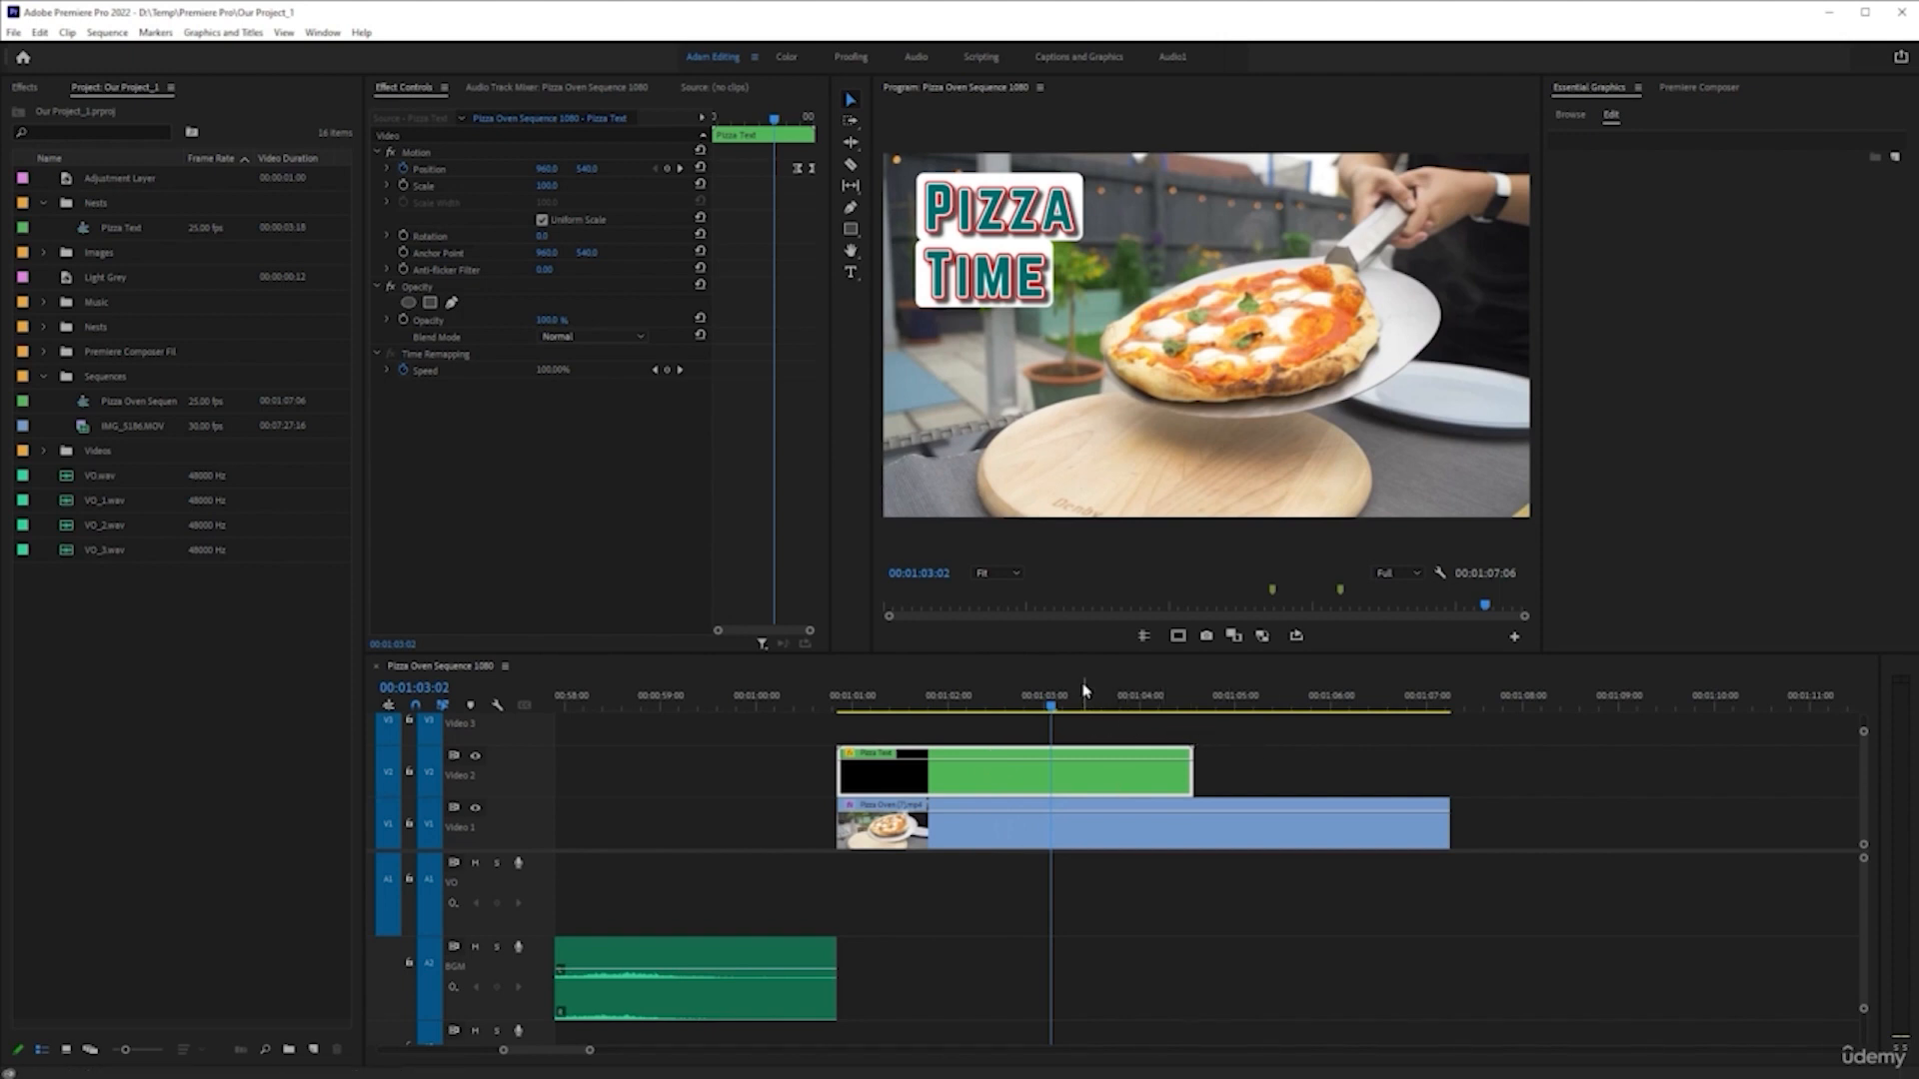
pyautogui.doubleClick(1030, 782)
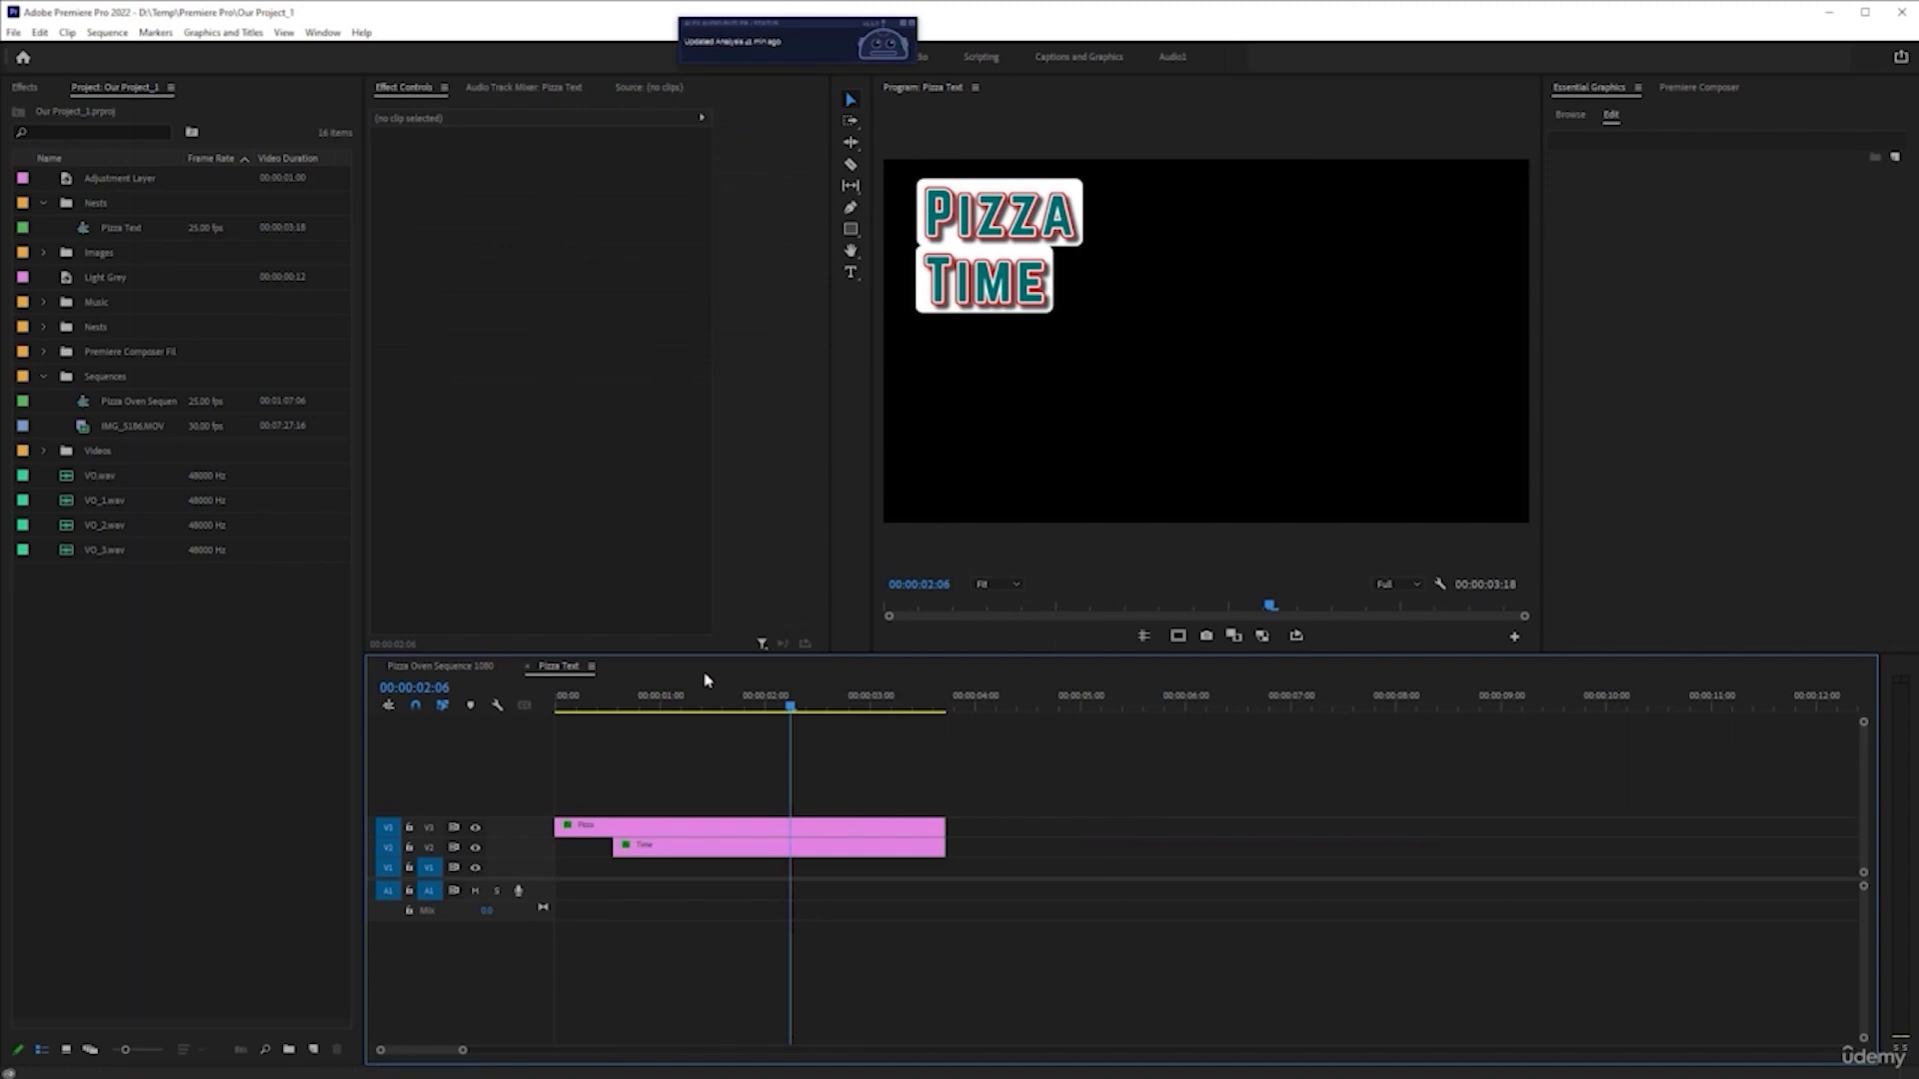
pyautogui.click(775, 832)
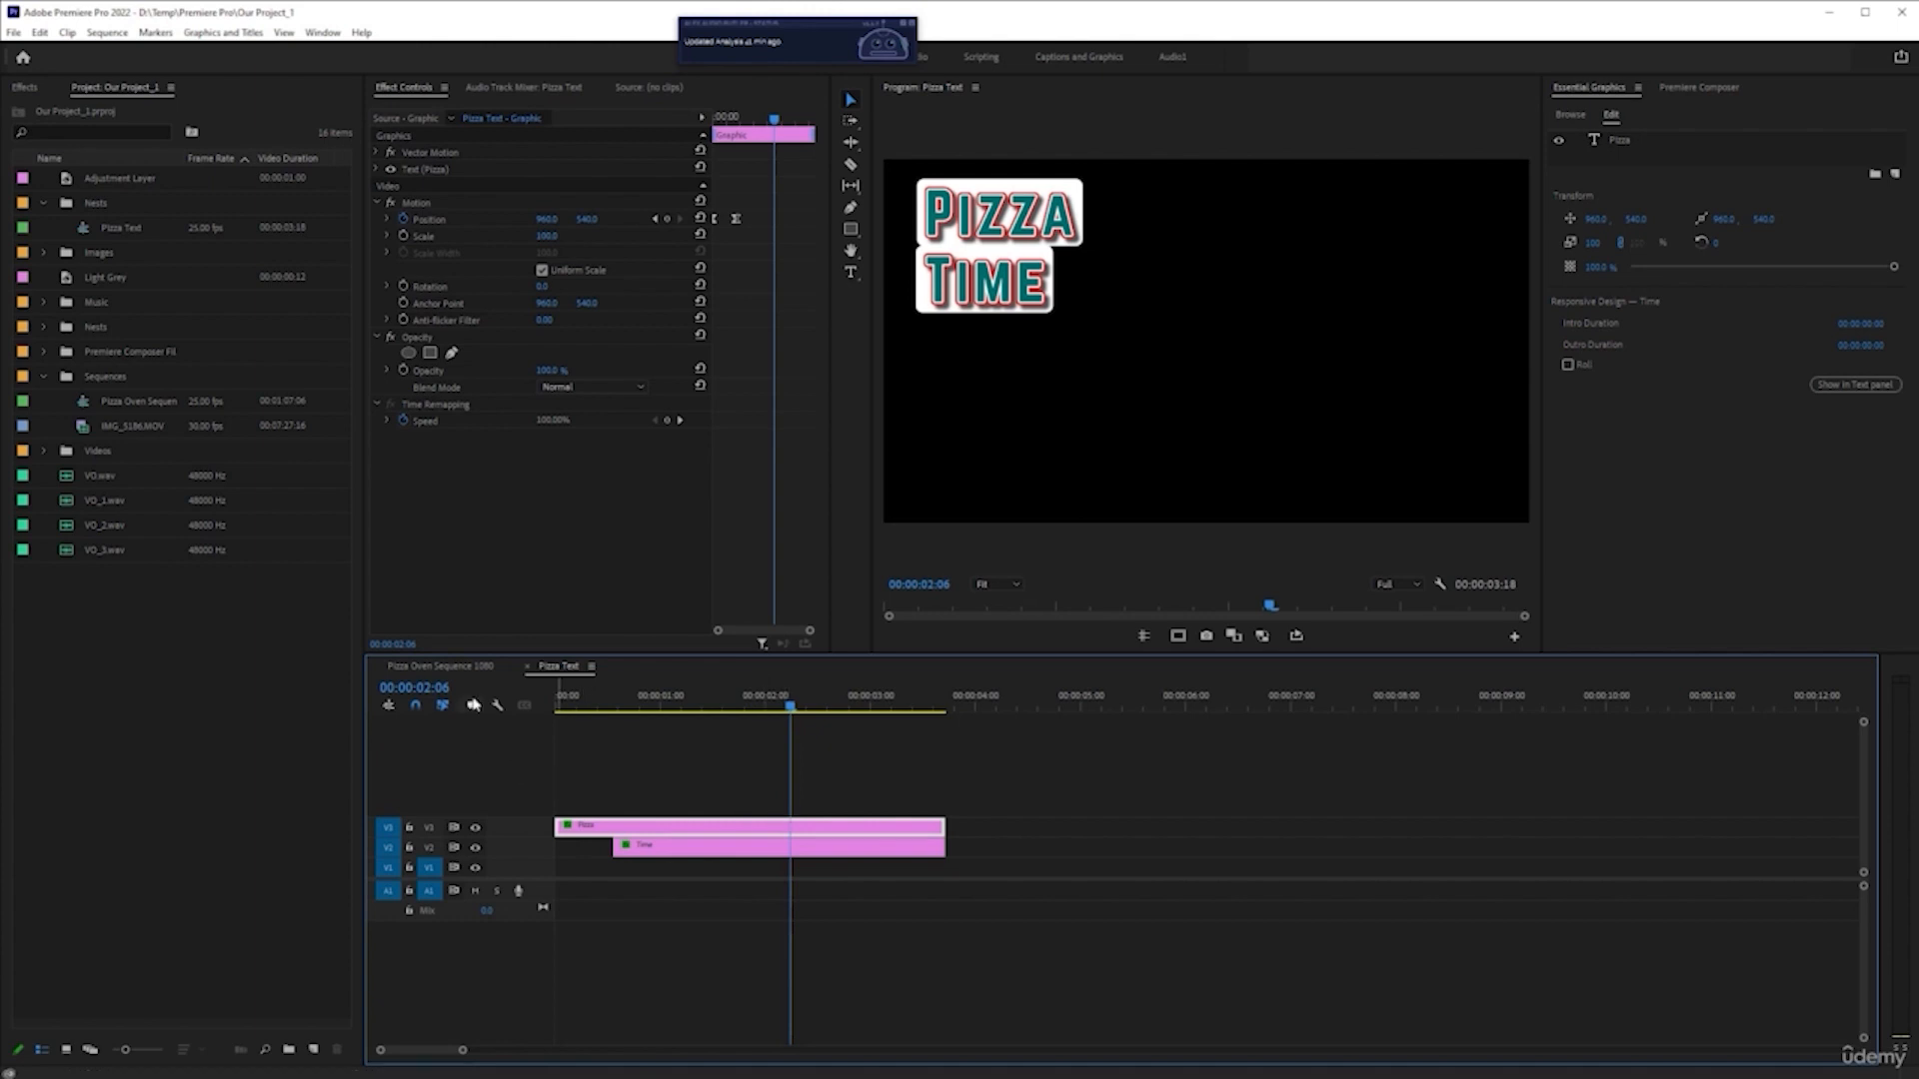
pyautogui.click(526, 668)
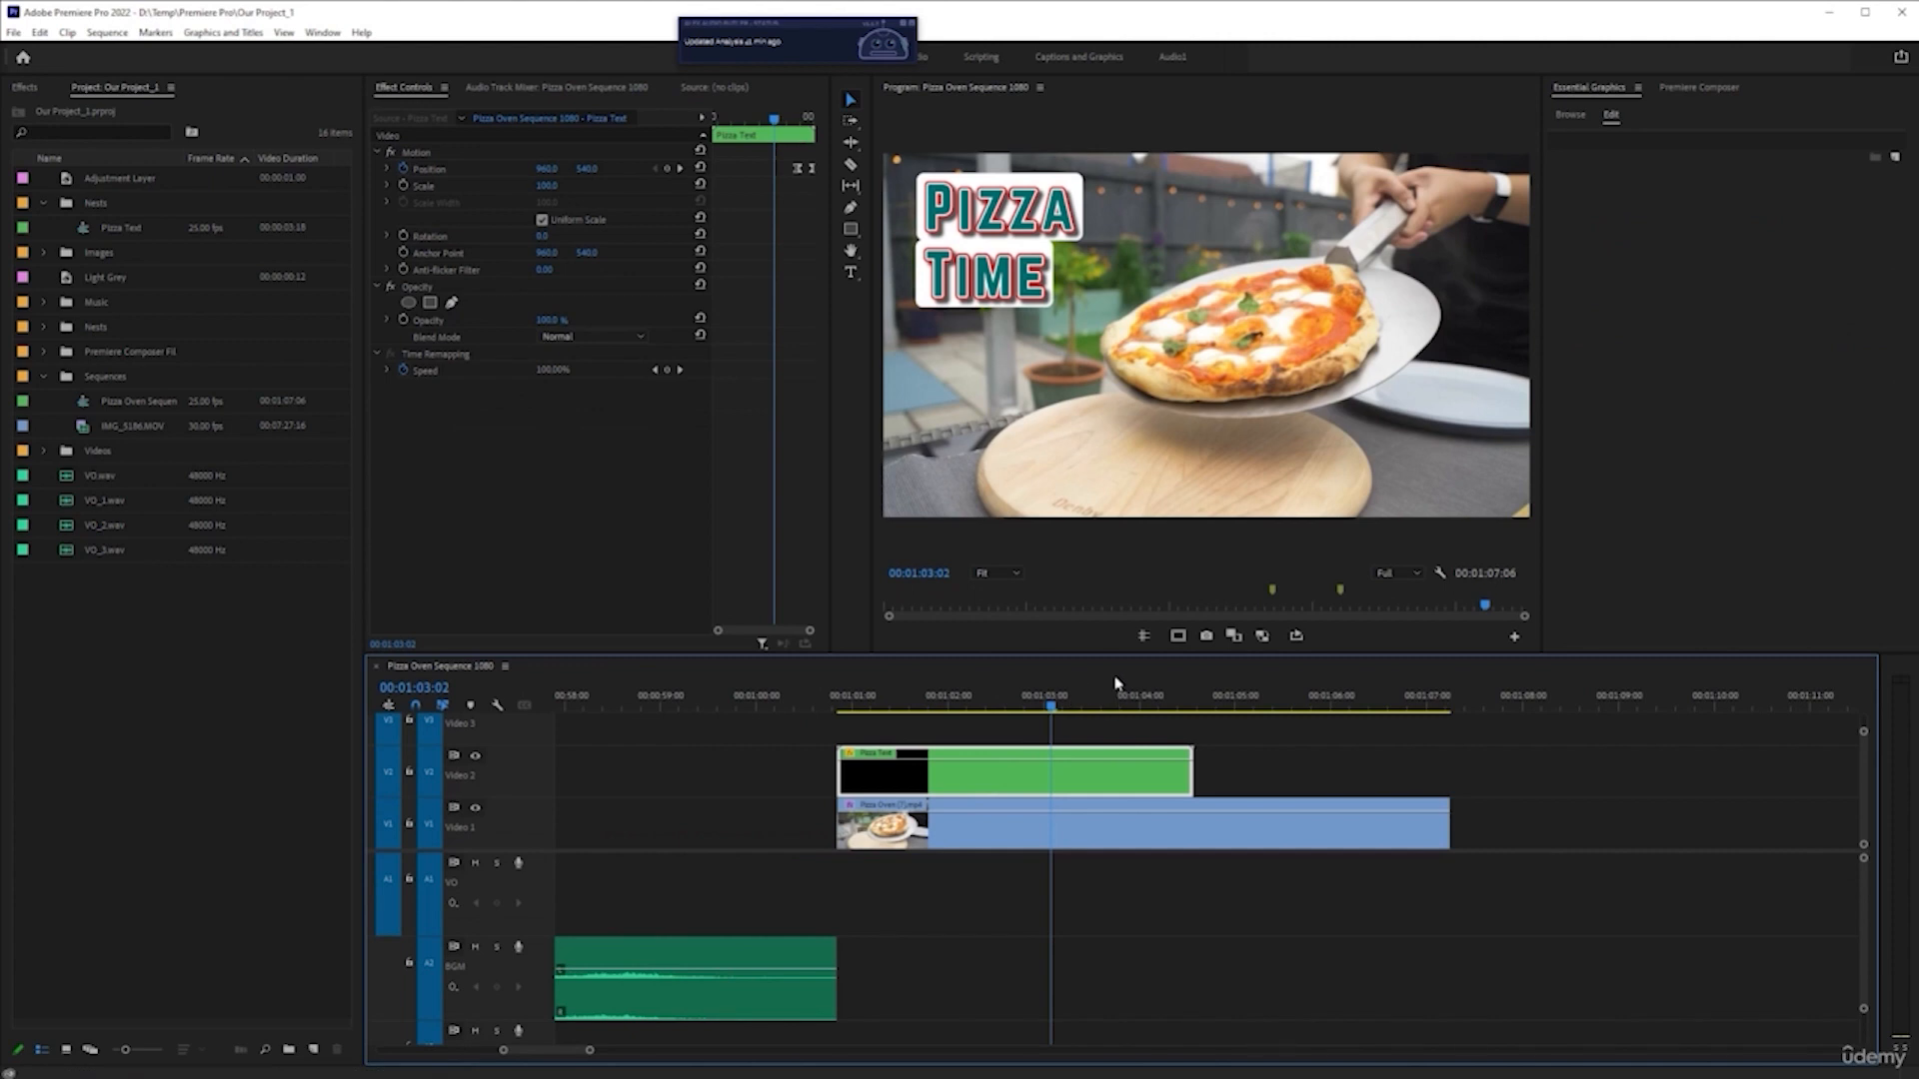
pyautogui.press('Delete')
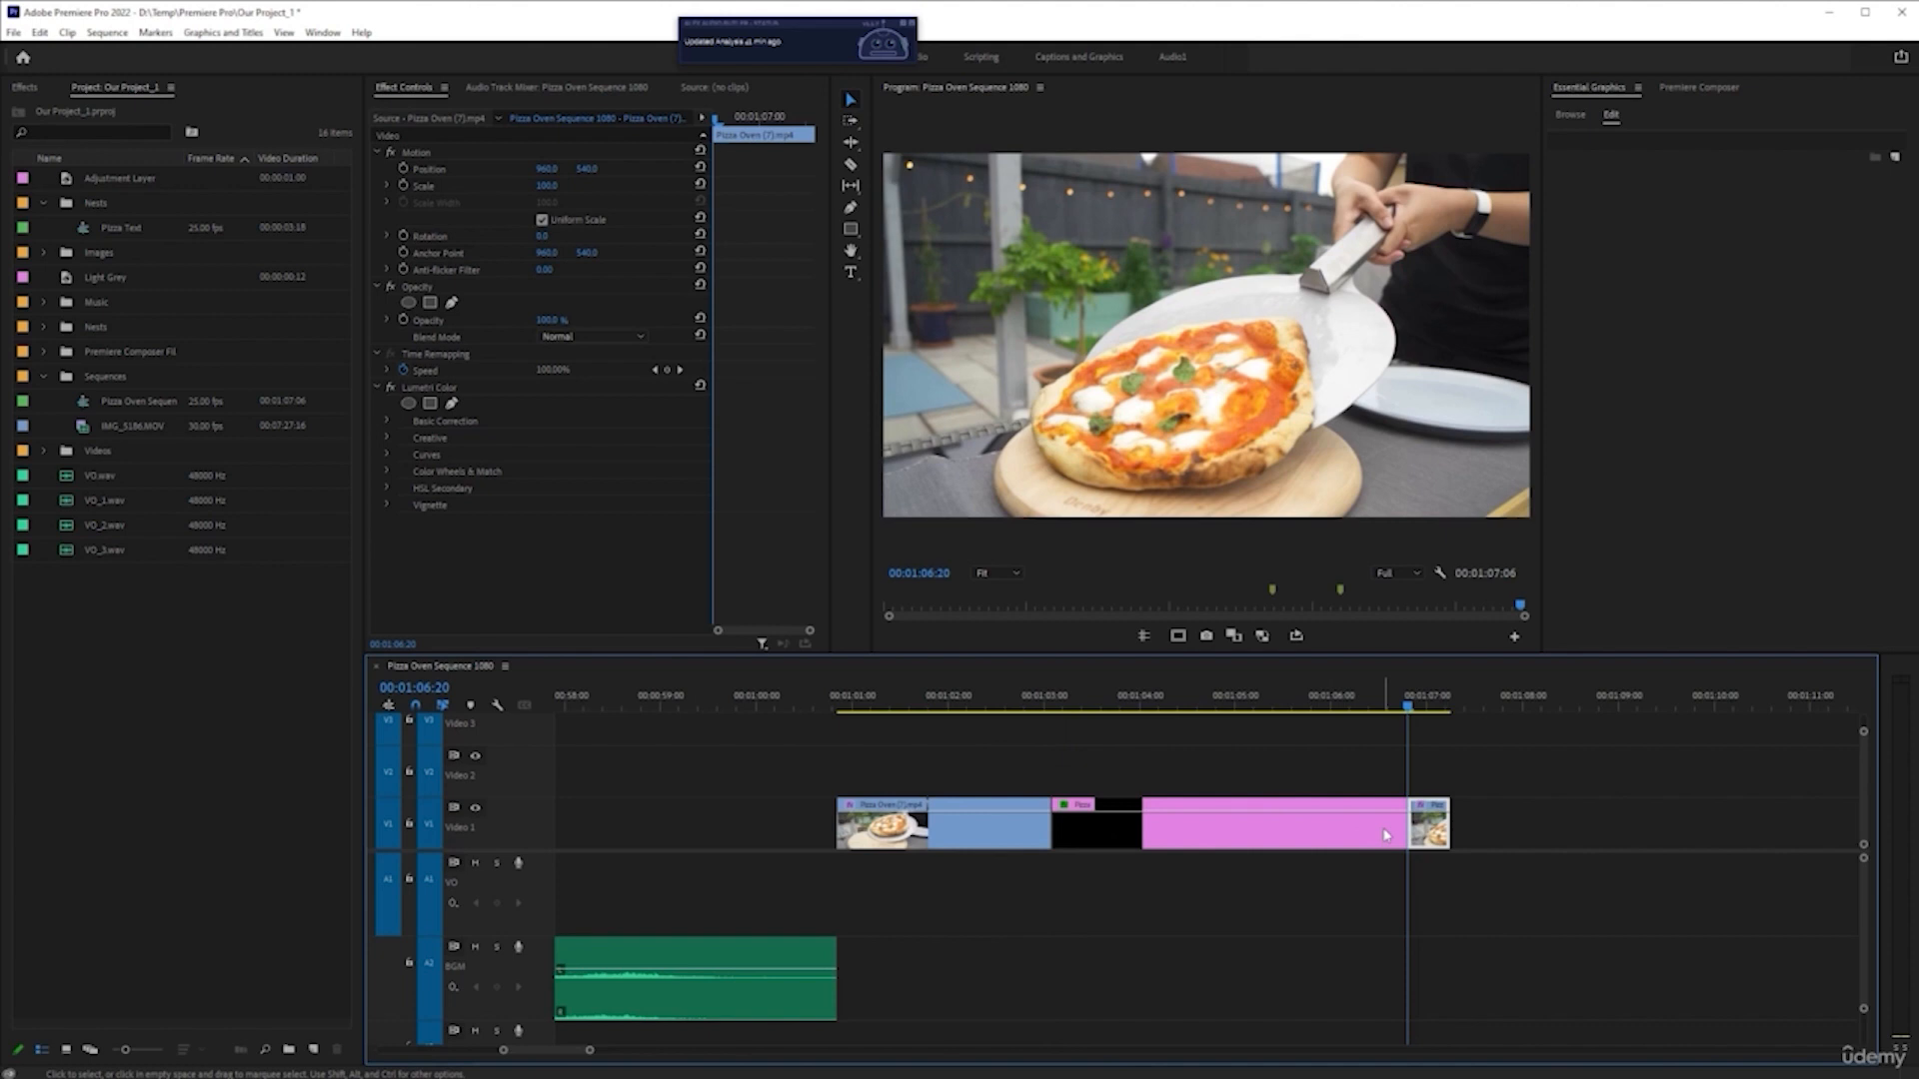
# - Play through the pasted Pizza graphic on Video 1, then undo the paste
pyautogui.click(1009, 701)
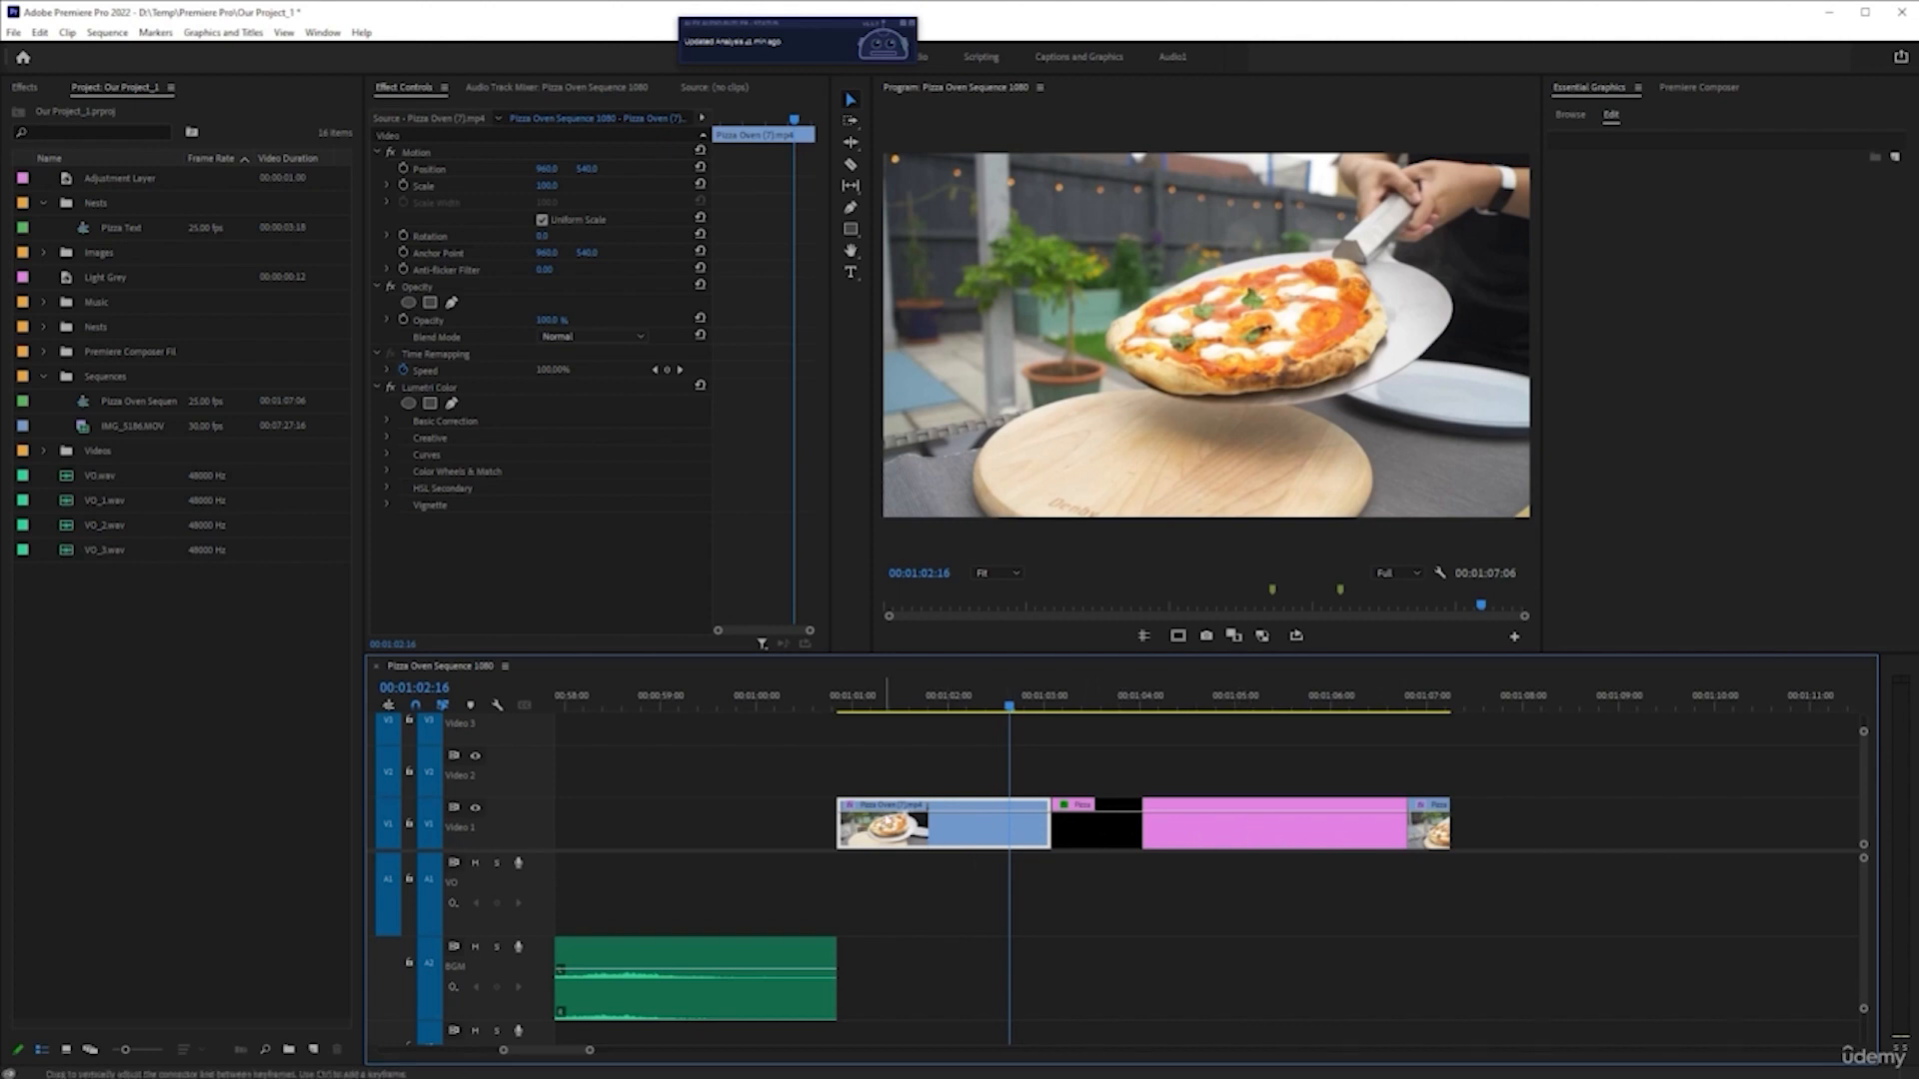
pyautogui.press('space')
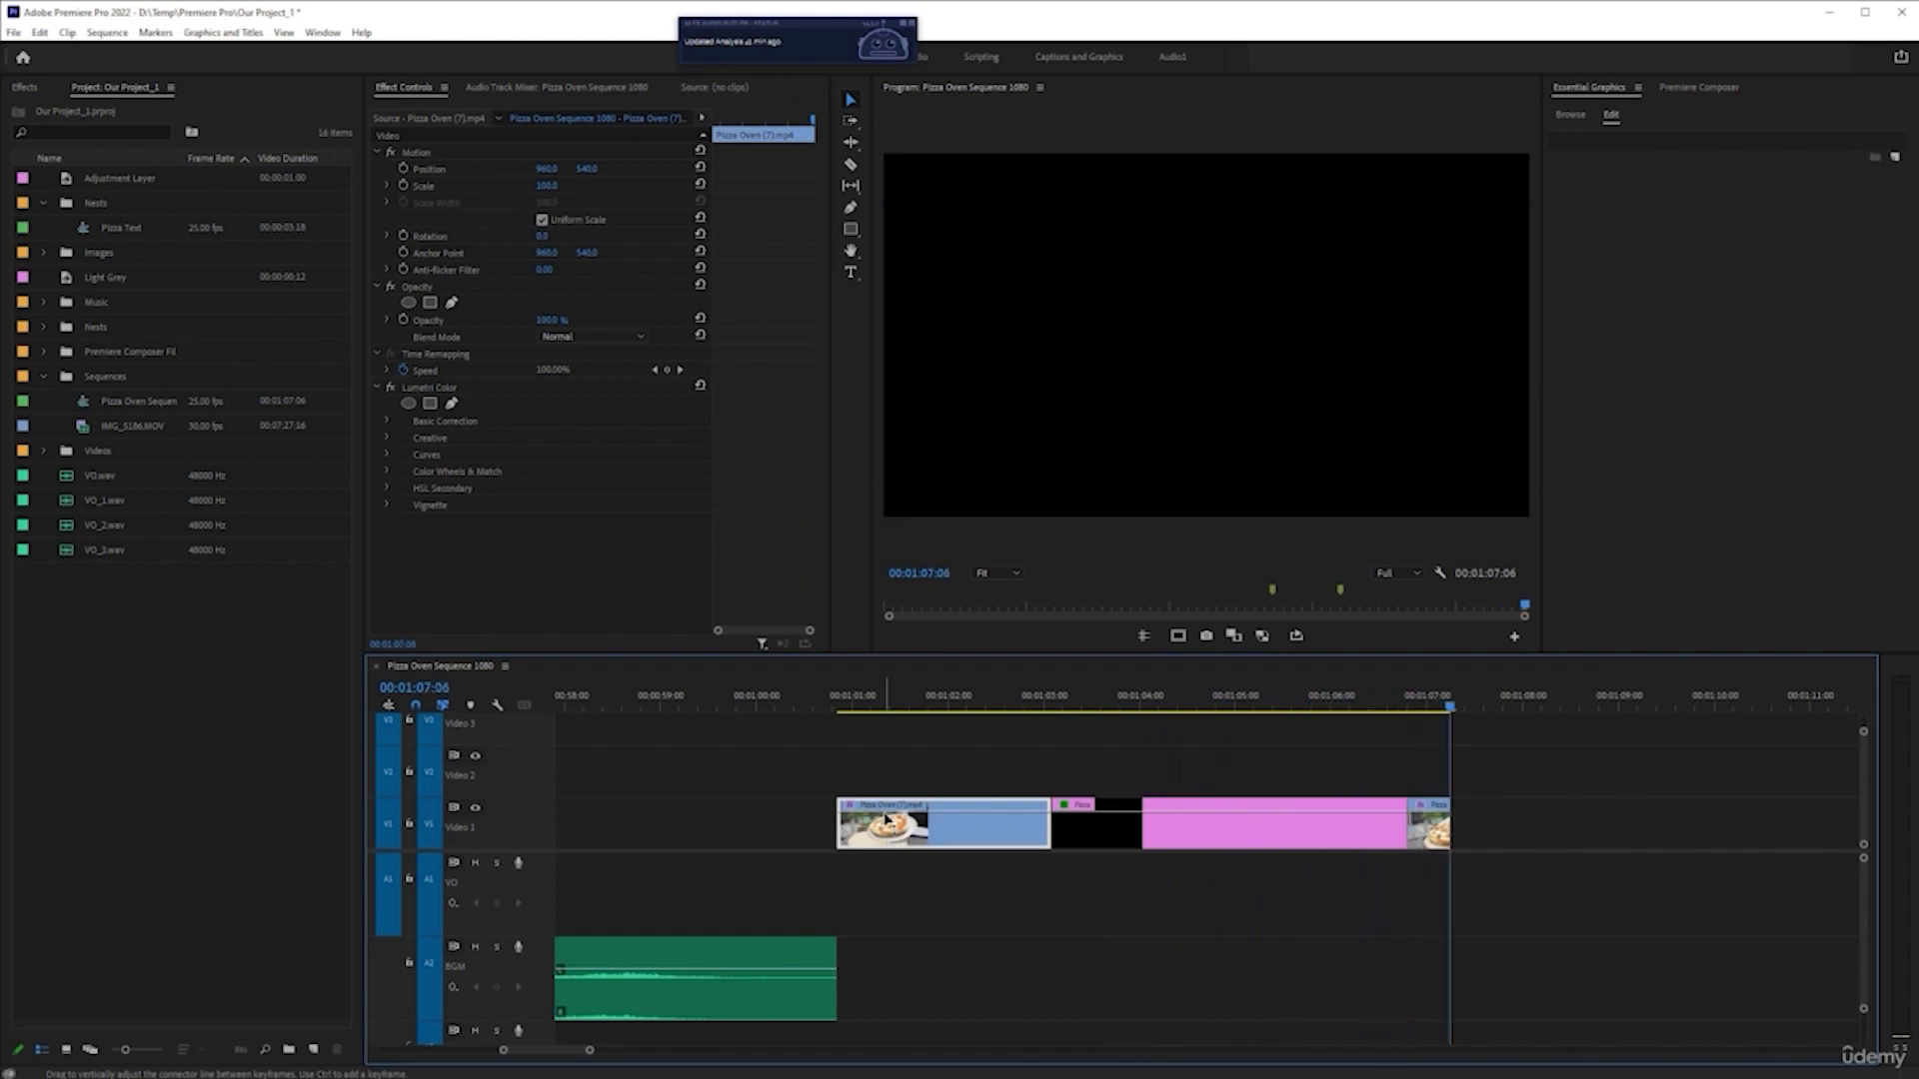
pyautogui.click(1070, 702)
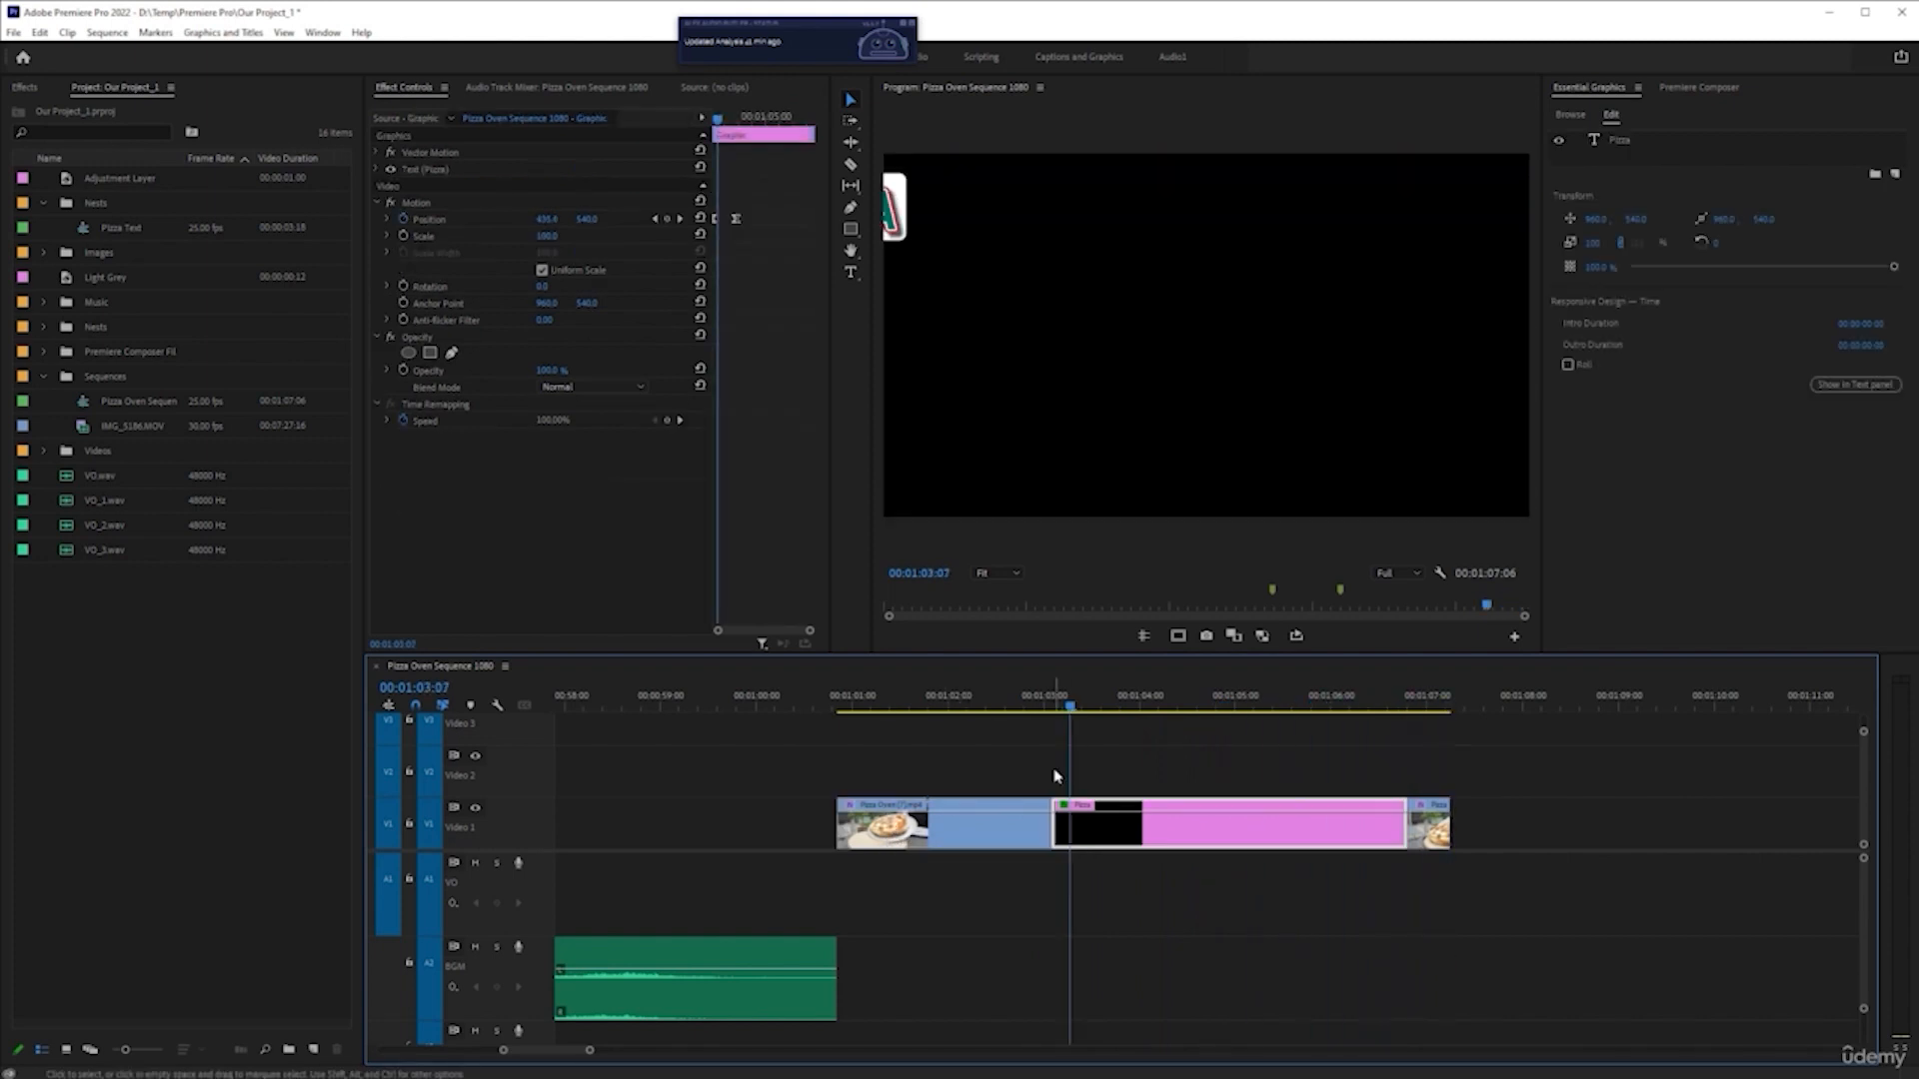
pyautogui.hotkey('ctrl', 'z')
pyautogui.hotkey('ctrl', 'z')
# - Try to paste the Pizza graphic after the end of the Video 1 clip and move it up above that clip
pyautogui.click(1481, 702)
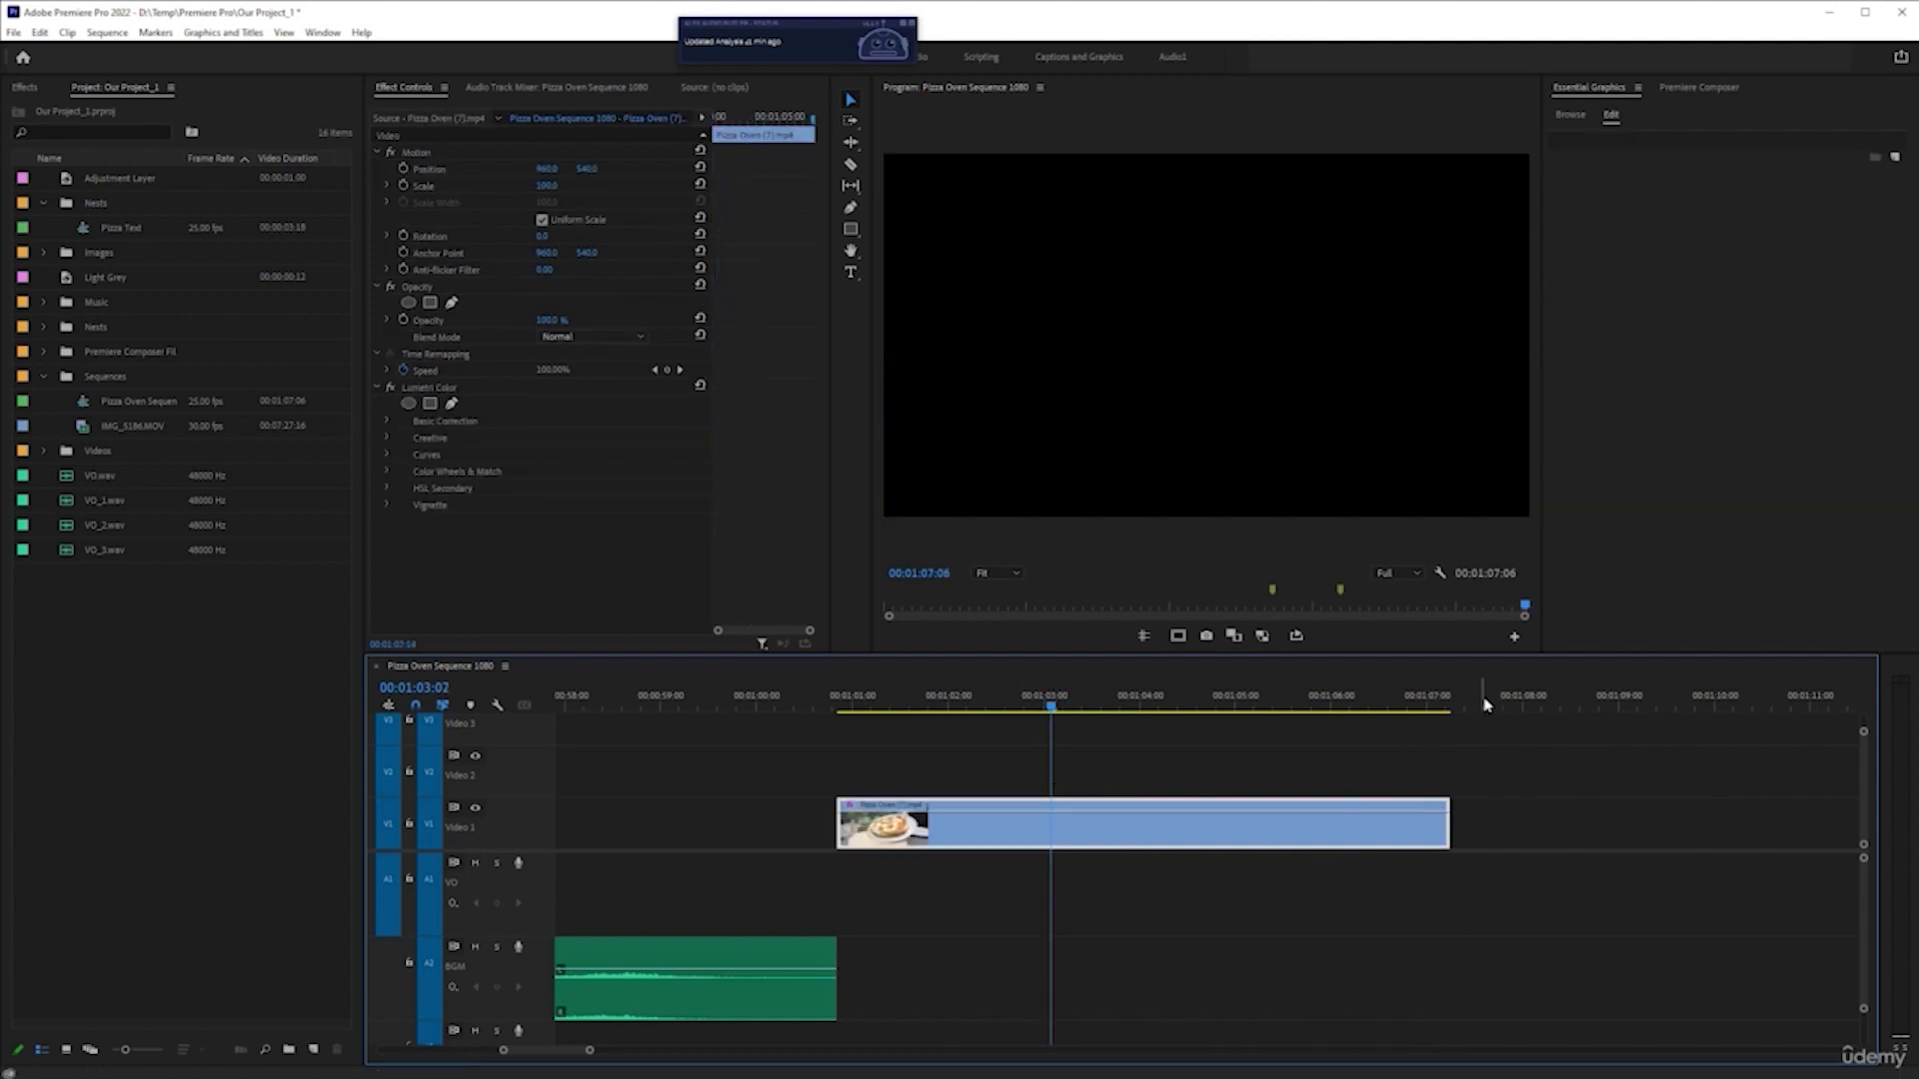
pyautogui.hotkey('ctrl', 'v')
pyautogui.moveTo(1550, 828); pyautogui.dragTo(1072, 783)
pyautogui.hotkey('ctrl', 'z')
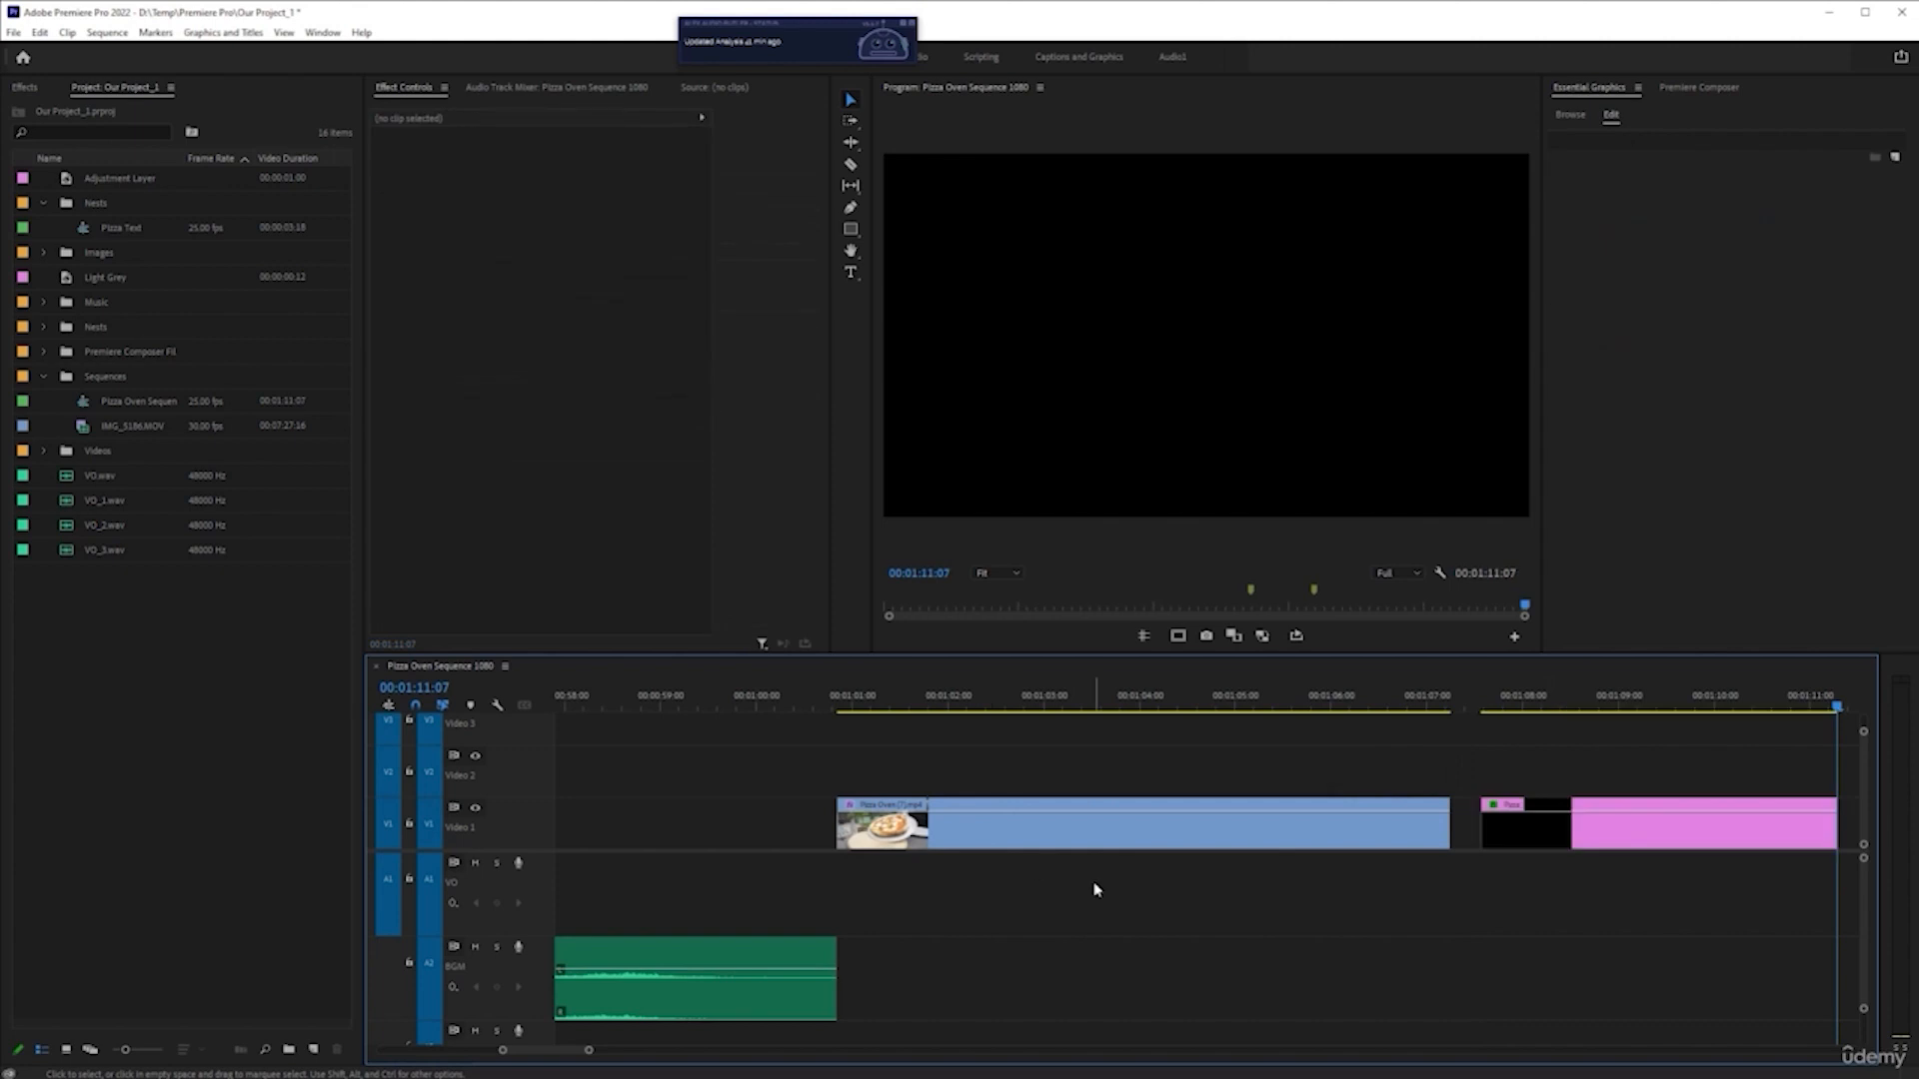
pyautogui.hotkey('ctrl', 'z')
# - Try to paste the Pizza graphic onto Video 2 at 00:01:01:21 with track targeting turned off for Video 1
pyautogui.click(932, 703)
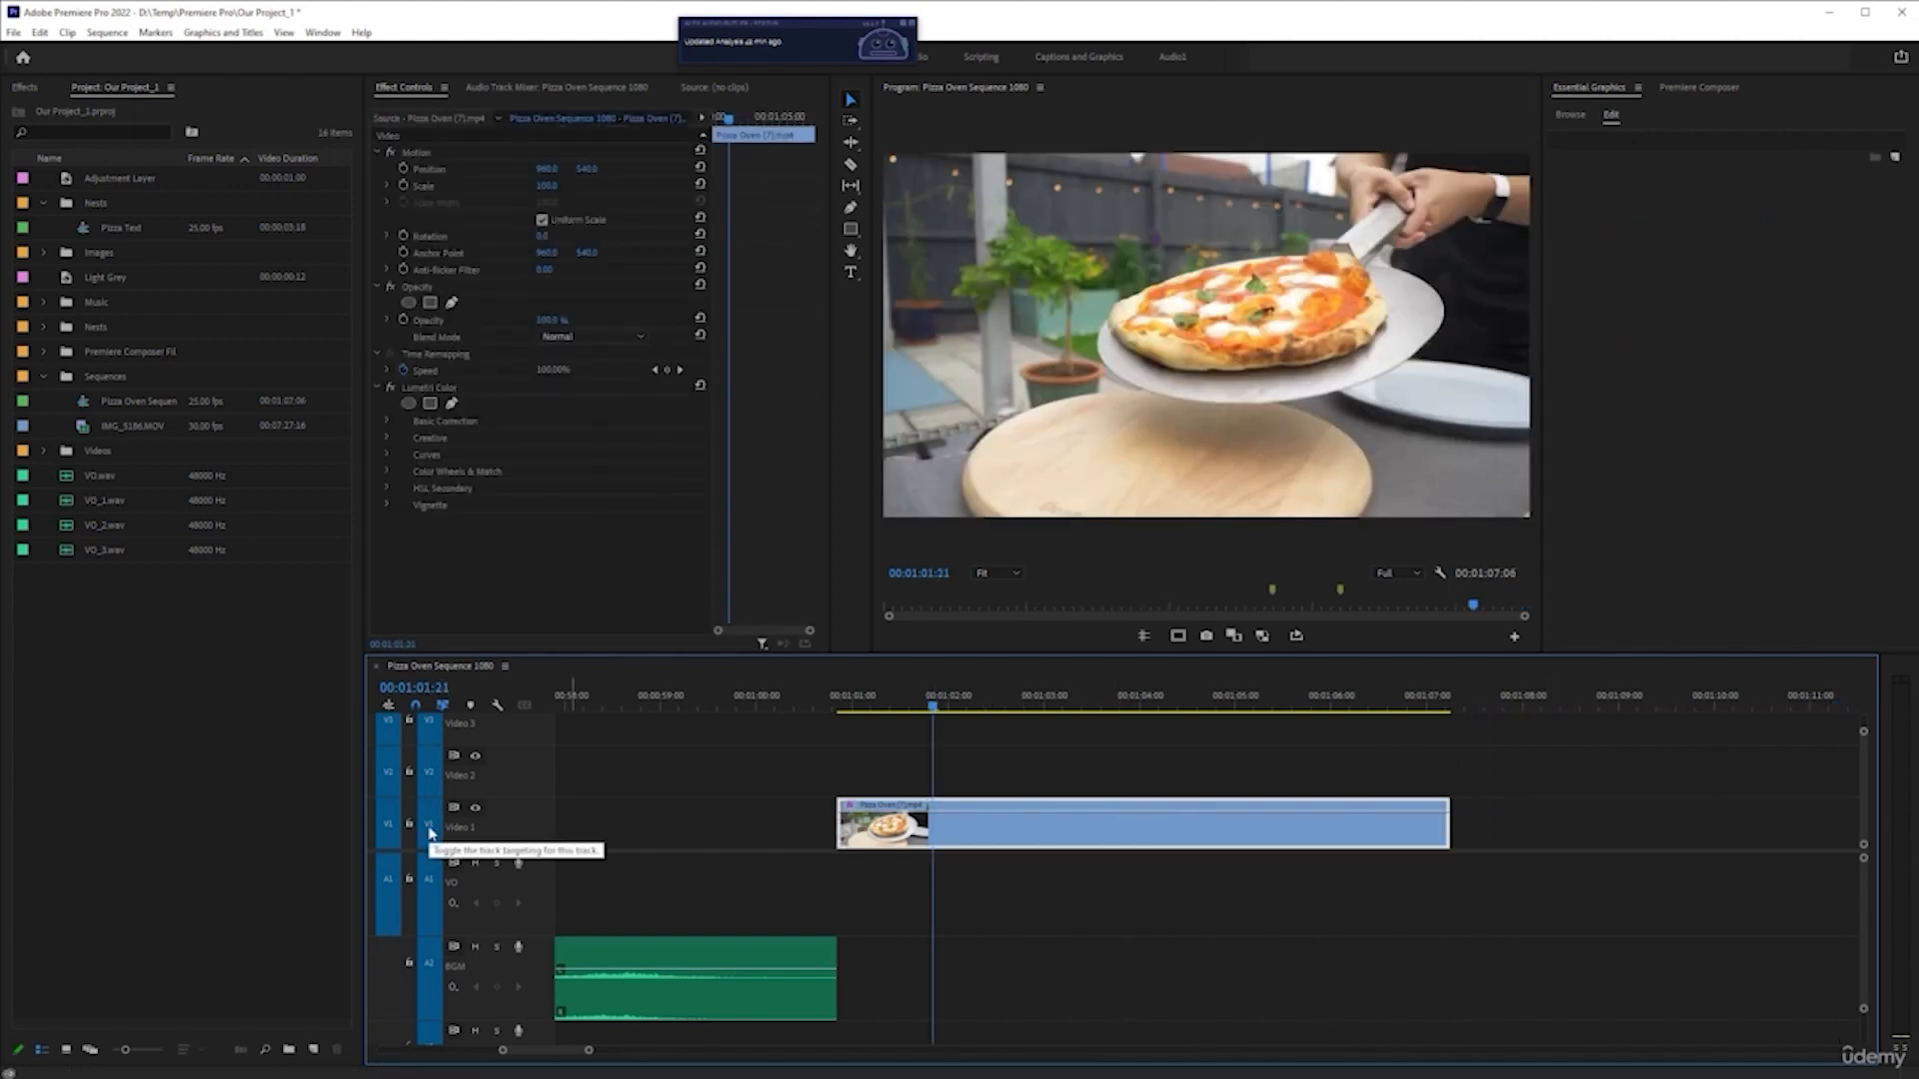
pyautogui.click(430, 827)
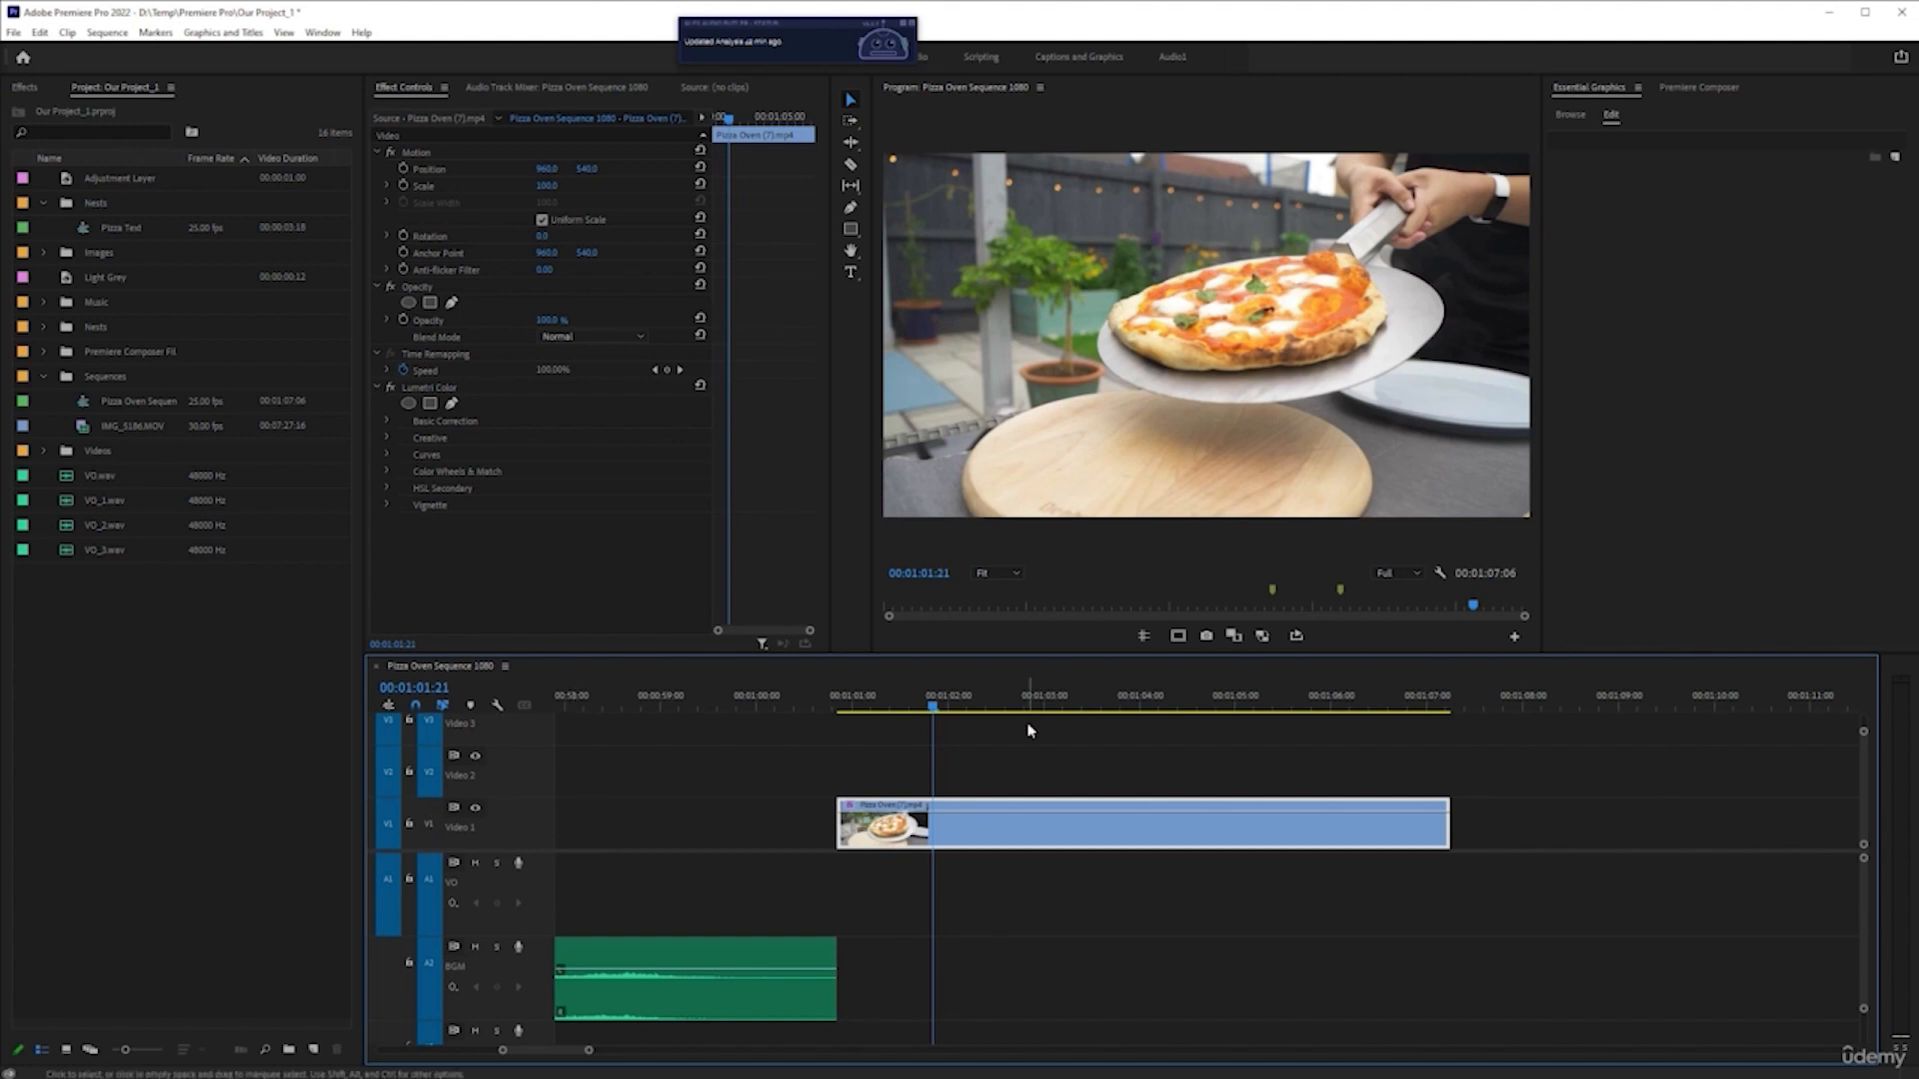
pyautogui.hotkey('ctrl', 'v')
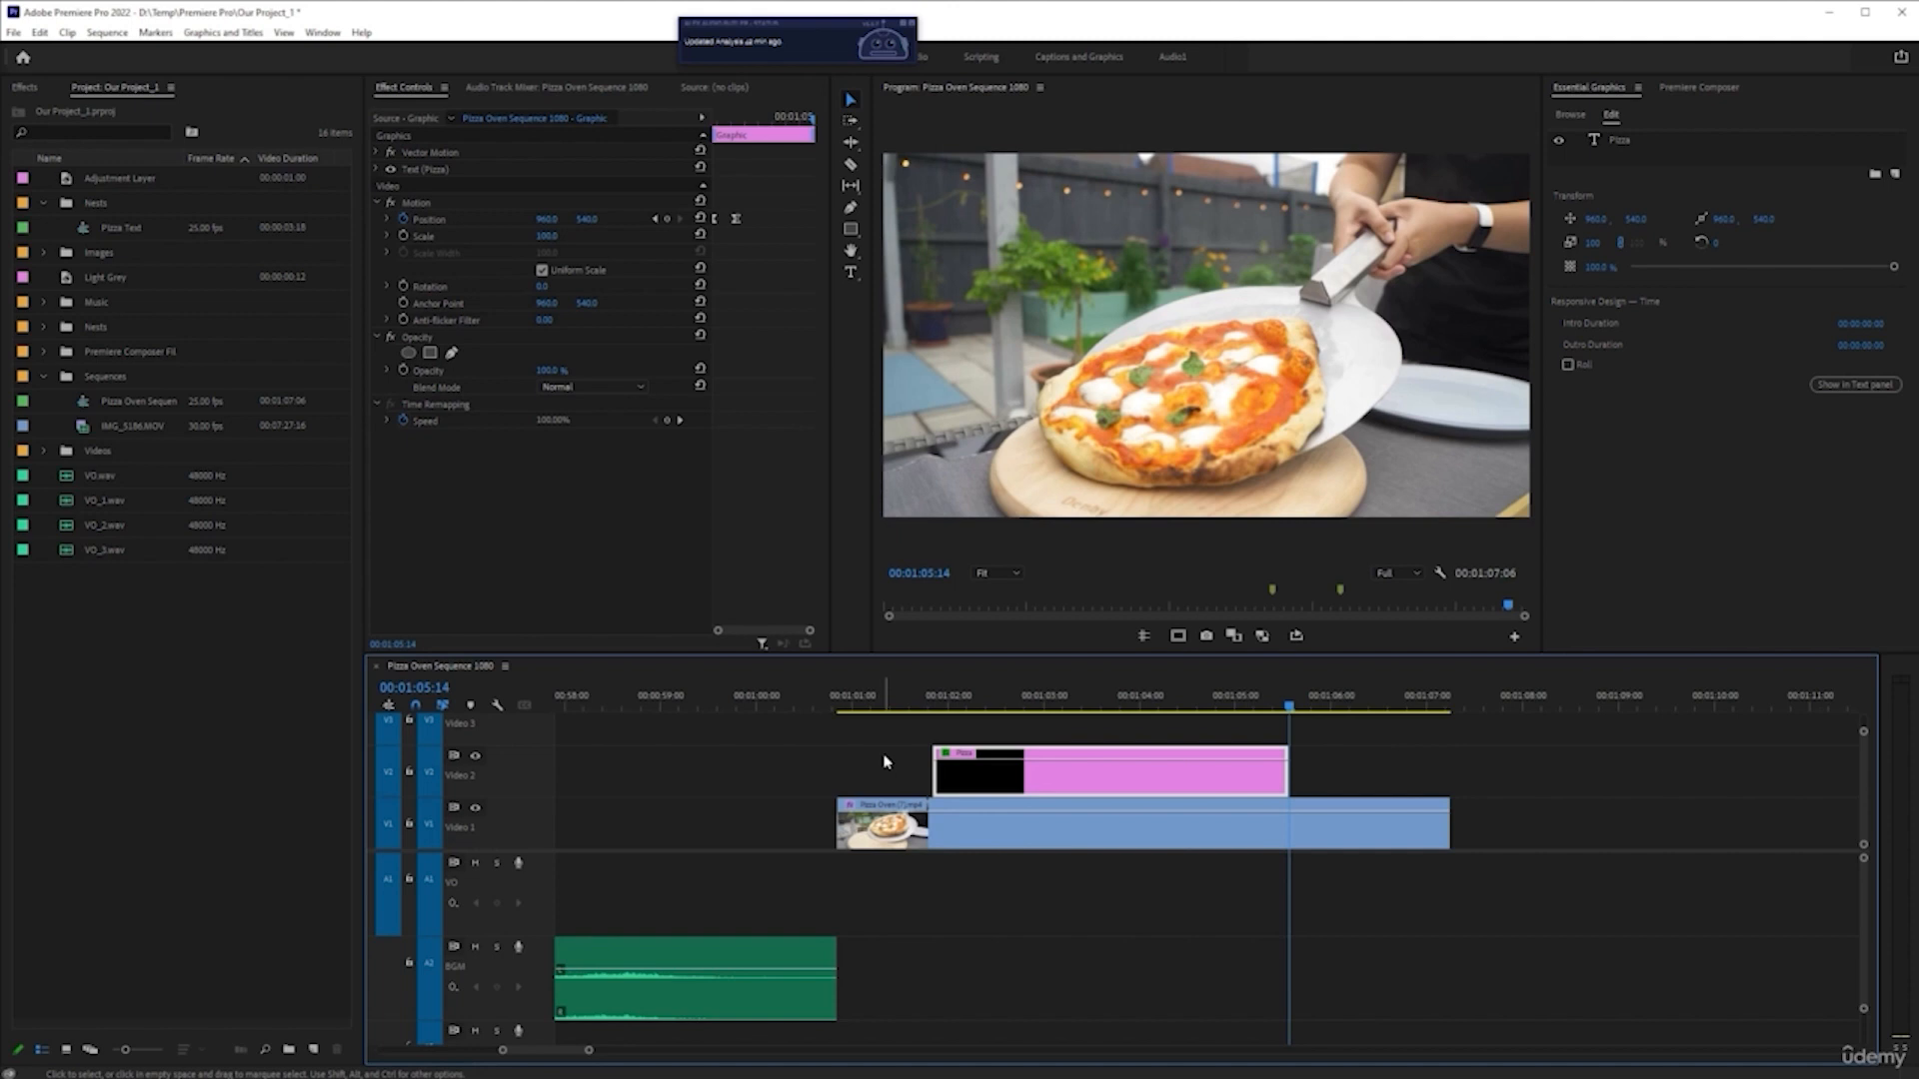
pyautogui.hotkey('ctrl', 'z')
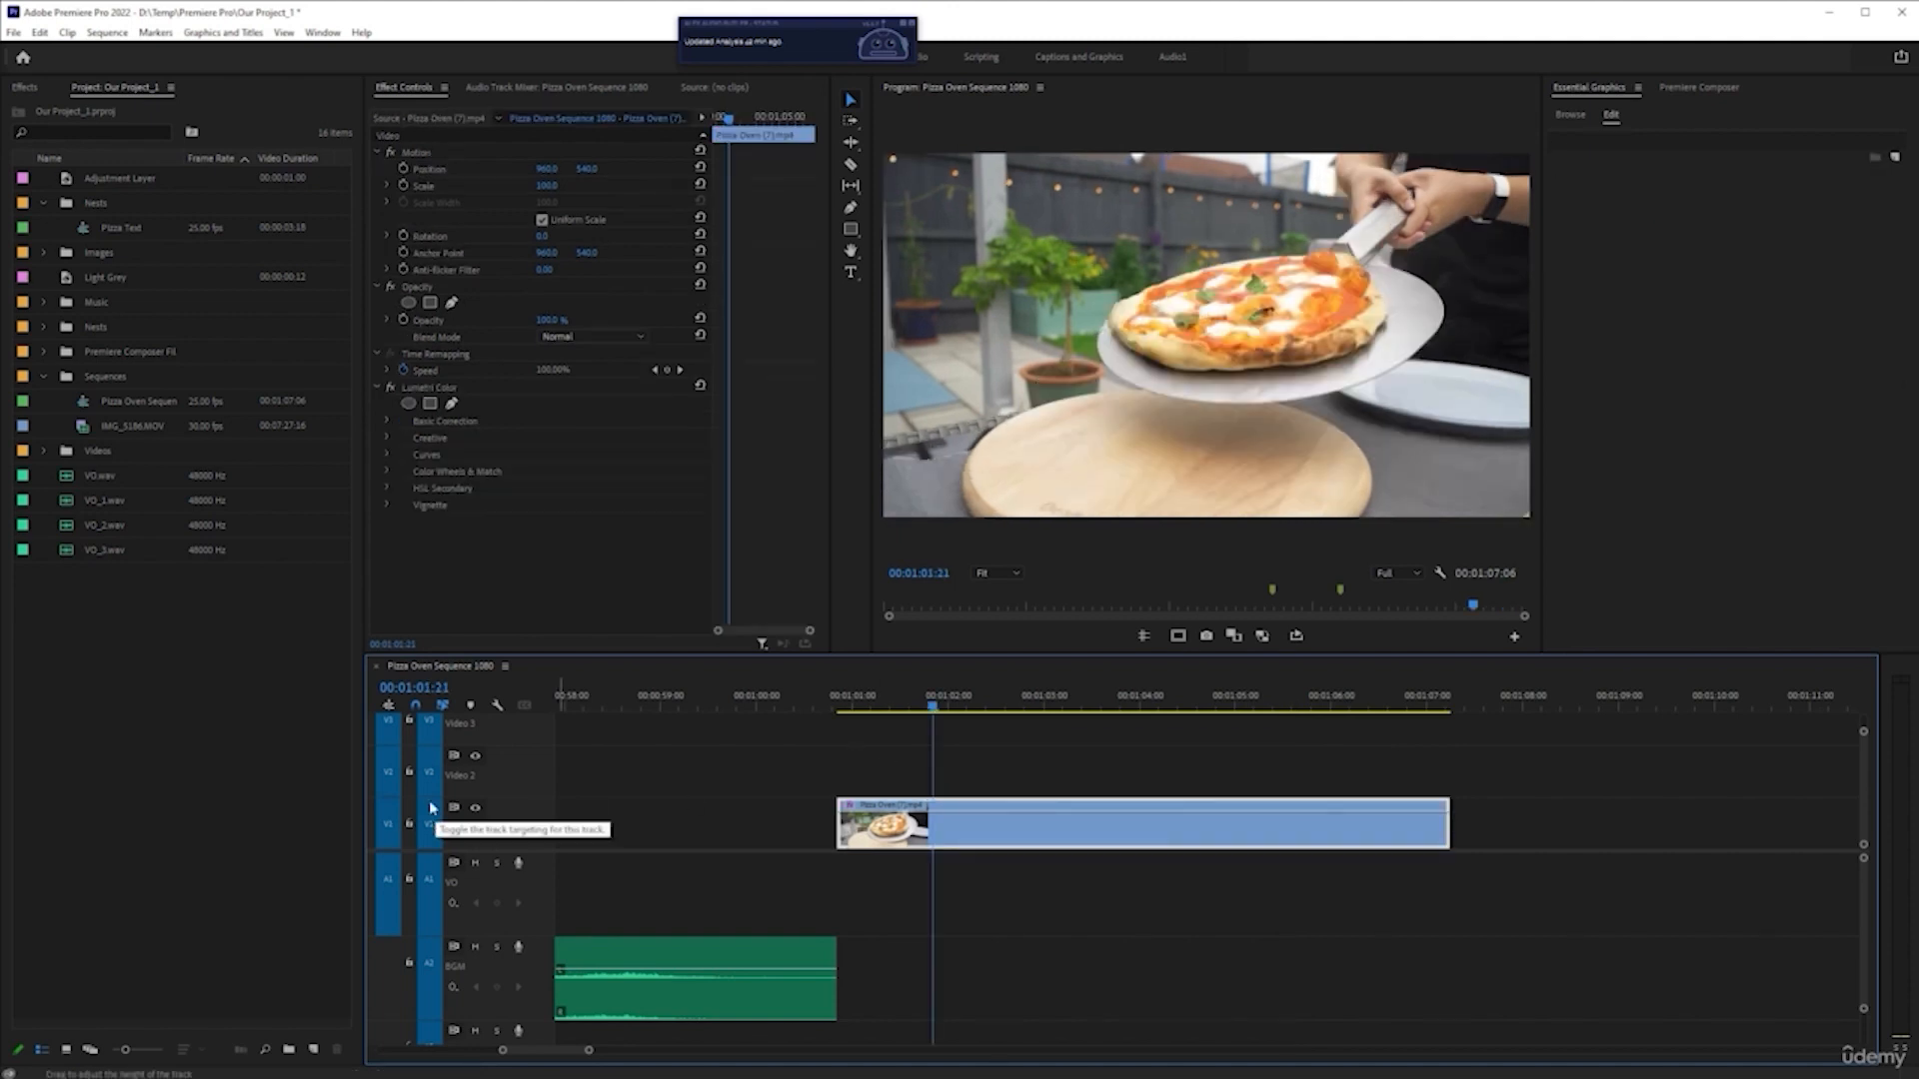
# - Paste the Pizza graphic onto Video 2 at 00:01:01:21, keeping Video 1 locked only while pasting
pyautogui.click(434, 845)
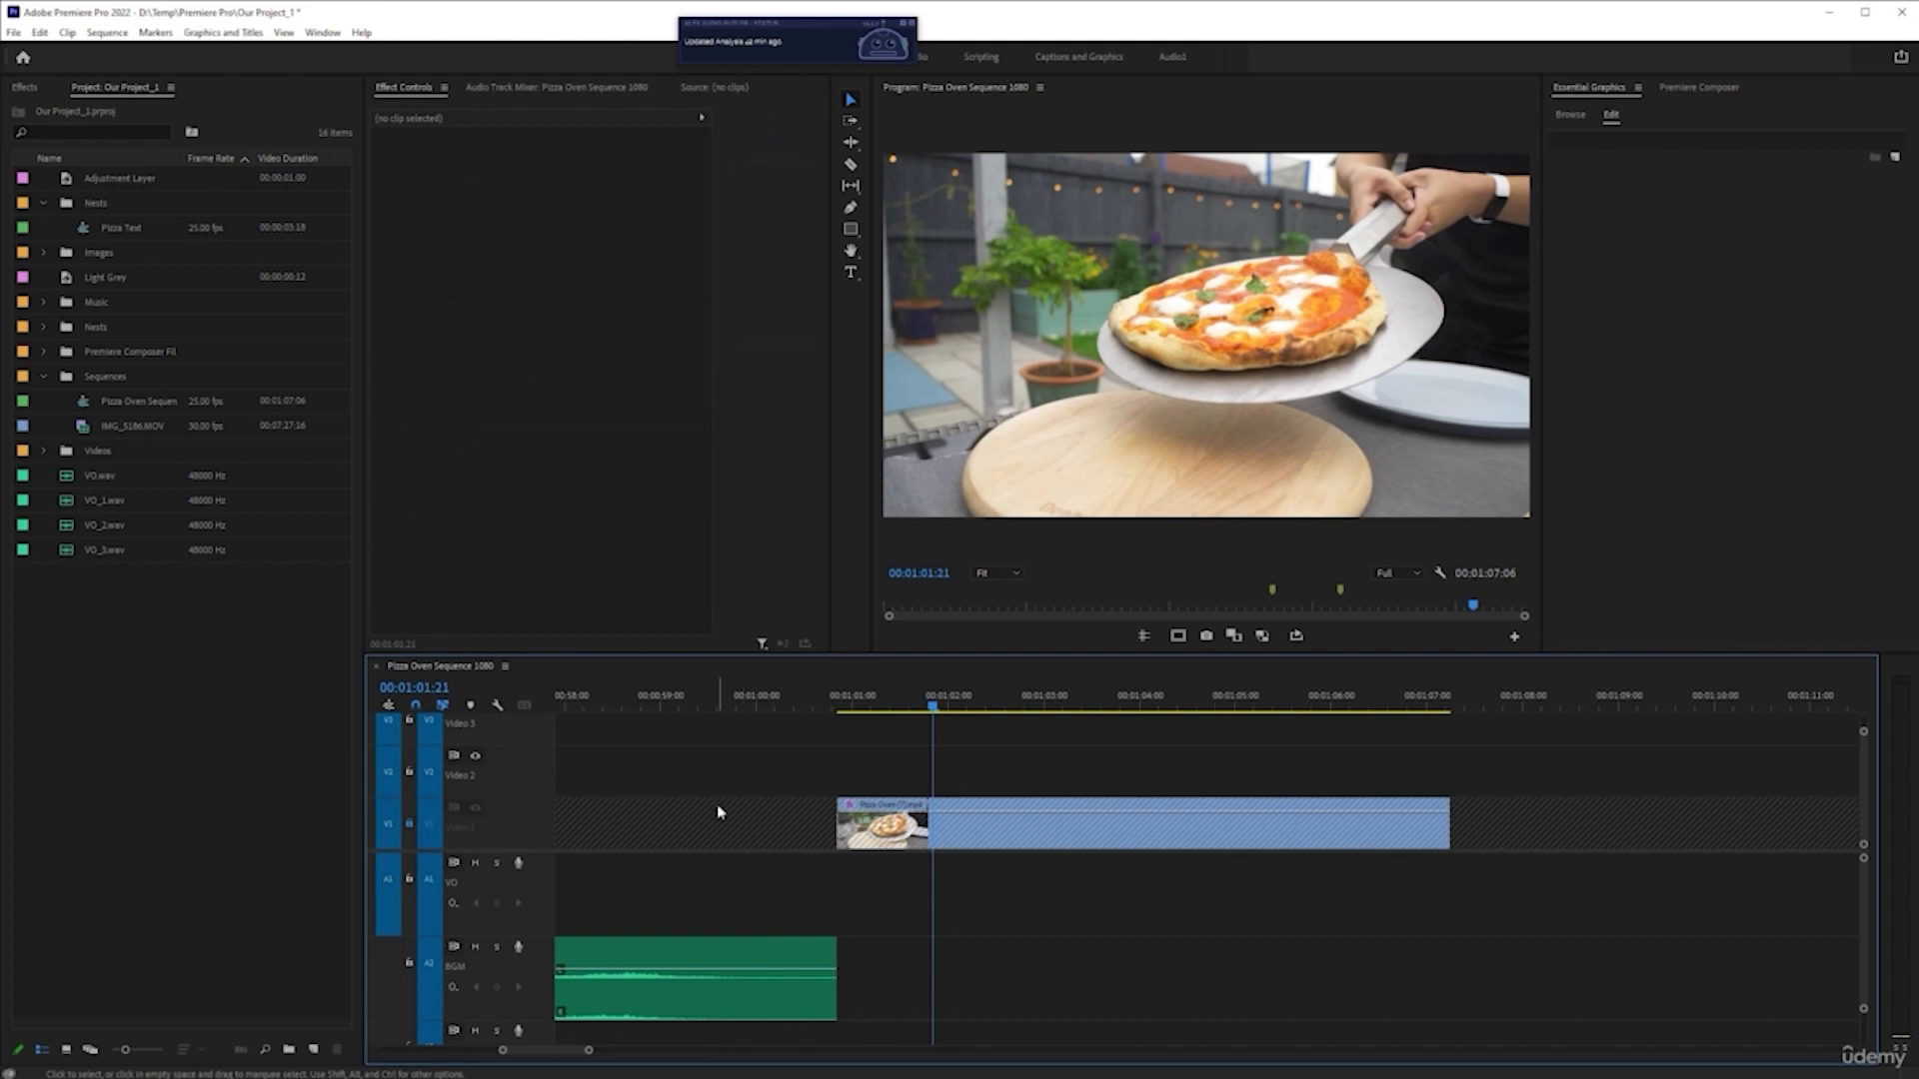
pyautogui.hotkey('ctrl', 'v')
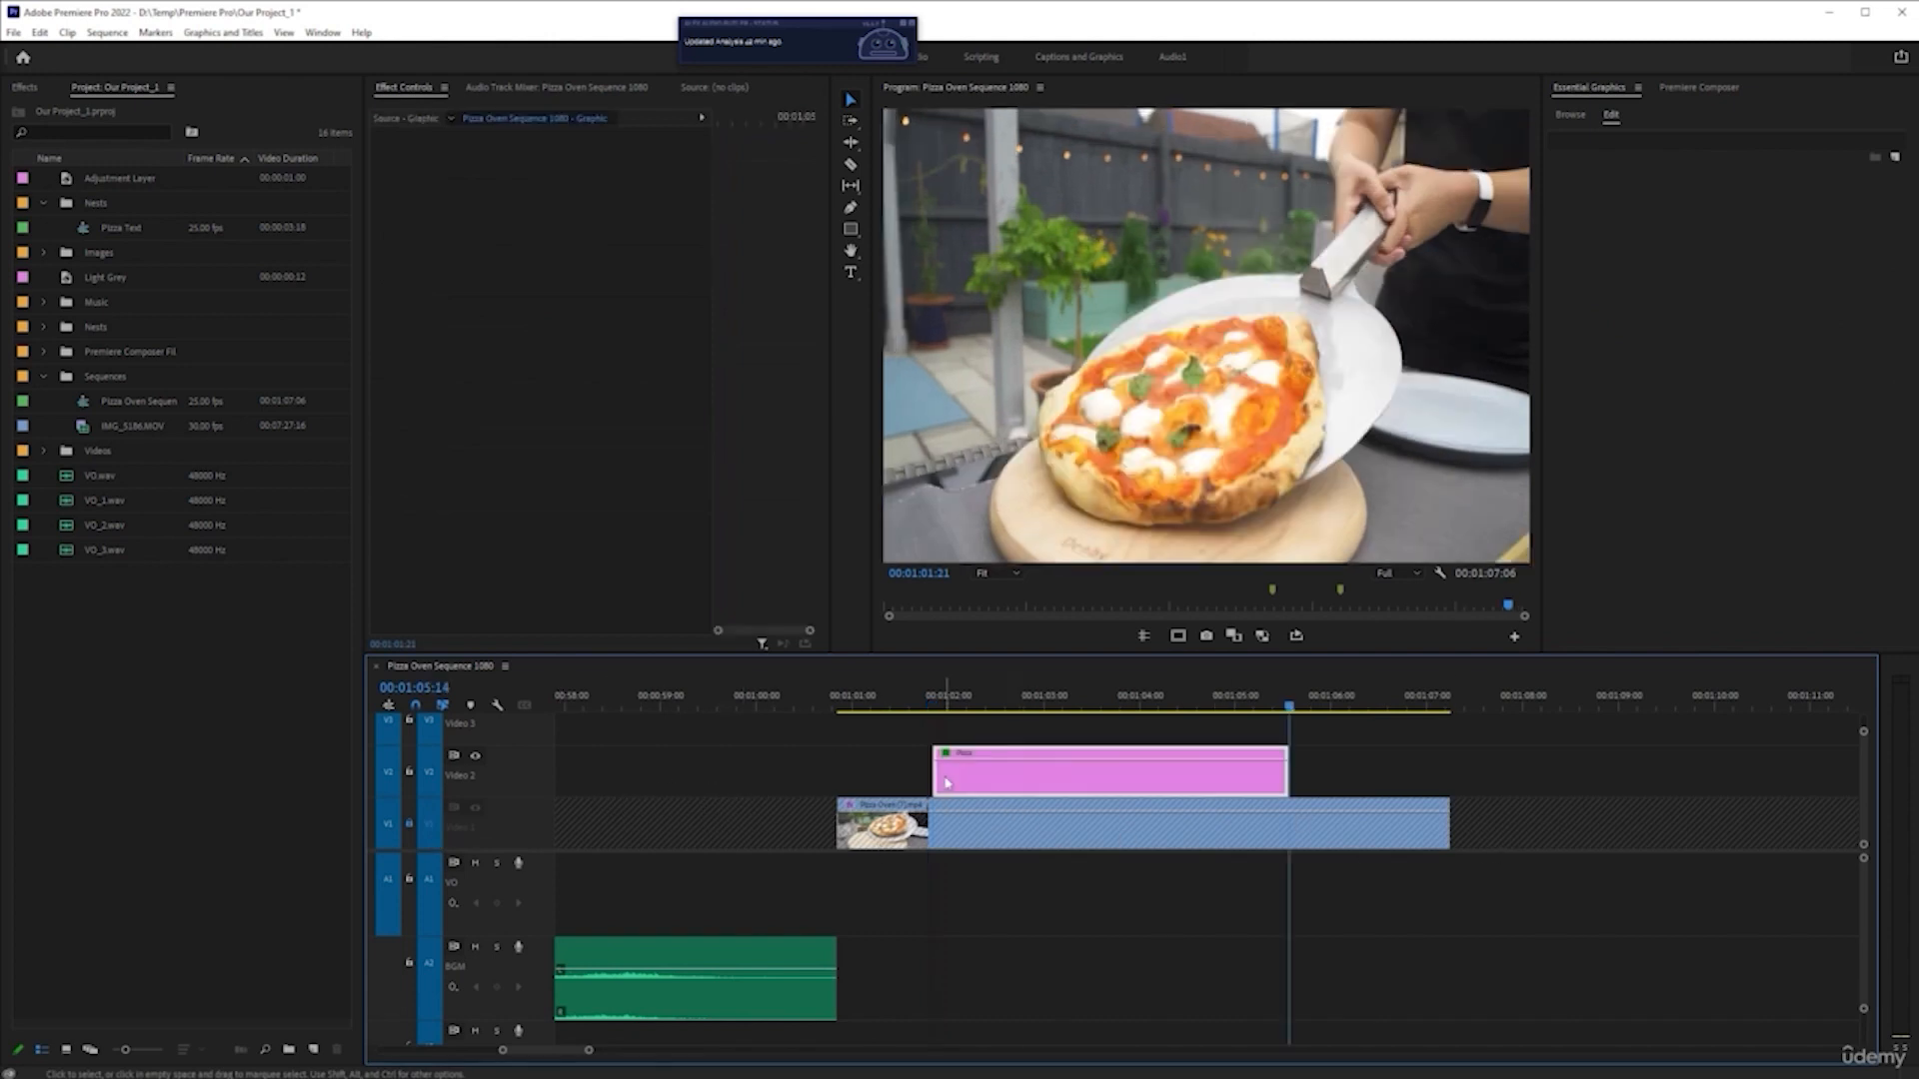
pyautogui.click(409, 824)
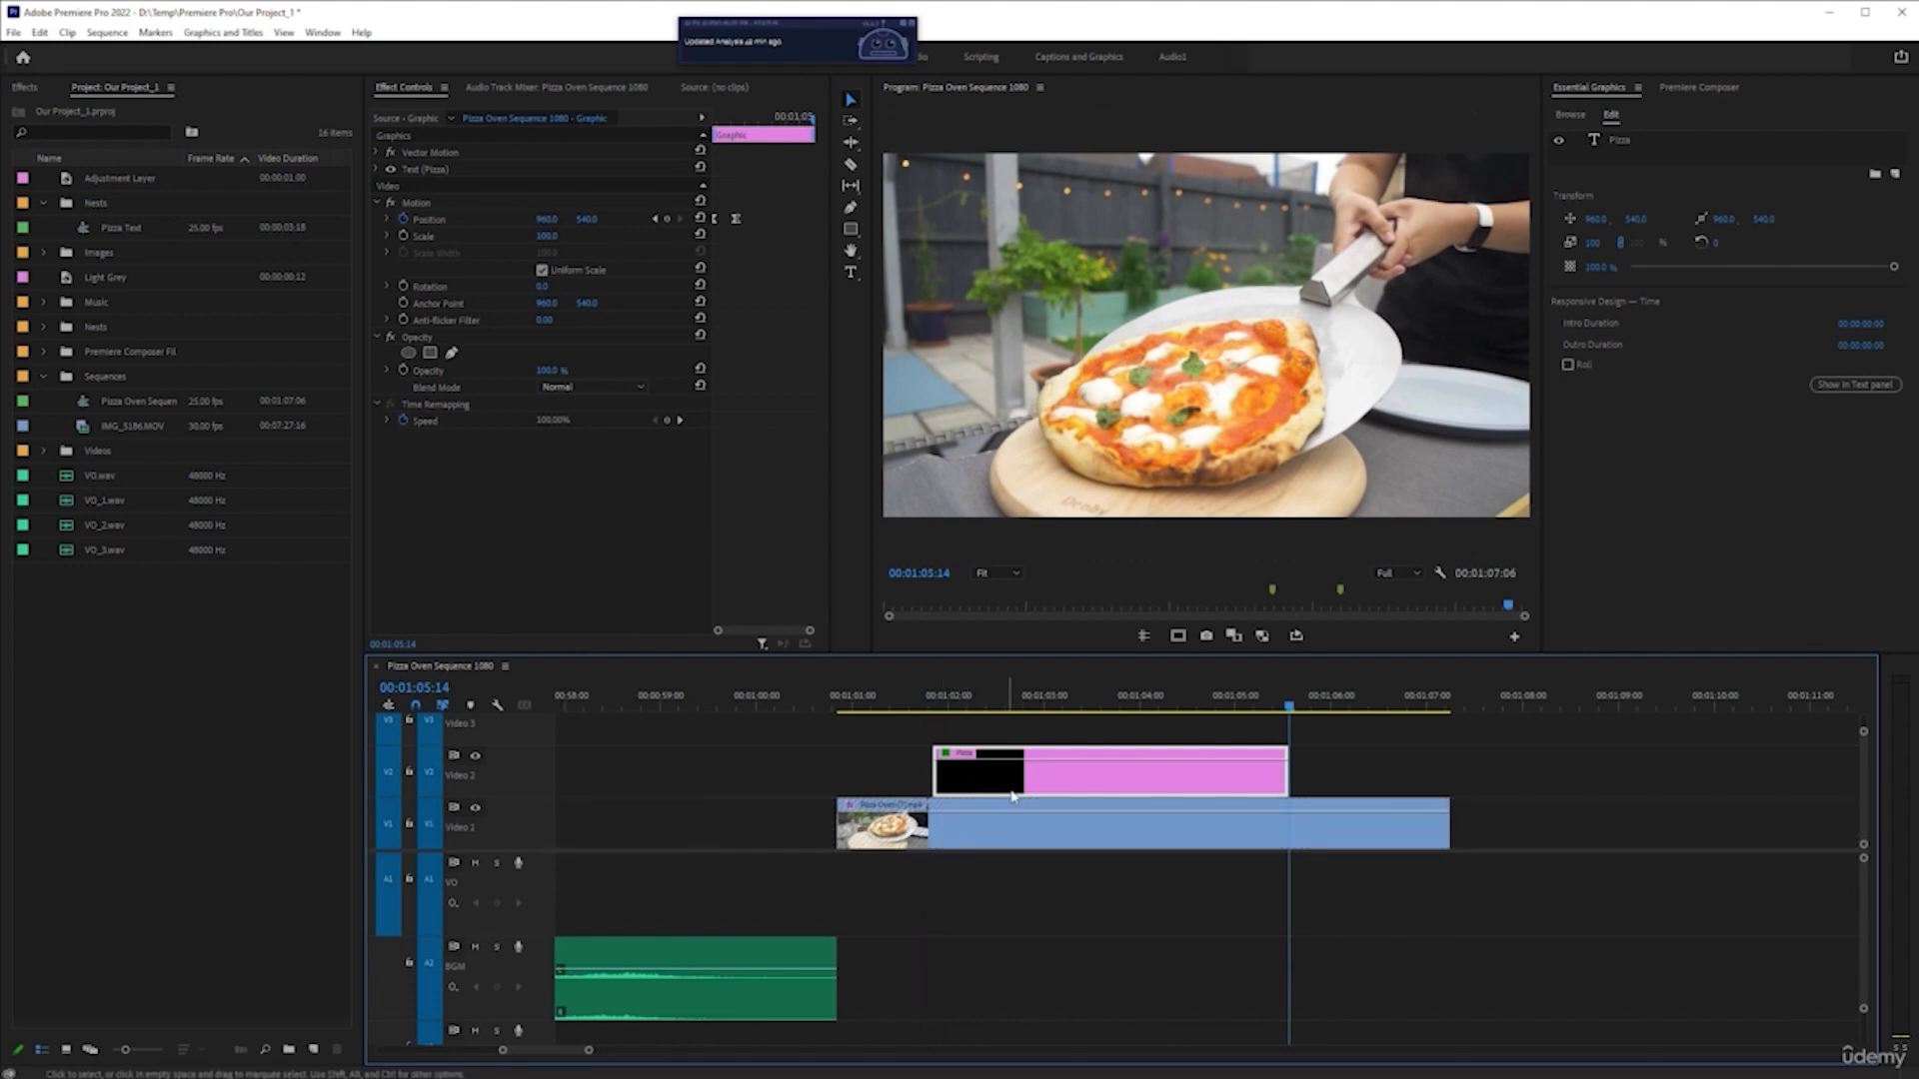
# - Clear the Pizza graphic's Position keyframes and place it in the frame's lower-left corner with a vertical position of about 1311
pyautogui.click(991, 697)
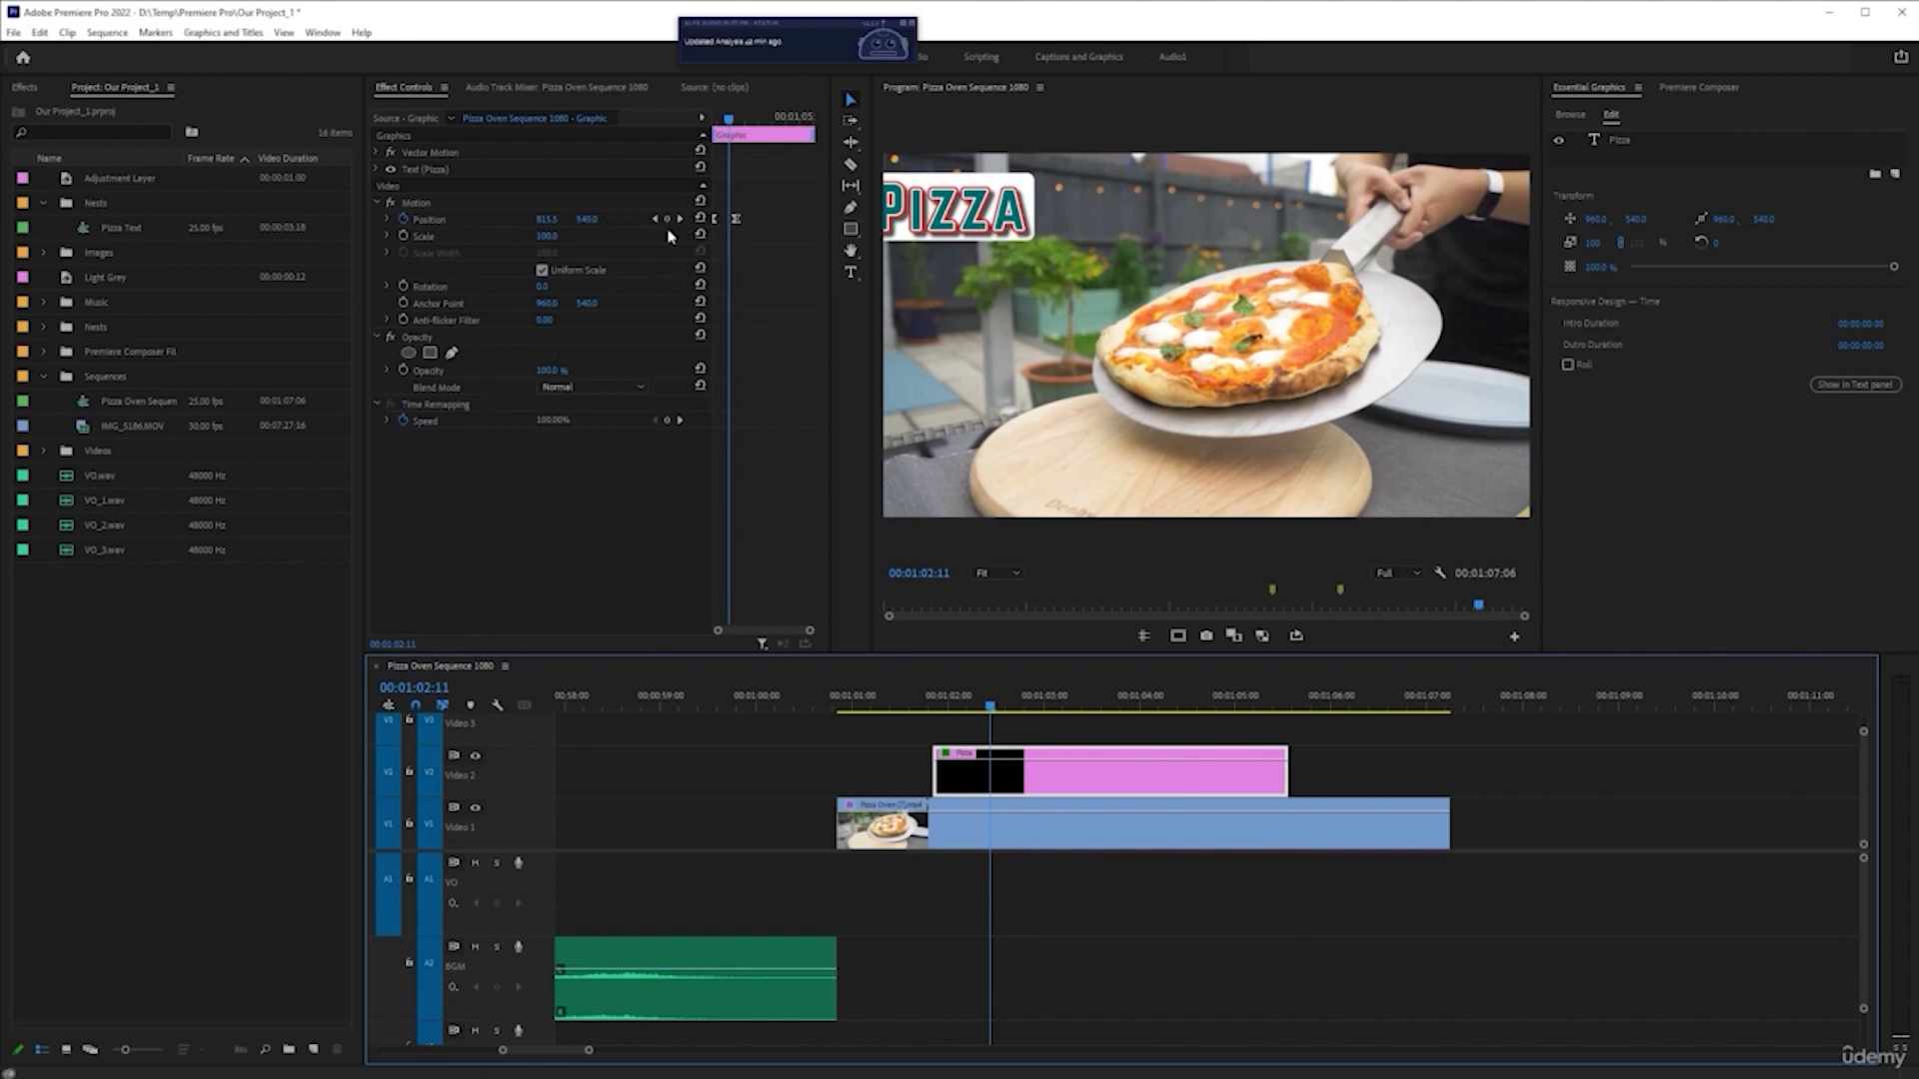
pyautogui.click(402, 218)
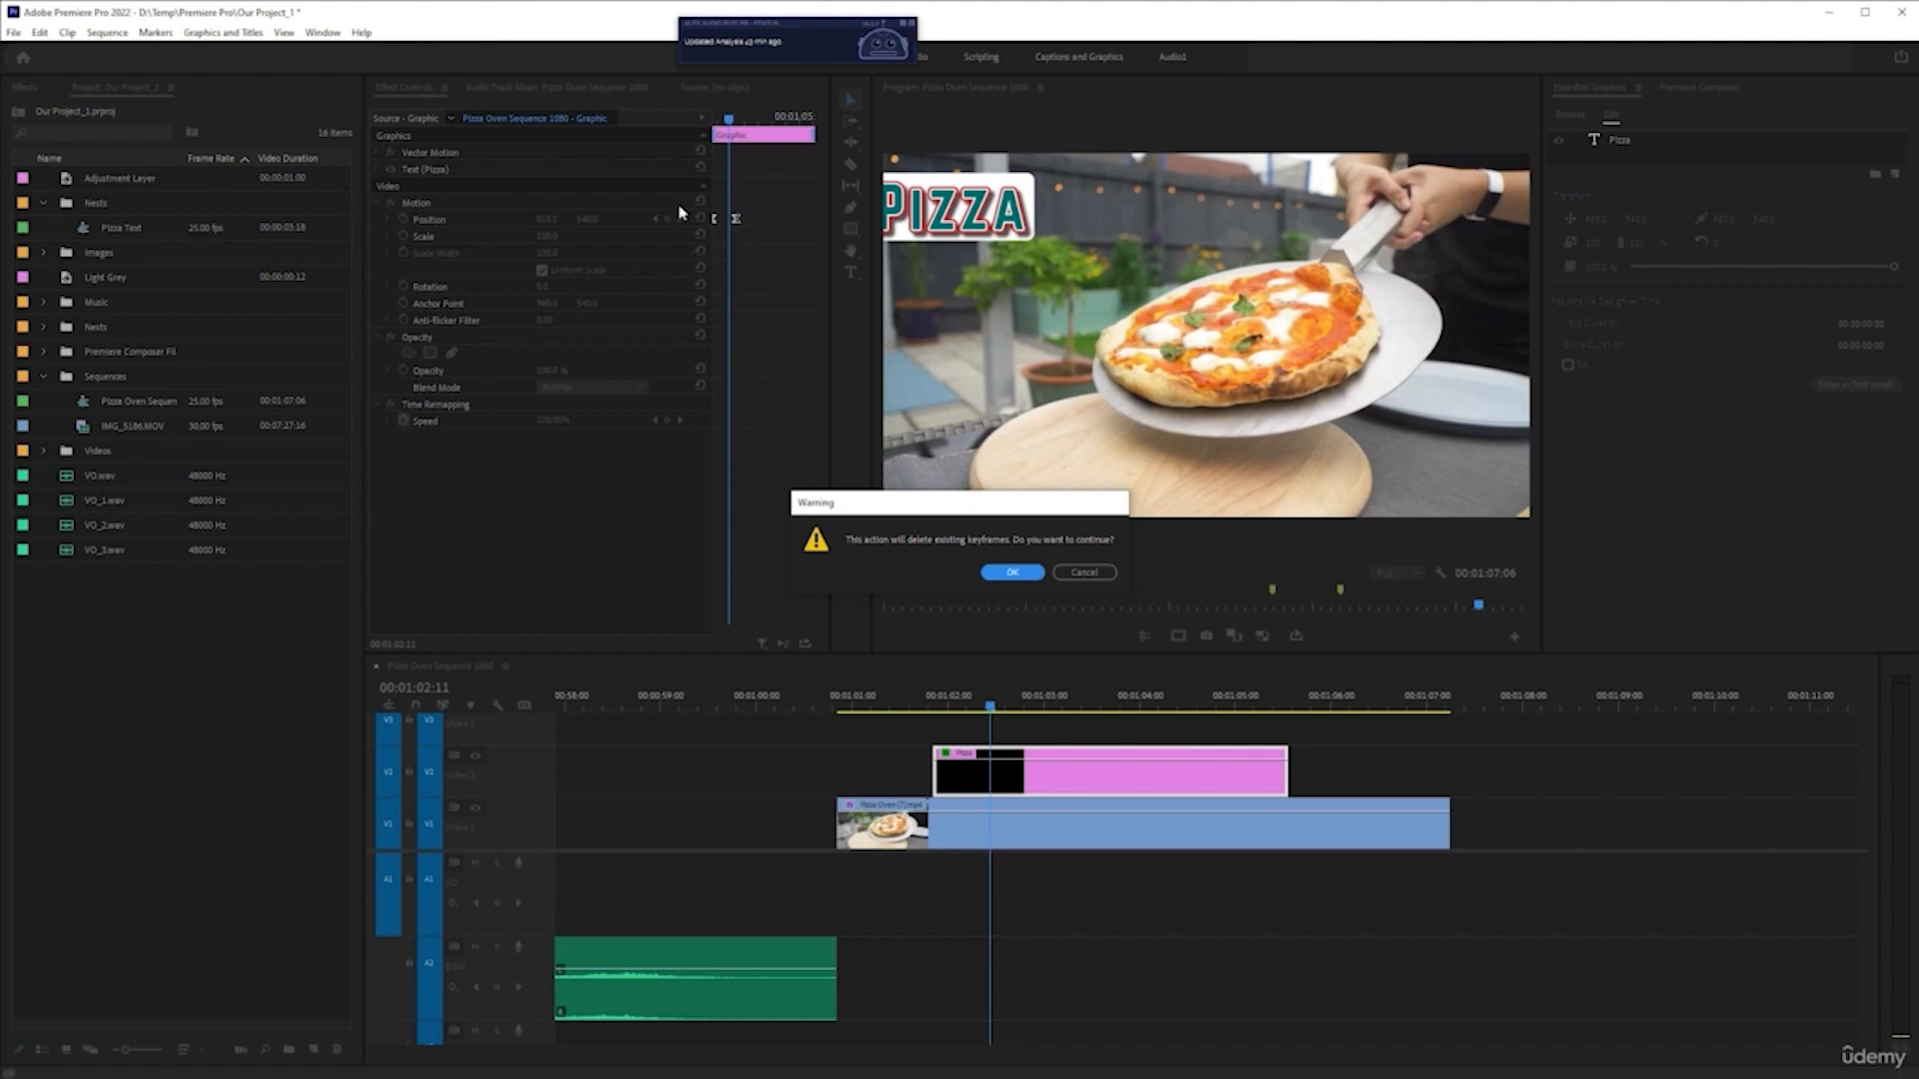
pyautogui.click(1012, 572)
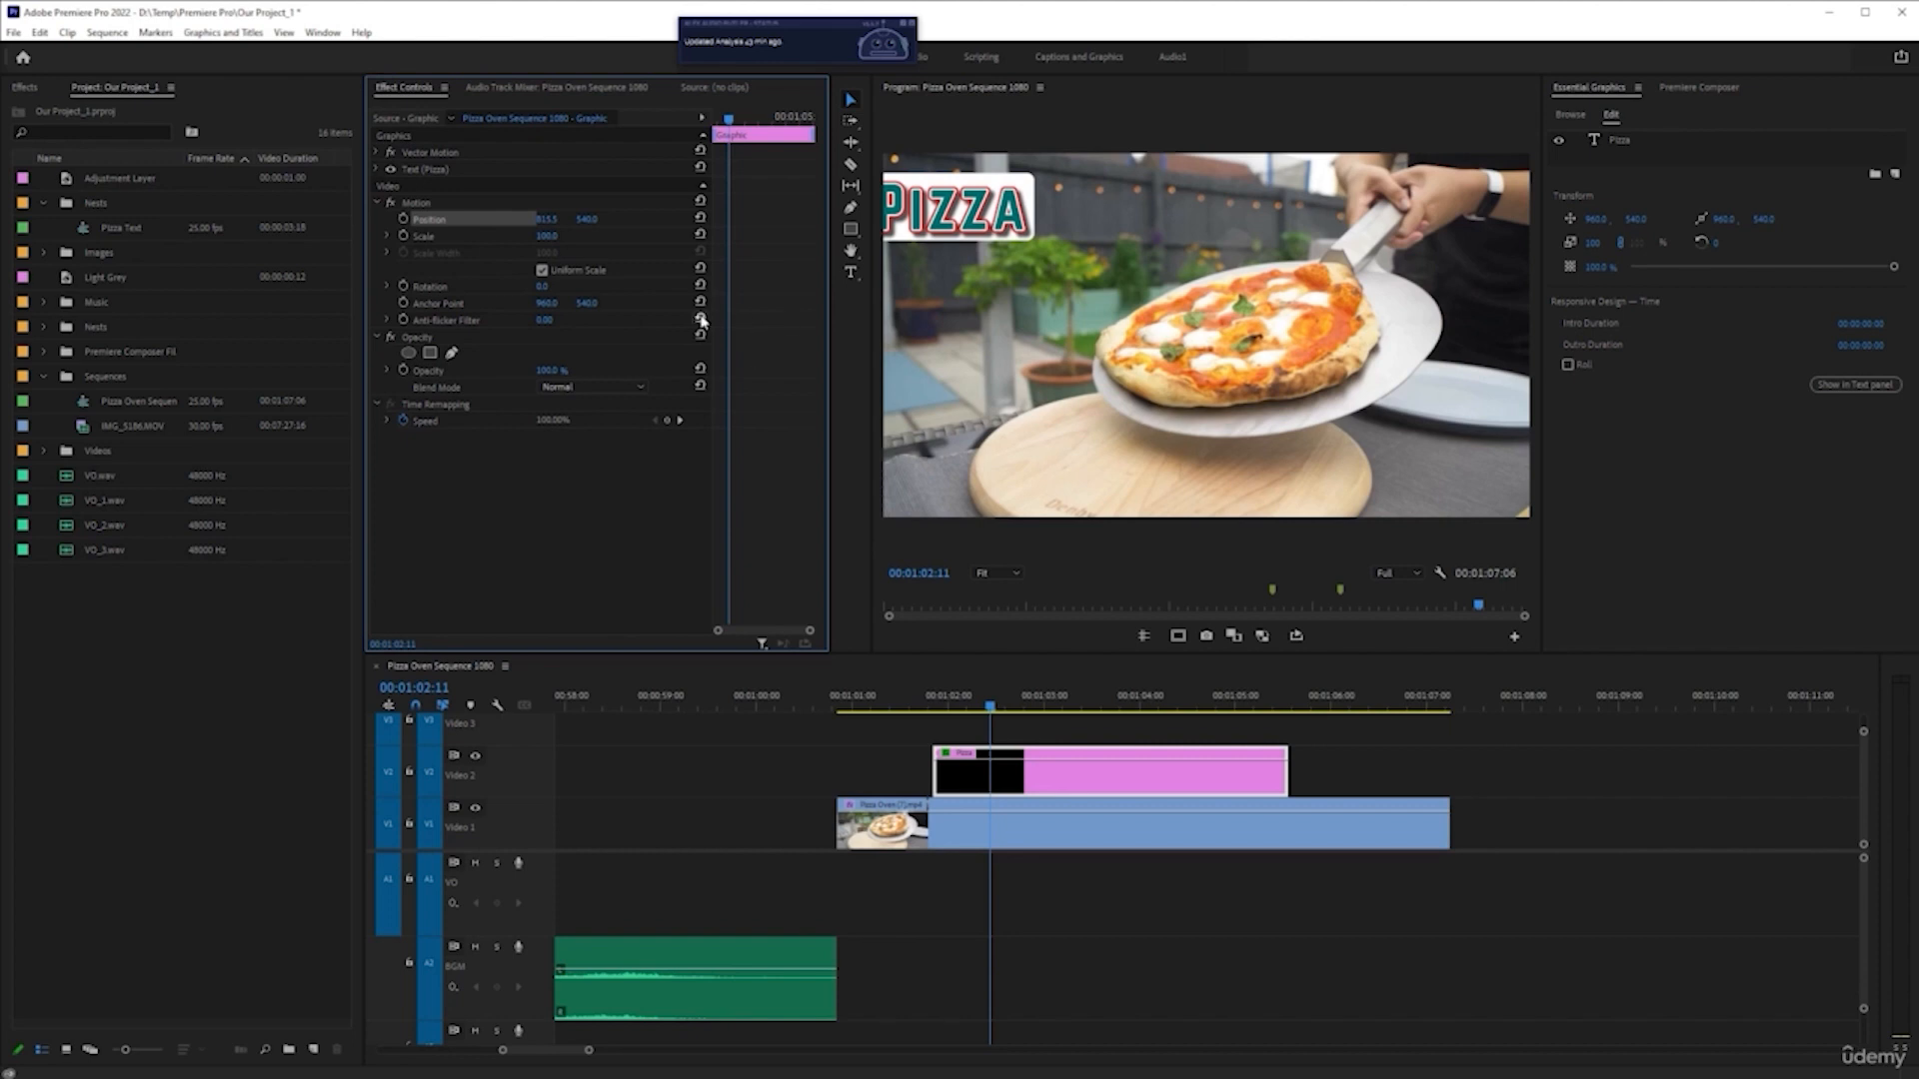
pyautogui.click(700, 218)
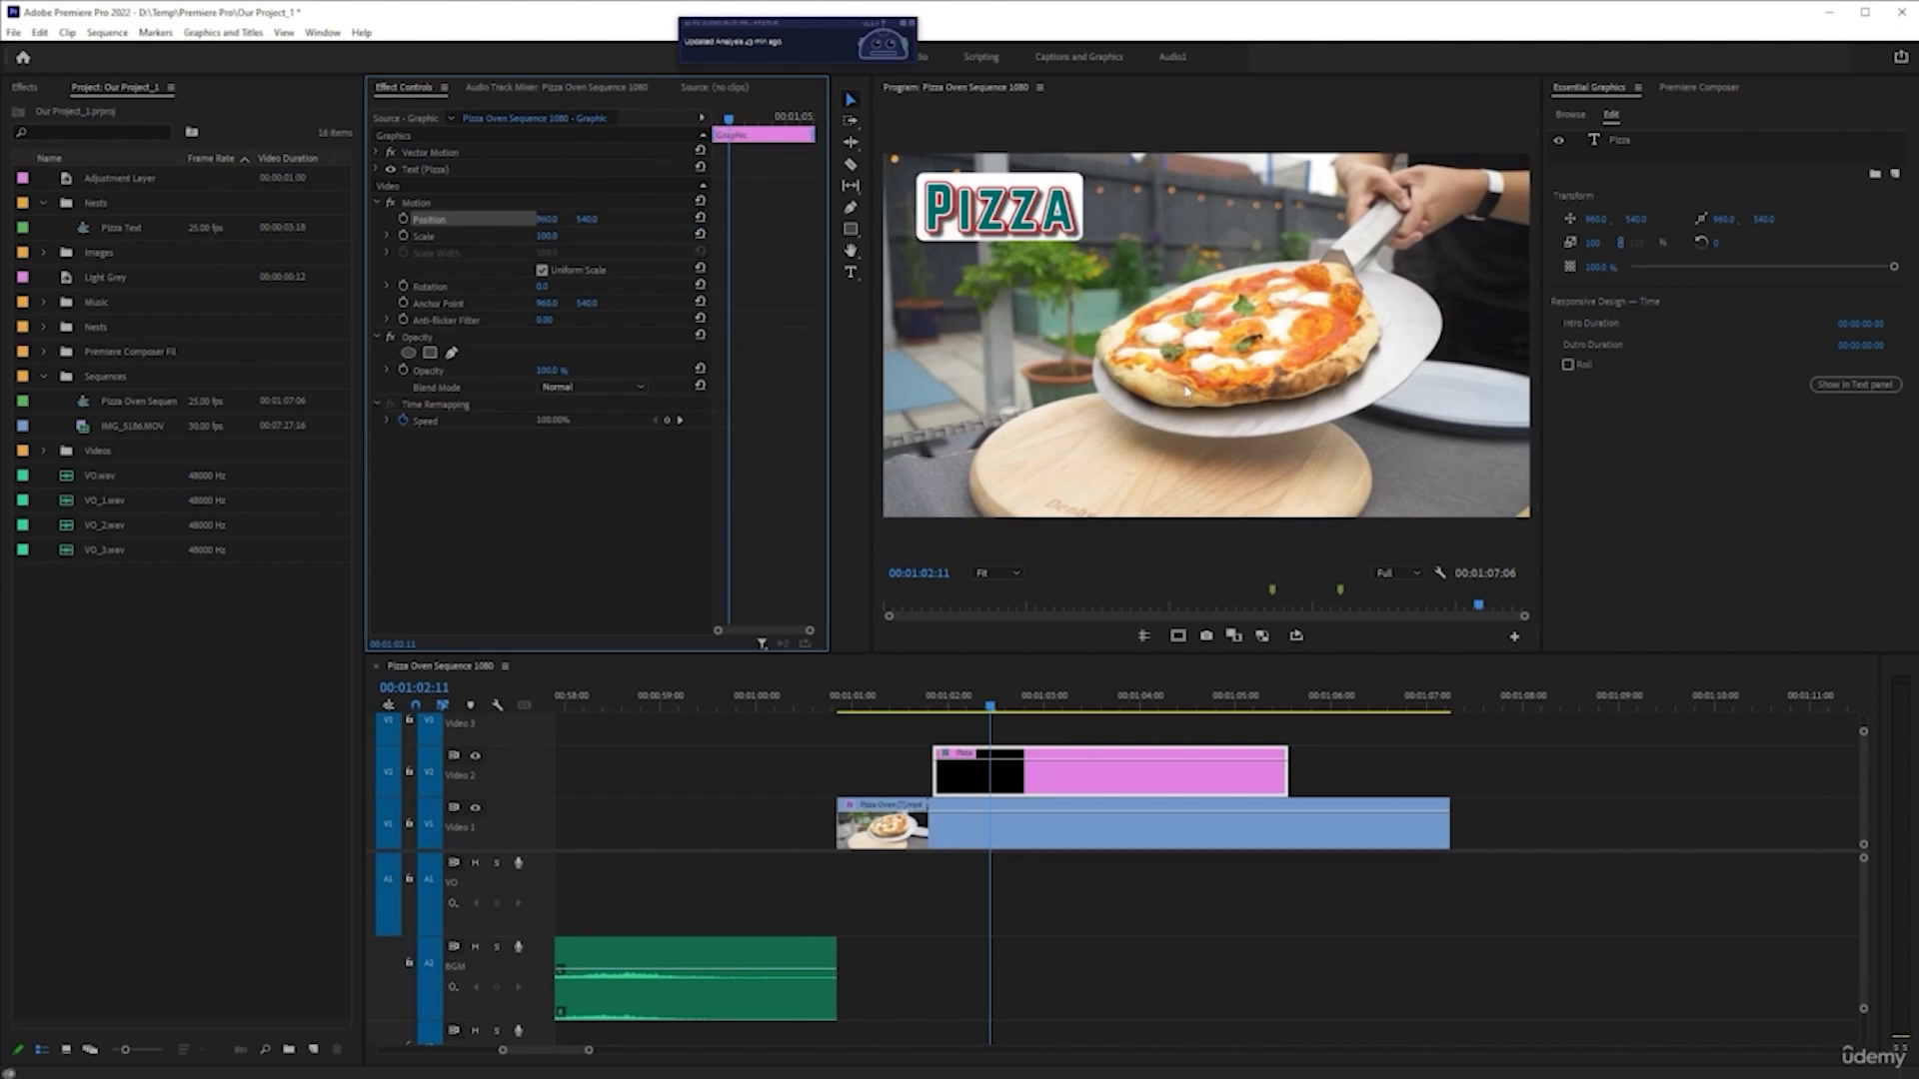
pyautogui.moveTo(1639, 219); pyautogui.dragTo(1889, 219)
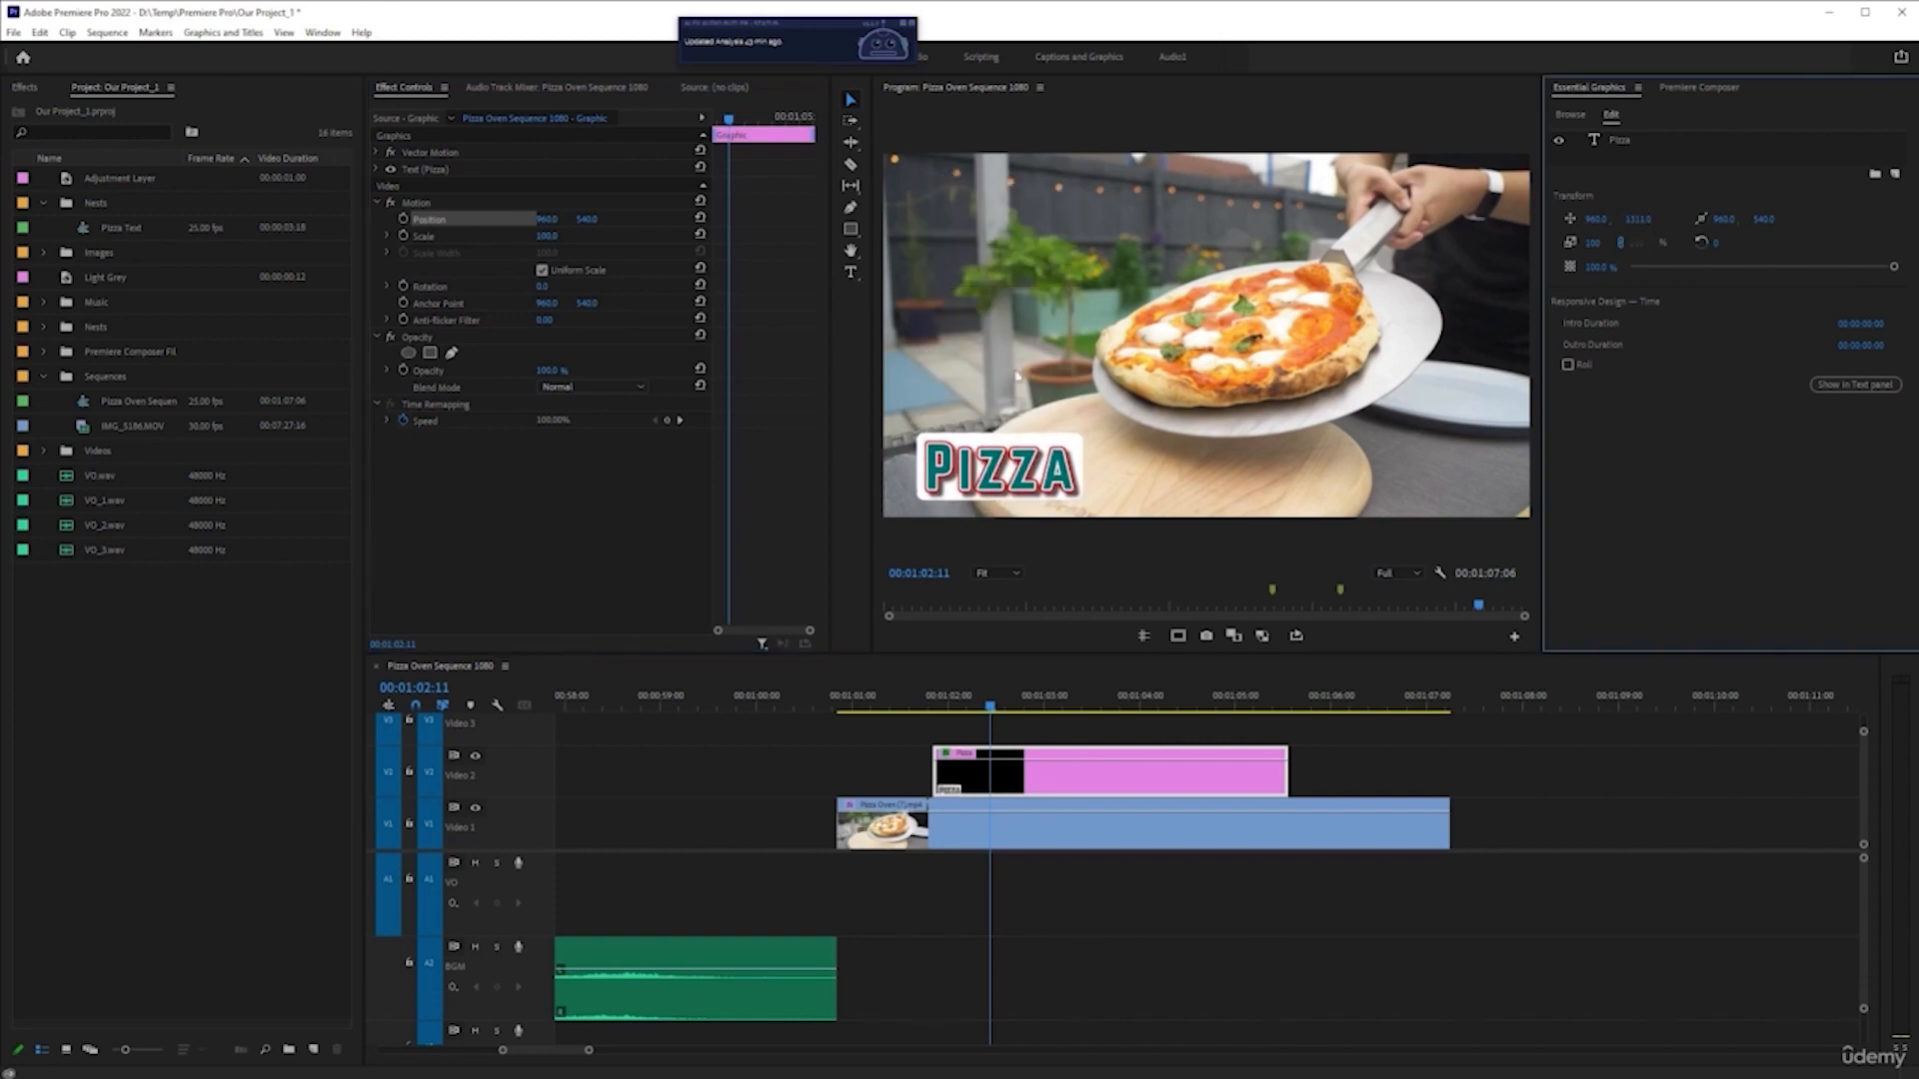
# - Check the Pizza title's placement against the safe margins, then hide the overlays again
pyautogui.click(1177, 635)
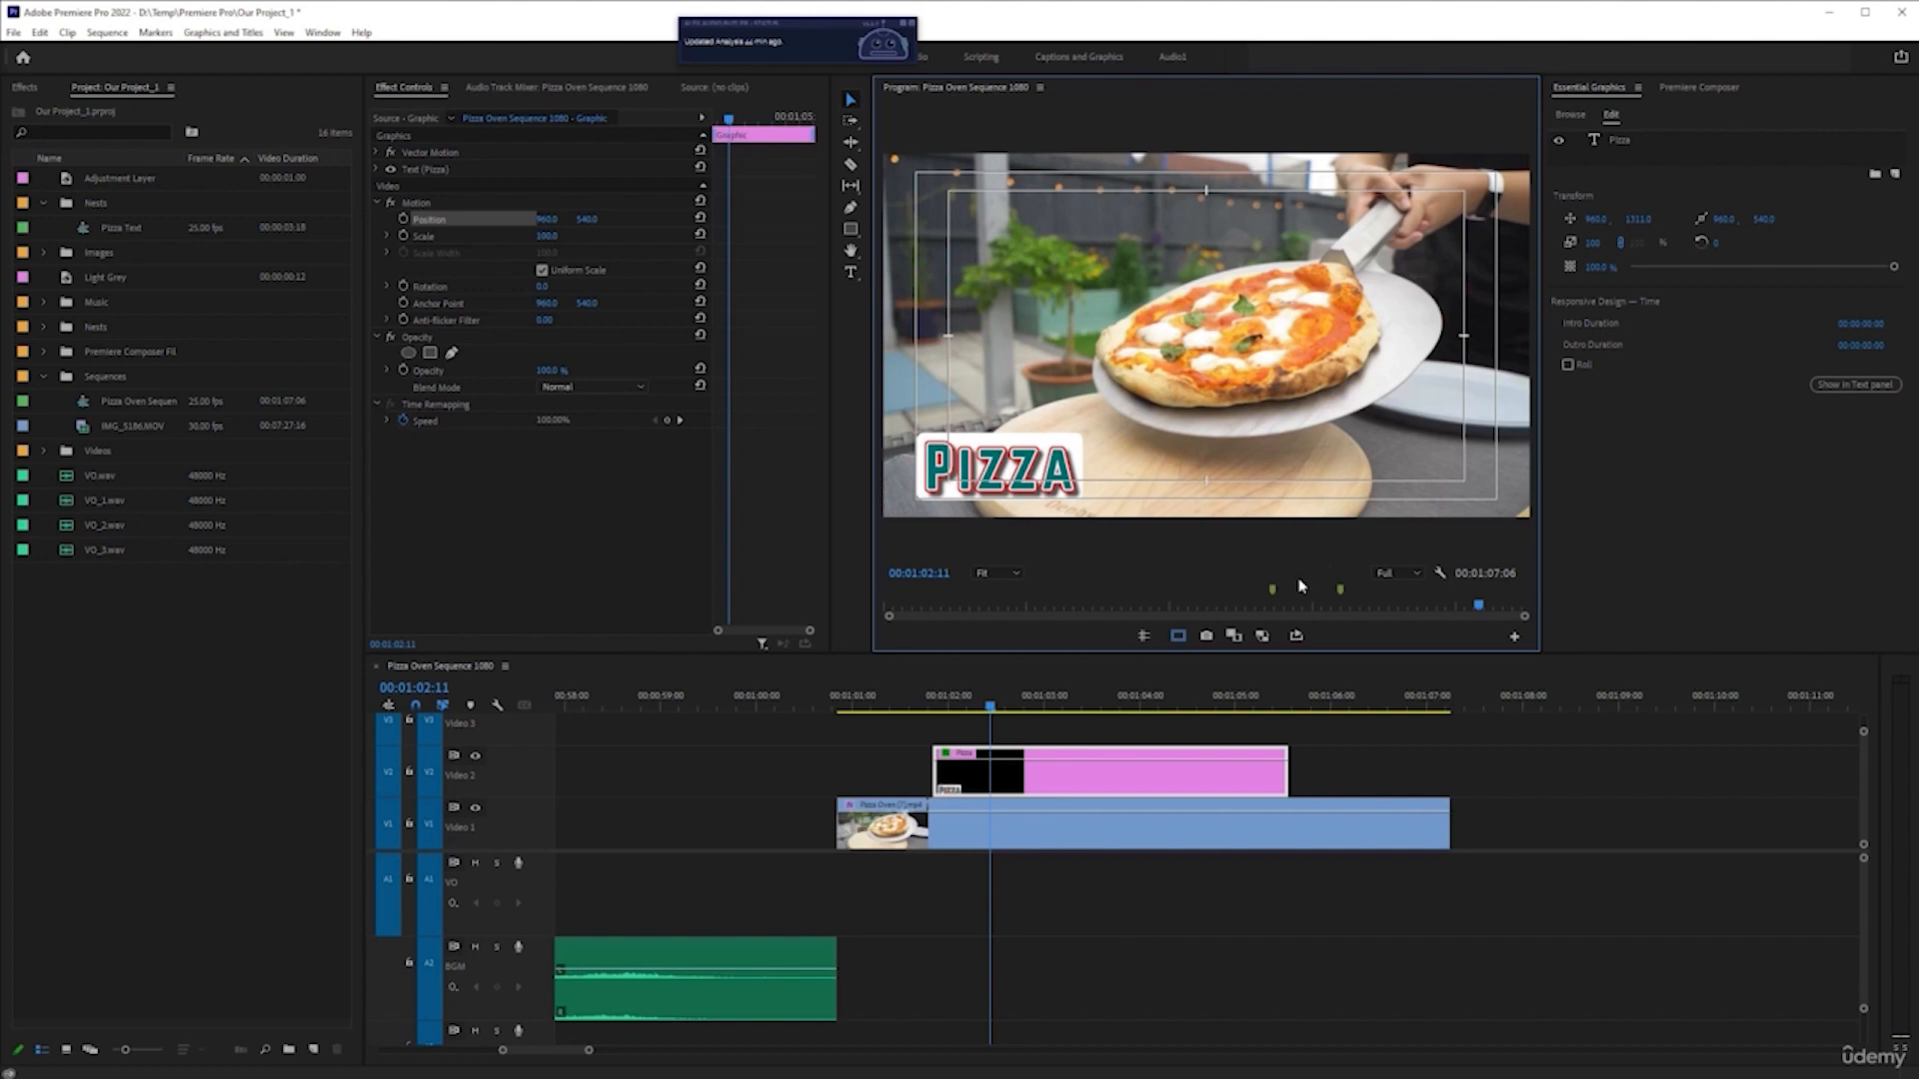
pyautogui.click(1147, 635)
pyautogui.moveTo(1193, 337); pyautogui.dragTo(1197, 412)
pyautogui.moveTo(1199, 413); pyautogui.dragTo(1199, 422)
pyautogui.moveTo(1144, 424); pyautogui.dragTo(1157, 337)
pyautogui.click(1154, 638)
pyautogui.click(1178, 639)
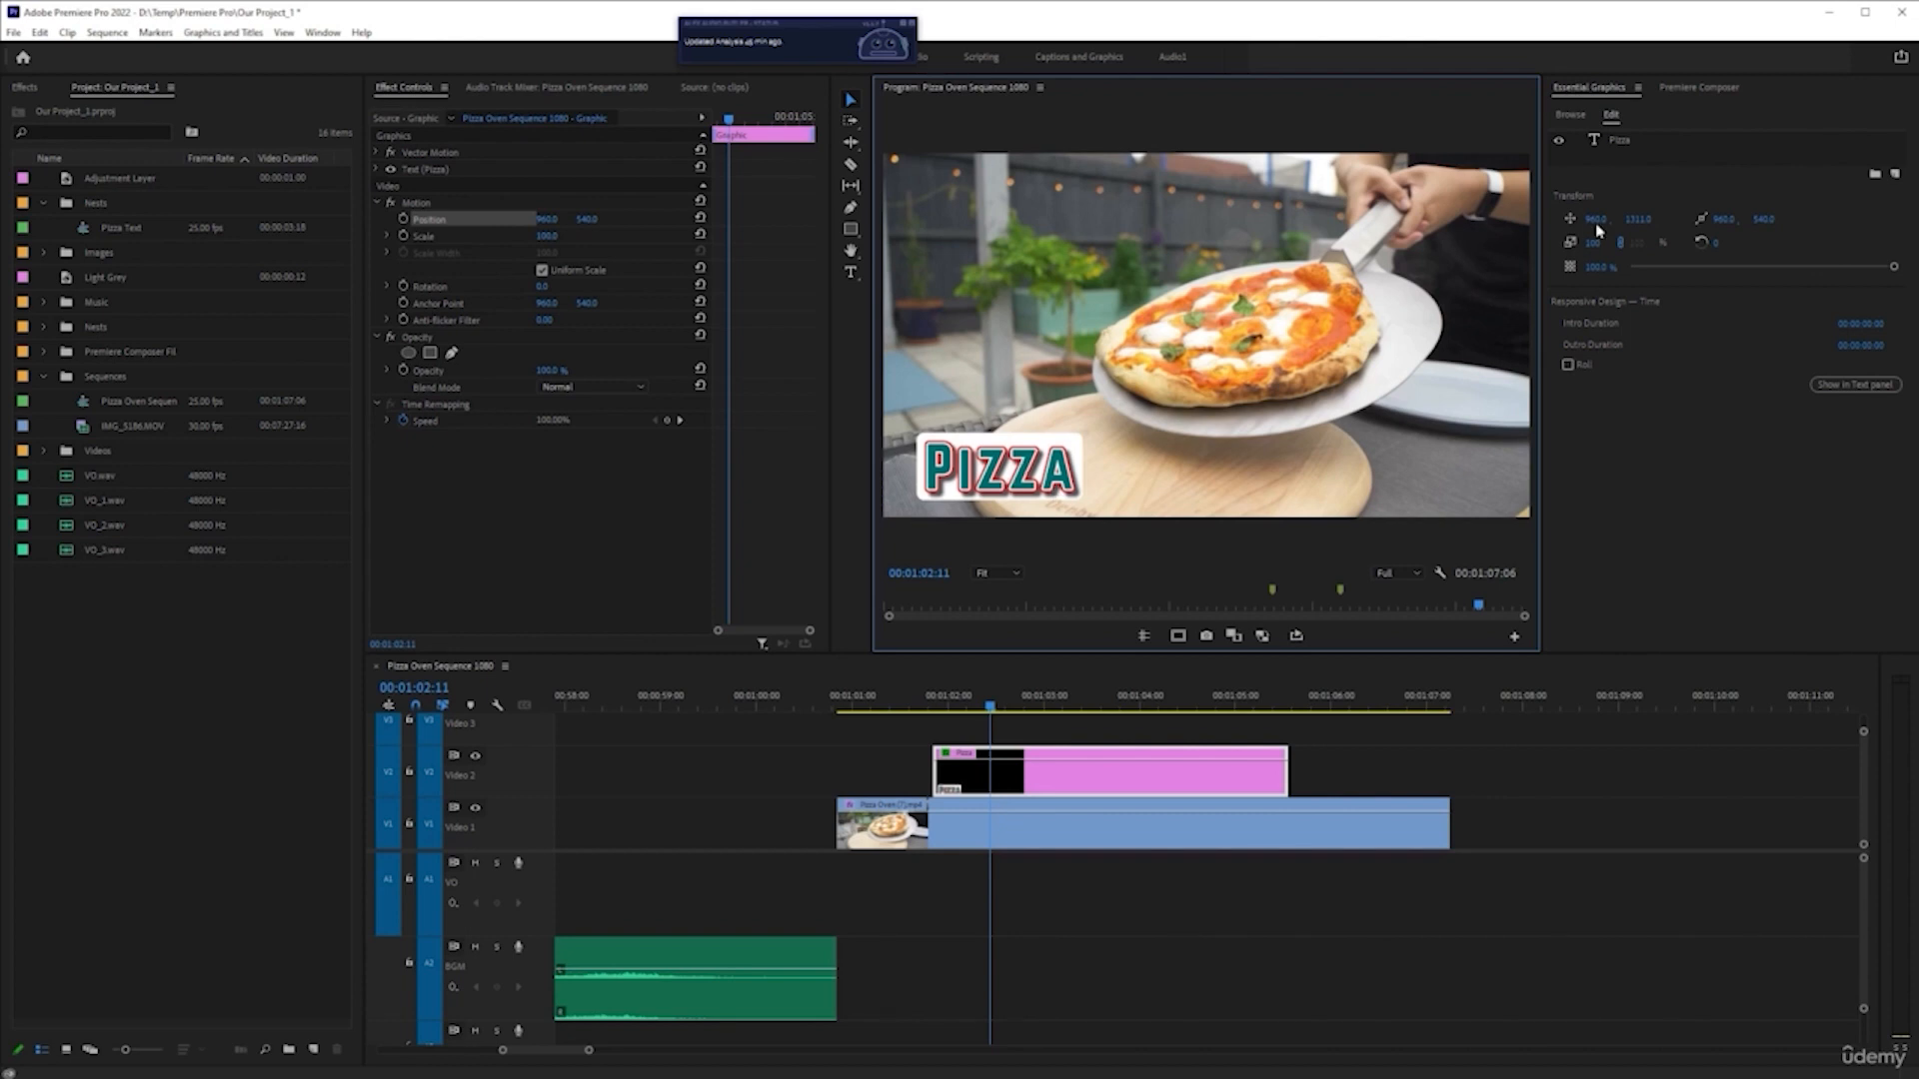
# - Turn off the white background behind the Pizza text layer
pyautogui.click(1621, 142)
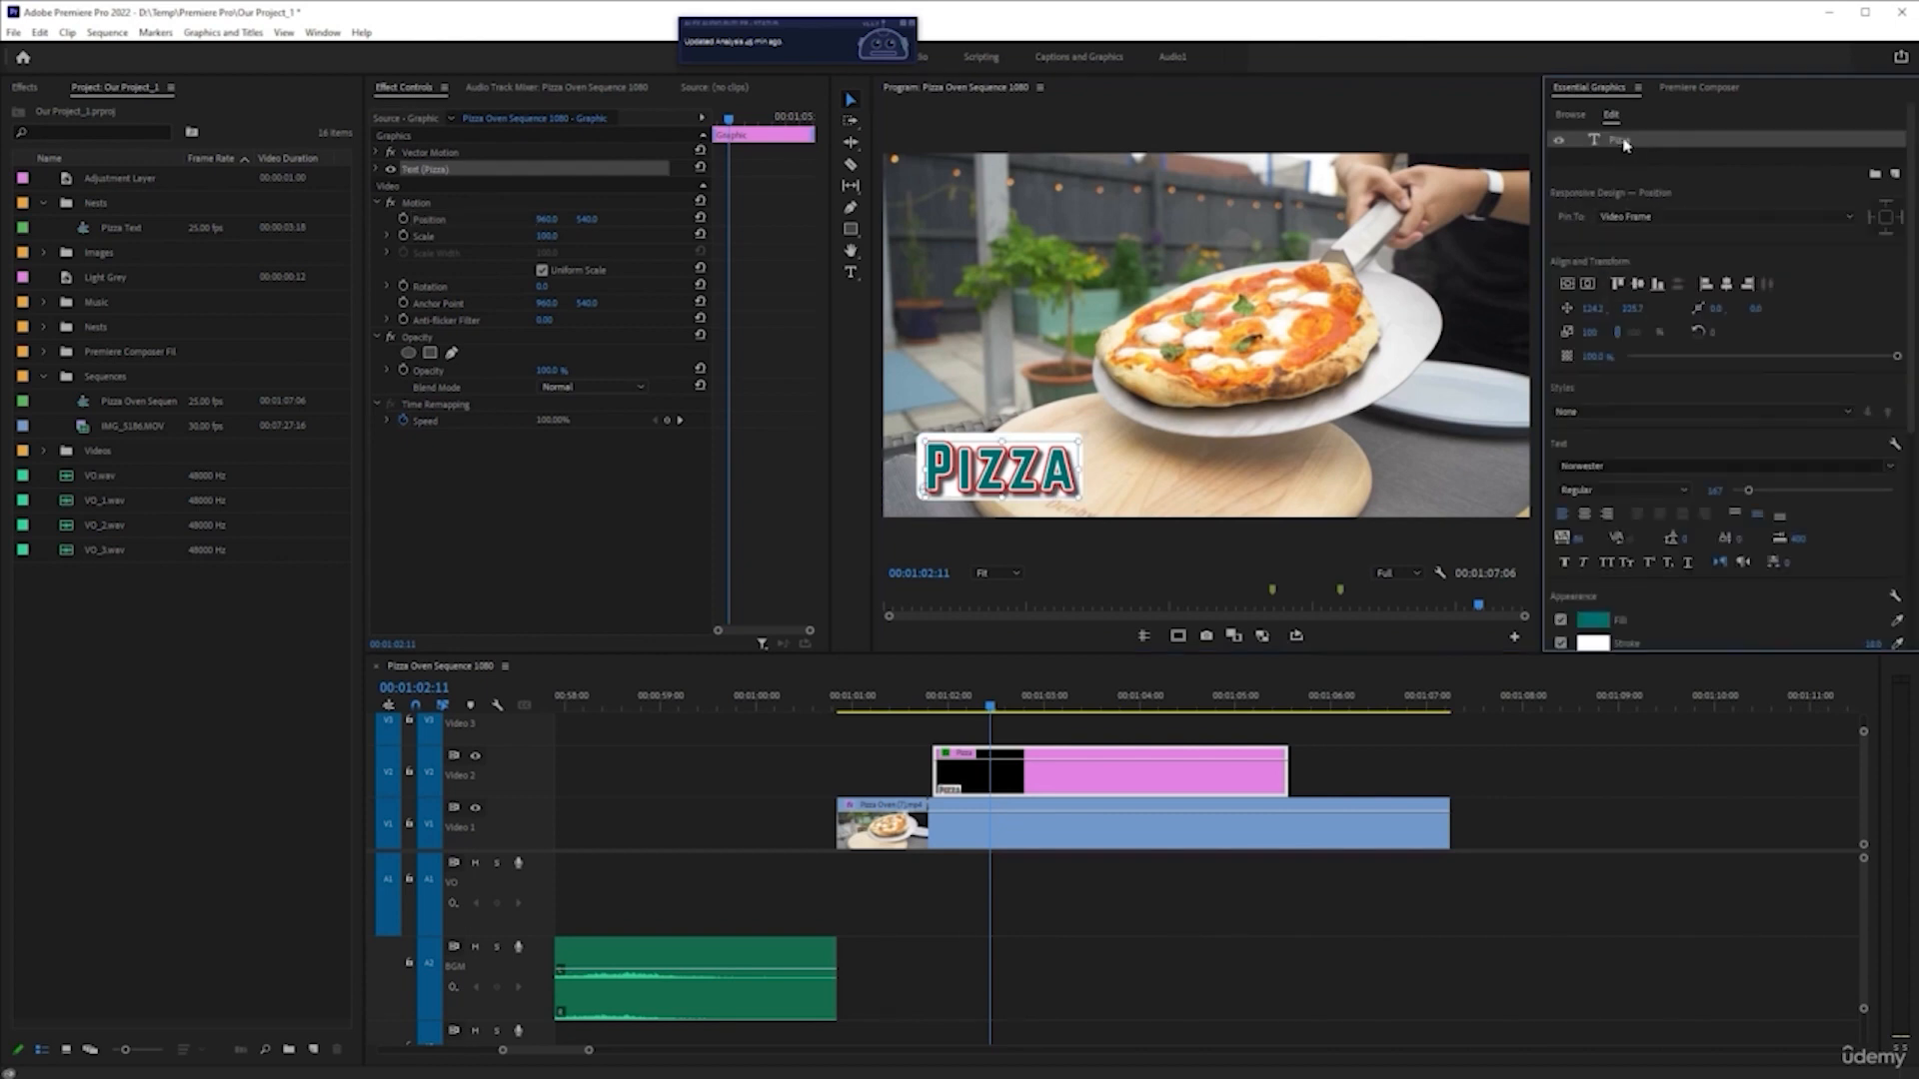
pyautogui.click(1073, 783)
pyautogui.click(1621, 143)
pyautogui.scroll(-2, 1854, 534)
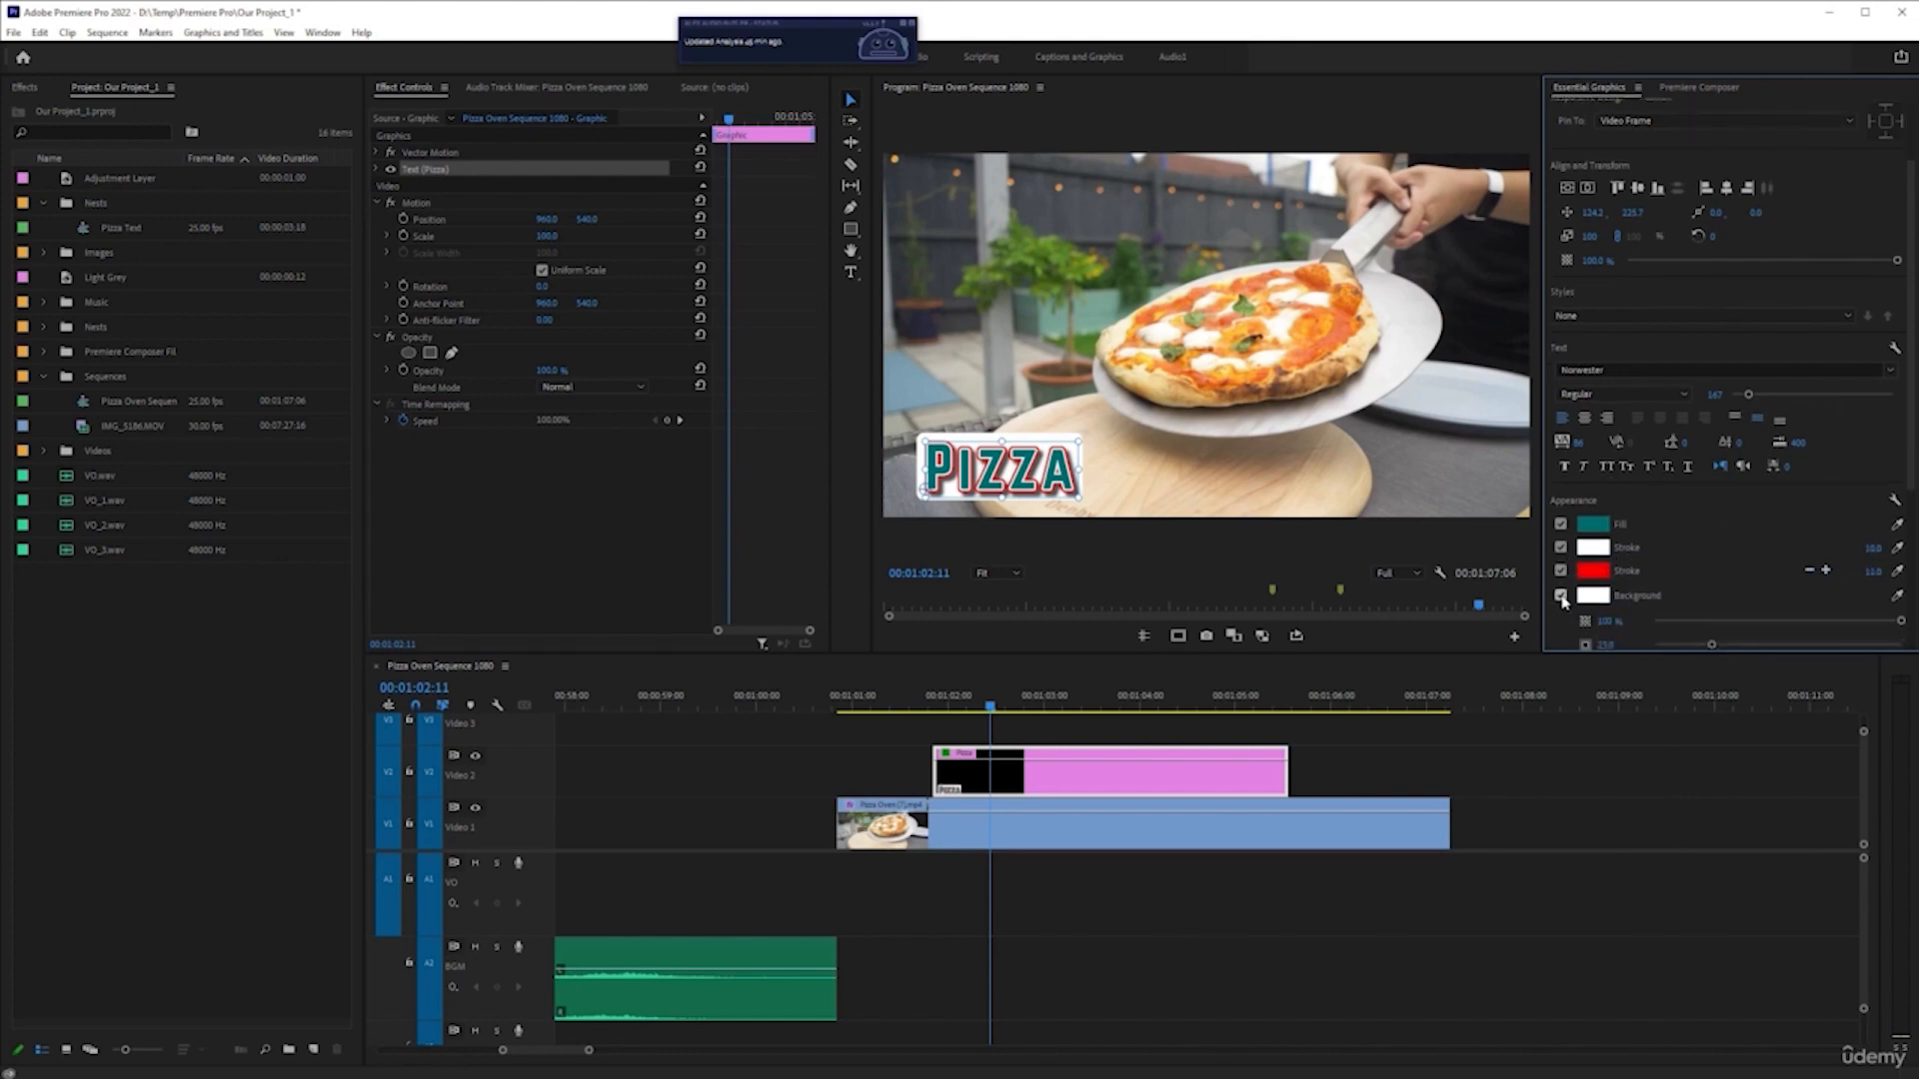
pyautogui.click(1561, 596)
pyautogui.click(1063, 793)
pyautogui.click(1068, 834)
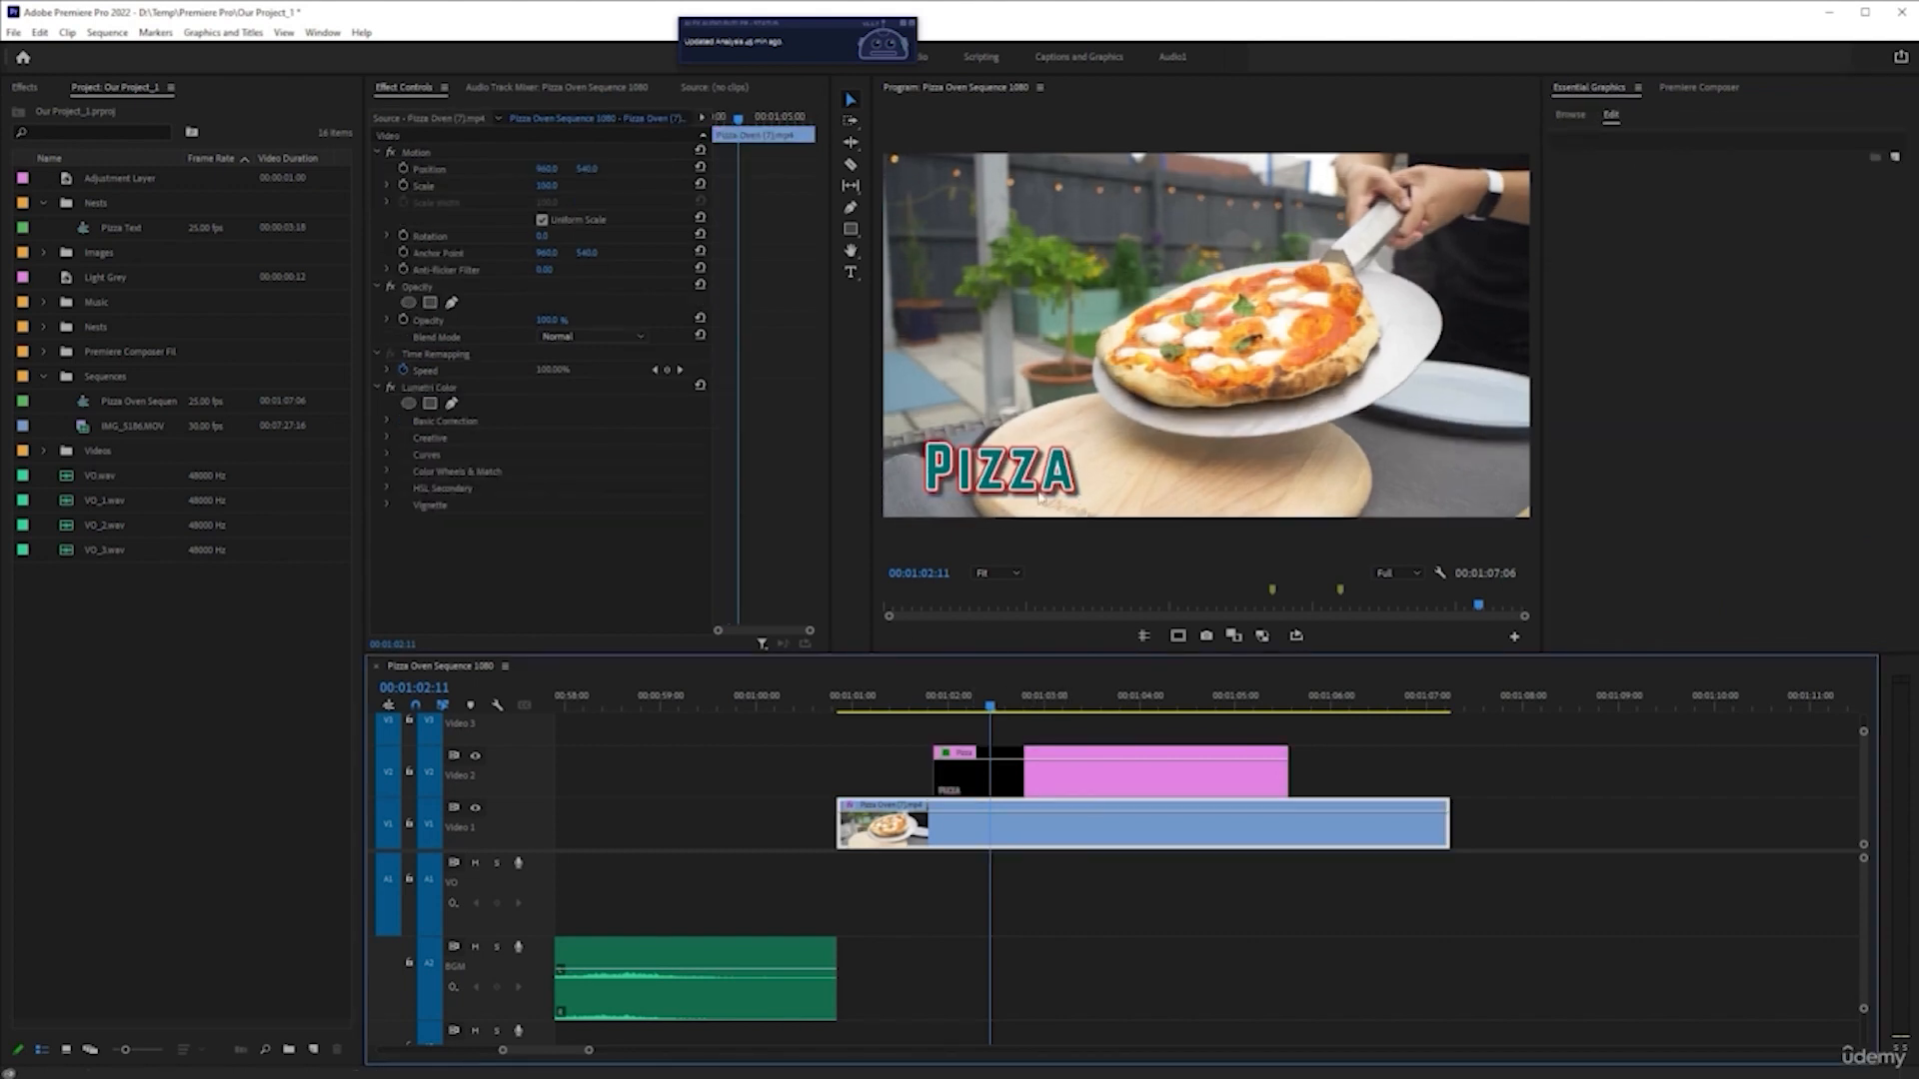
# - Extend the existing Pizza text layer with the word "Time" so the title reads "Pizza Time"
pyautogui.click(1038, 494)
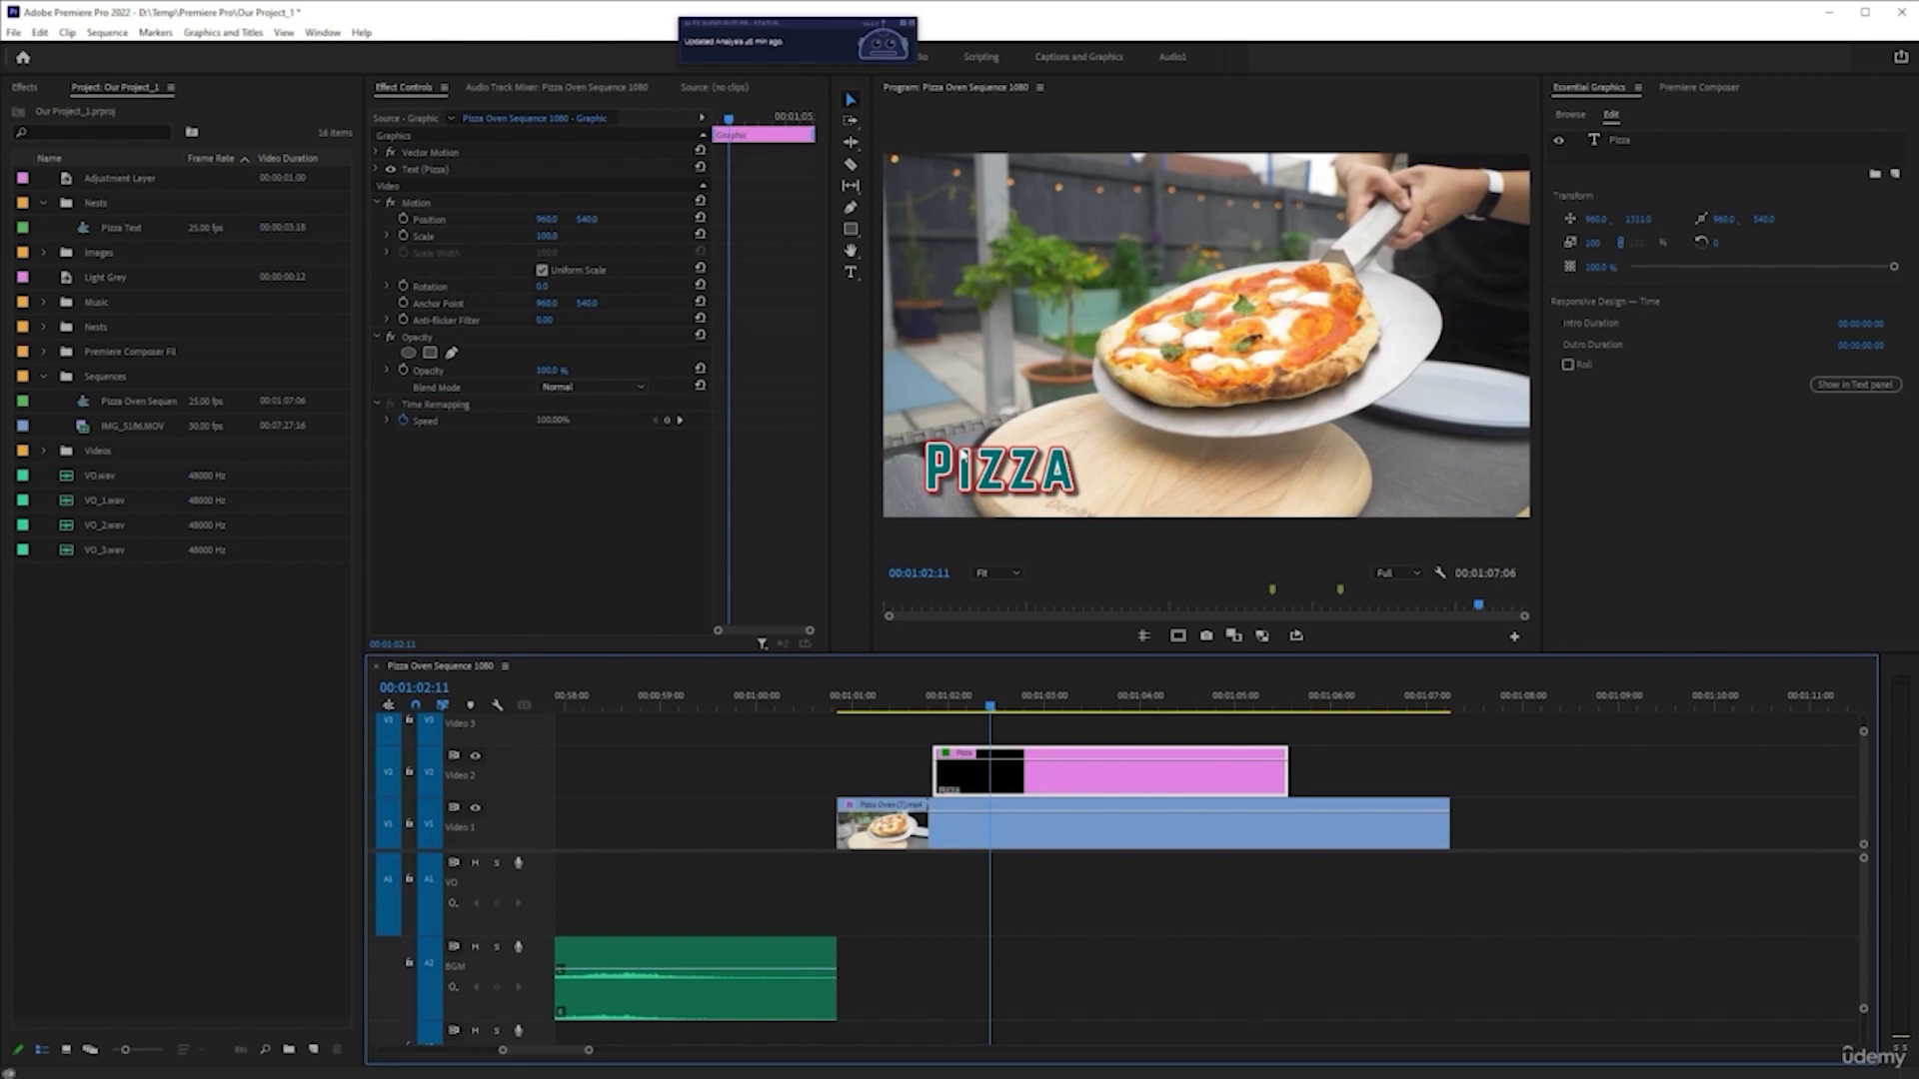
pyautogui.click(1629, 145)
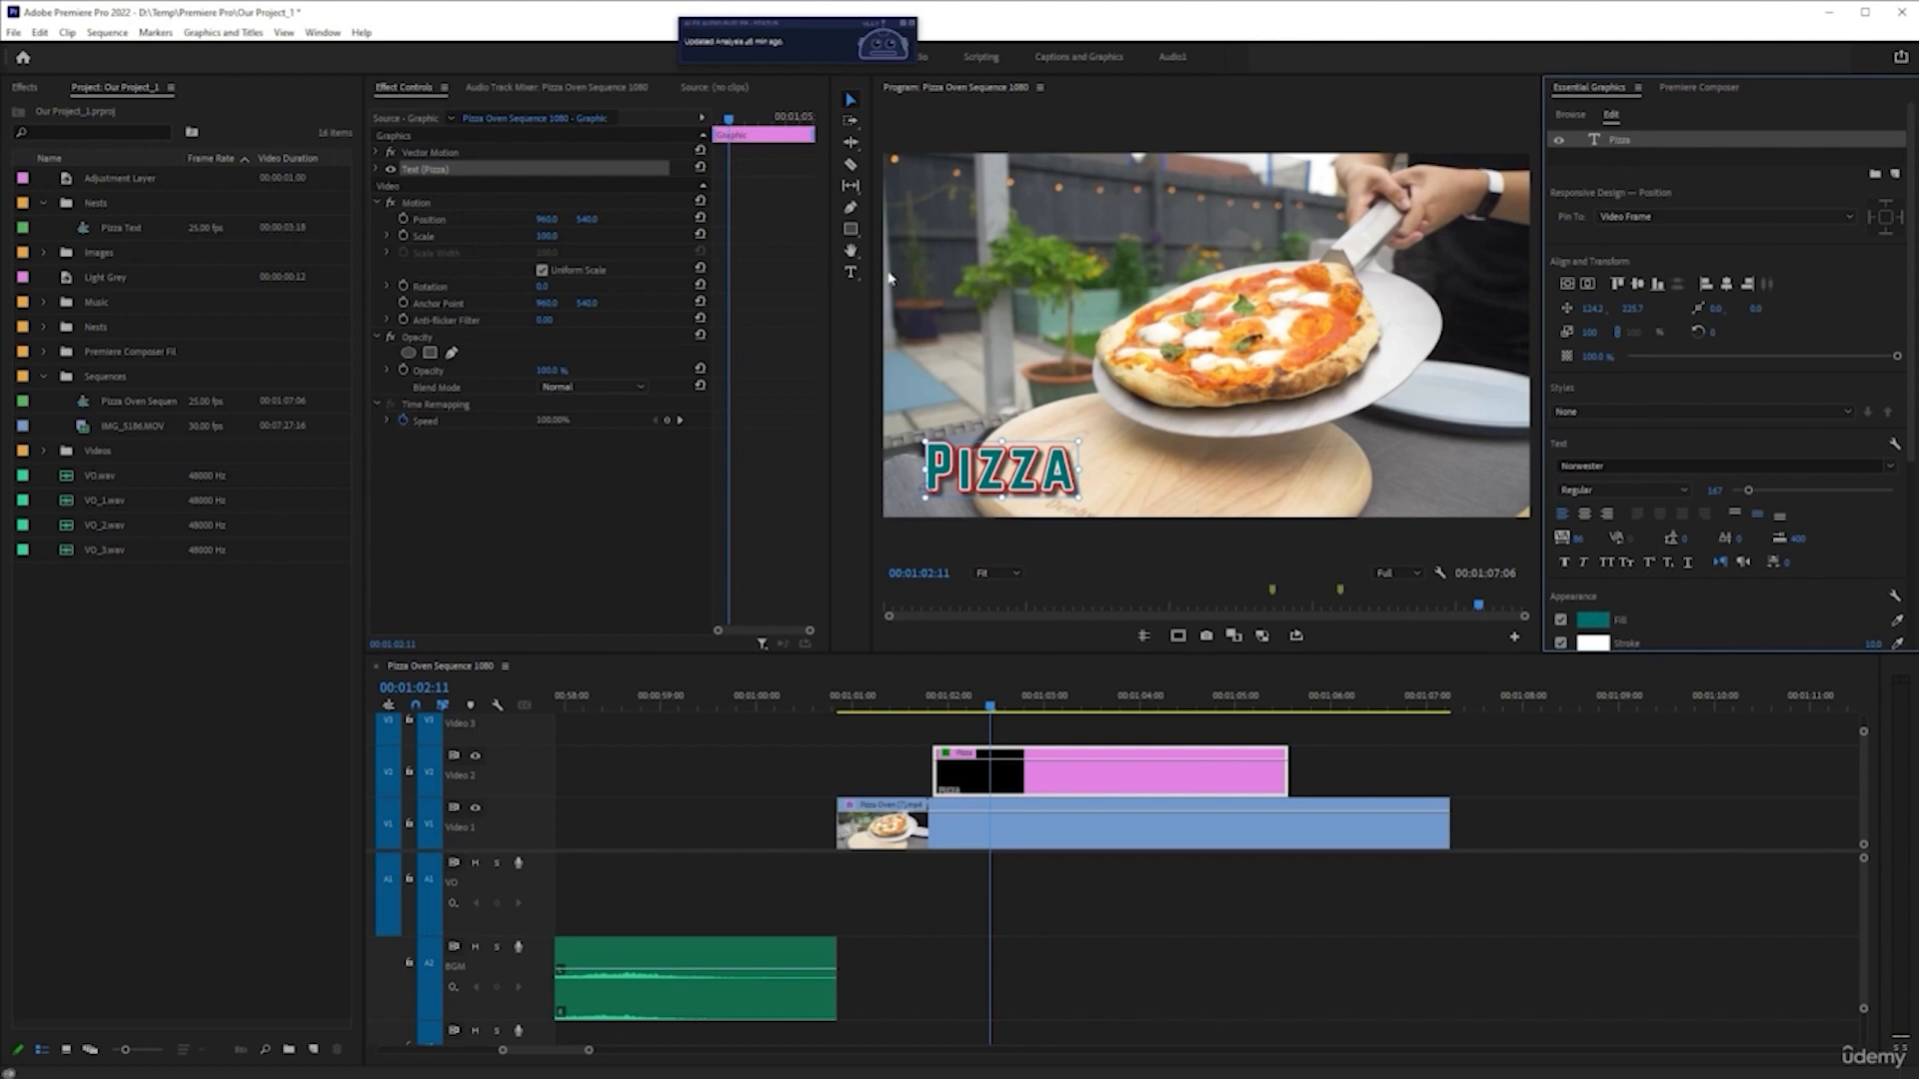
pyautogui.click(850, 273)
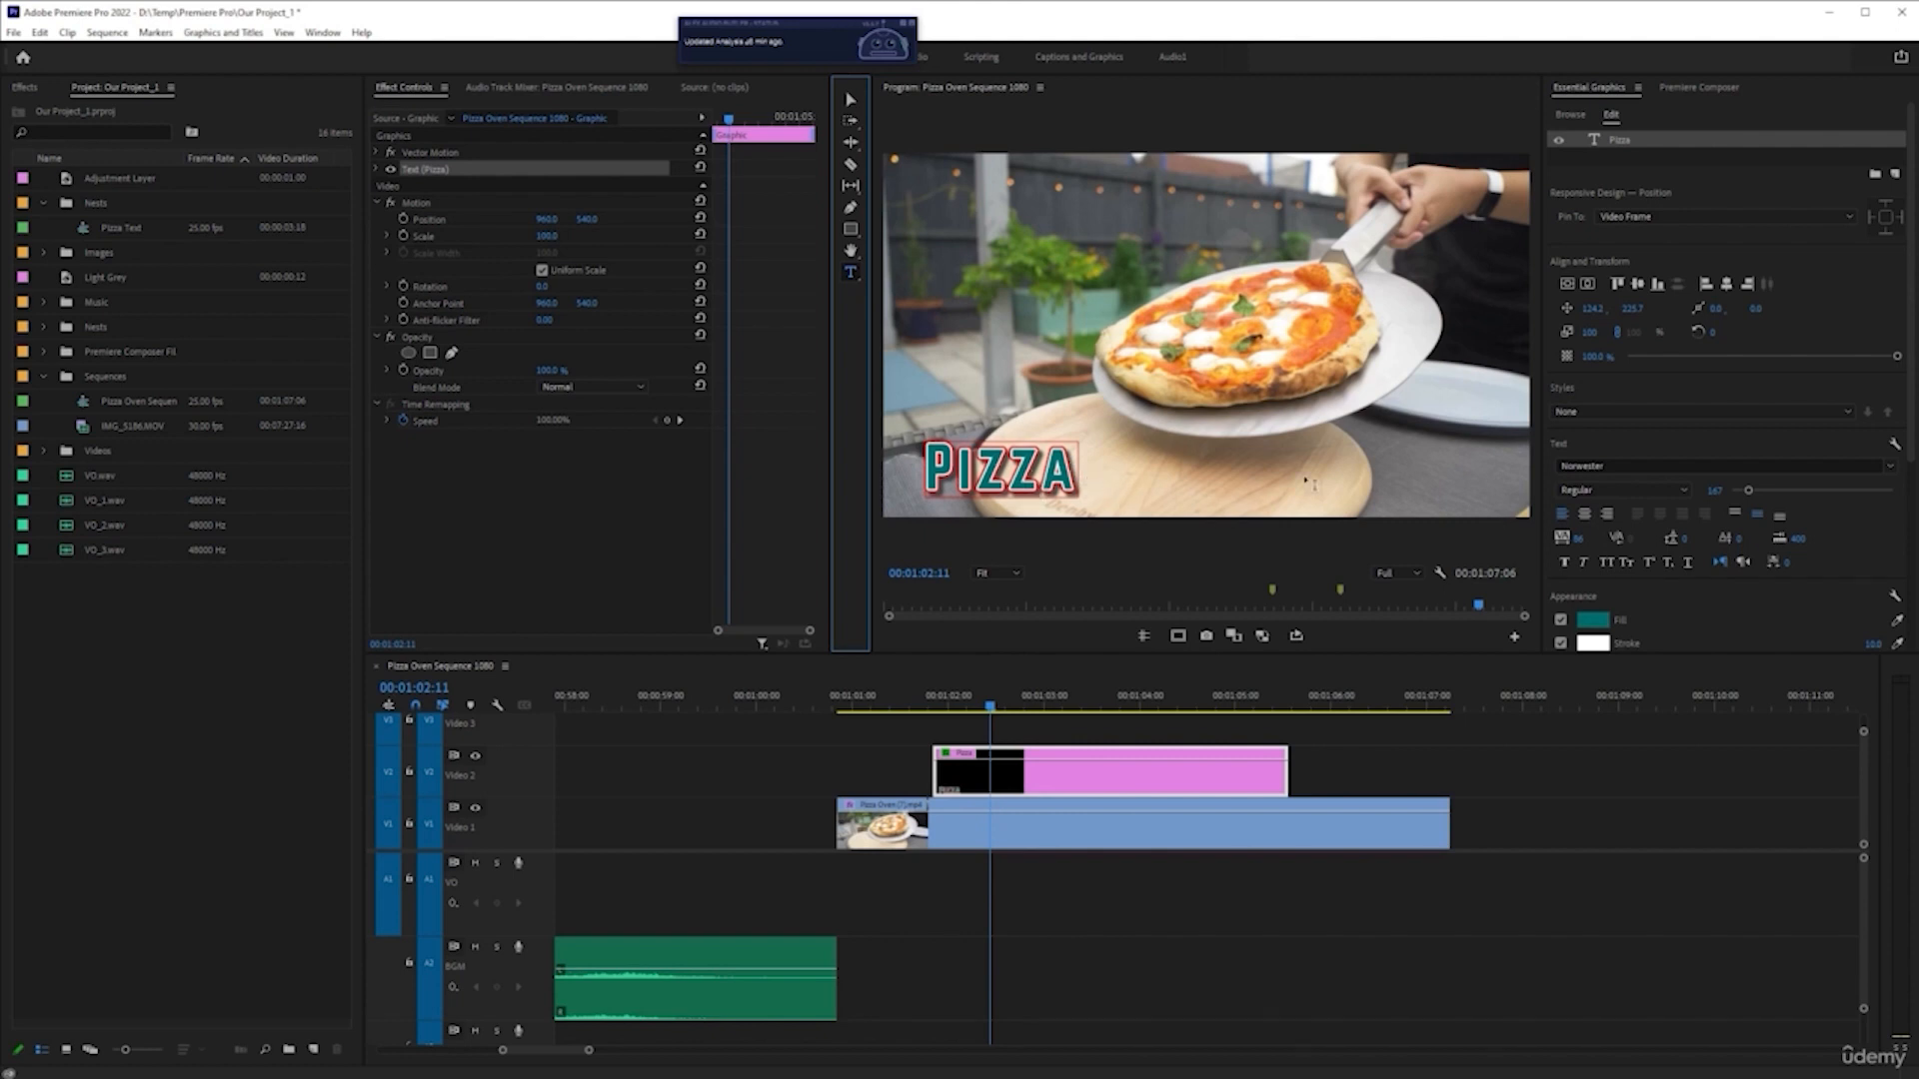
pyautogui.click(1282, 538)
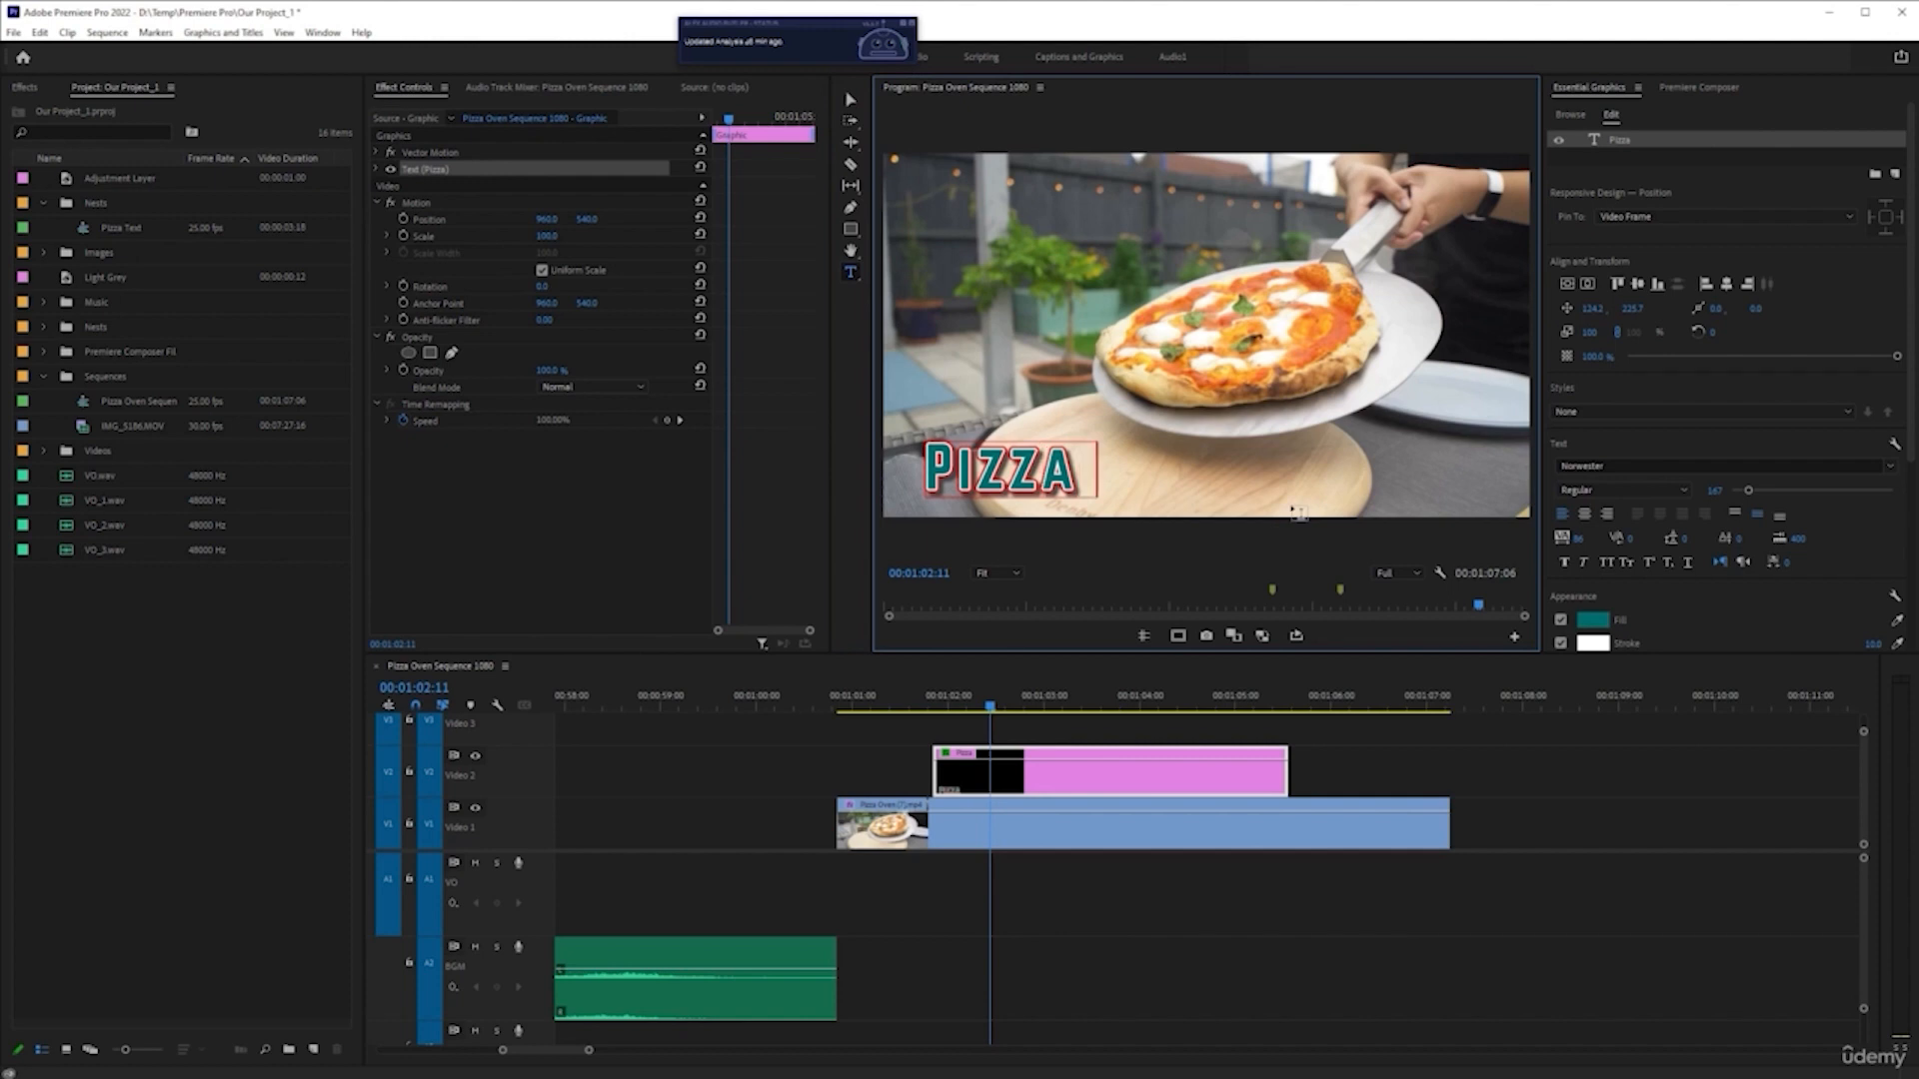
pyautogui.write('Time')
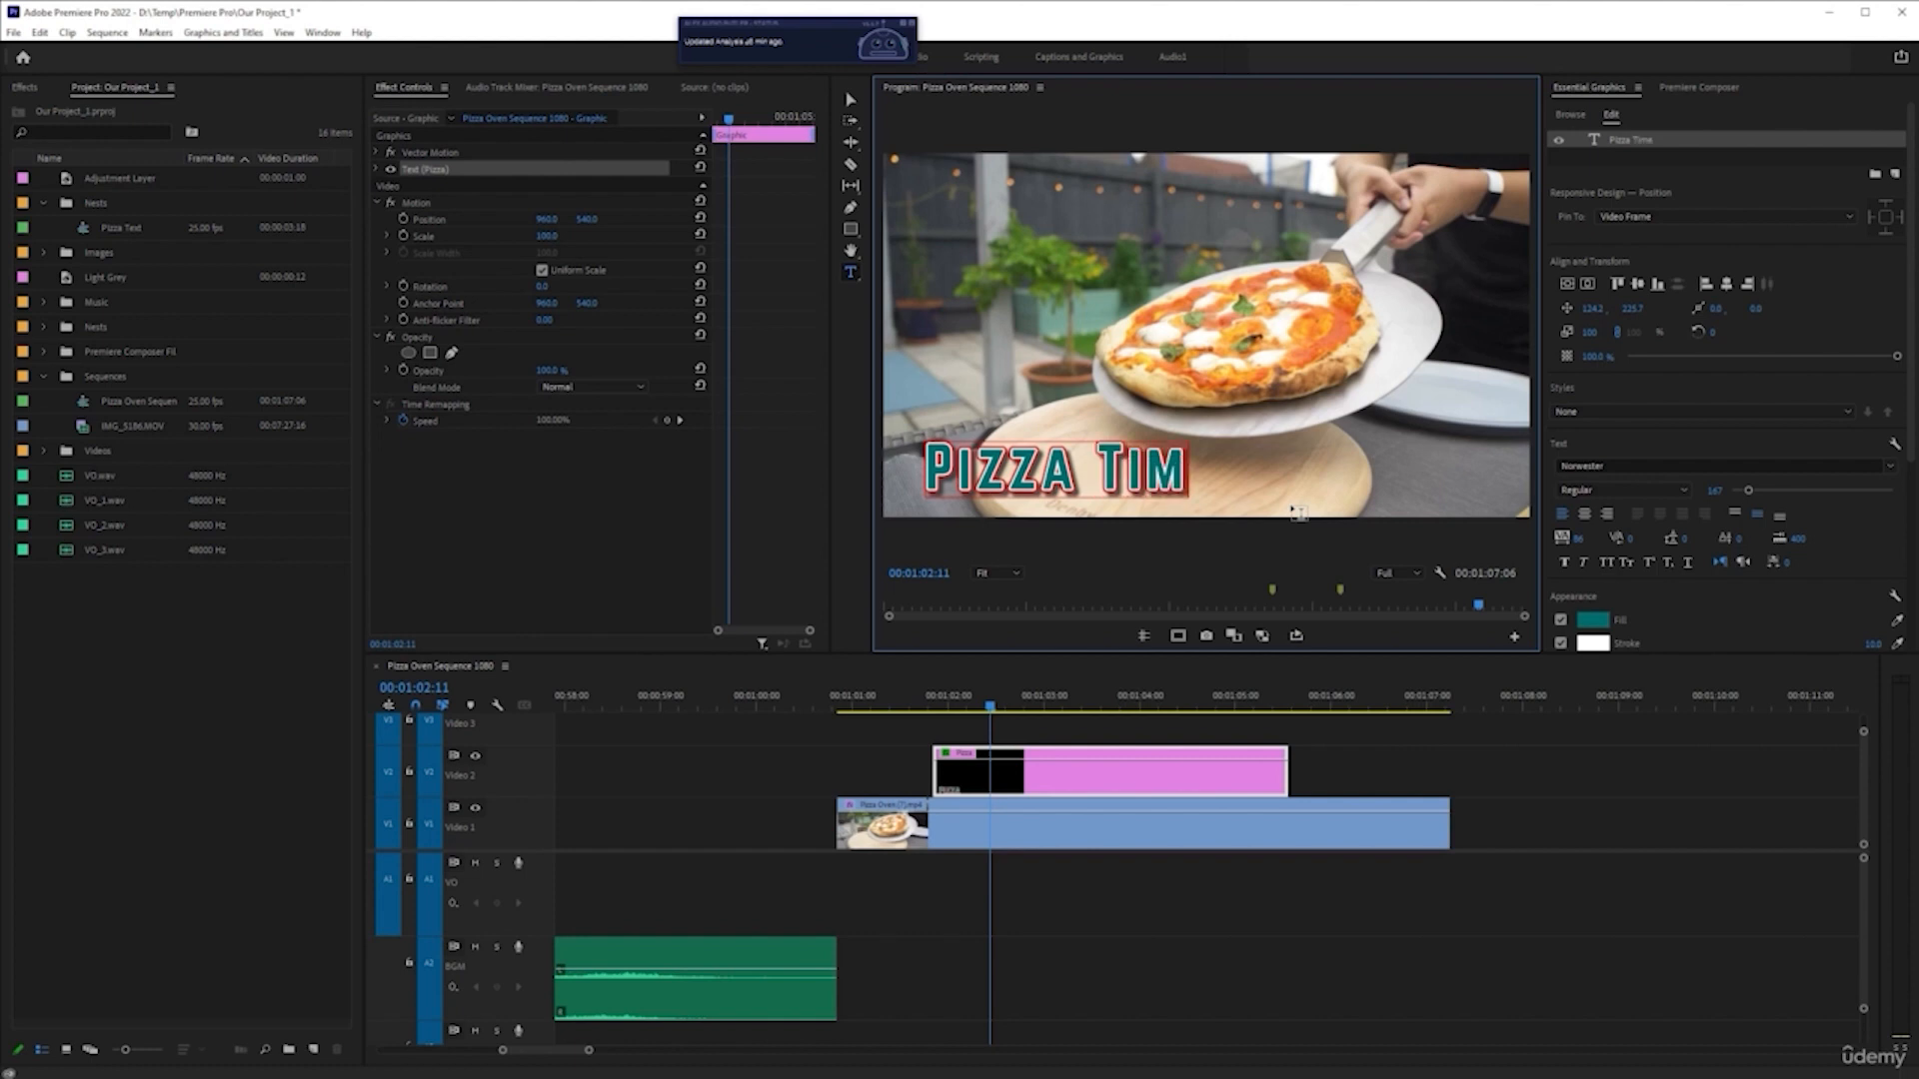
# - Finish the title's text edit and select the Pizza Time text layer with the Selection tool
pyautogui.click(1031, 830)
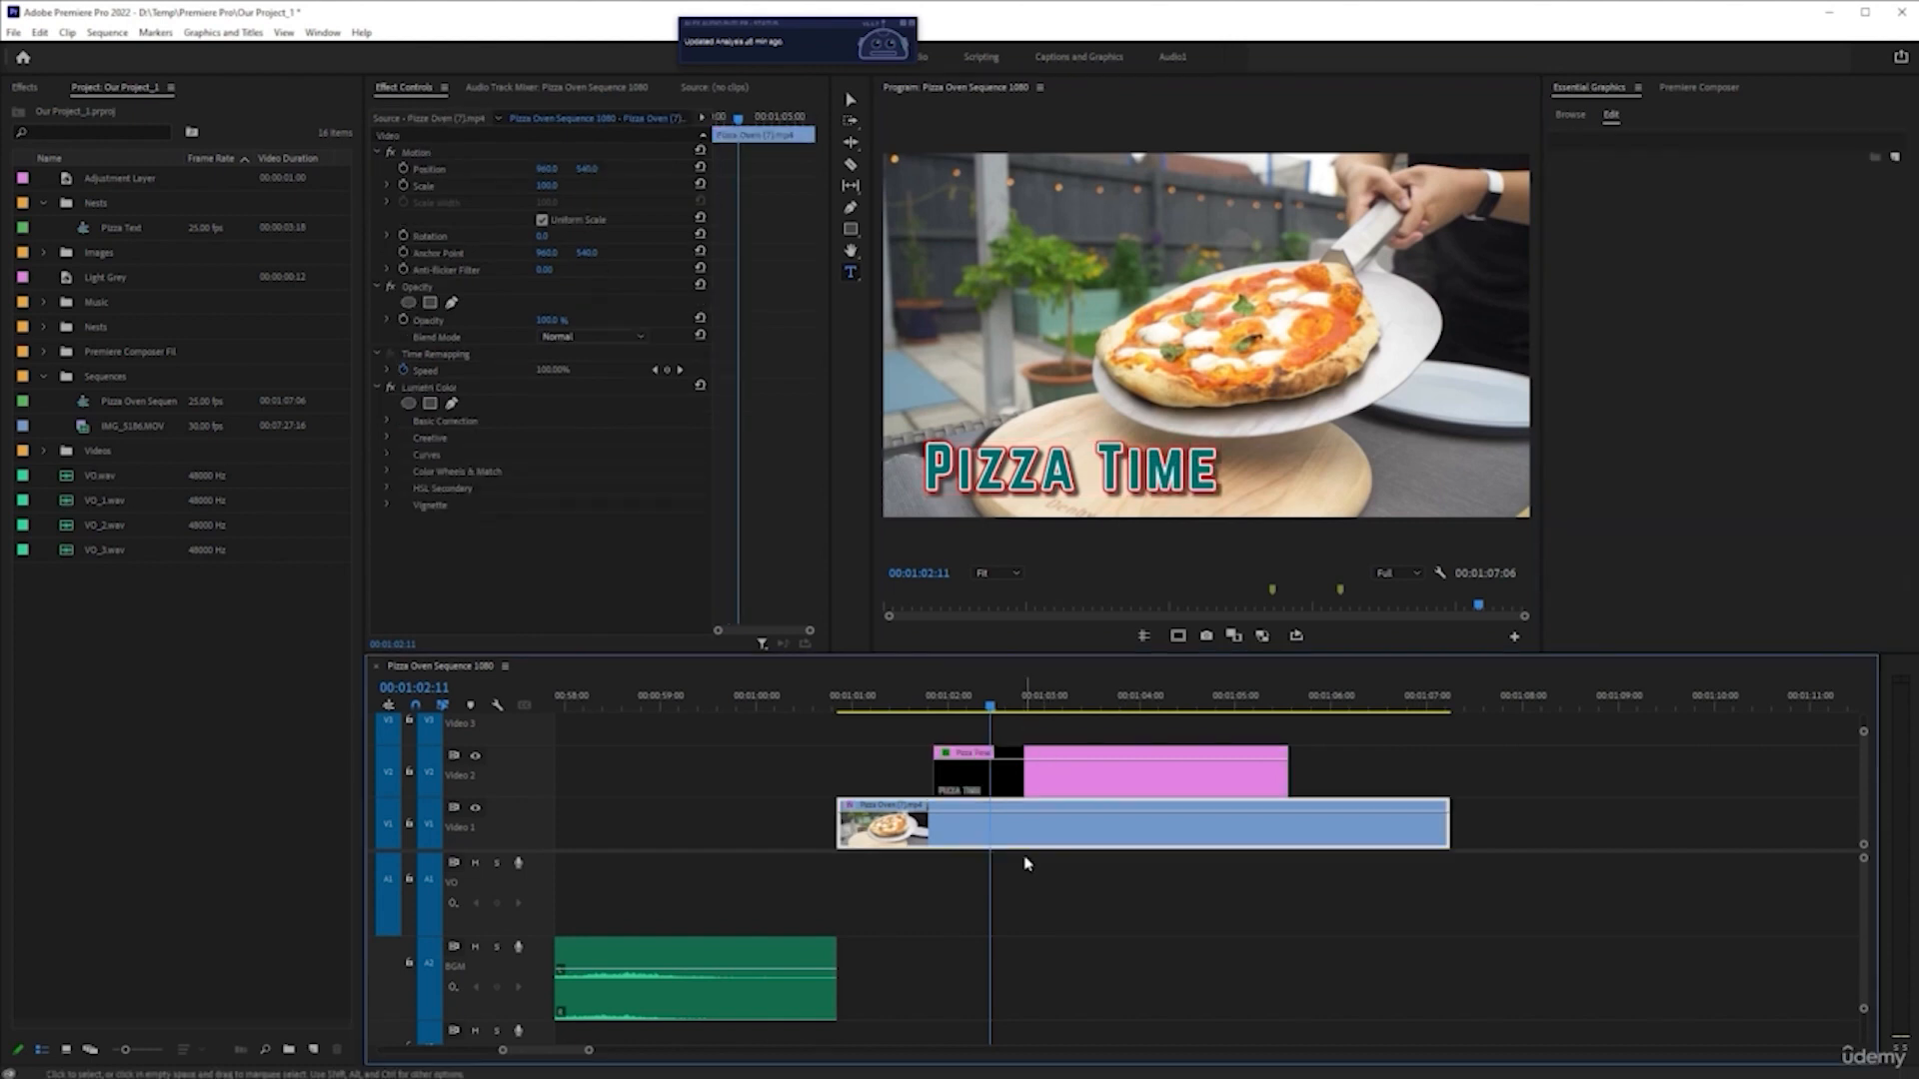
pyautogui.click(1067, 784)
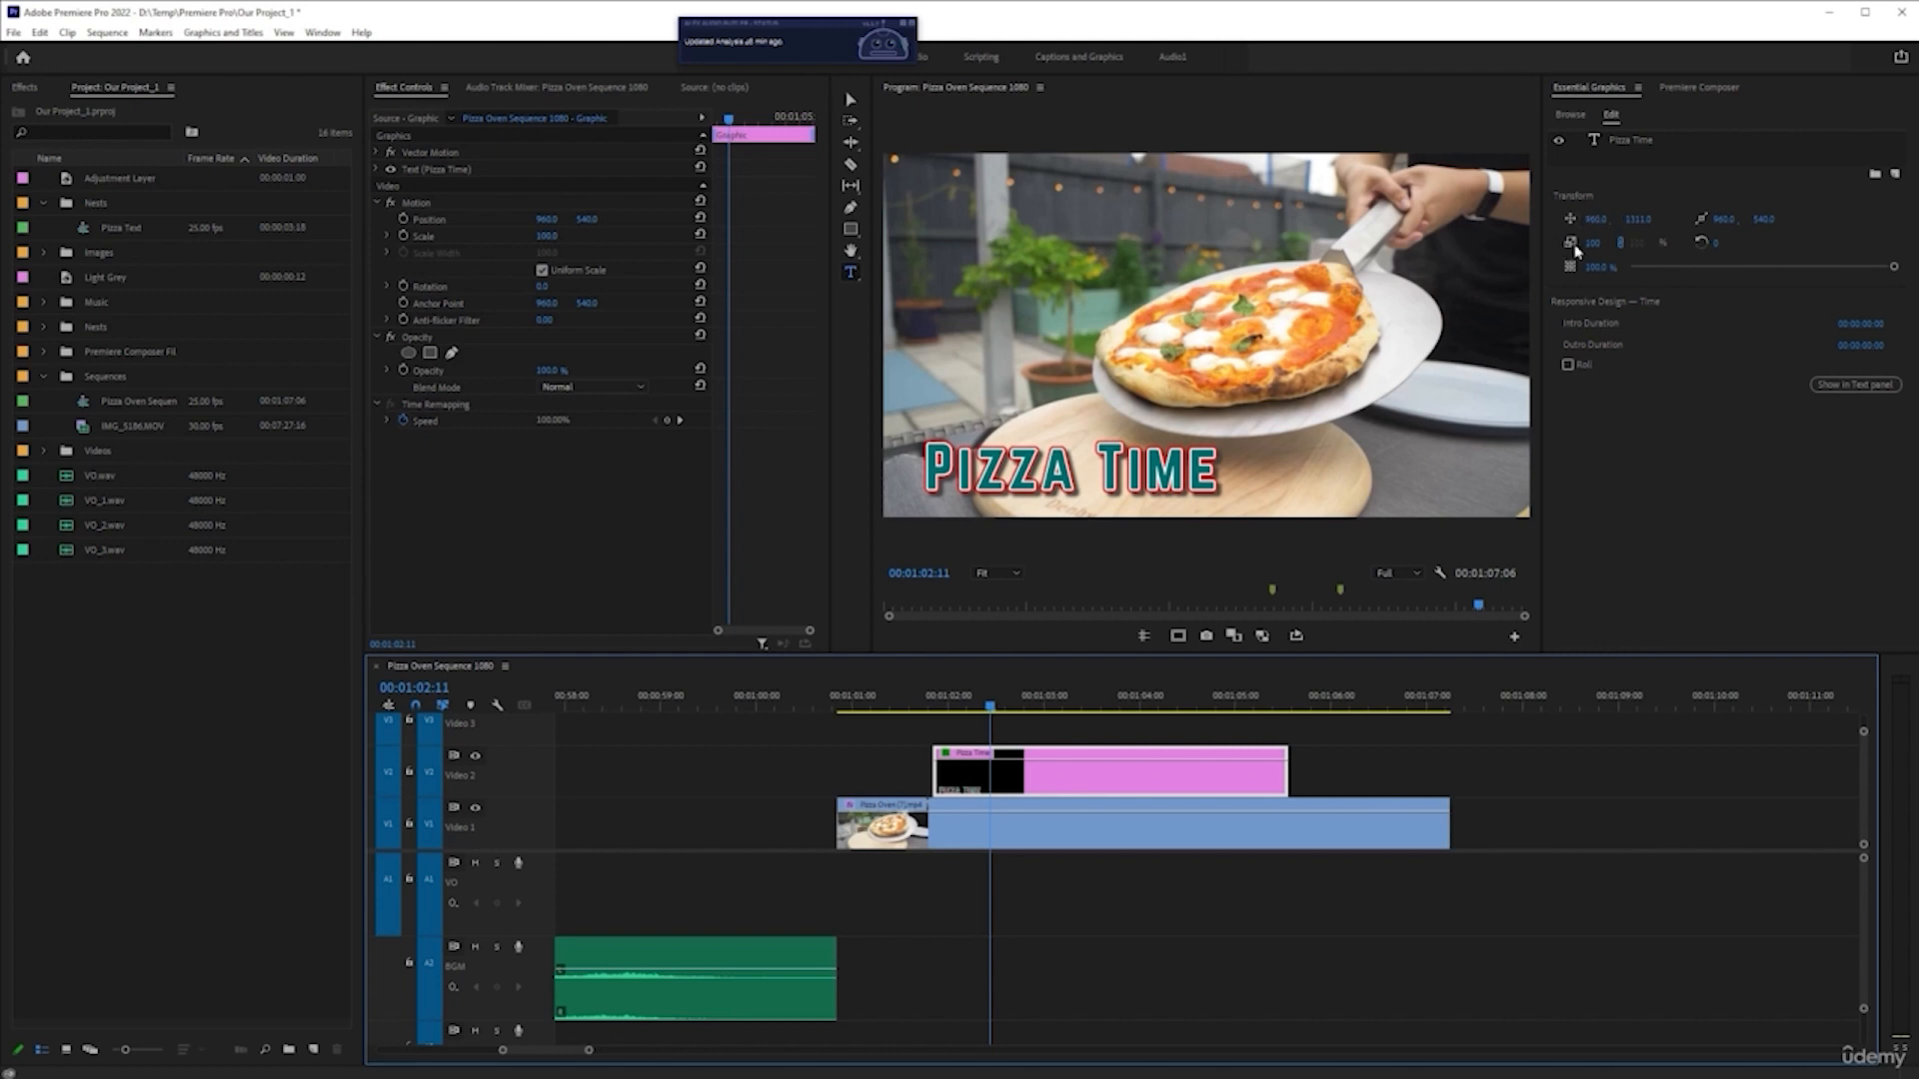
pyautogui.click(1619, 141)
pyautogui.click(850, 100)
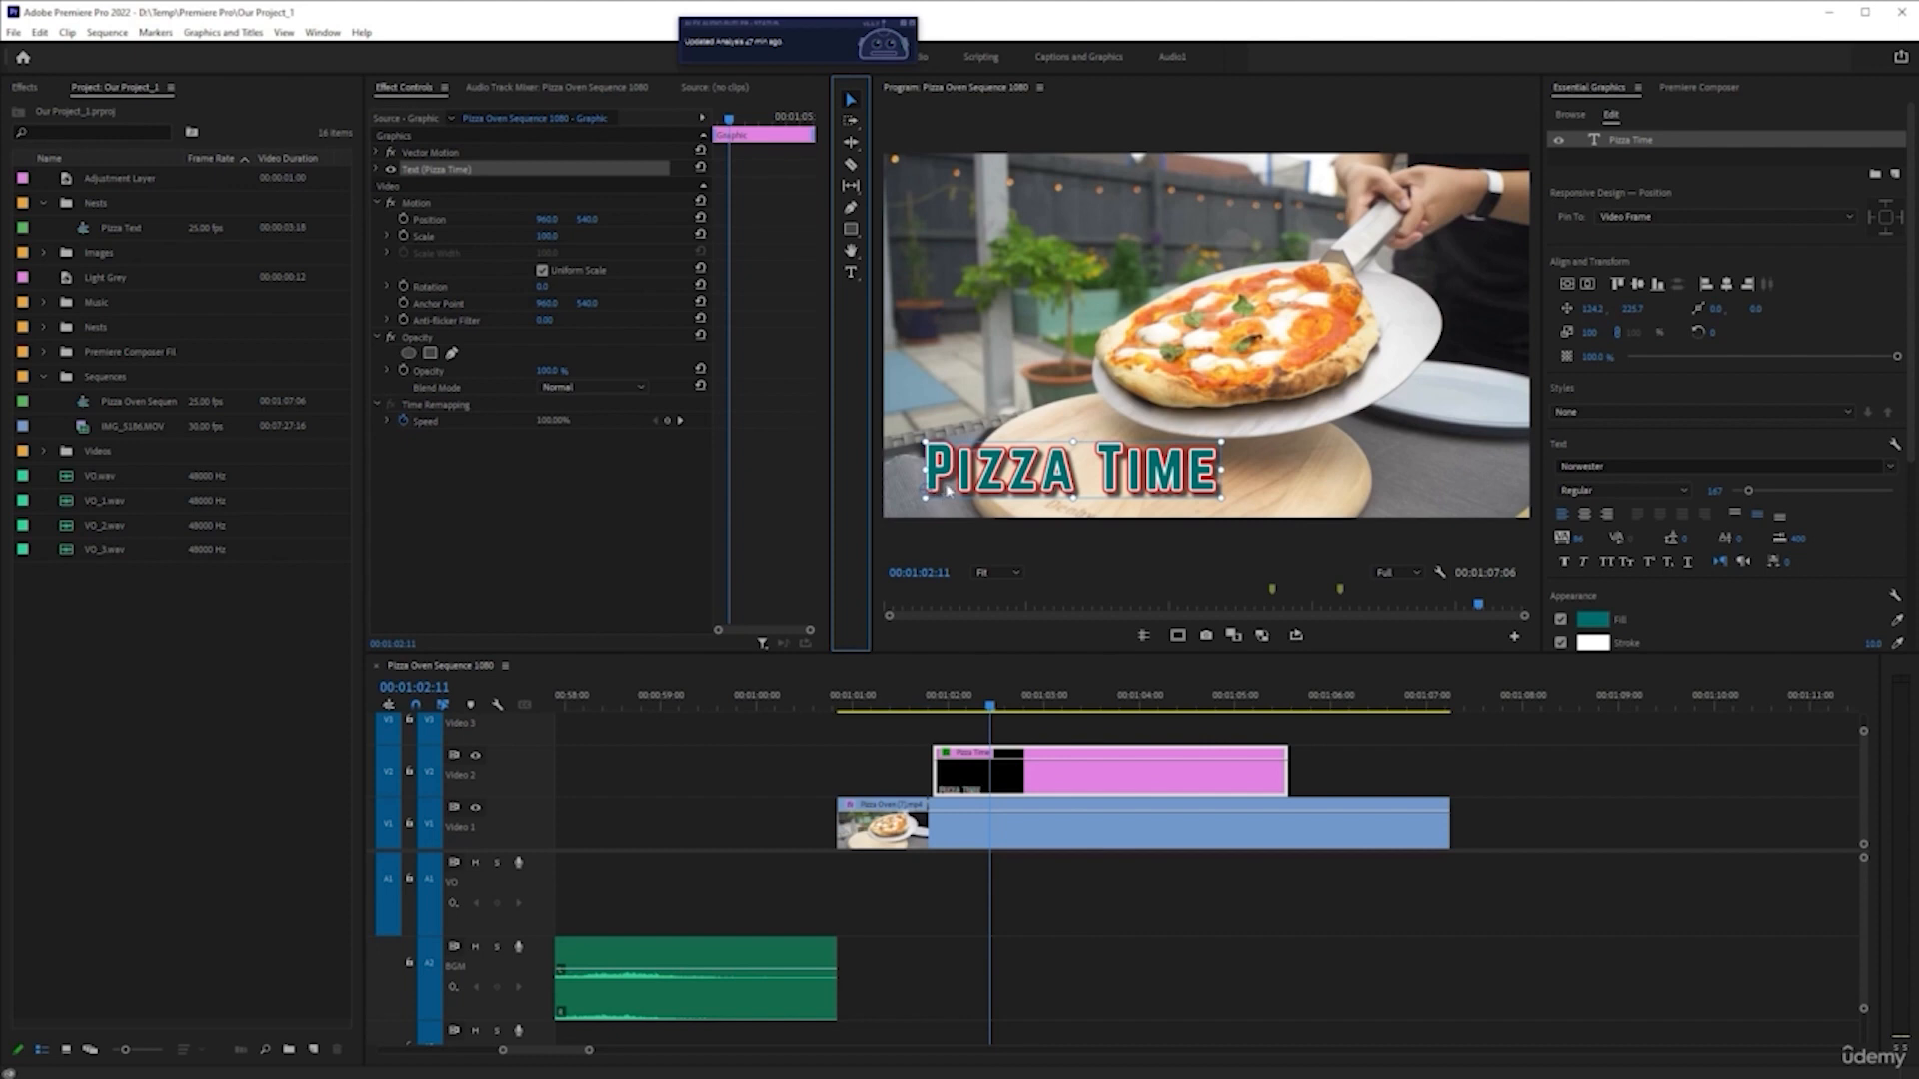
# - Try scaling the Pizza Time text layer down and then up to about 736, undoing each change
pyautogui.click(1585, 337)
pyautogui.moveTo(1566, 338); pyautogui.dragTo(1524, 347)
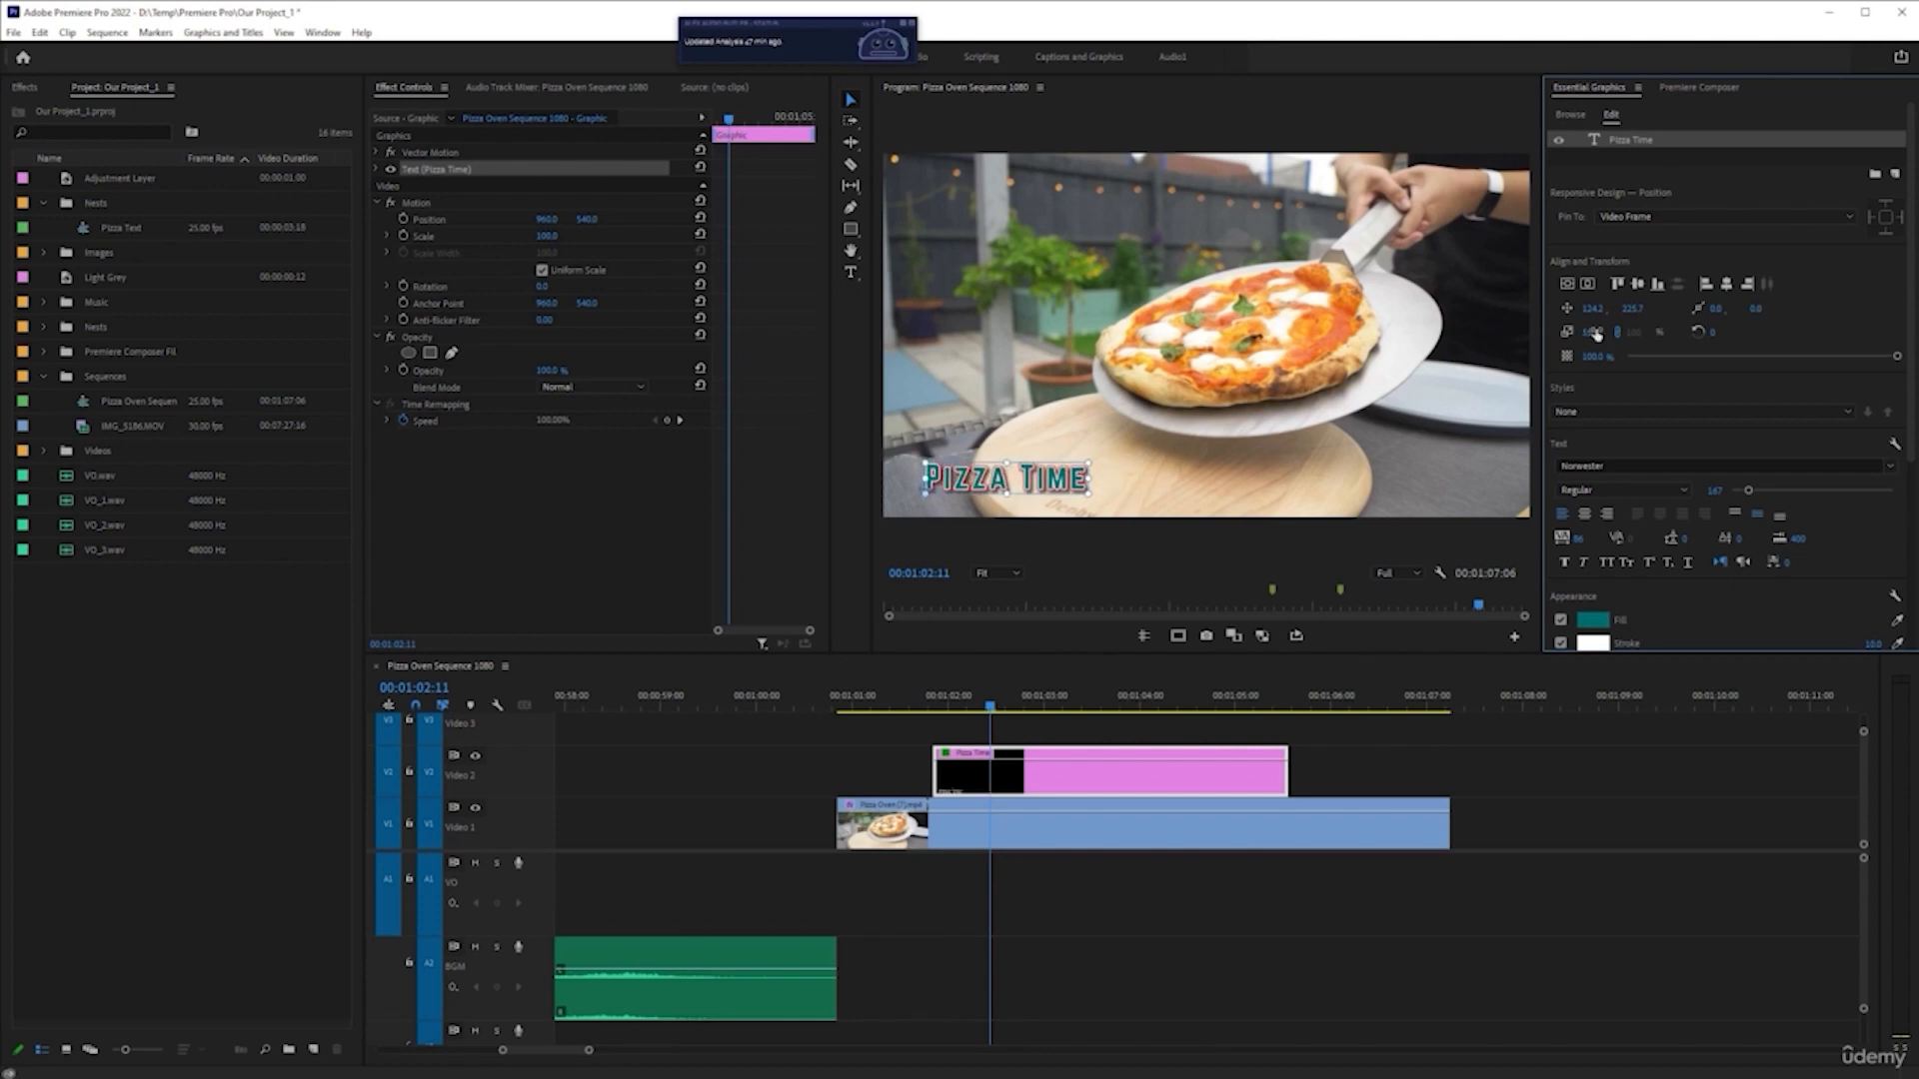
pyautogui.hotkey('ctrl', 'z')
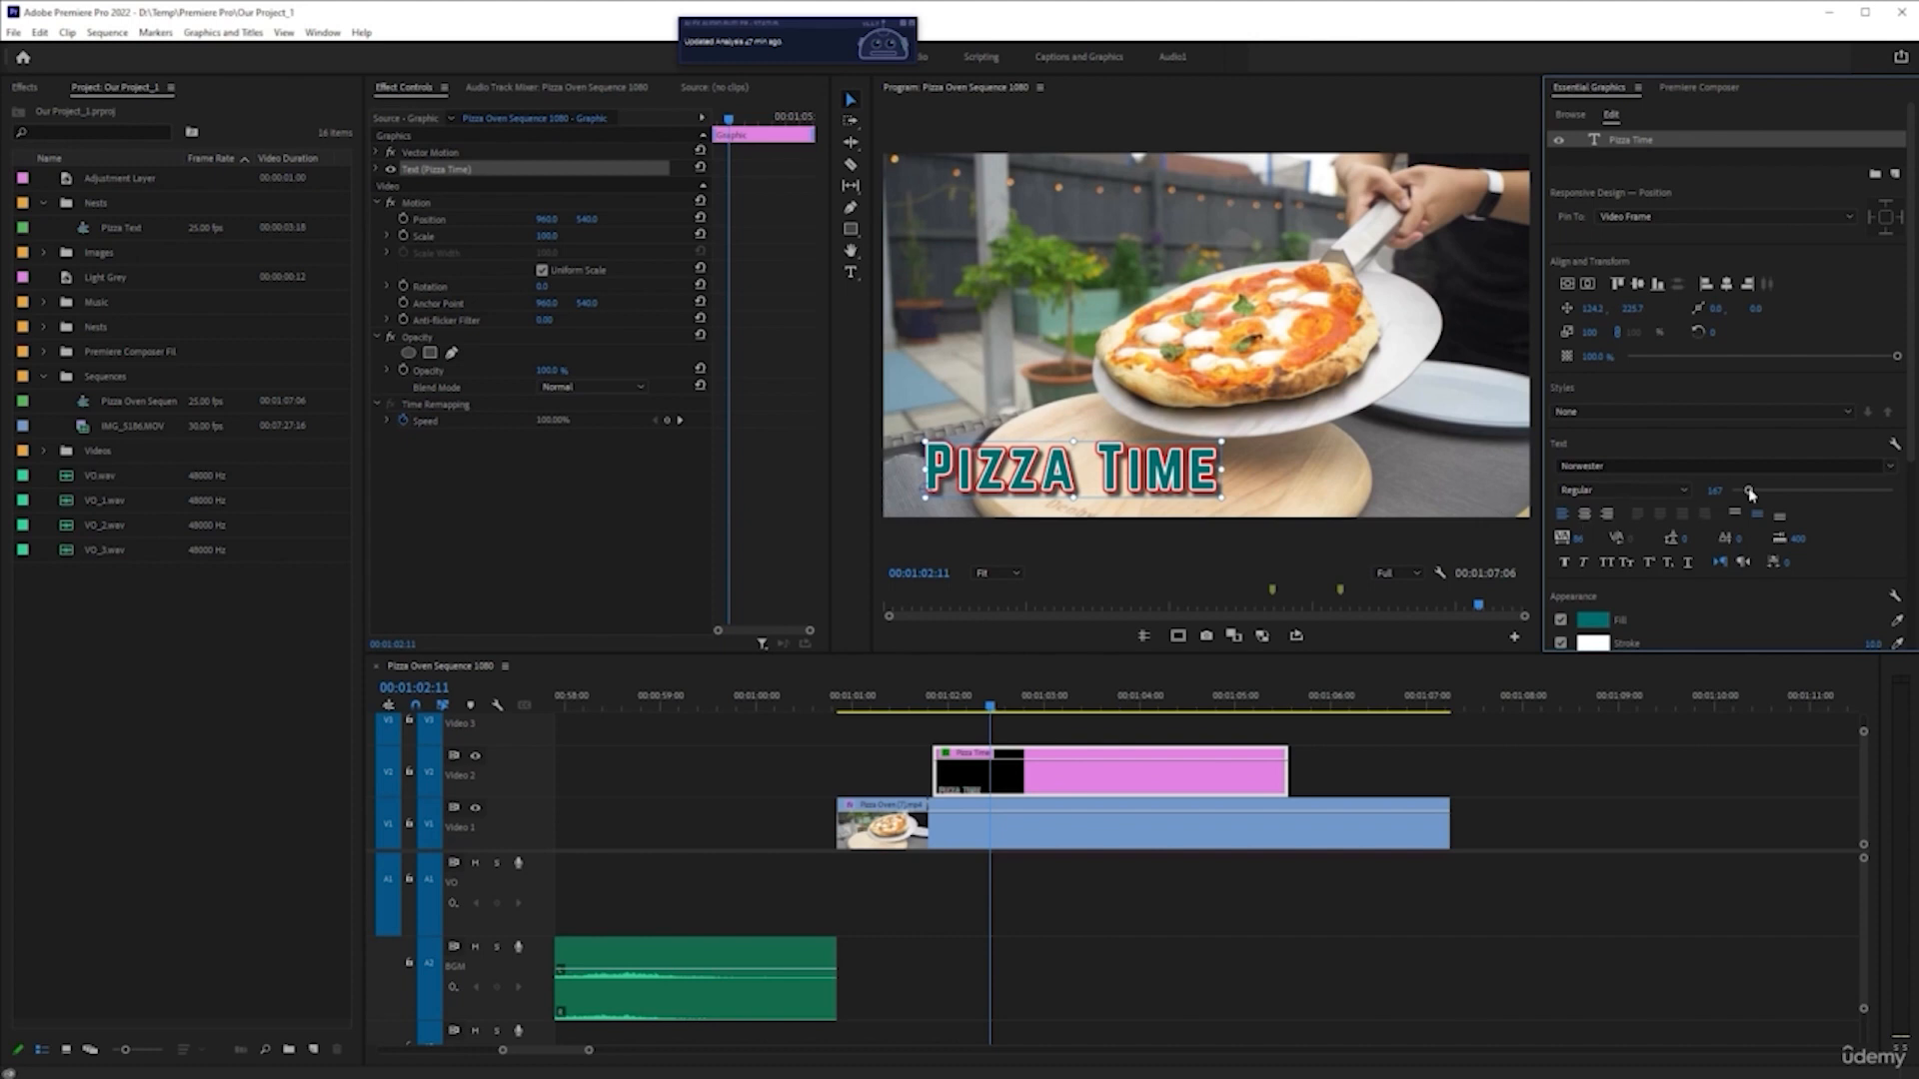
pyautogui.moveTo(1748, 494)
pyautogui.mouseDown()
pyautogui.moveTo(1887, 485)
pyautogui.moveTo(1777, 506)
pyautogui.moveTo(1748, 490)
pyautogui.mouseUp()
pyautogui.moveTo(1633, 338); pyautogui.dragTo(1917, 298)
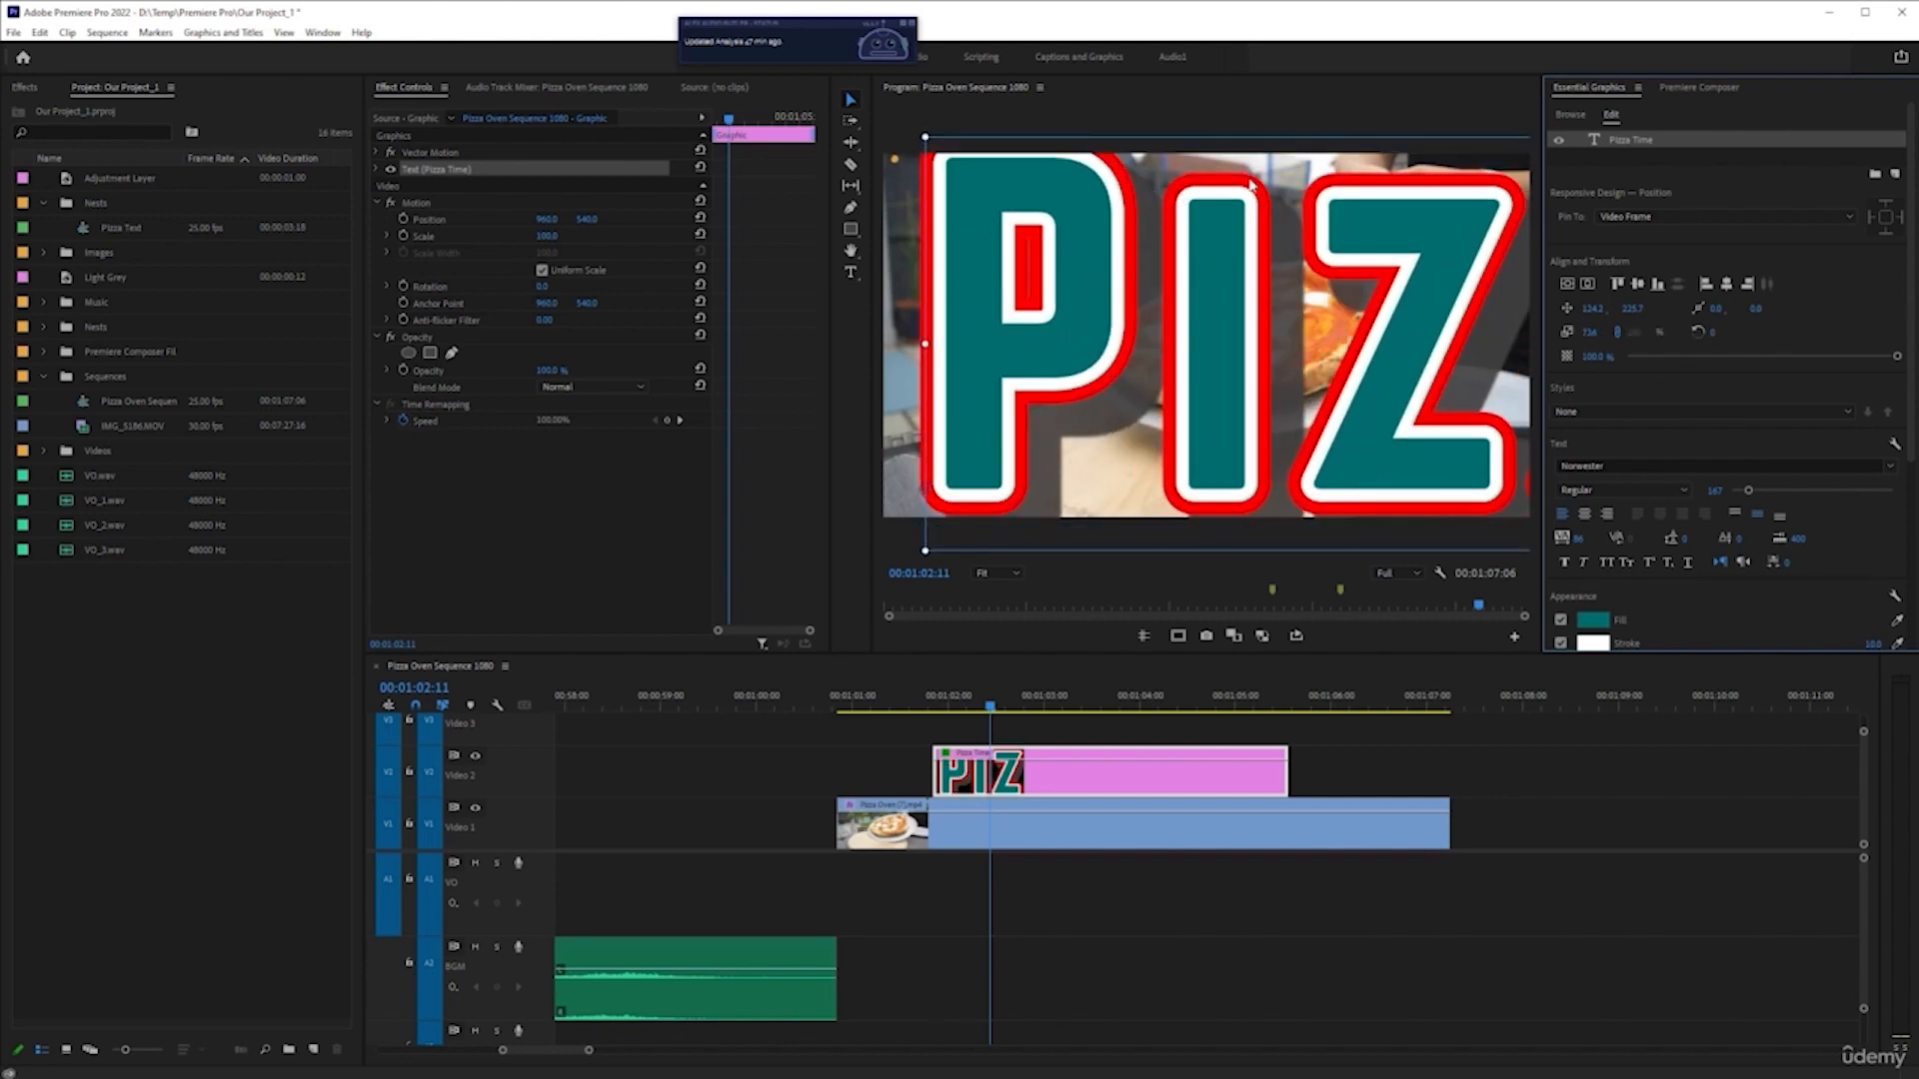
pyautogui.hotkey('ctrl', 'z')
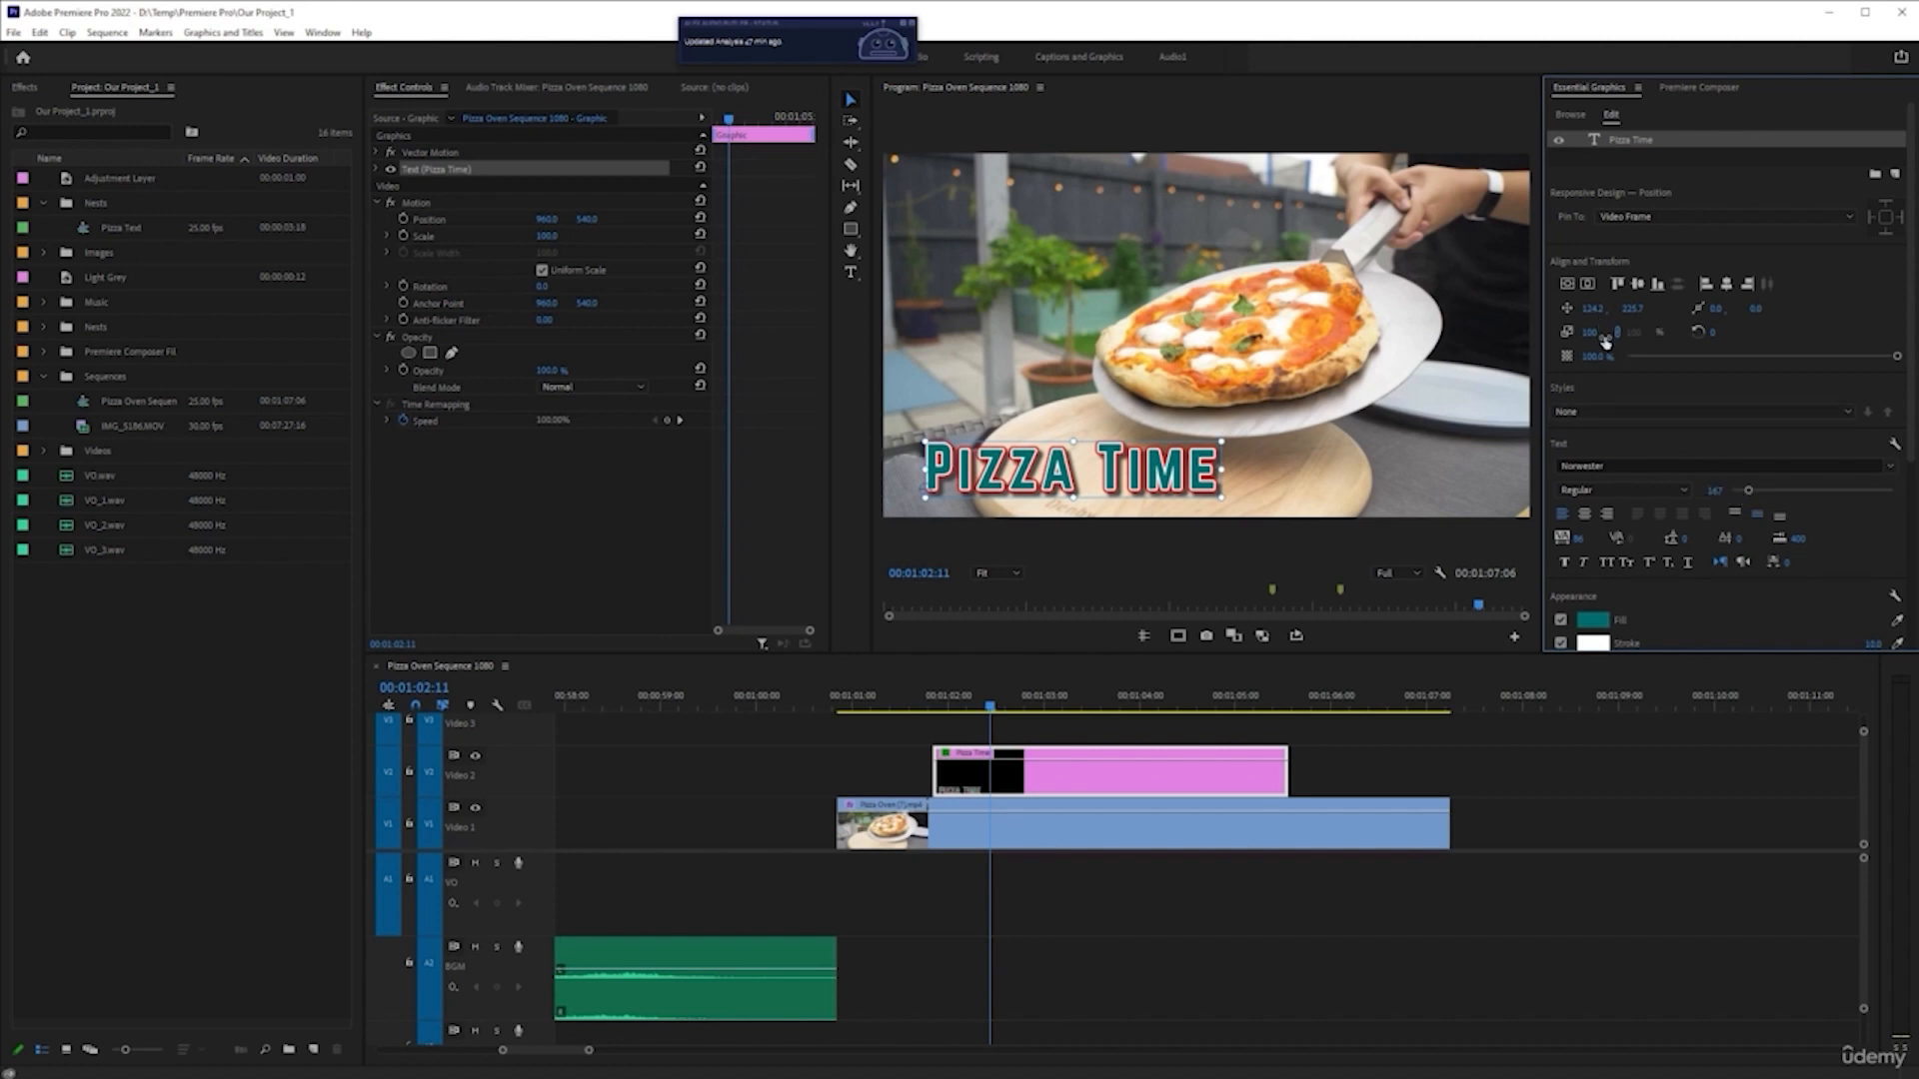
# - Scale the Pizza Time text layer to 71 and check its placement against the safe margins
pyautogui.moveTo(1585, 340); pyautogui.dragTo(1529, 346)
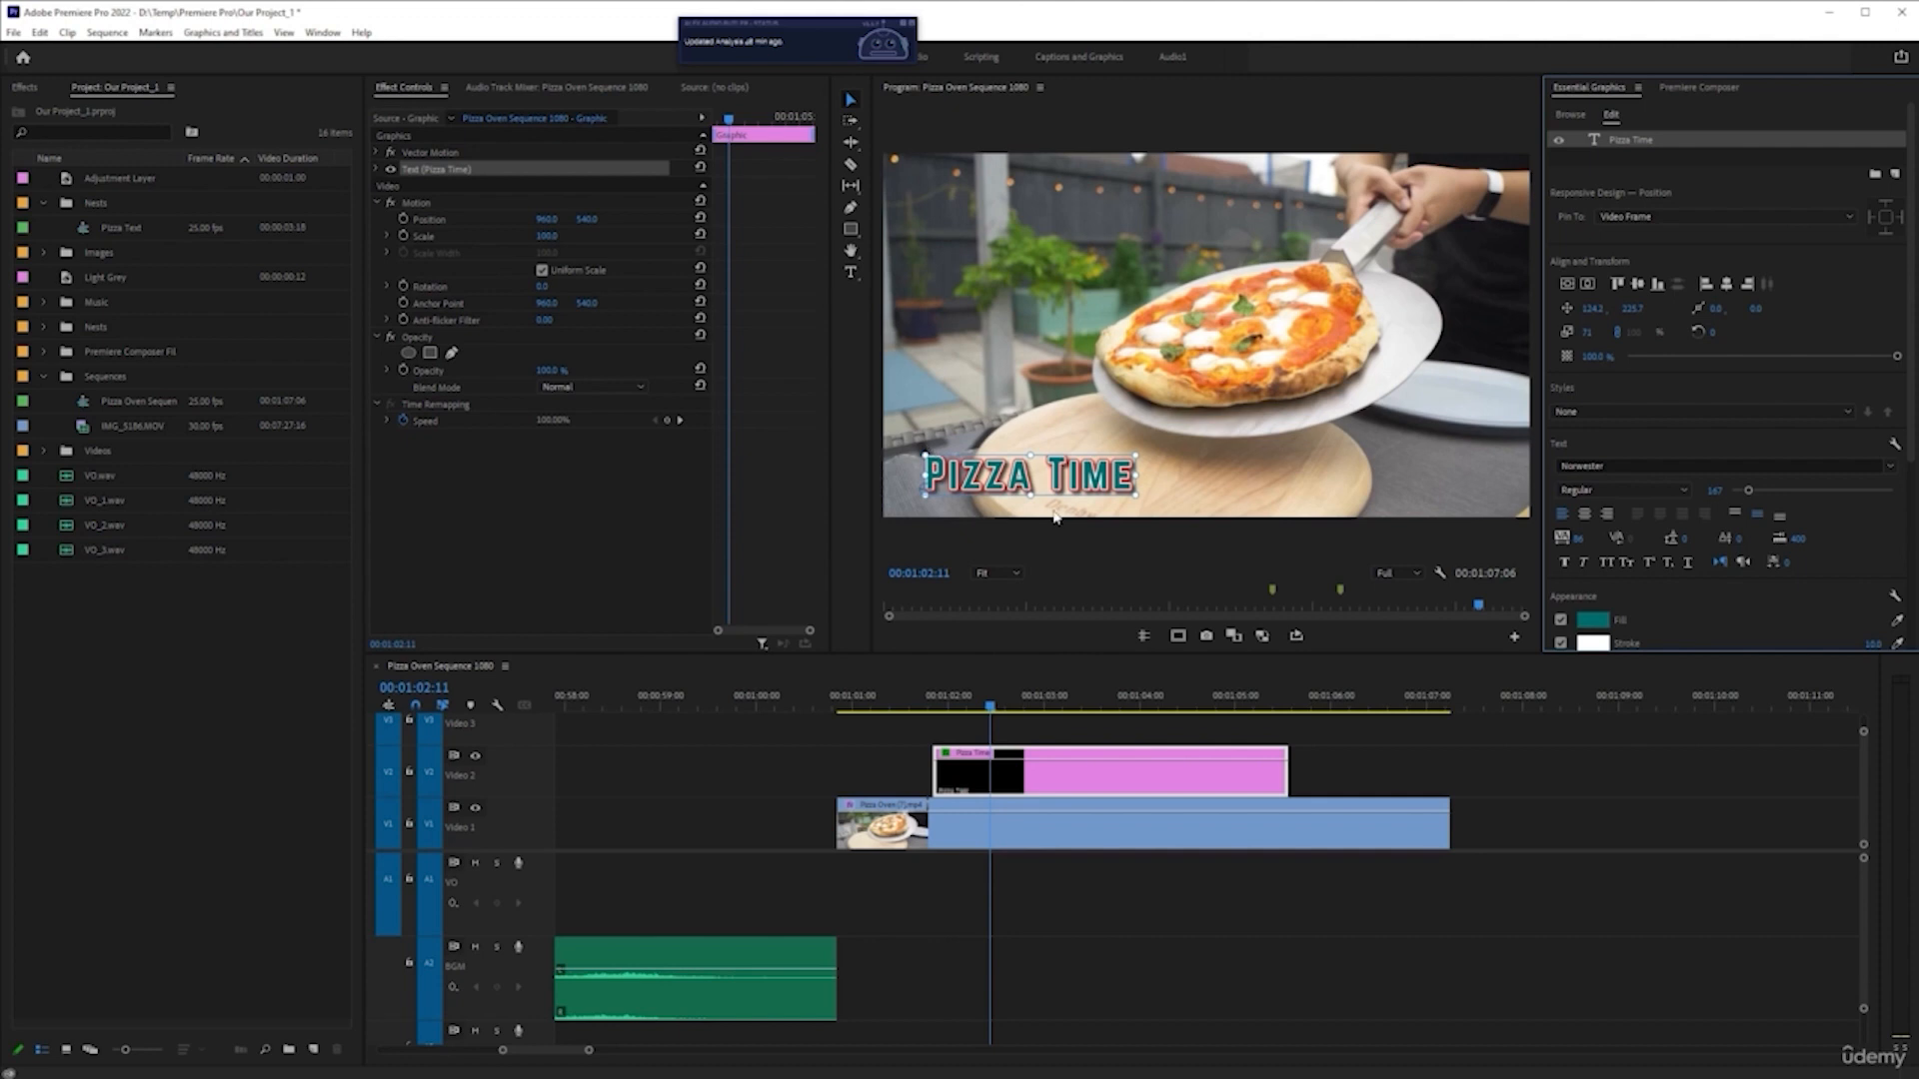
pyautogui.click(1178, 635)
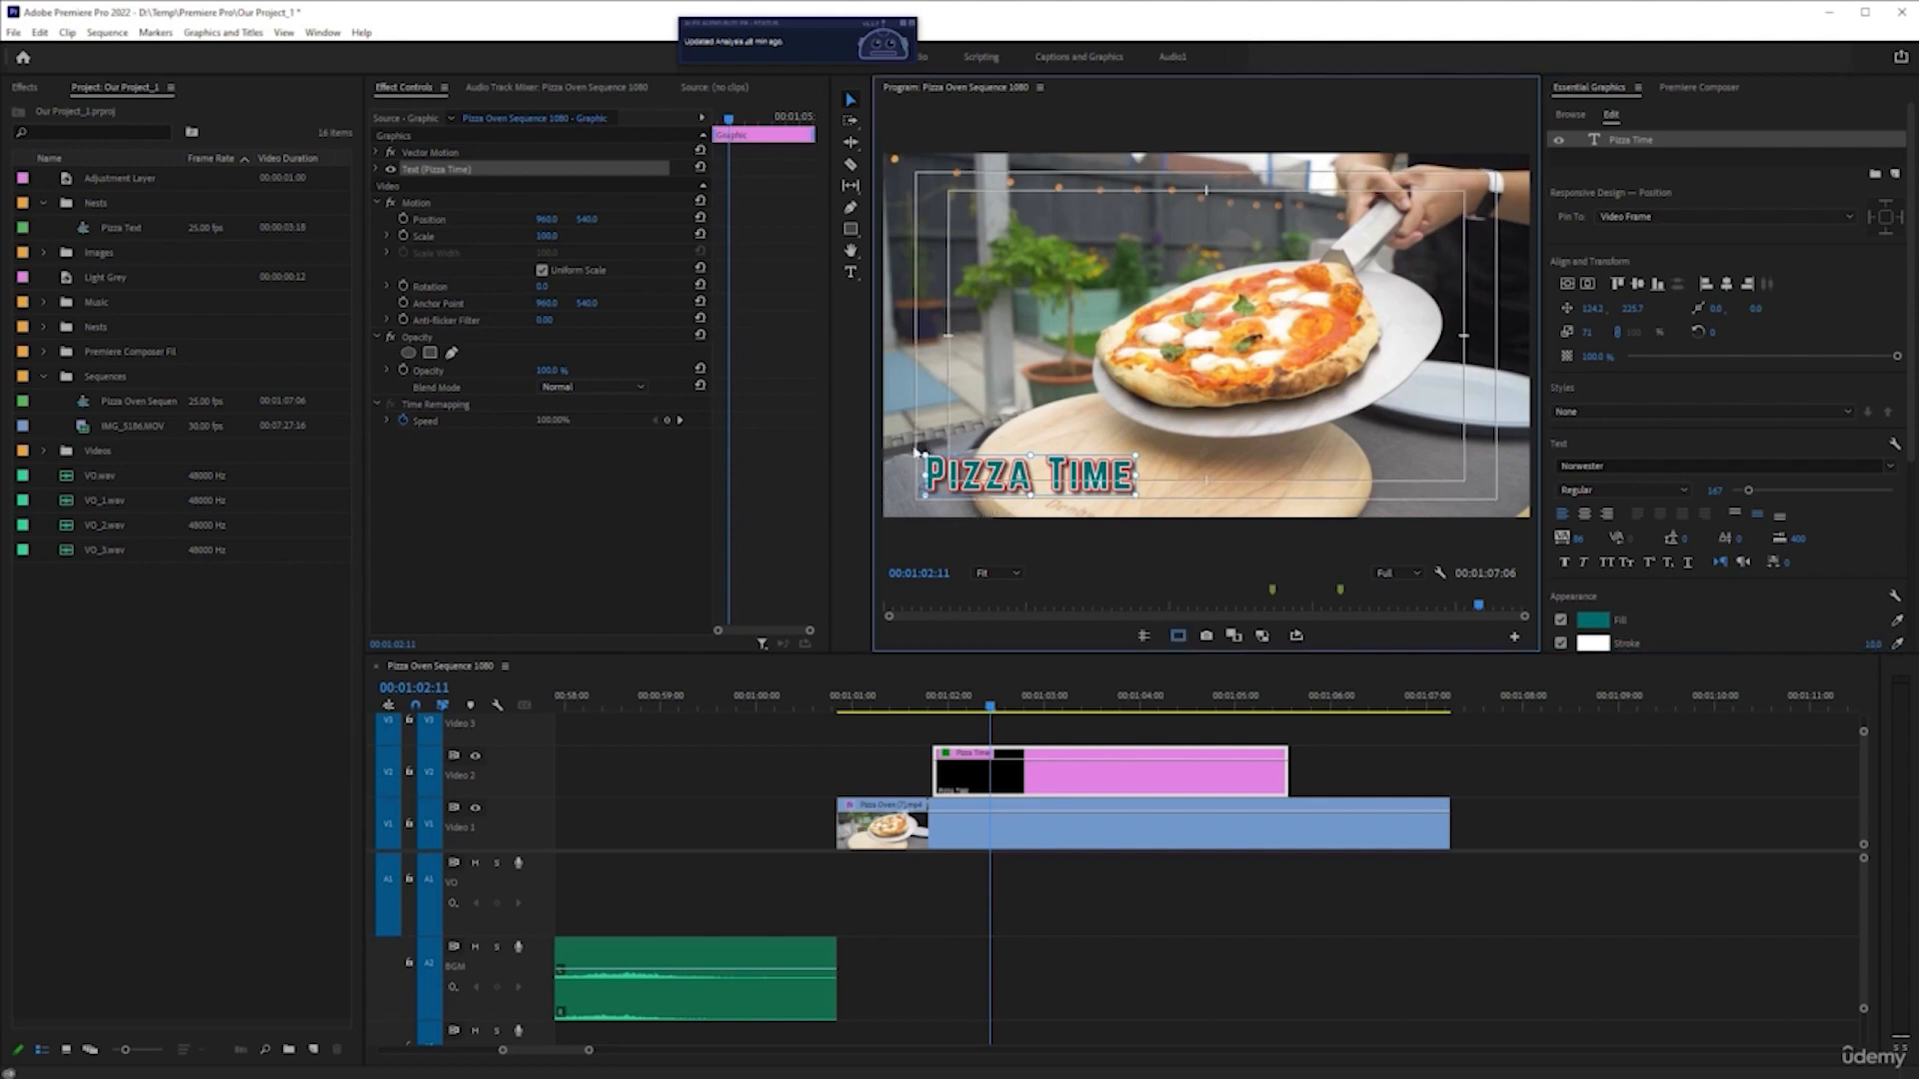
pyautogui.click(1178, 636)
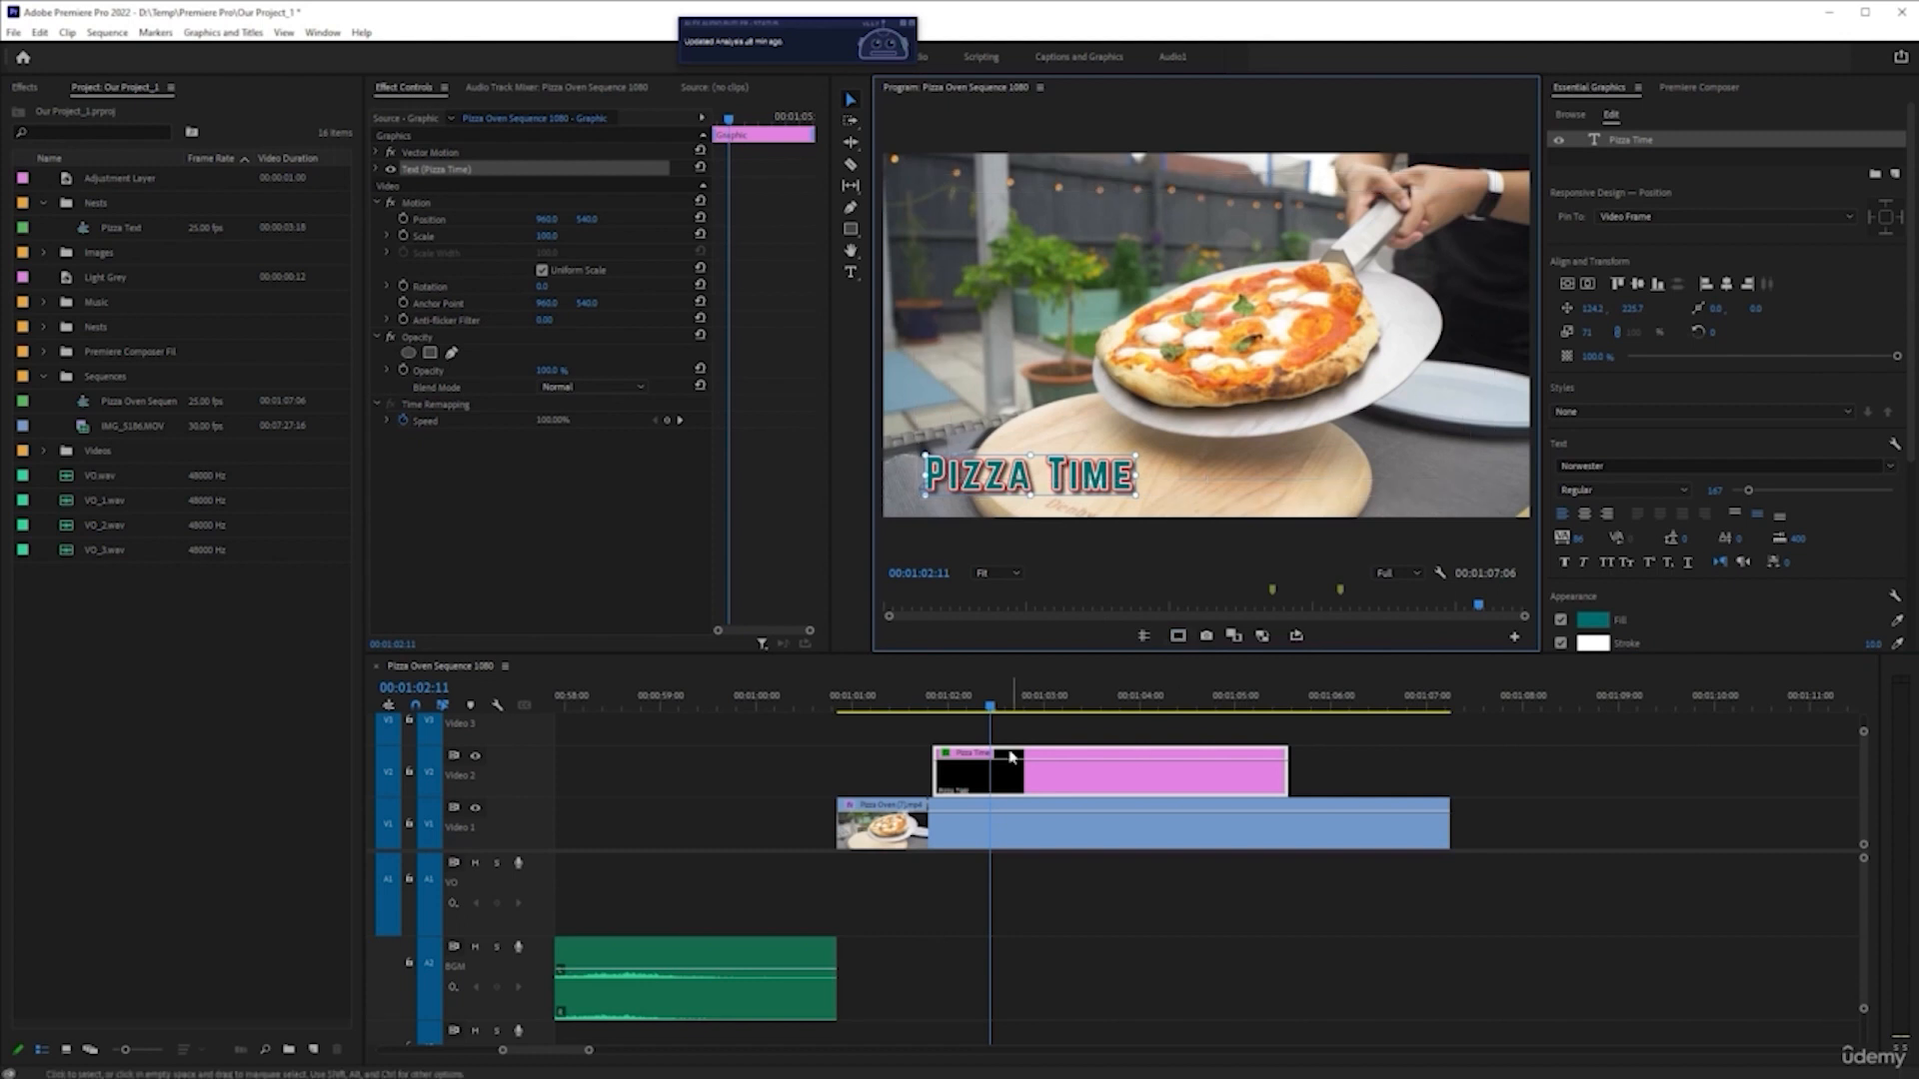
# - Move the Pizza Time graphic from Video 2 up to Video 3, directly above its current spot
pyautogui.click(1025, 810)
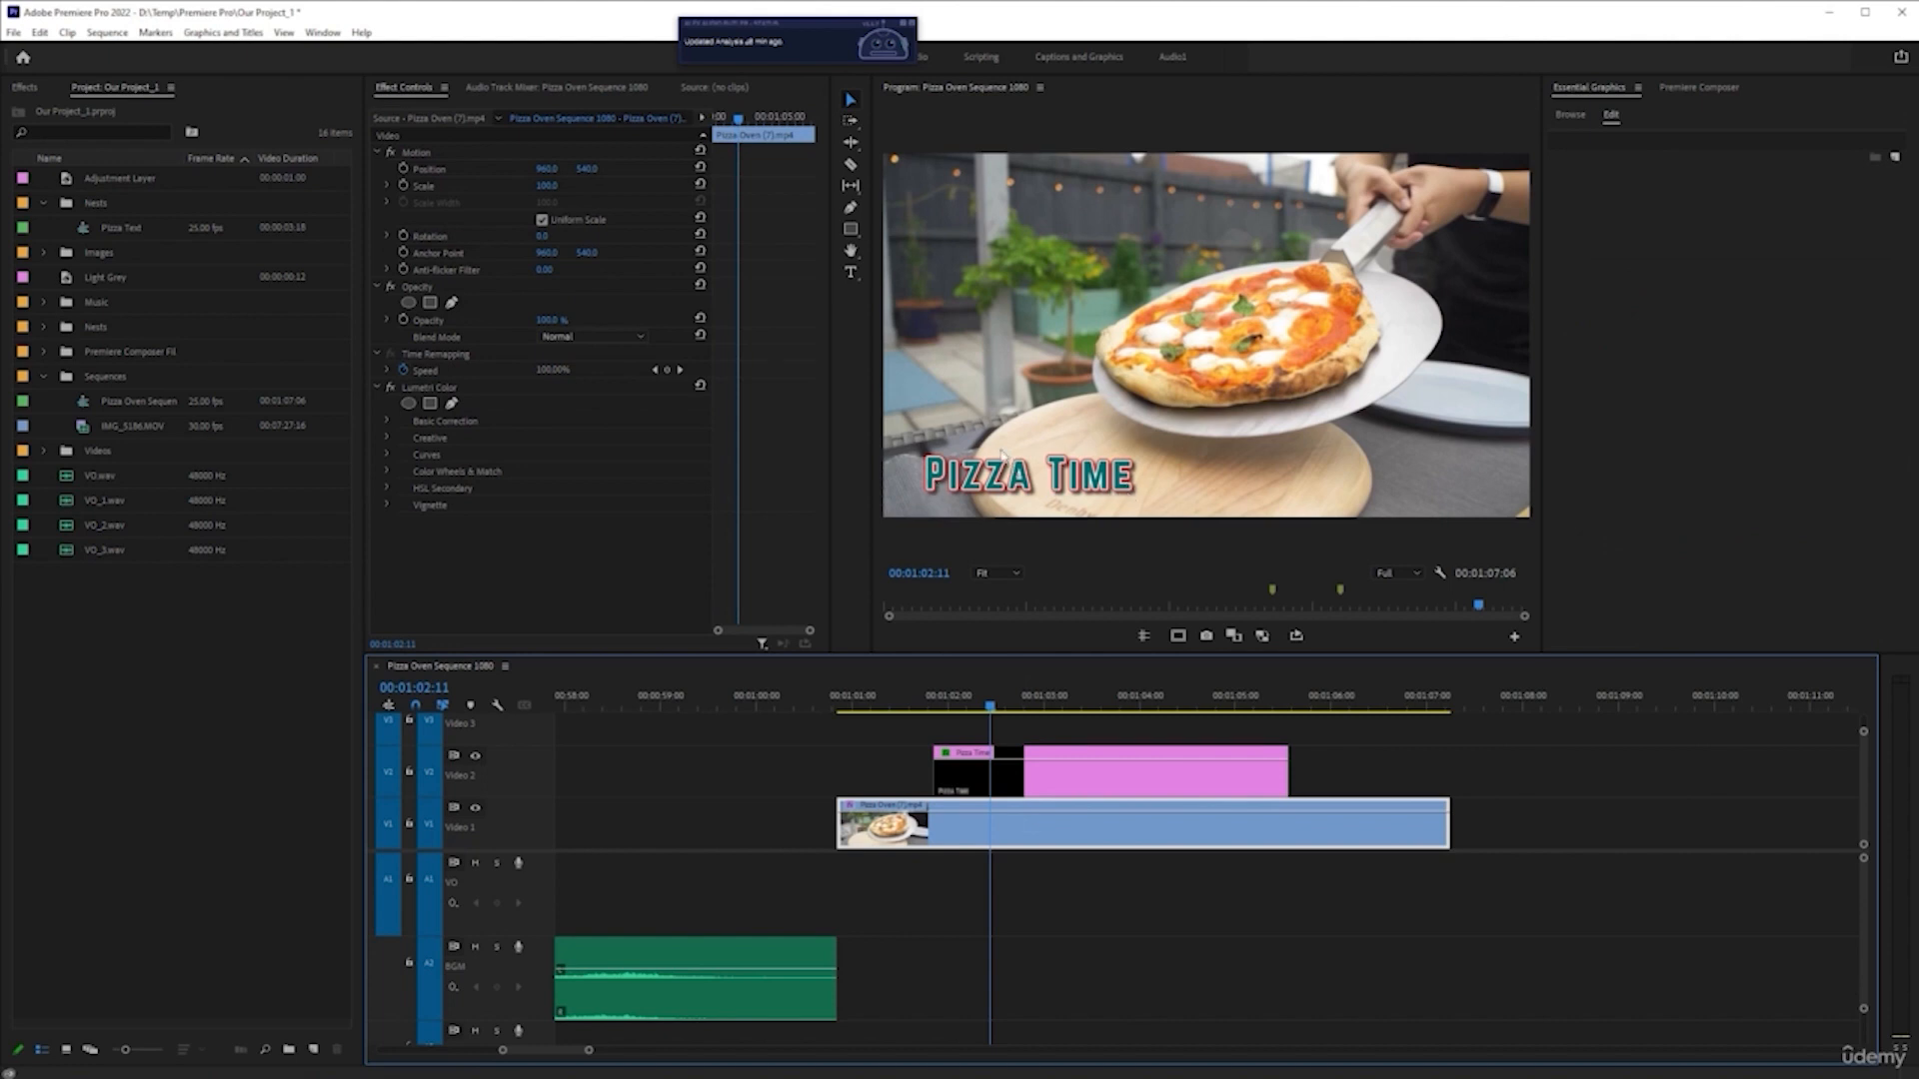
pyautogui.click(1149, 774)
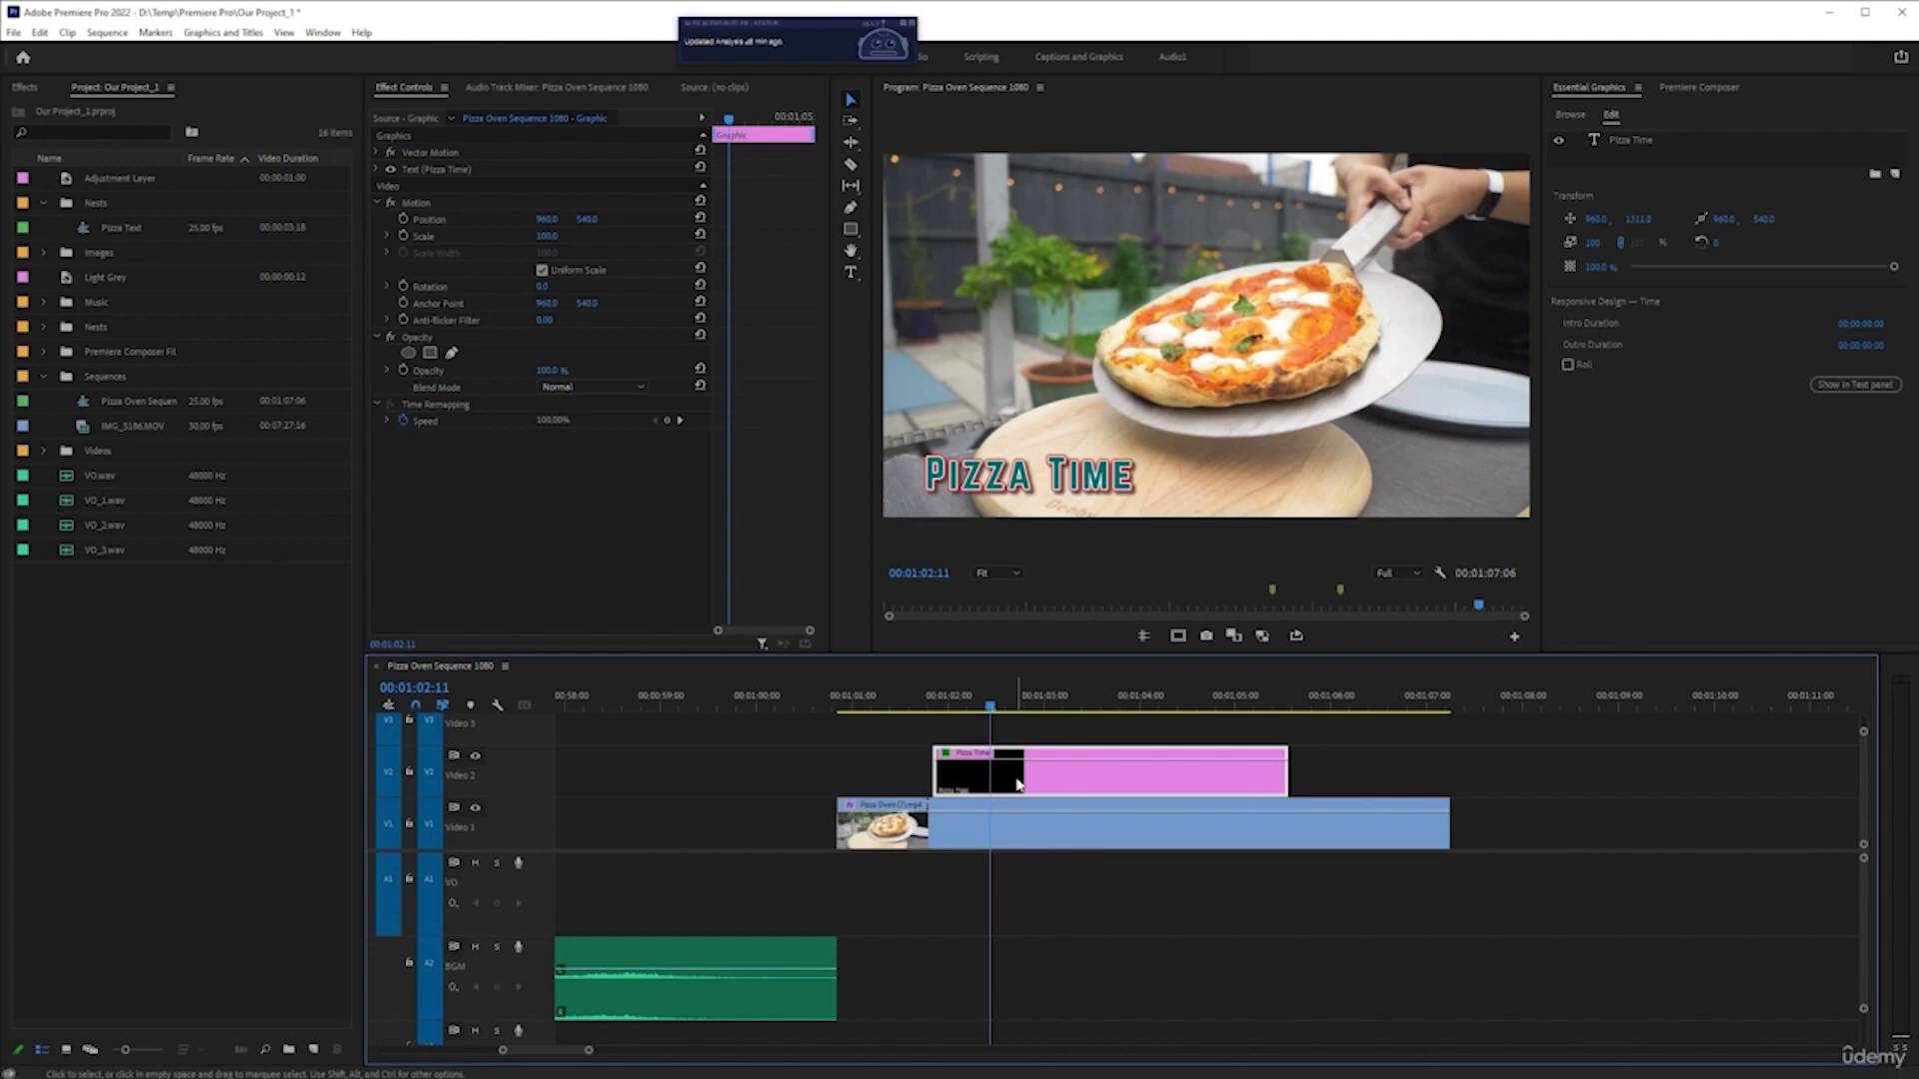
pyautogui.moveTo(1017, 785); pyautogui.dragTo(1022, 737)
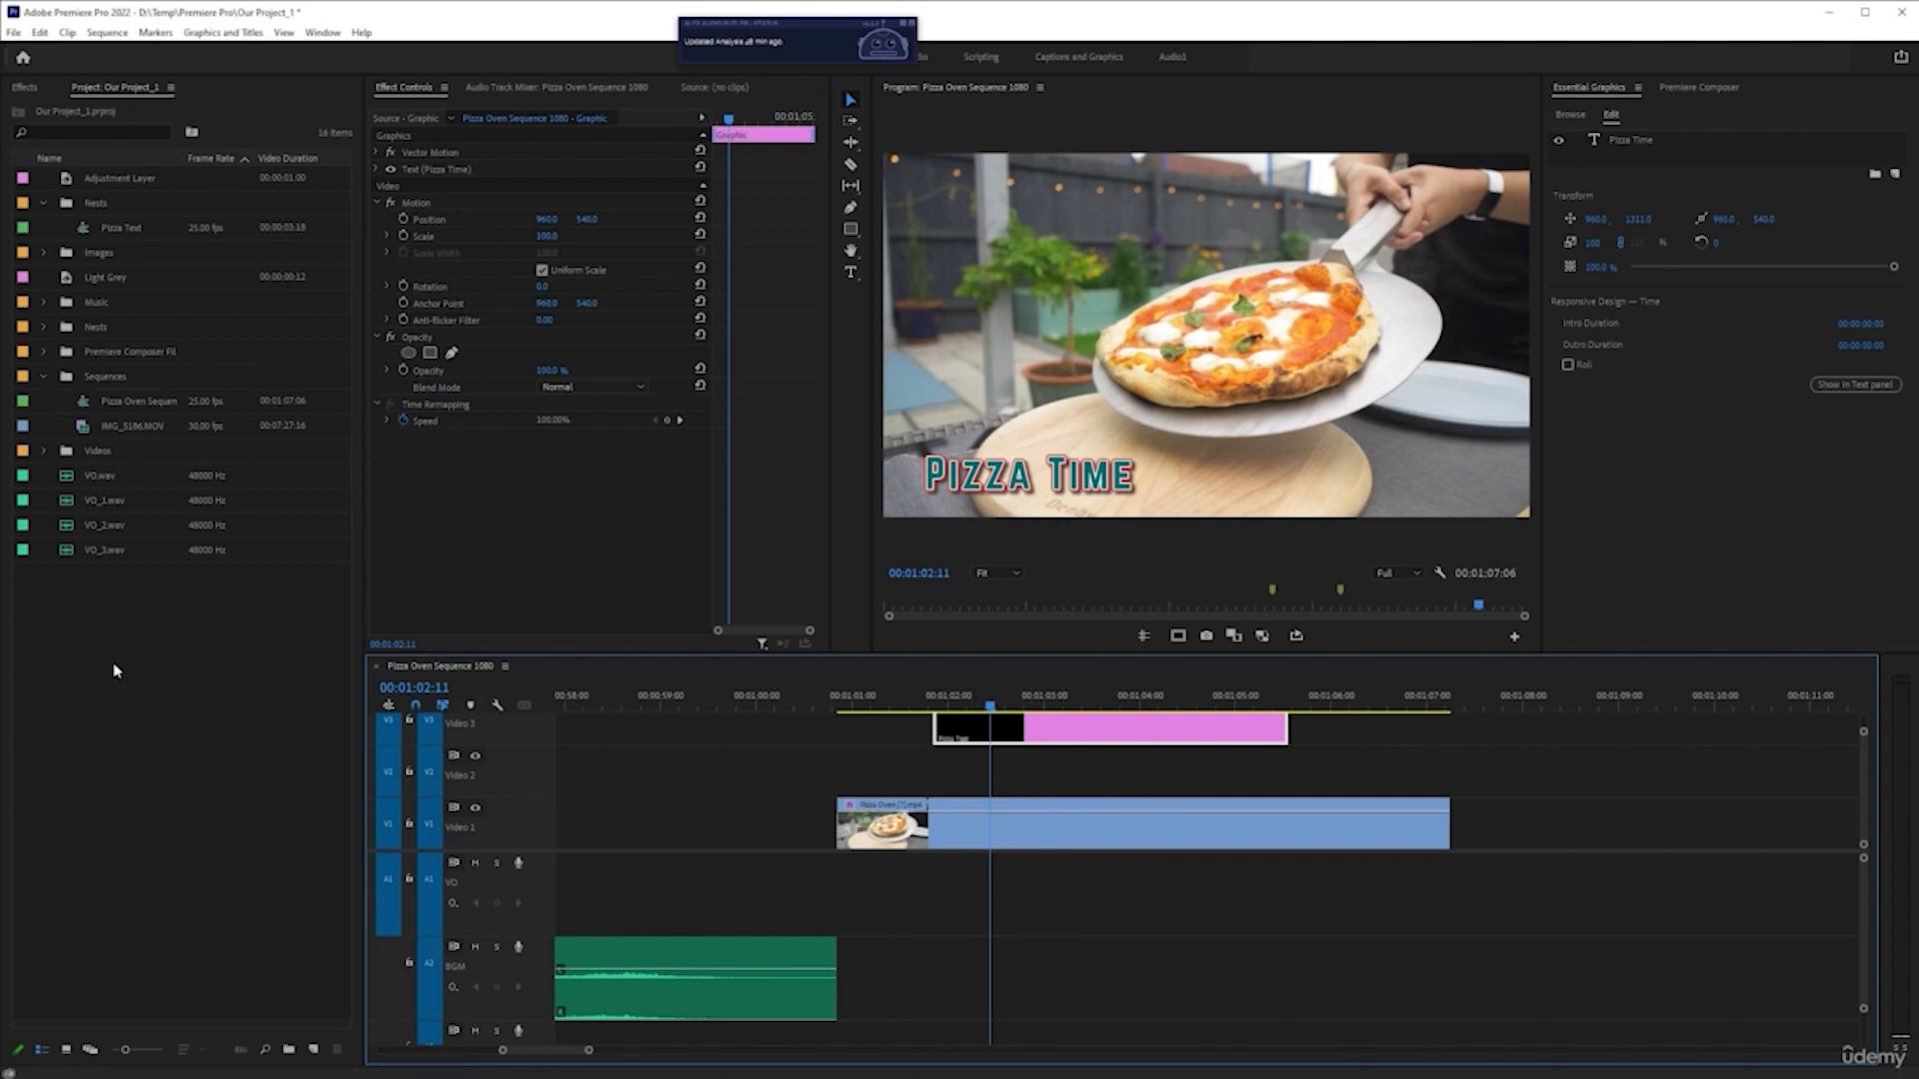
pyautogui.click(178, 613)
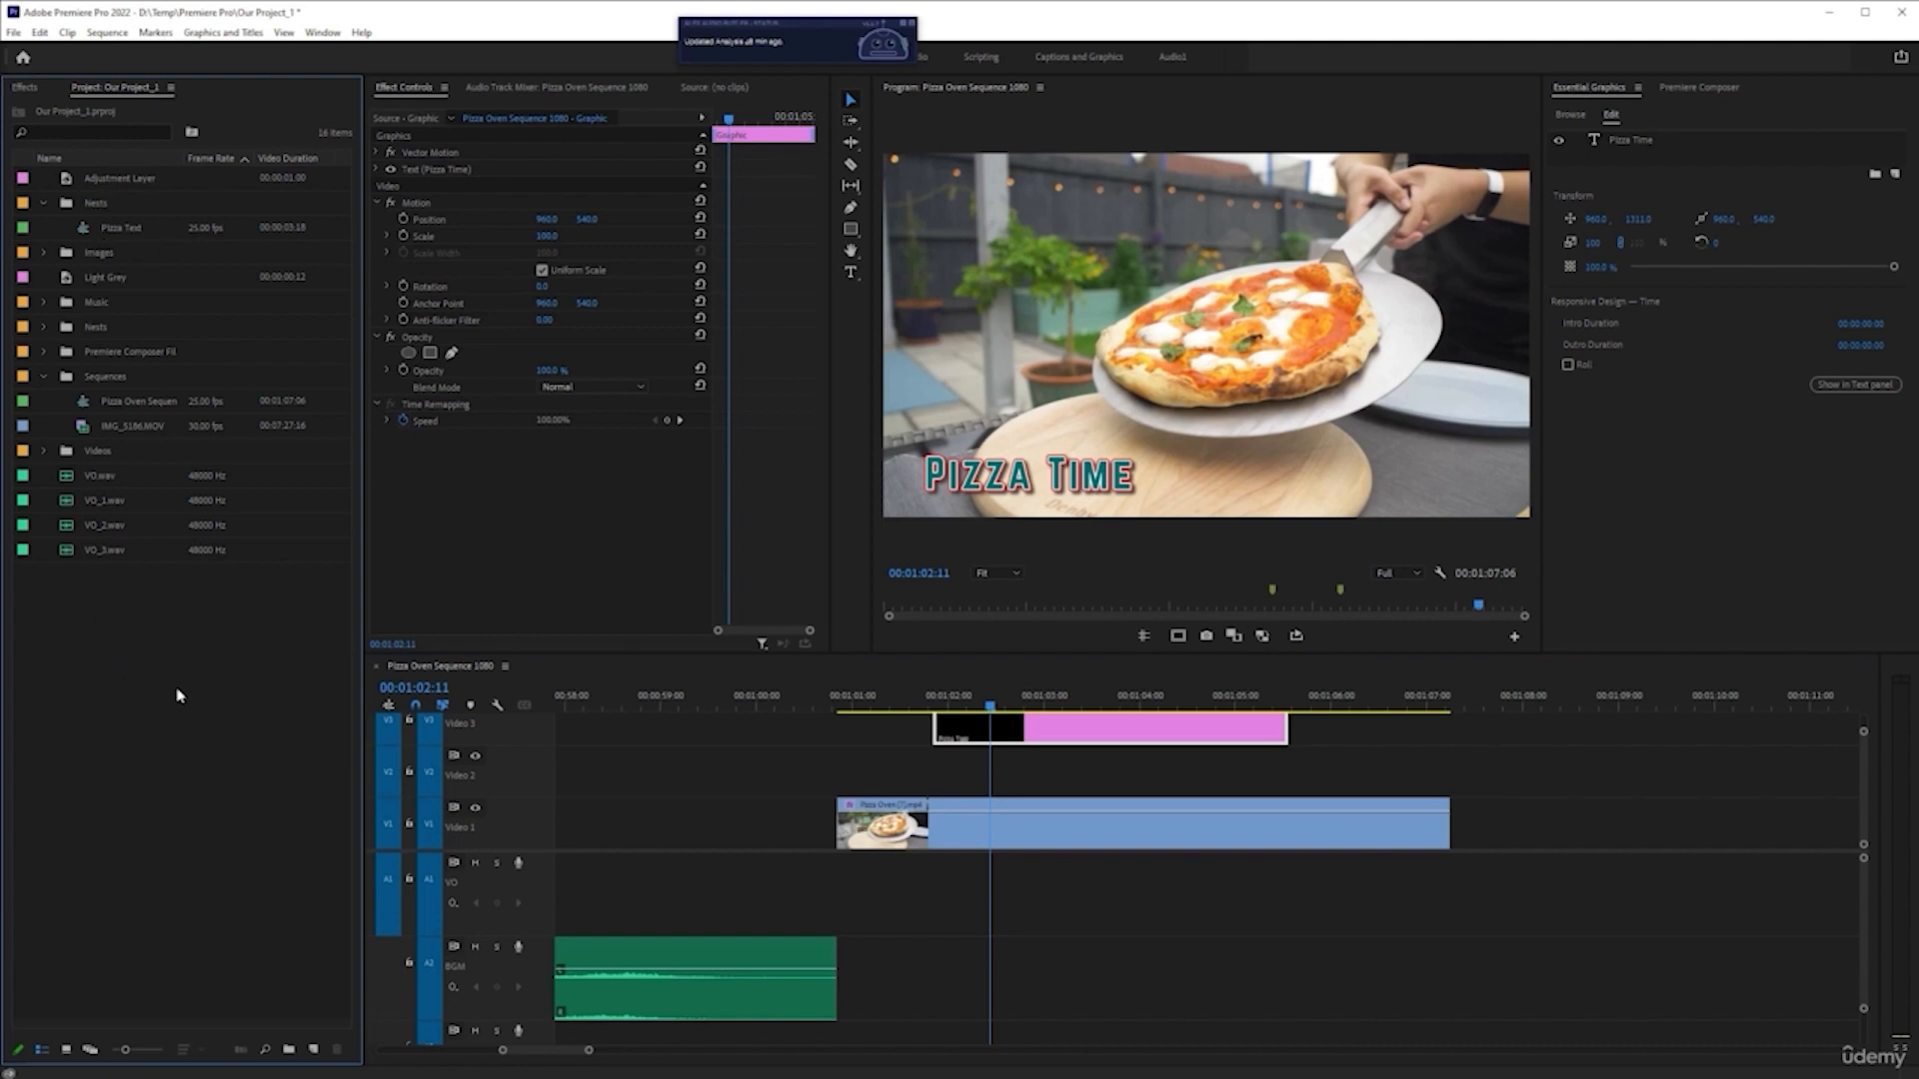
pyautogui.click(312, 1050)
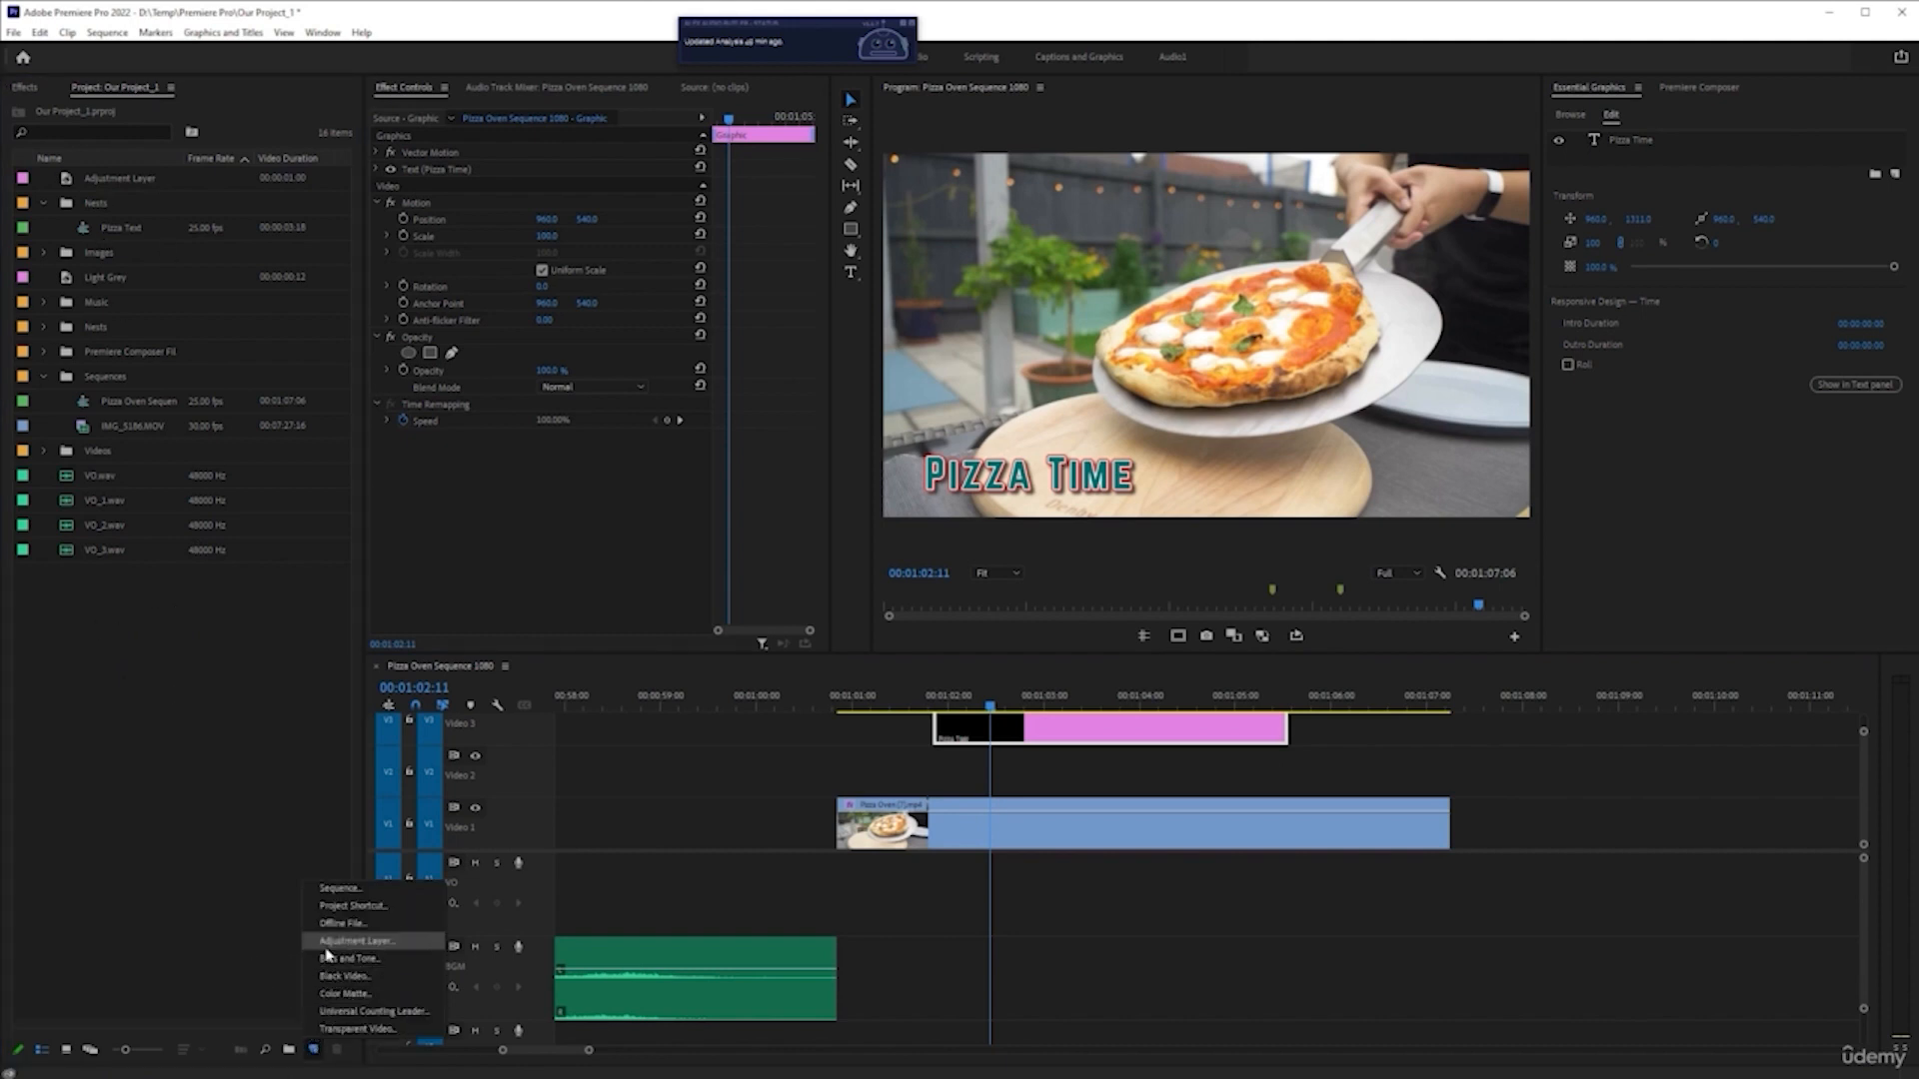
pyautogui.click(188, 648)
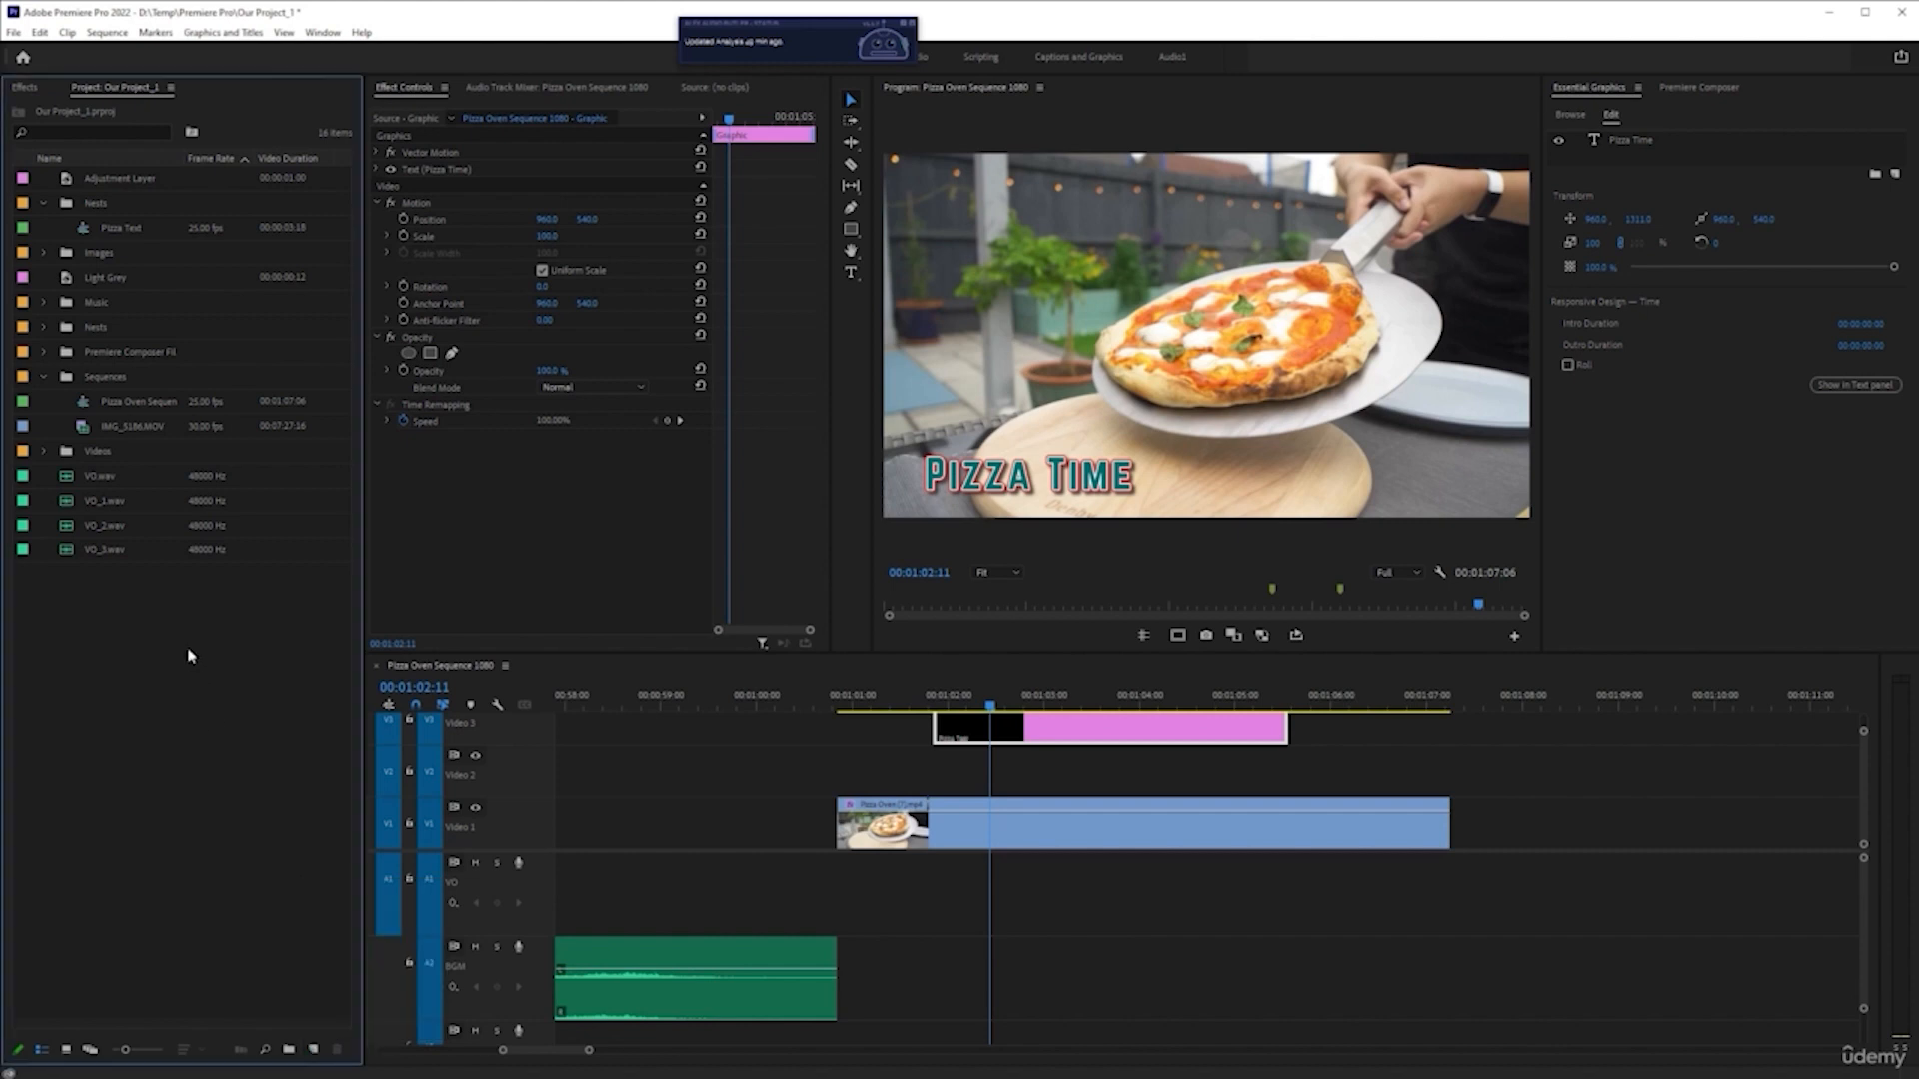
# - Create a white 1920 x 1080 color matte at 25 fps and name it "White Matte"
pyautogui.rightClick(187, 650)
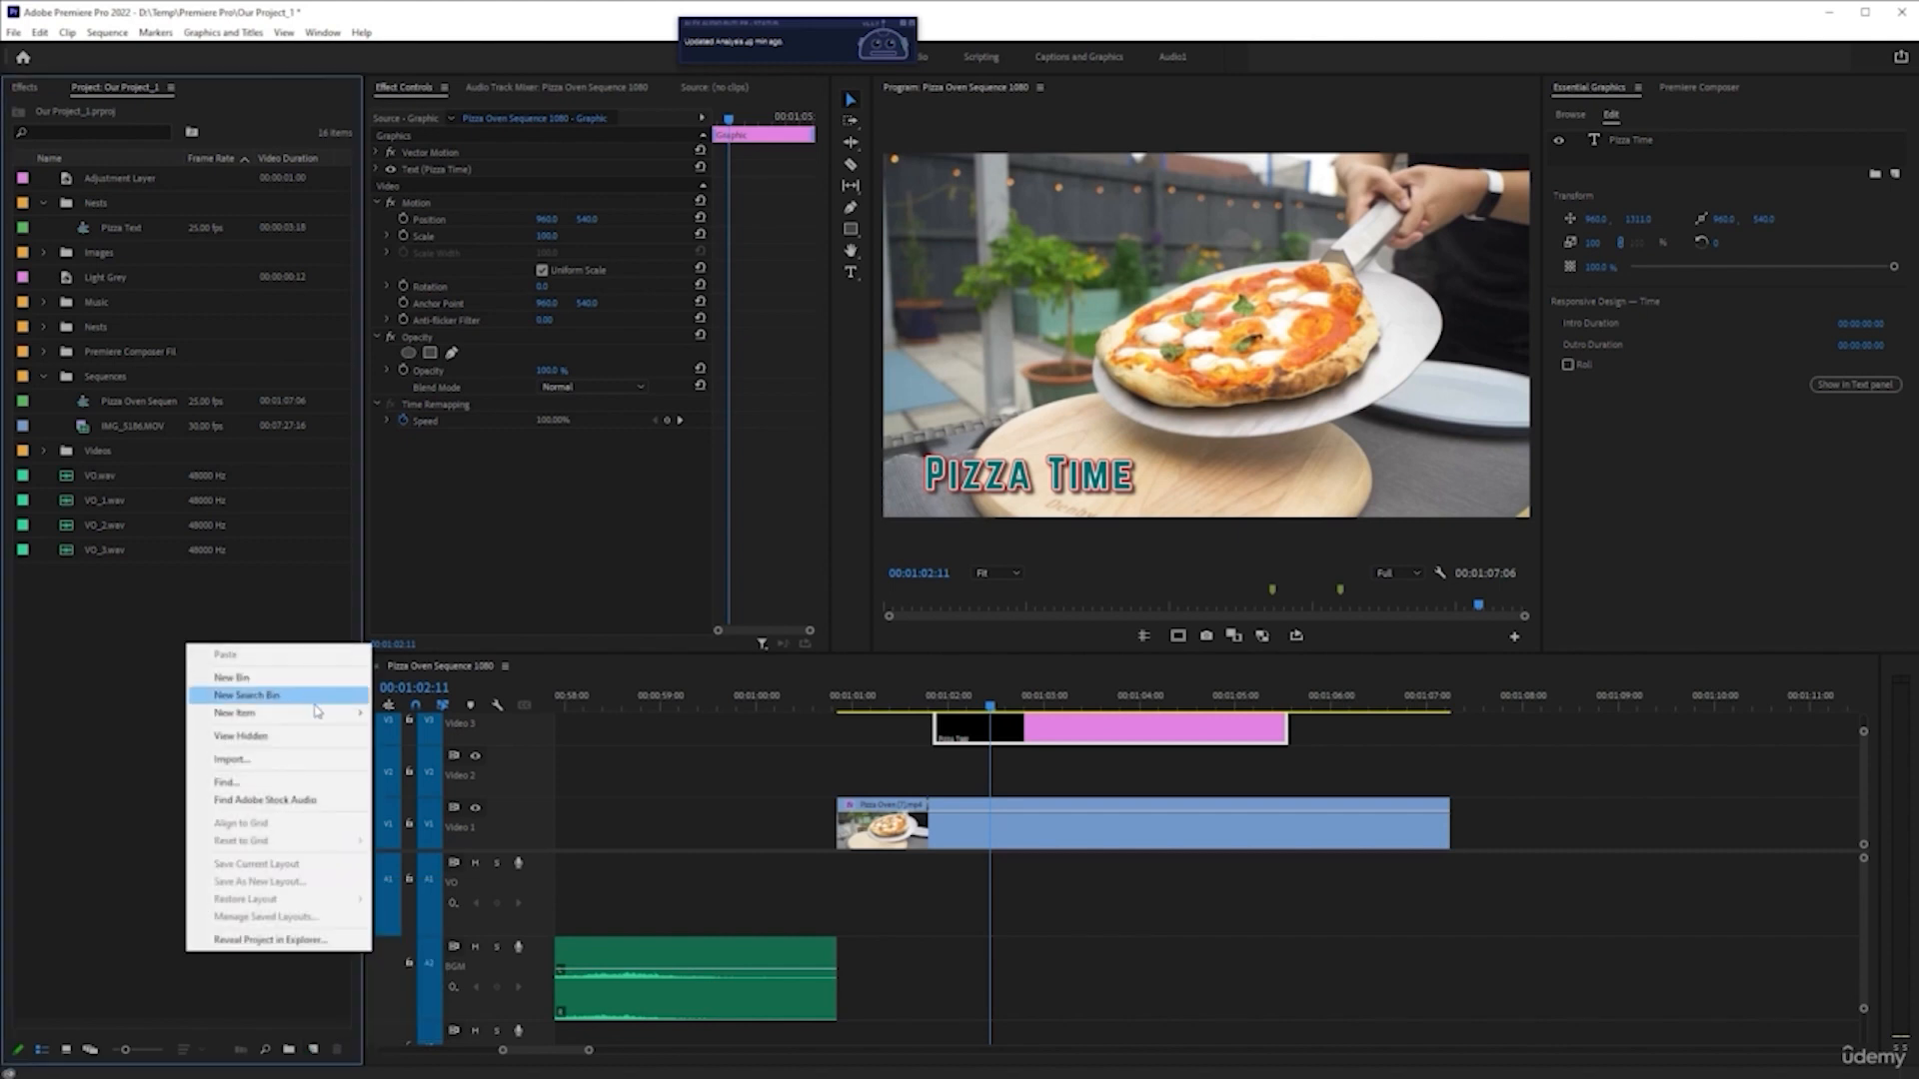
pyautogui.moveTo(331, 722)
pyautogui.click(421, 817)
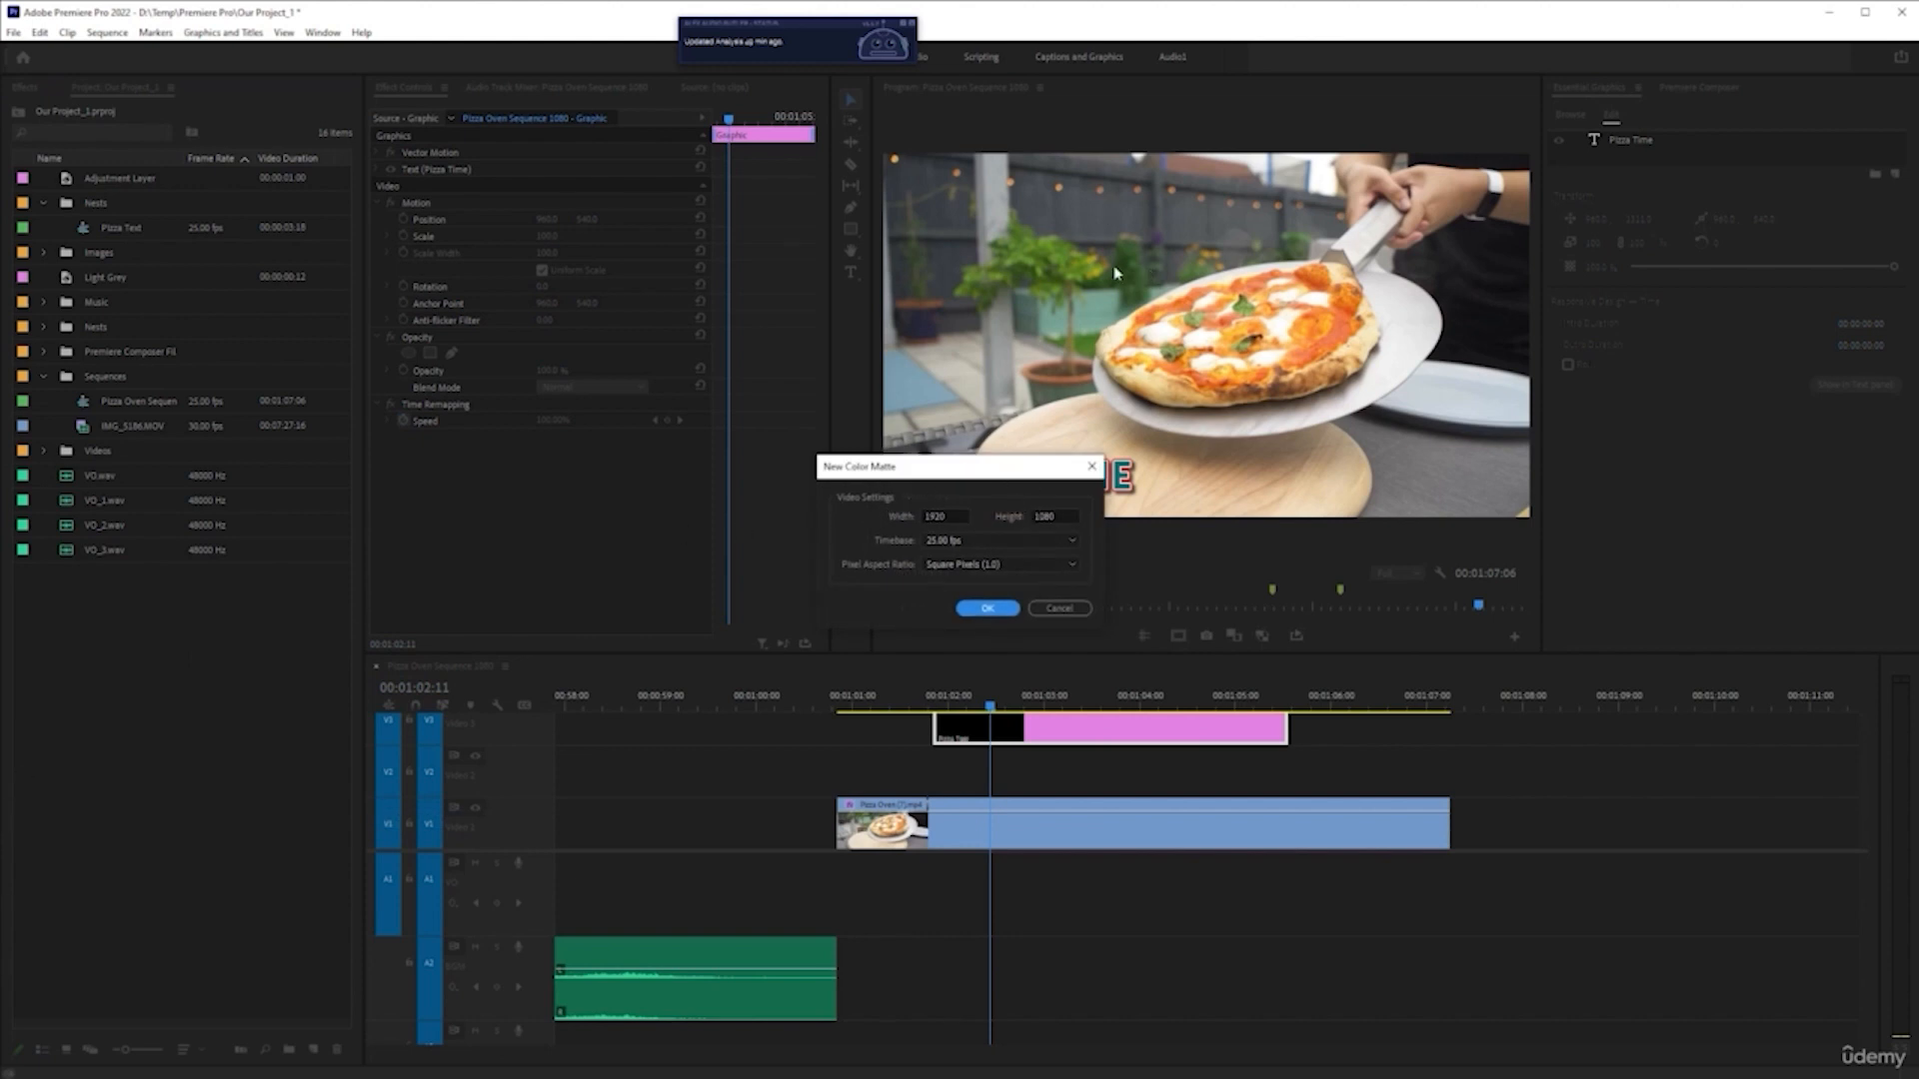
pyautogui.click(1010, 607)
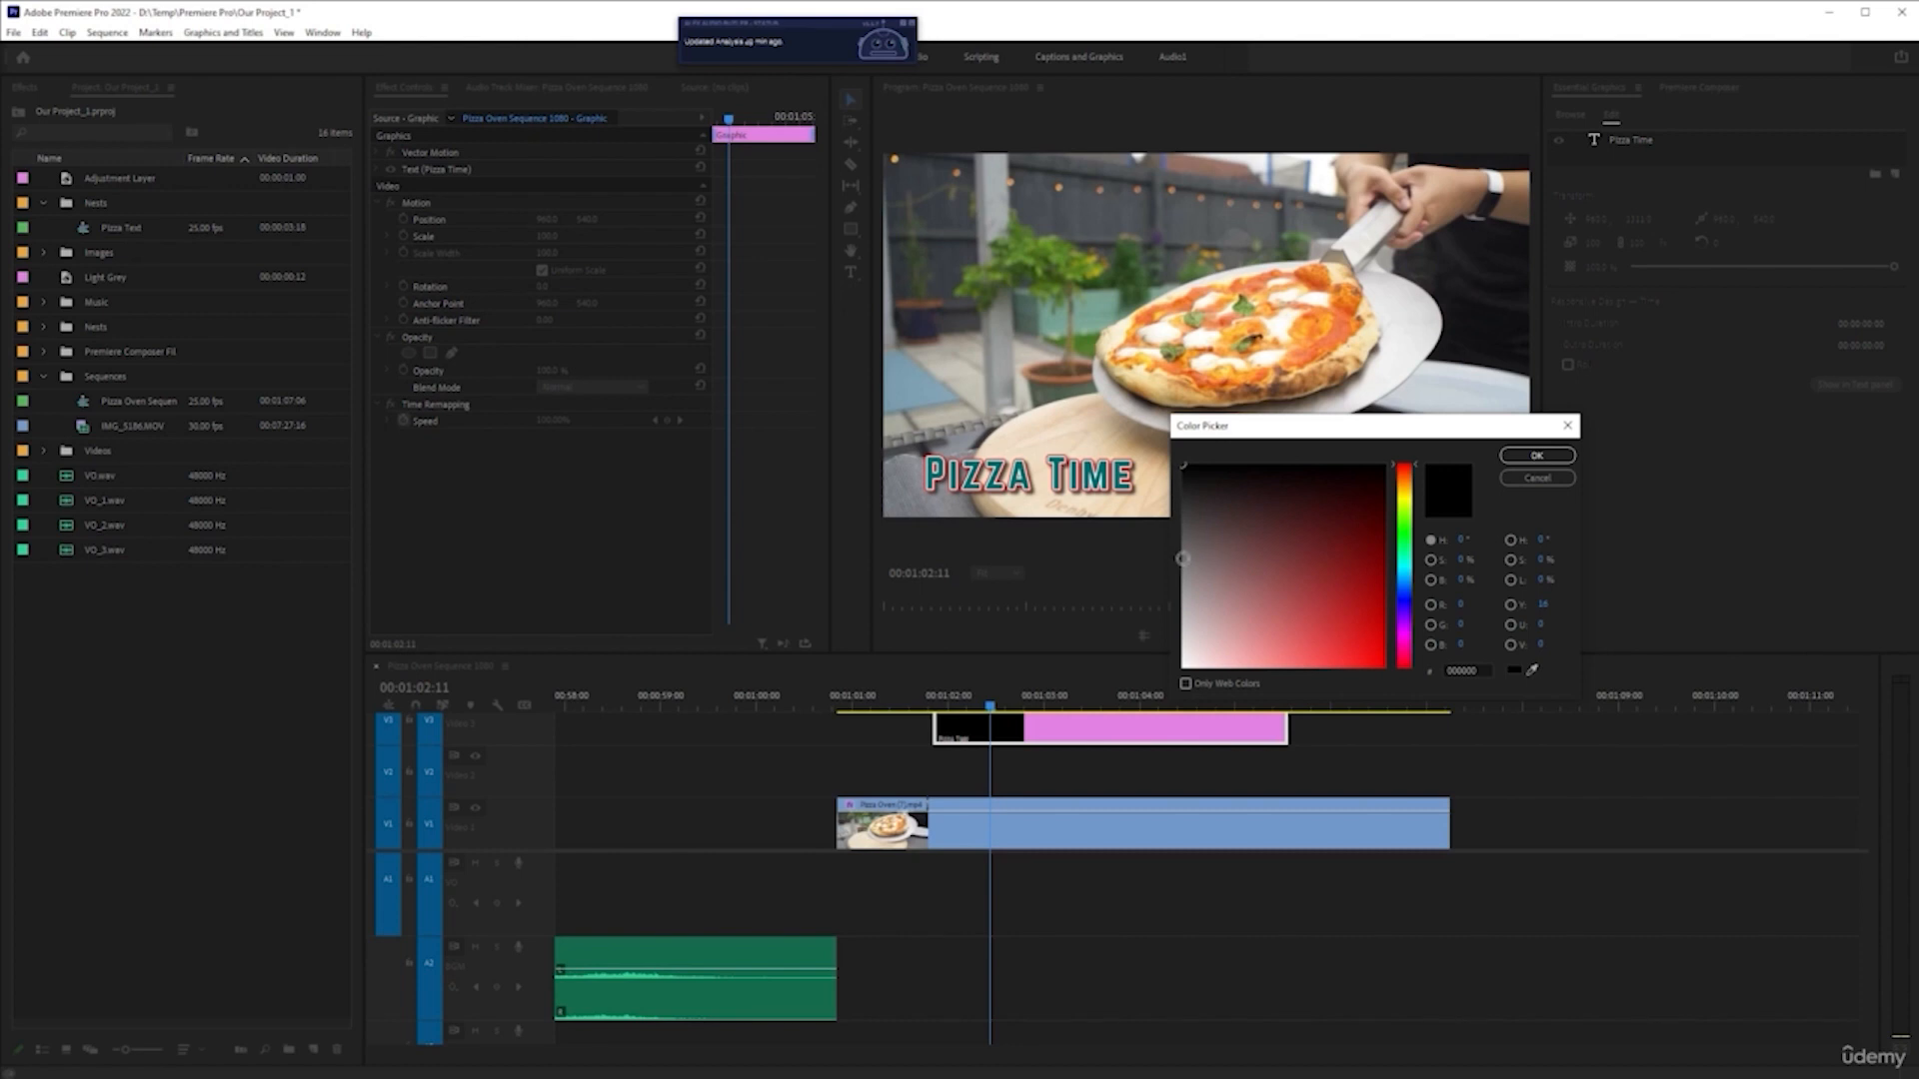
pyautogui.click(1187, 667)
pyautogui.click(1537, 455)
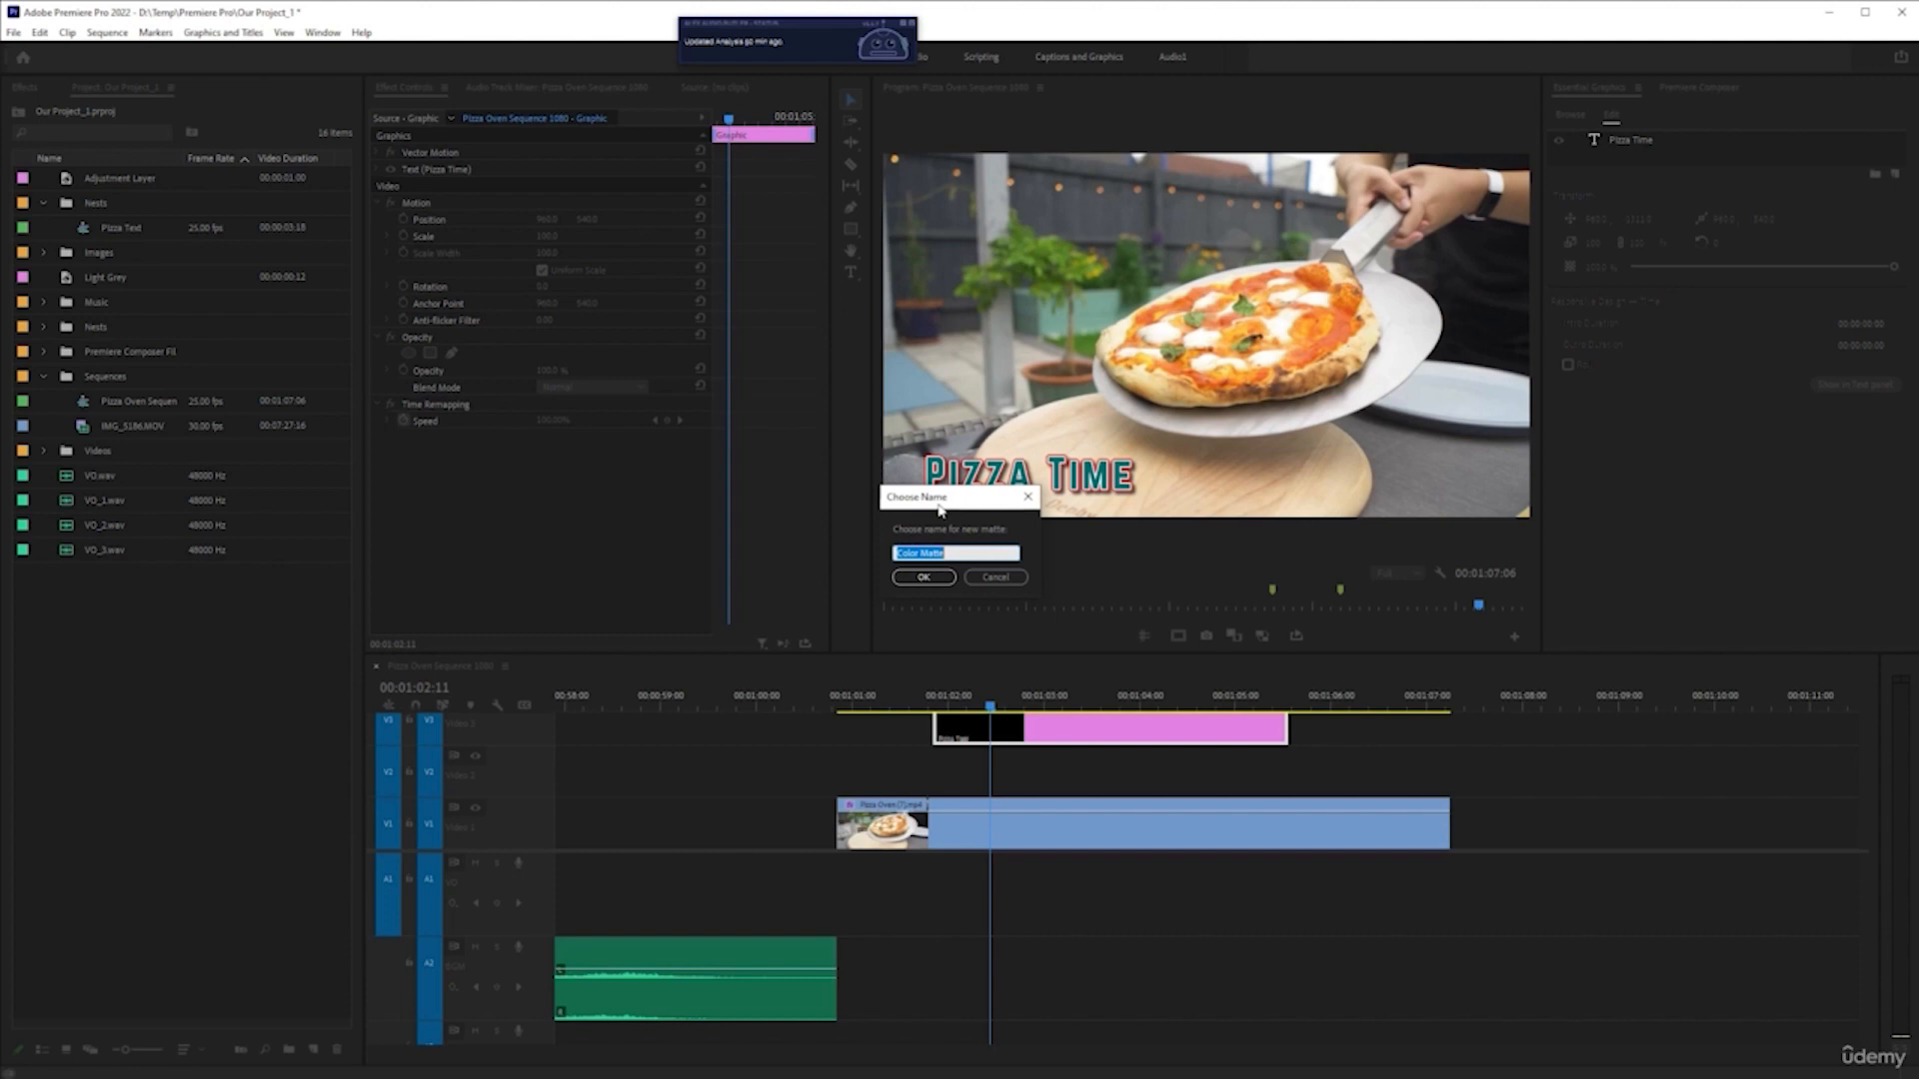
pyautogui.write('White')
pyautogui.click(924, 578)
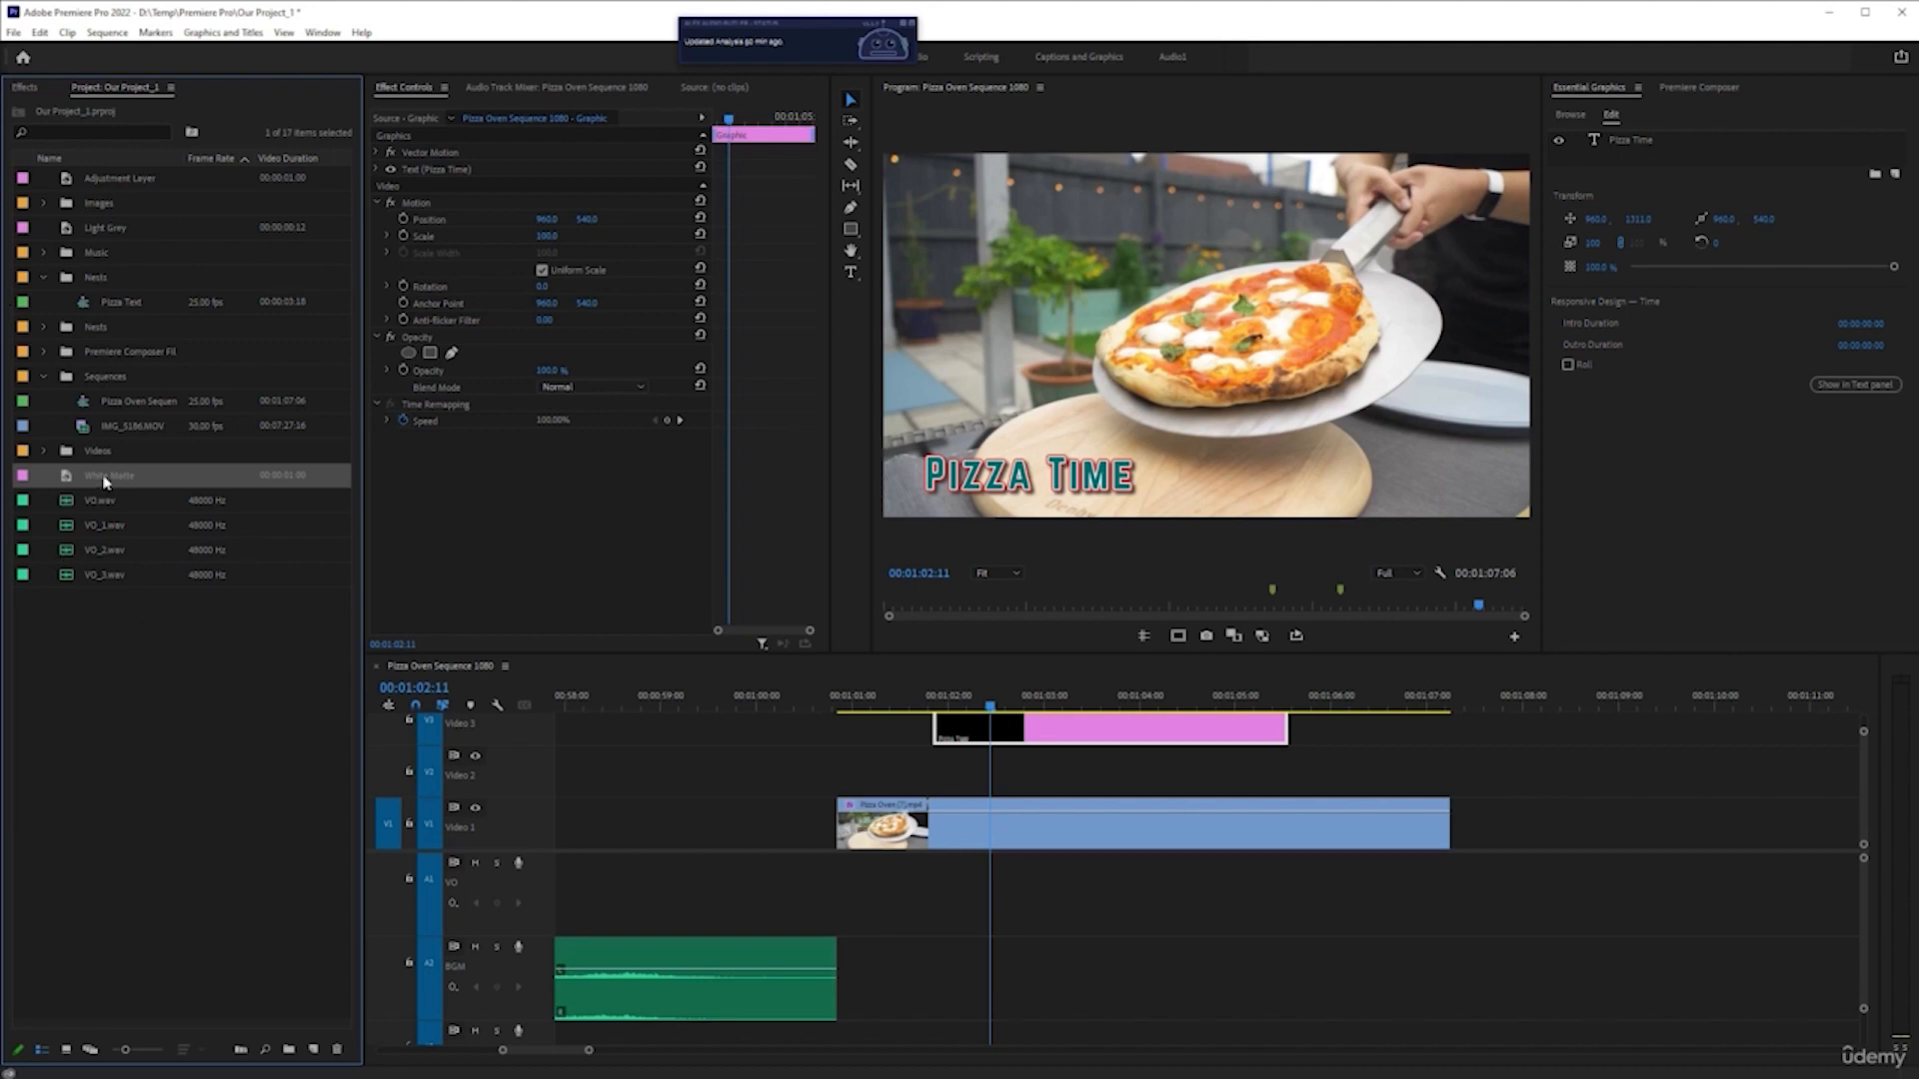
# - Place the White Matte on Video 2 beneath the Pizza Time graphic and extend it past the graphic's end
pyautogui.moveTo(104, 482); pyautogui.dragTo(933, 767)
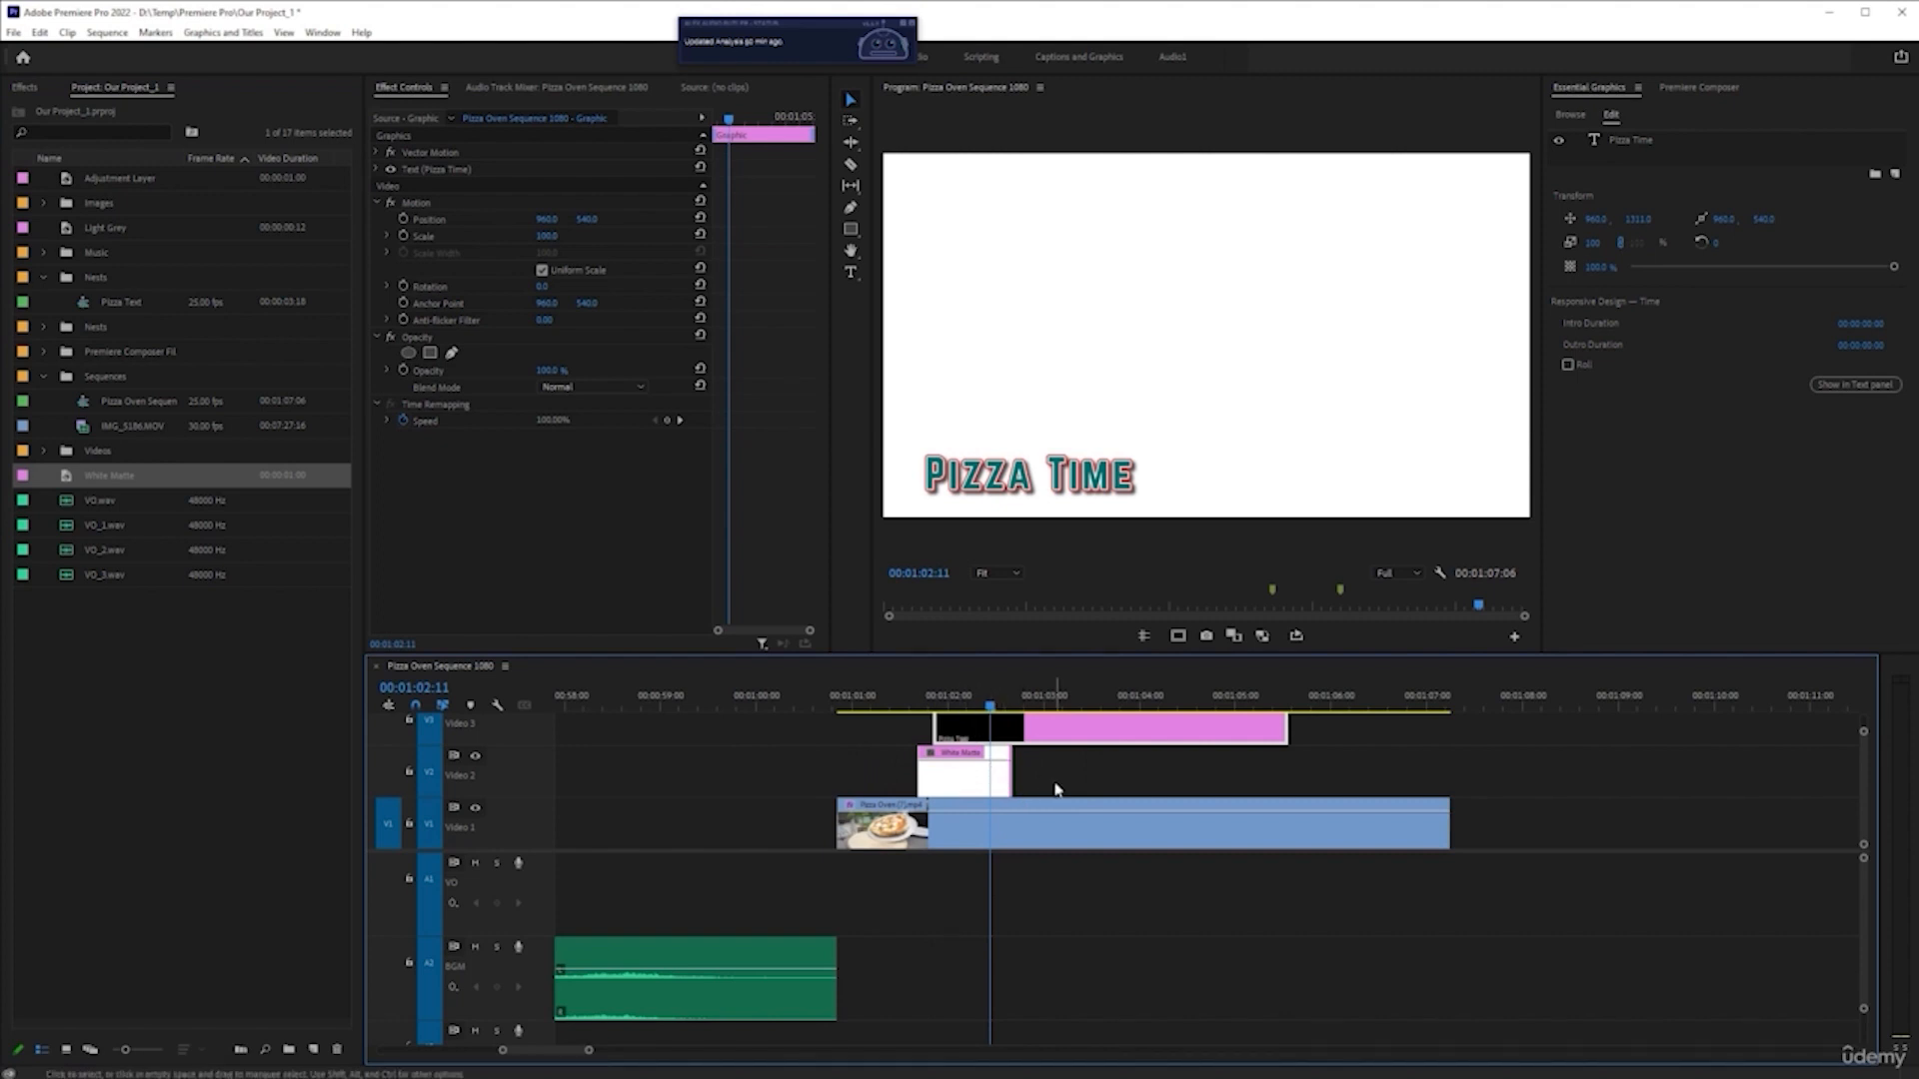
pyautogui.moveTo(1011, 775); pyautogui.dragTo(1309, 785)
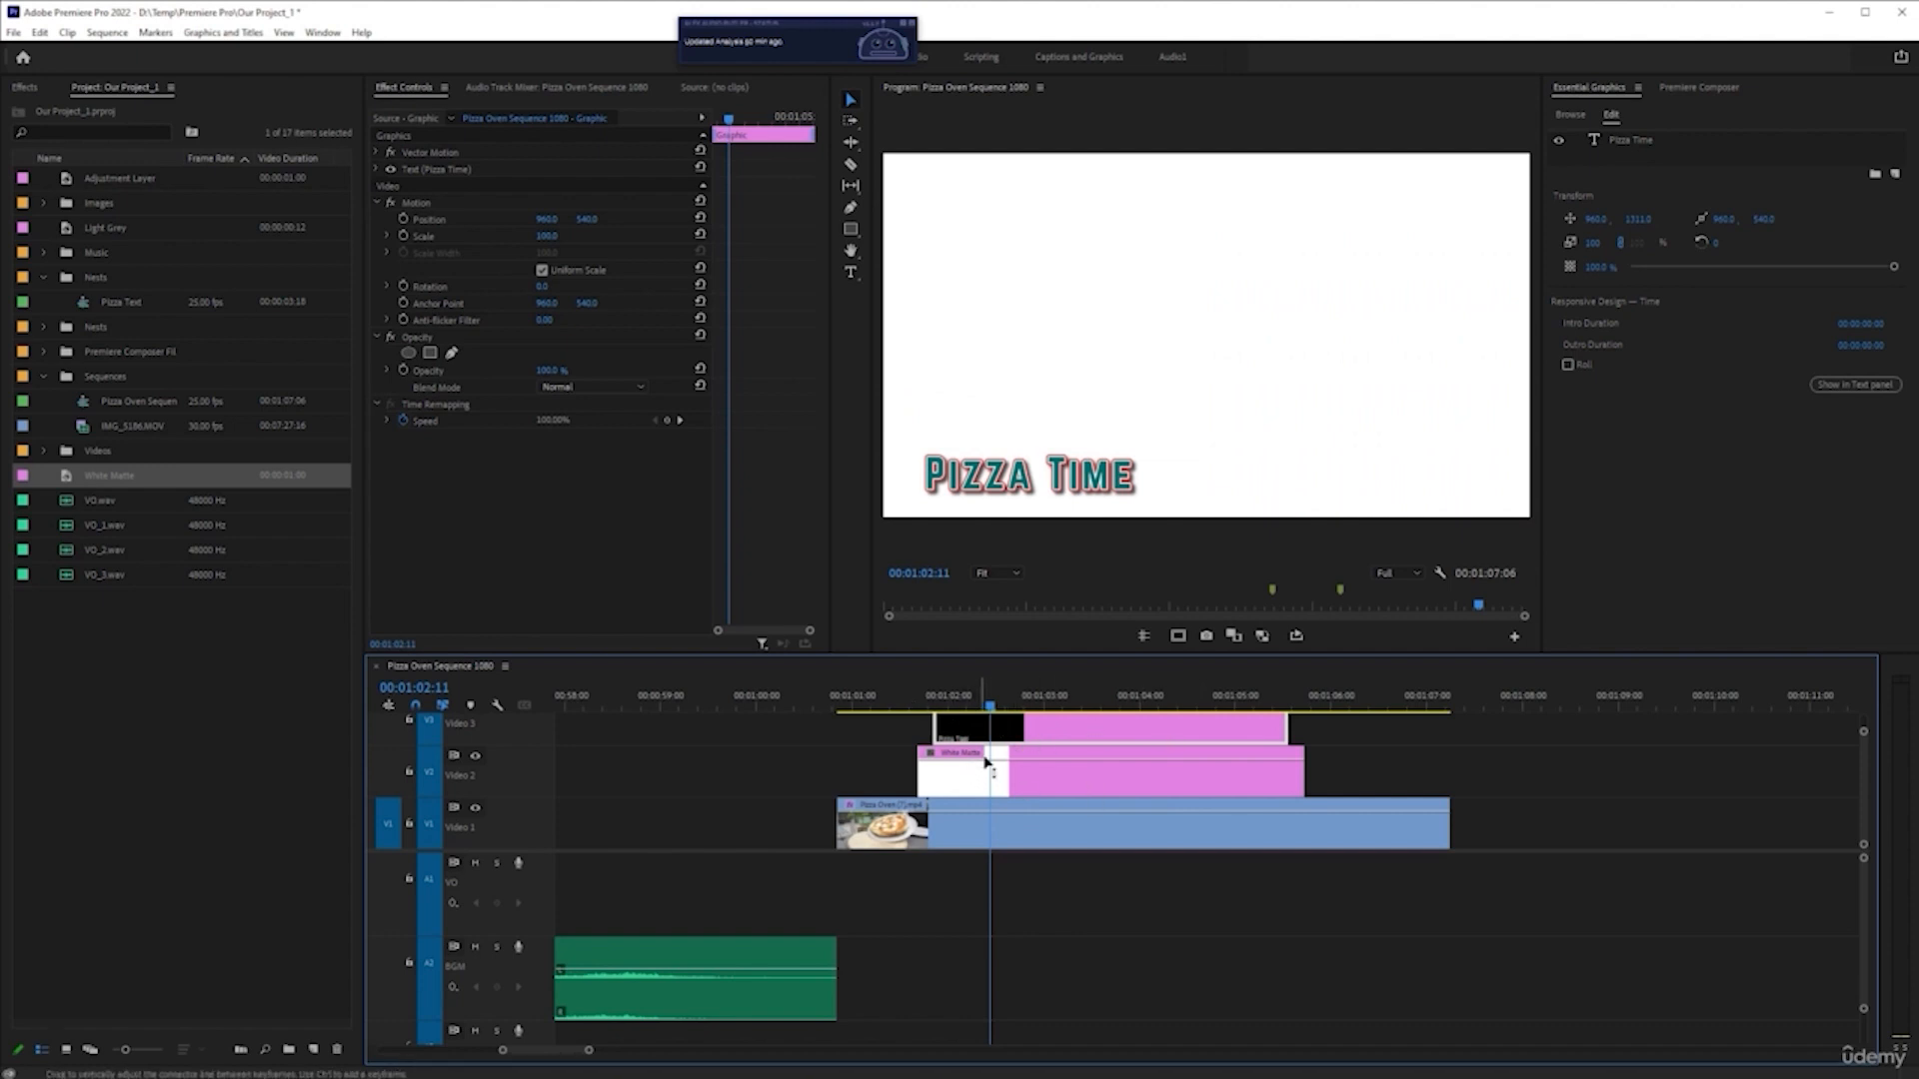
# - Try scaling the White Matte down uniformly and moving it behind the Pizza Time title in the lower-left corner
pyautogui.click(1000, 775)
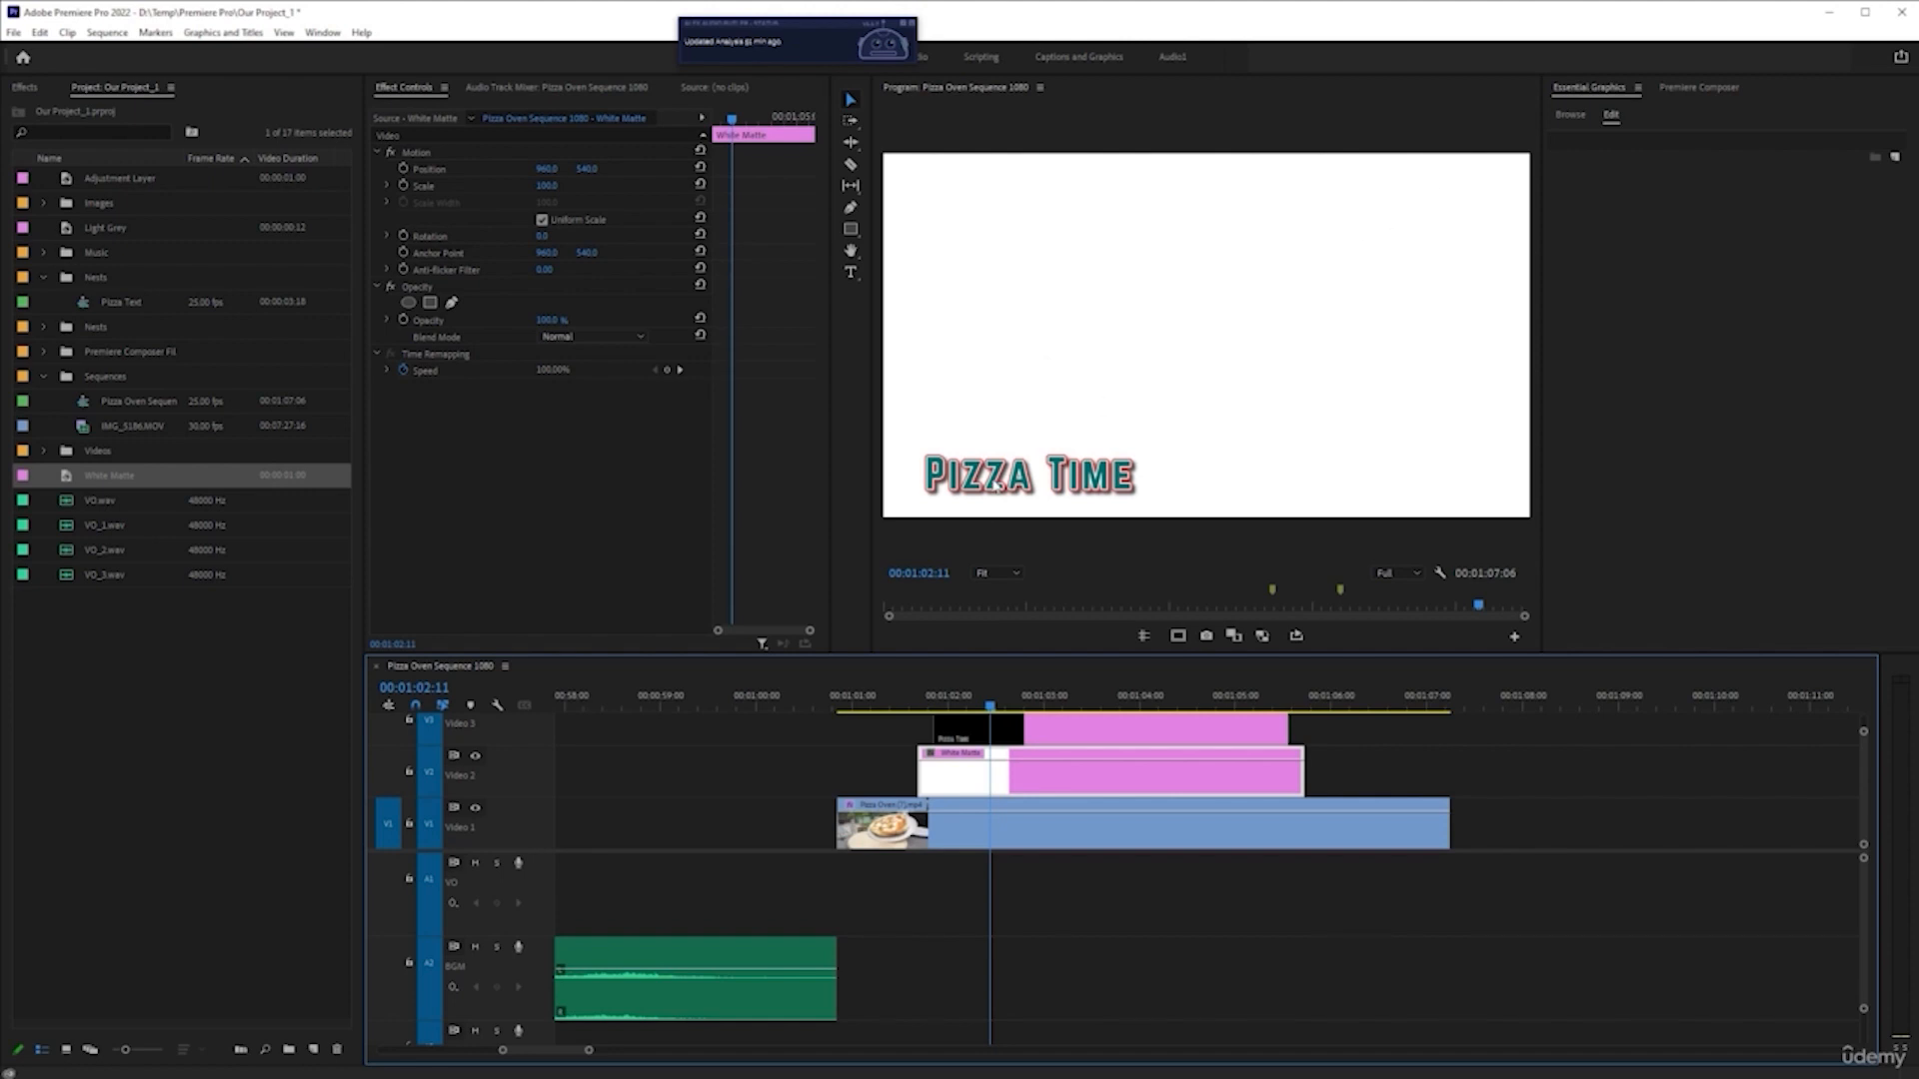
pyautogui.moveTo(545, 187); pyautogui.dragTo(494, 200)
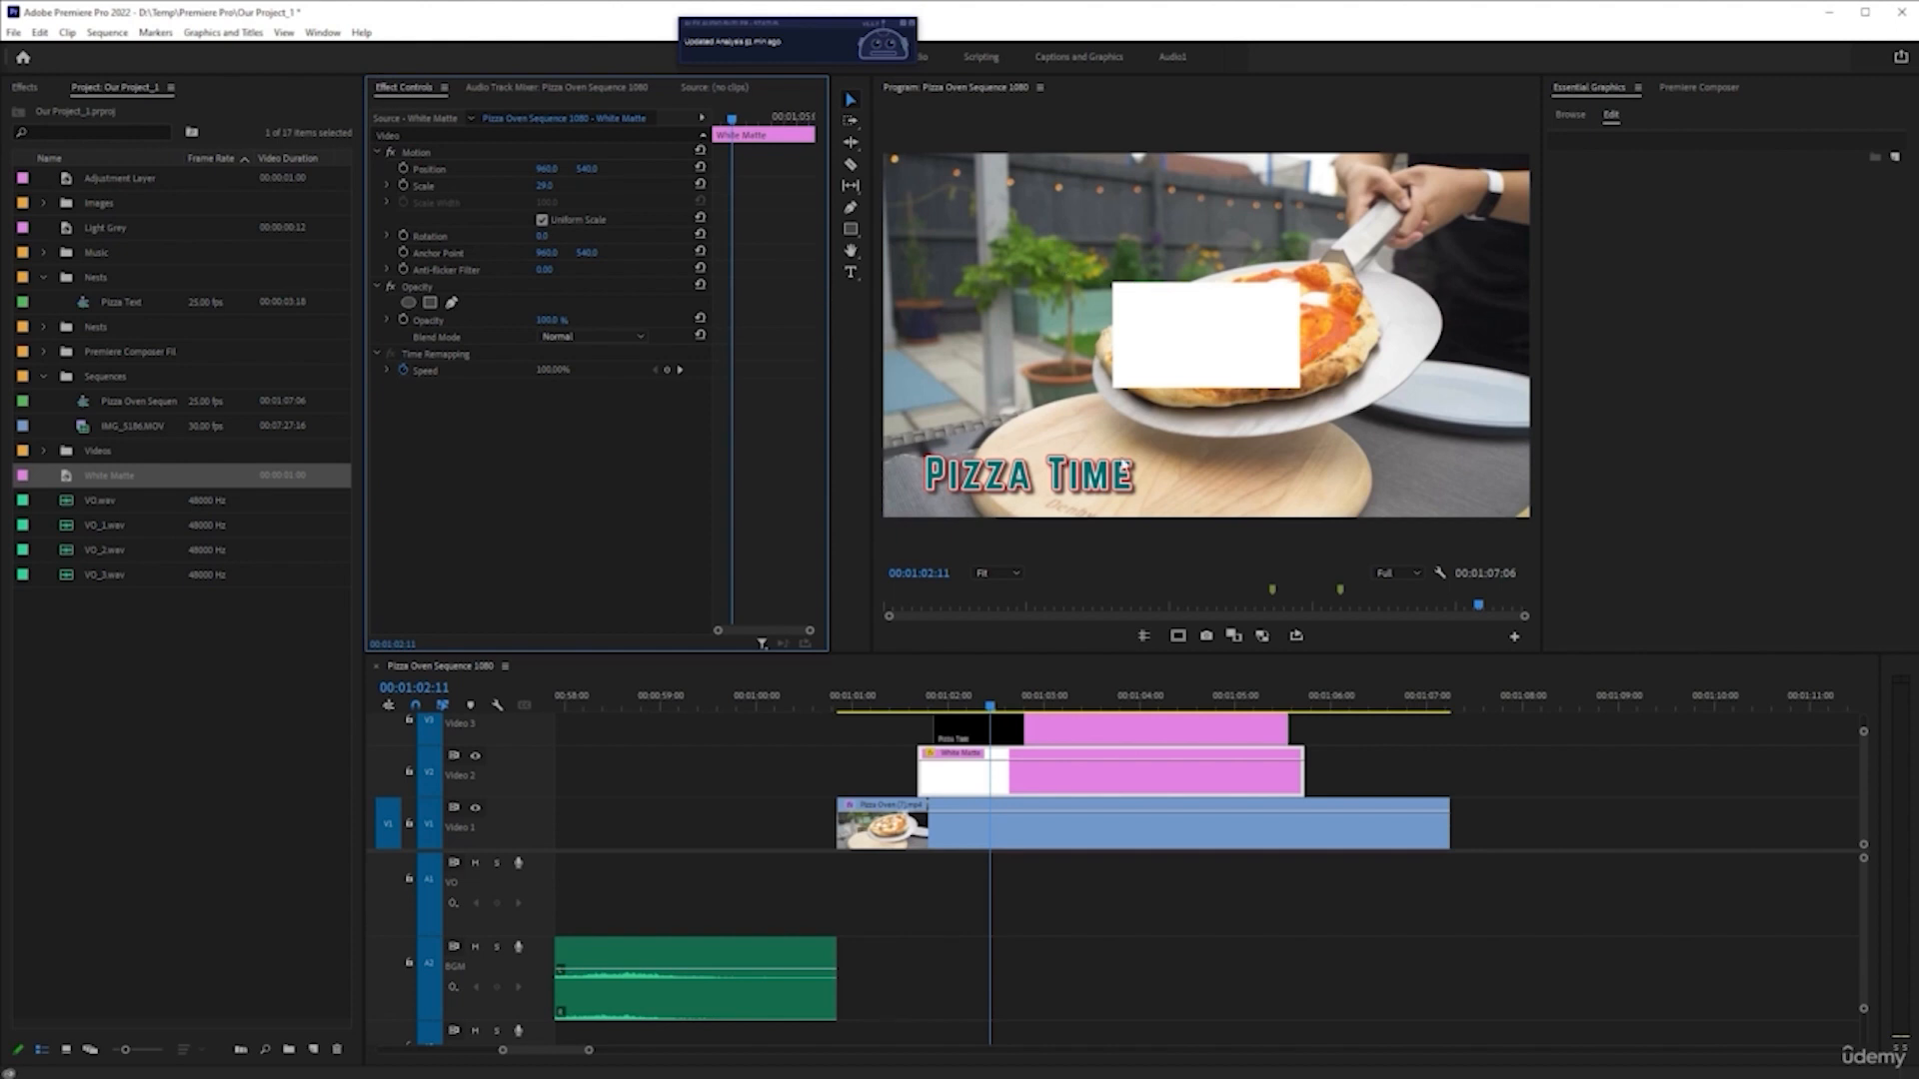
pyautogui.moveTo(591, 171); pyautogui.dragTo(630, 173)
pyautogui.click(418, 158)
pyautogui.moveTo(1189, 380); pyautogui.dragTo(1142, 466)
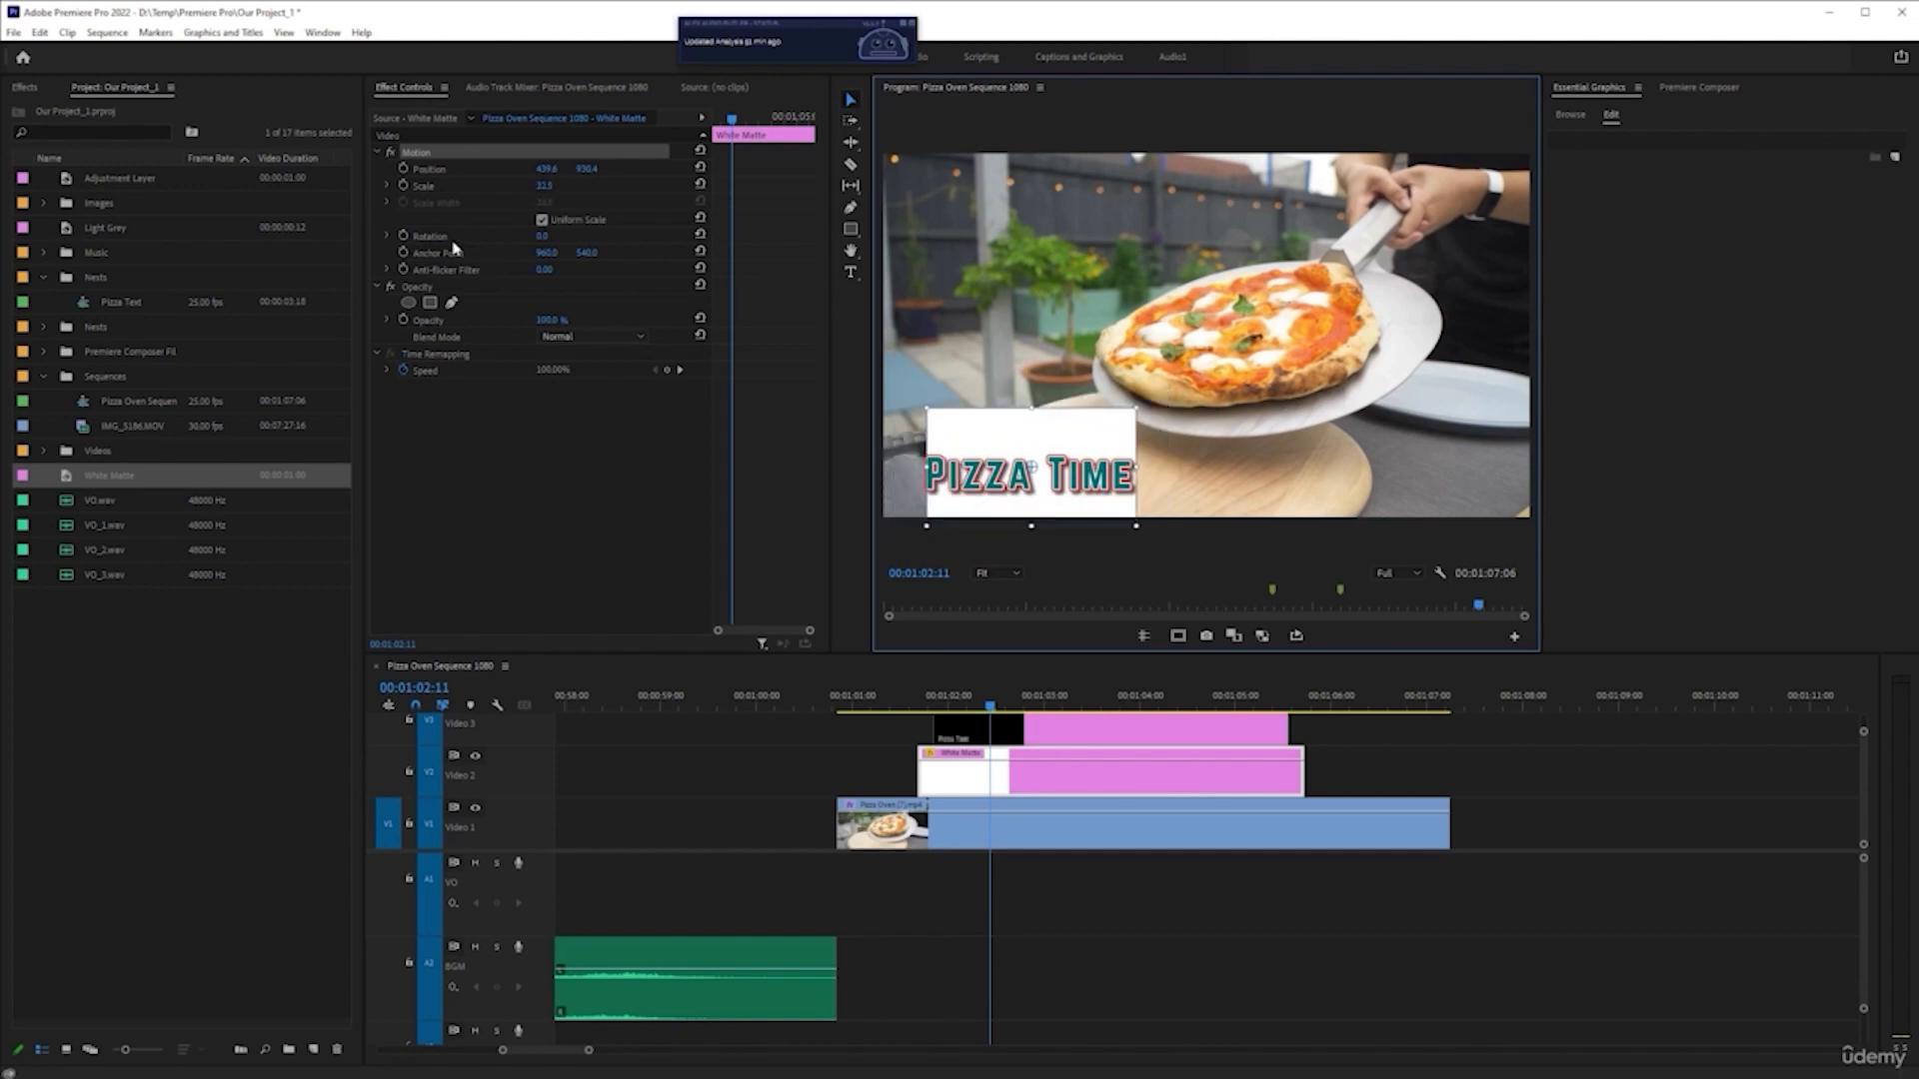
# - Try fitting the White Matte around the title with Uniform Scale off, at about 17.4 scale height and 37.1 scale width
pyautogui.click(542, 219)
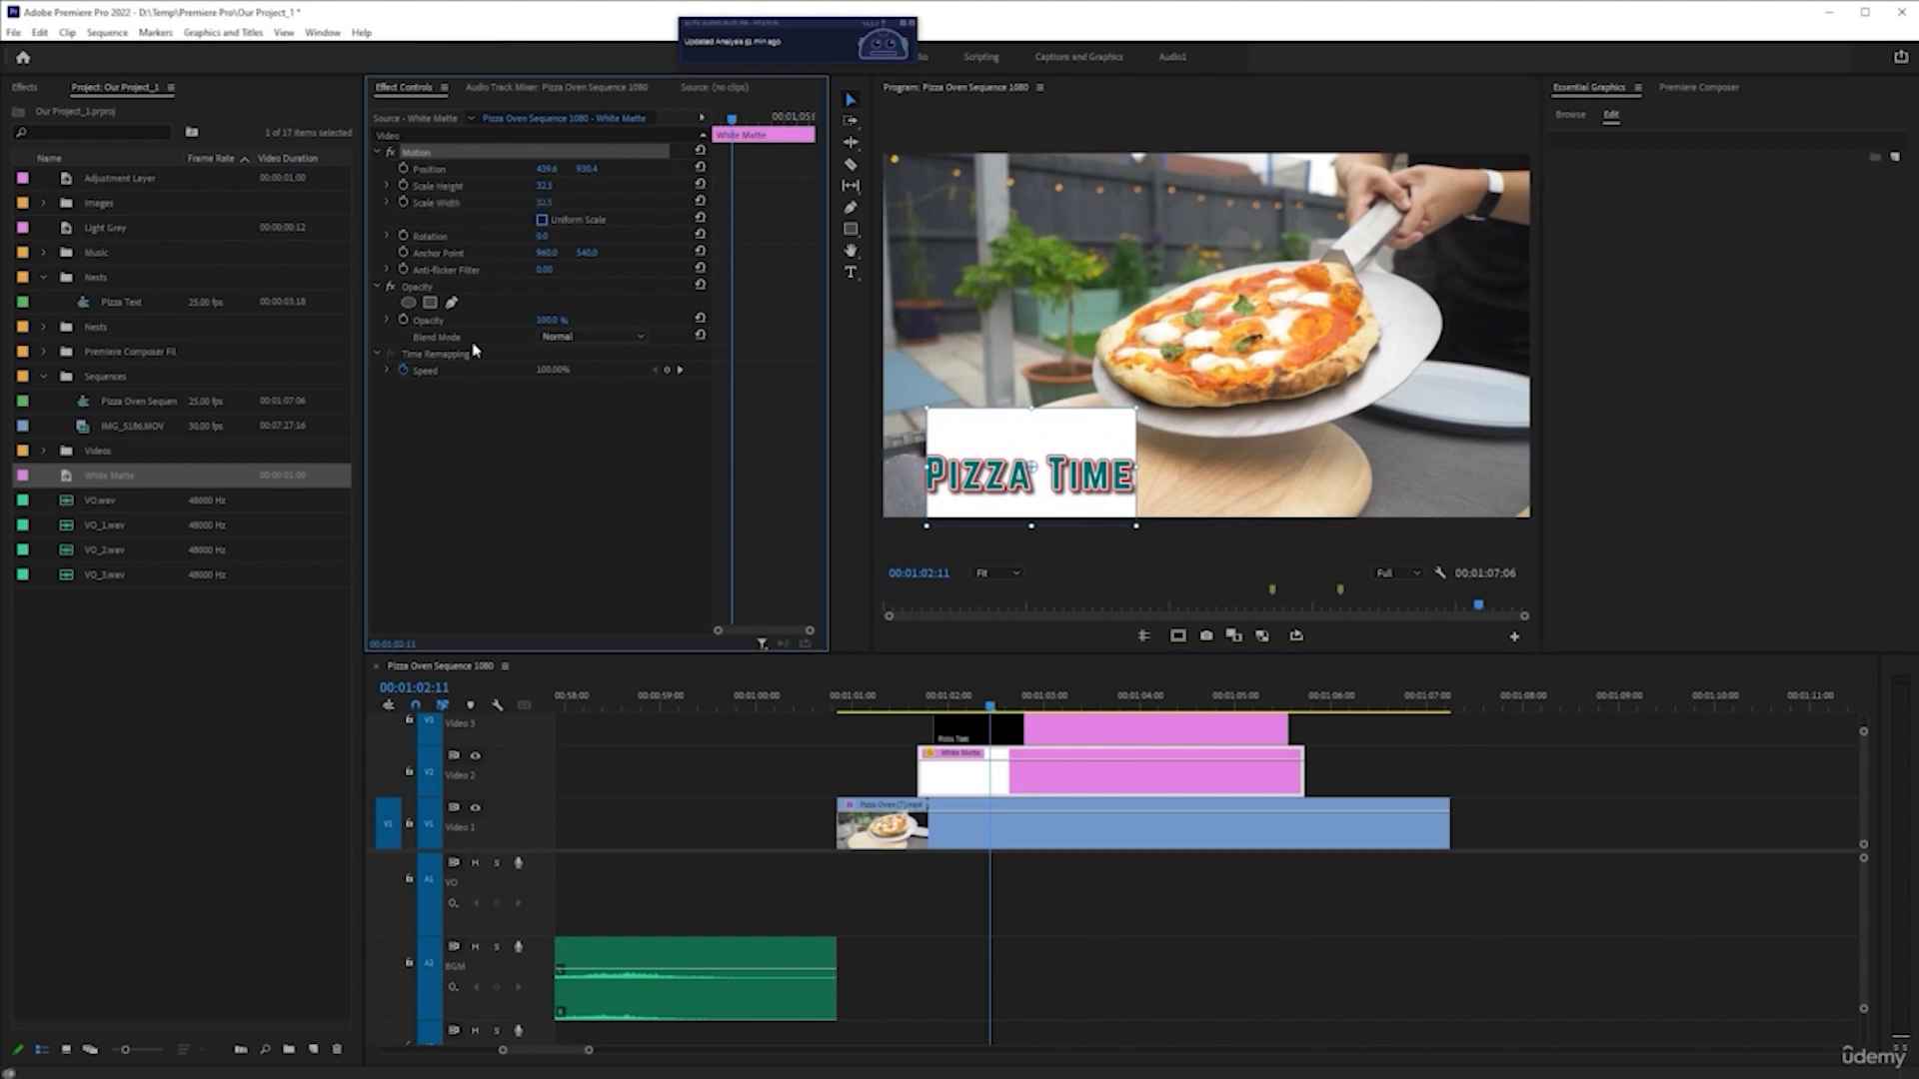
pyautogui.hotkey('ctrl', 'z')
pyautogui.hotkey('ctrl', 'z')
pyautogui.click(542, 220)
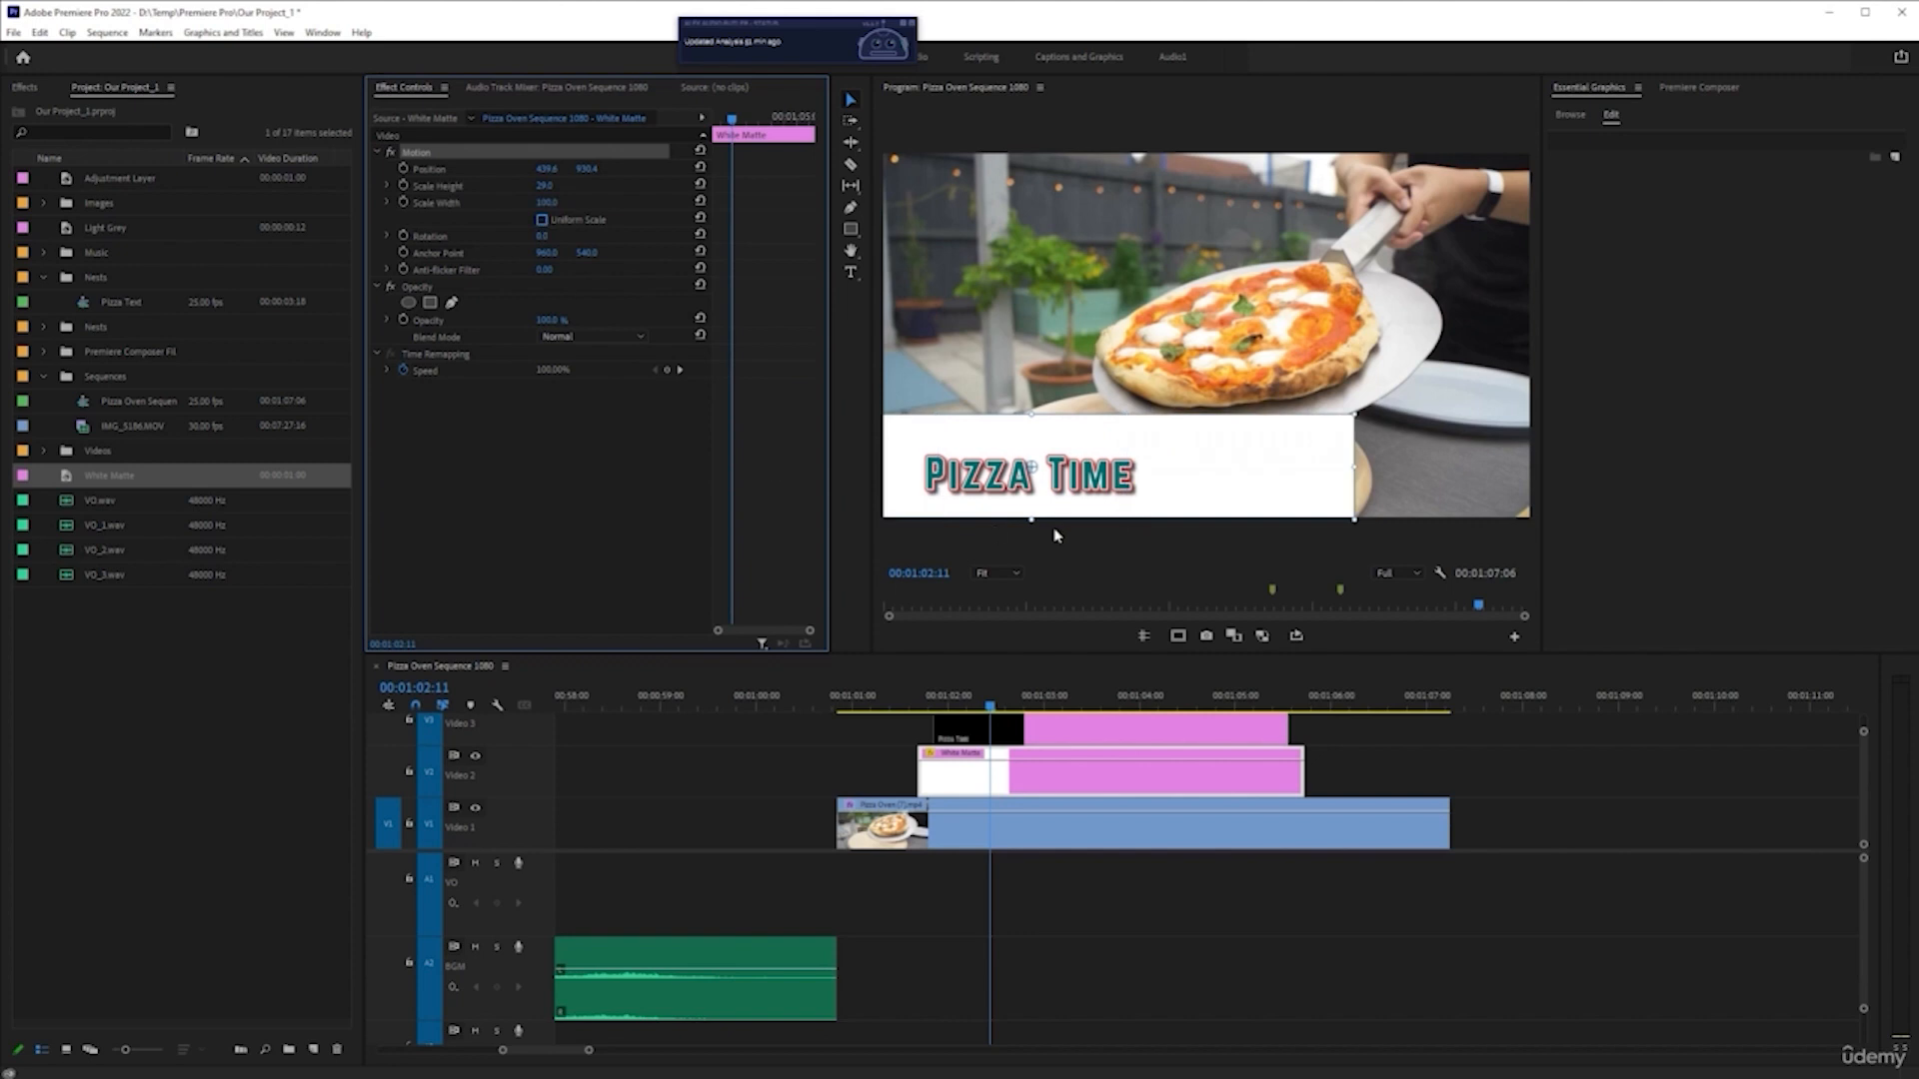
pyautogui.moveTo(1353, 468); pyautogui.dragTo(1150, 464)
pyautogui.moveTo(1031, 414); pyautogui.dragTo(1087, 464)
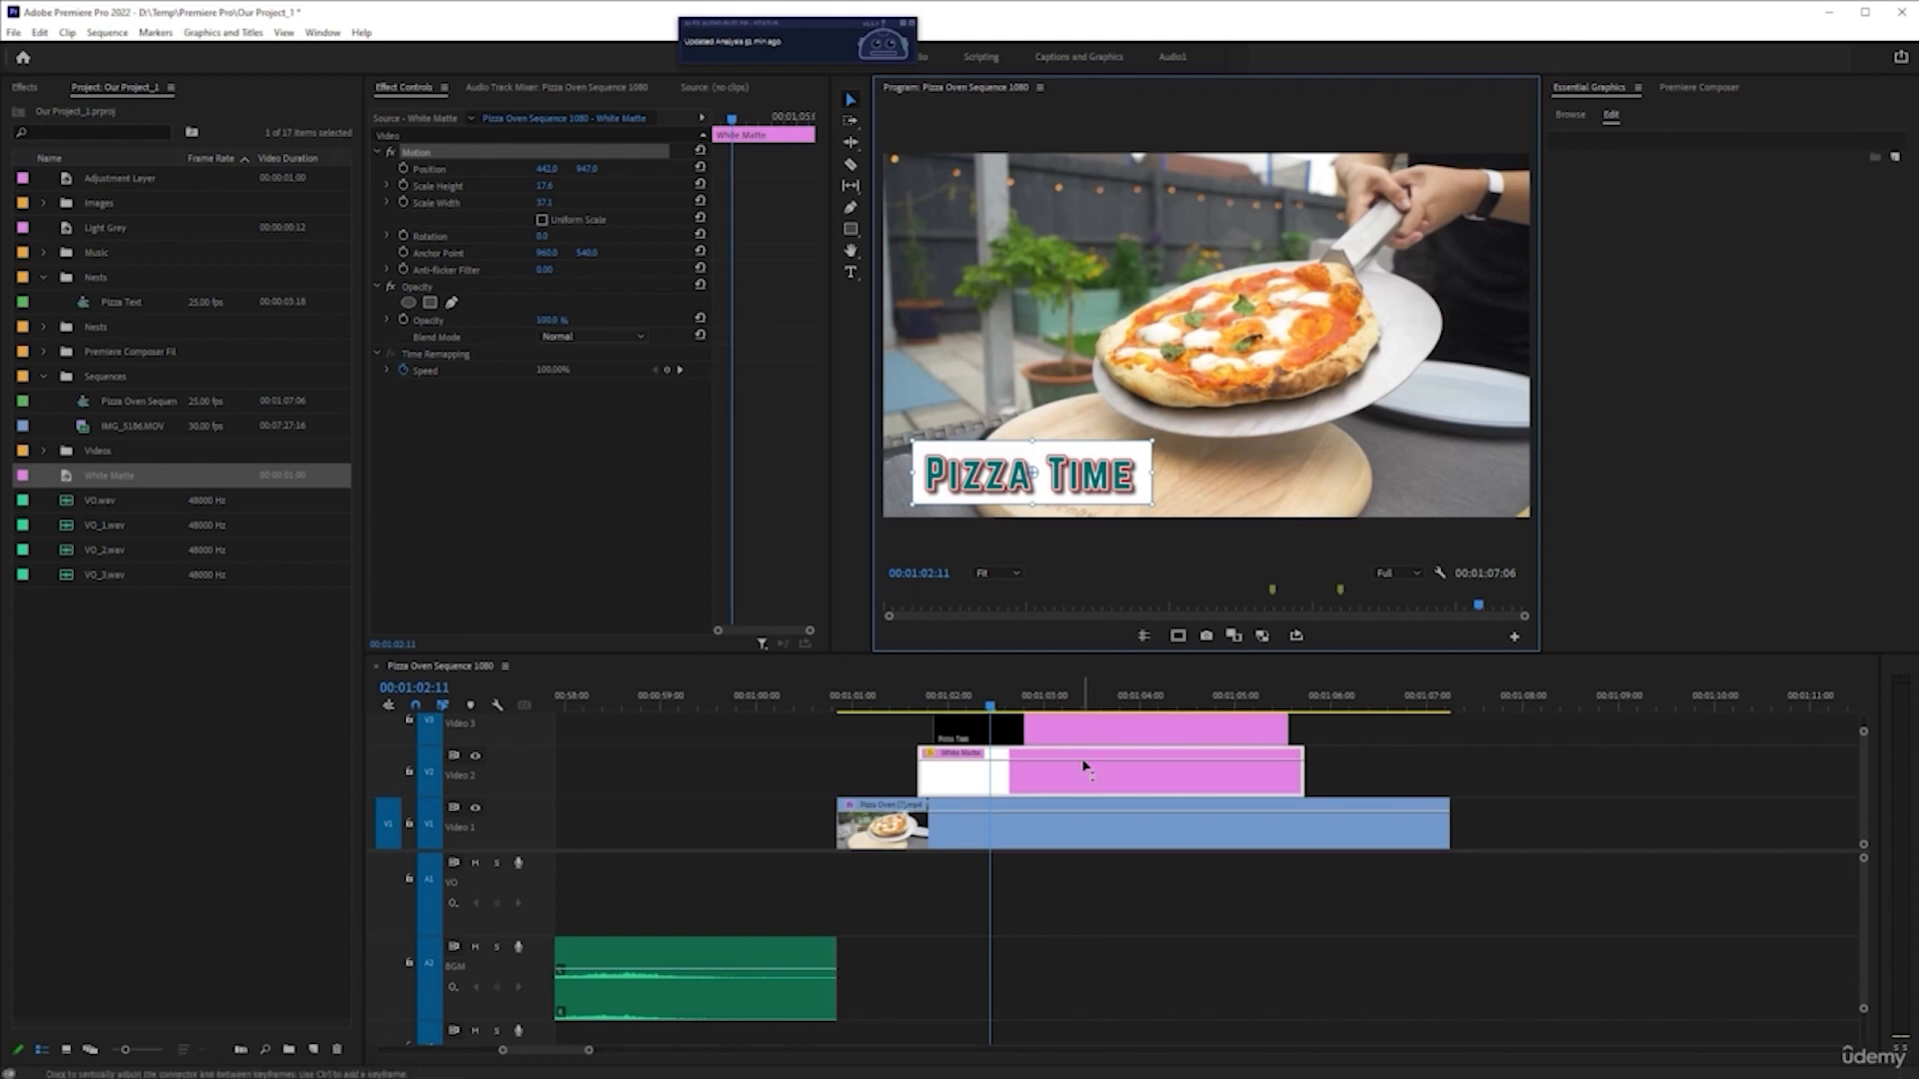
# - Undo all scale and position changes on the White Matte back to its full-frame size
pyautogui.click(1166, 894)
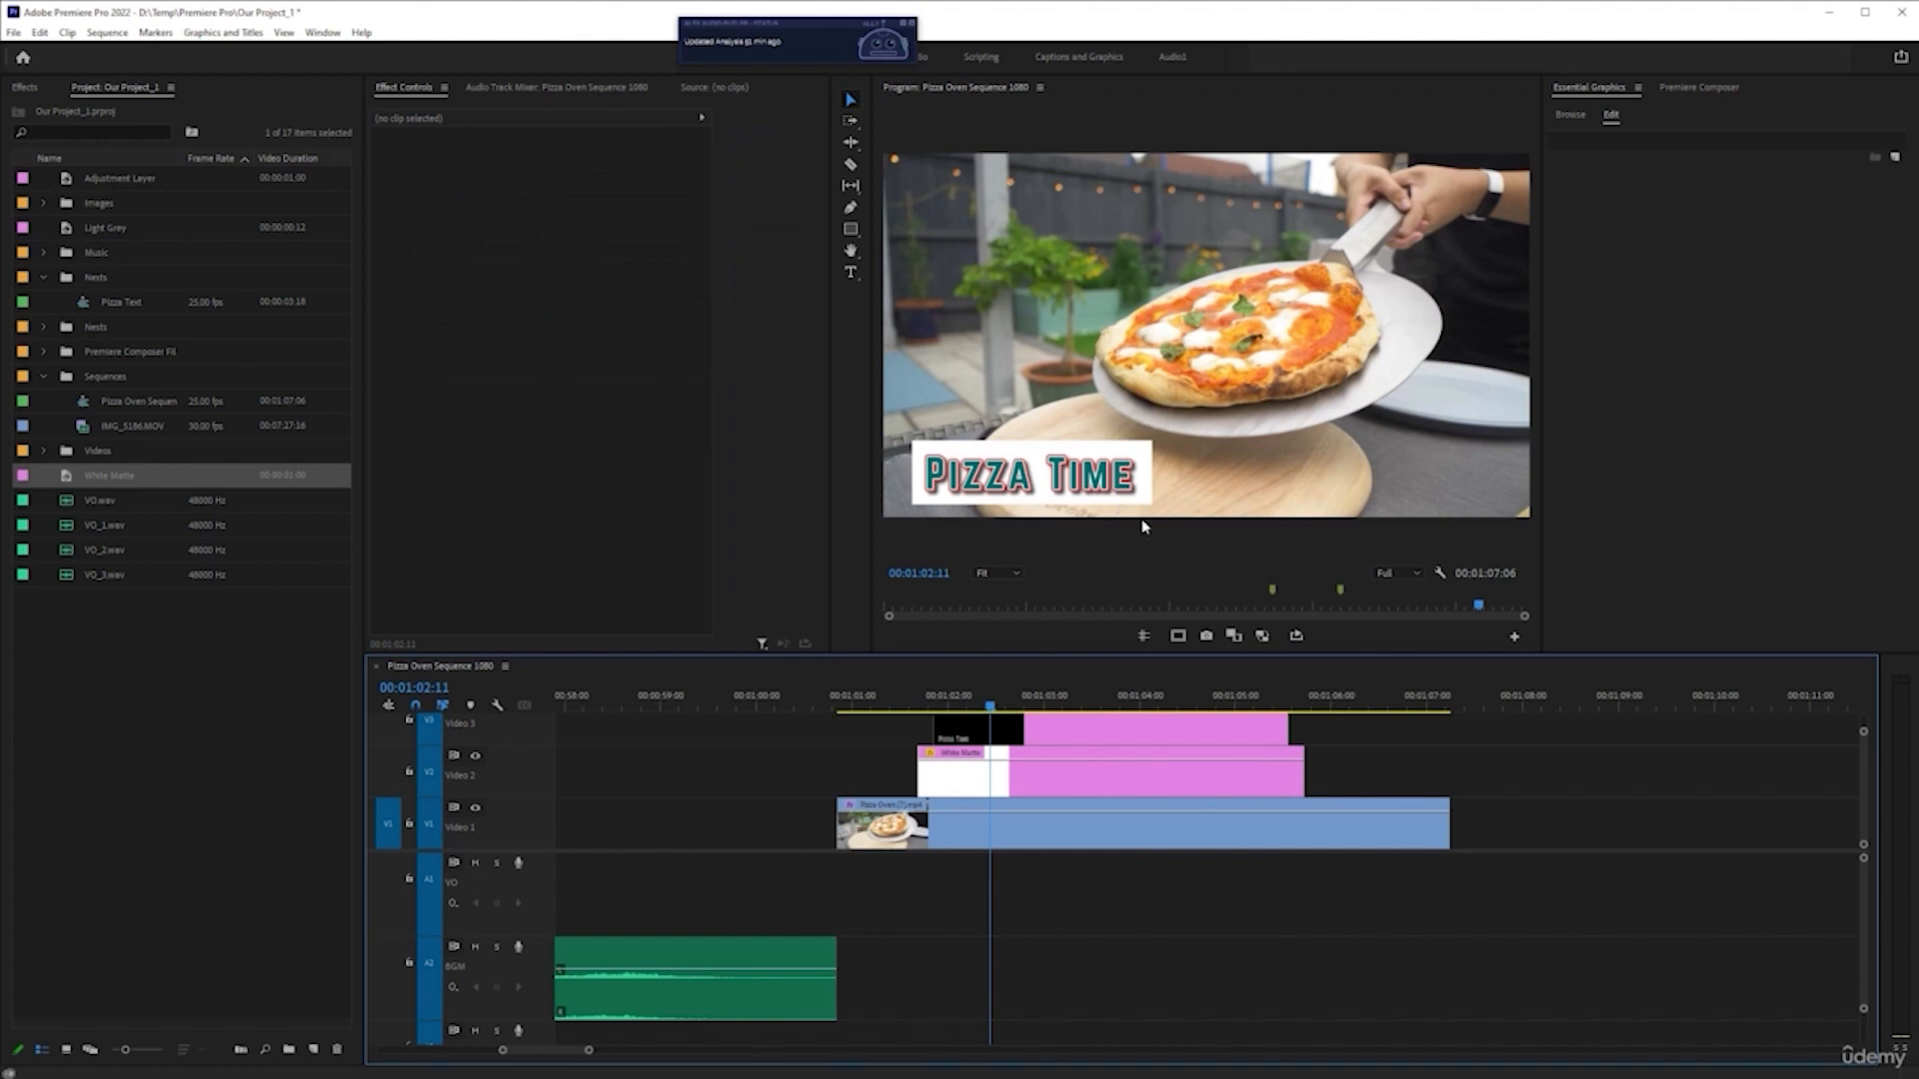
pyautogui.click(1033, 780)
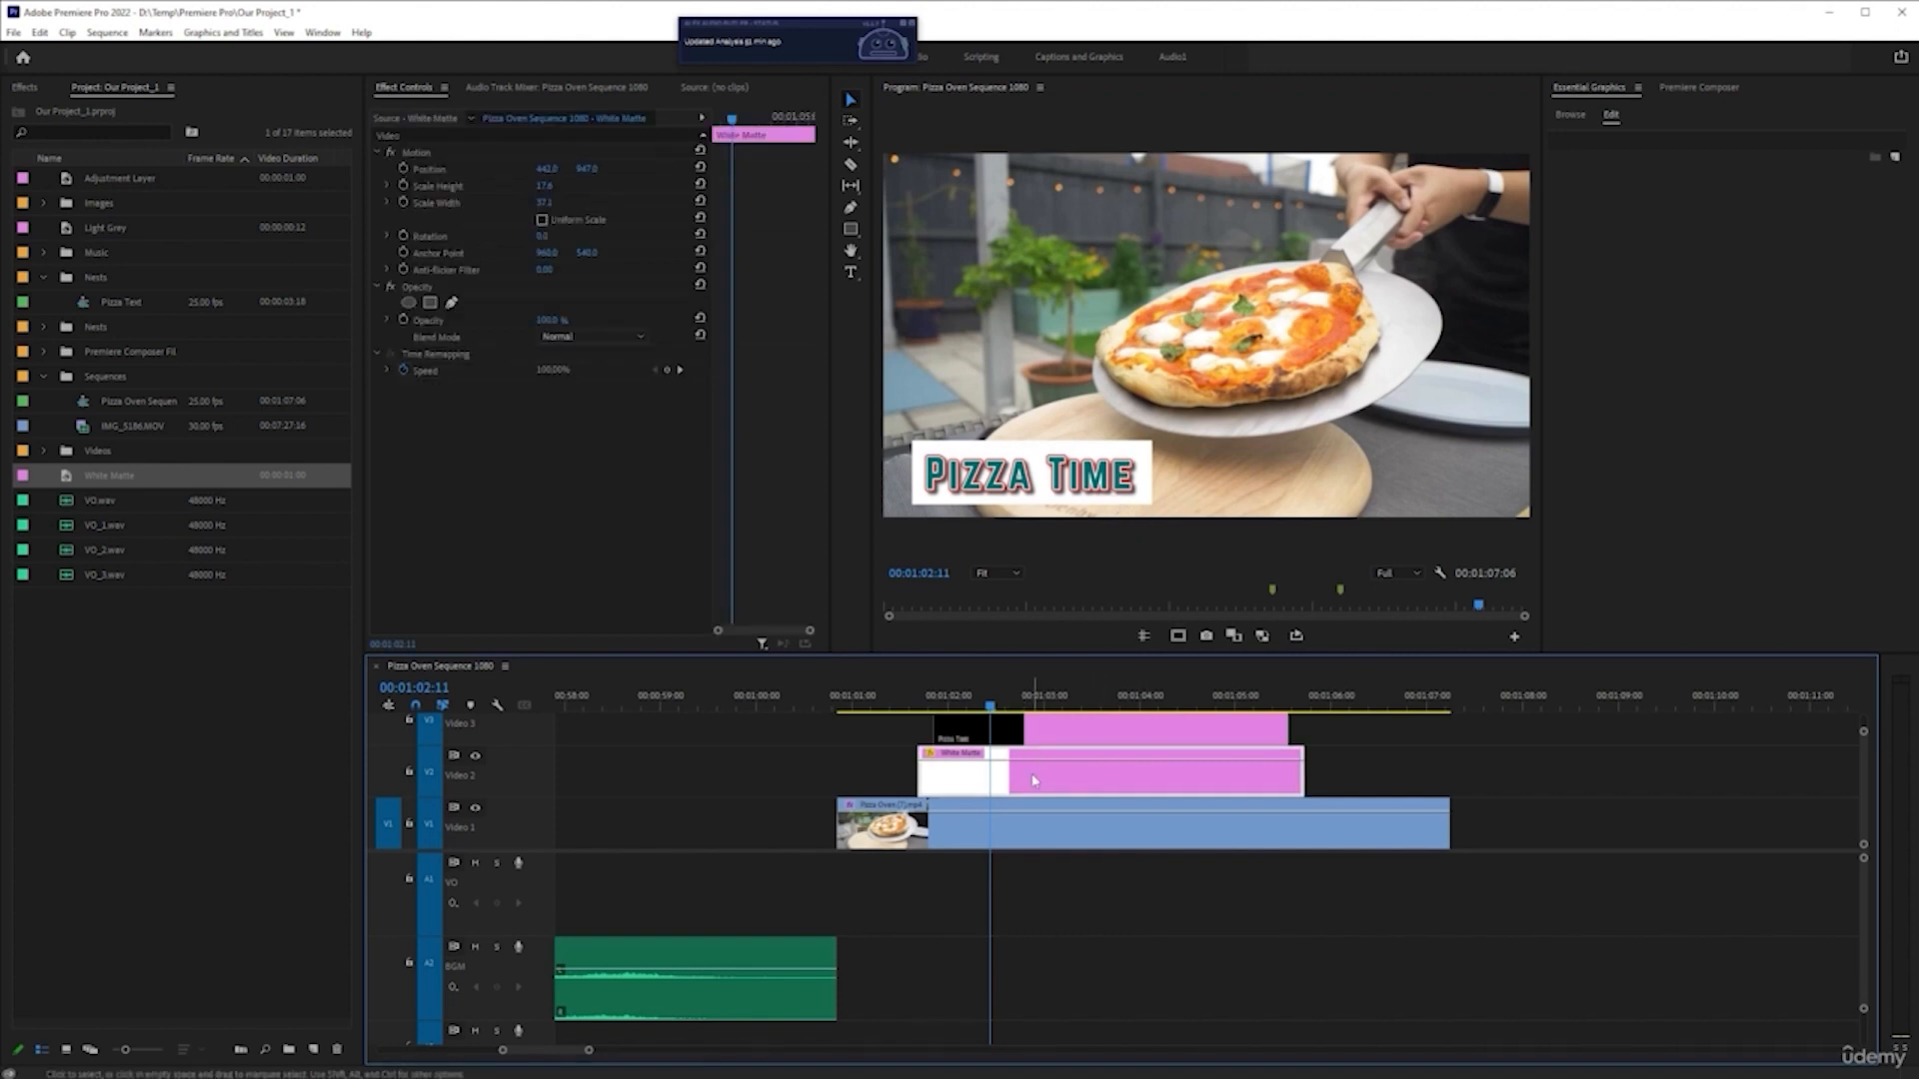
pyautogui.hotkey('ctrl', 'z')
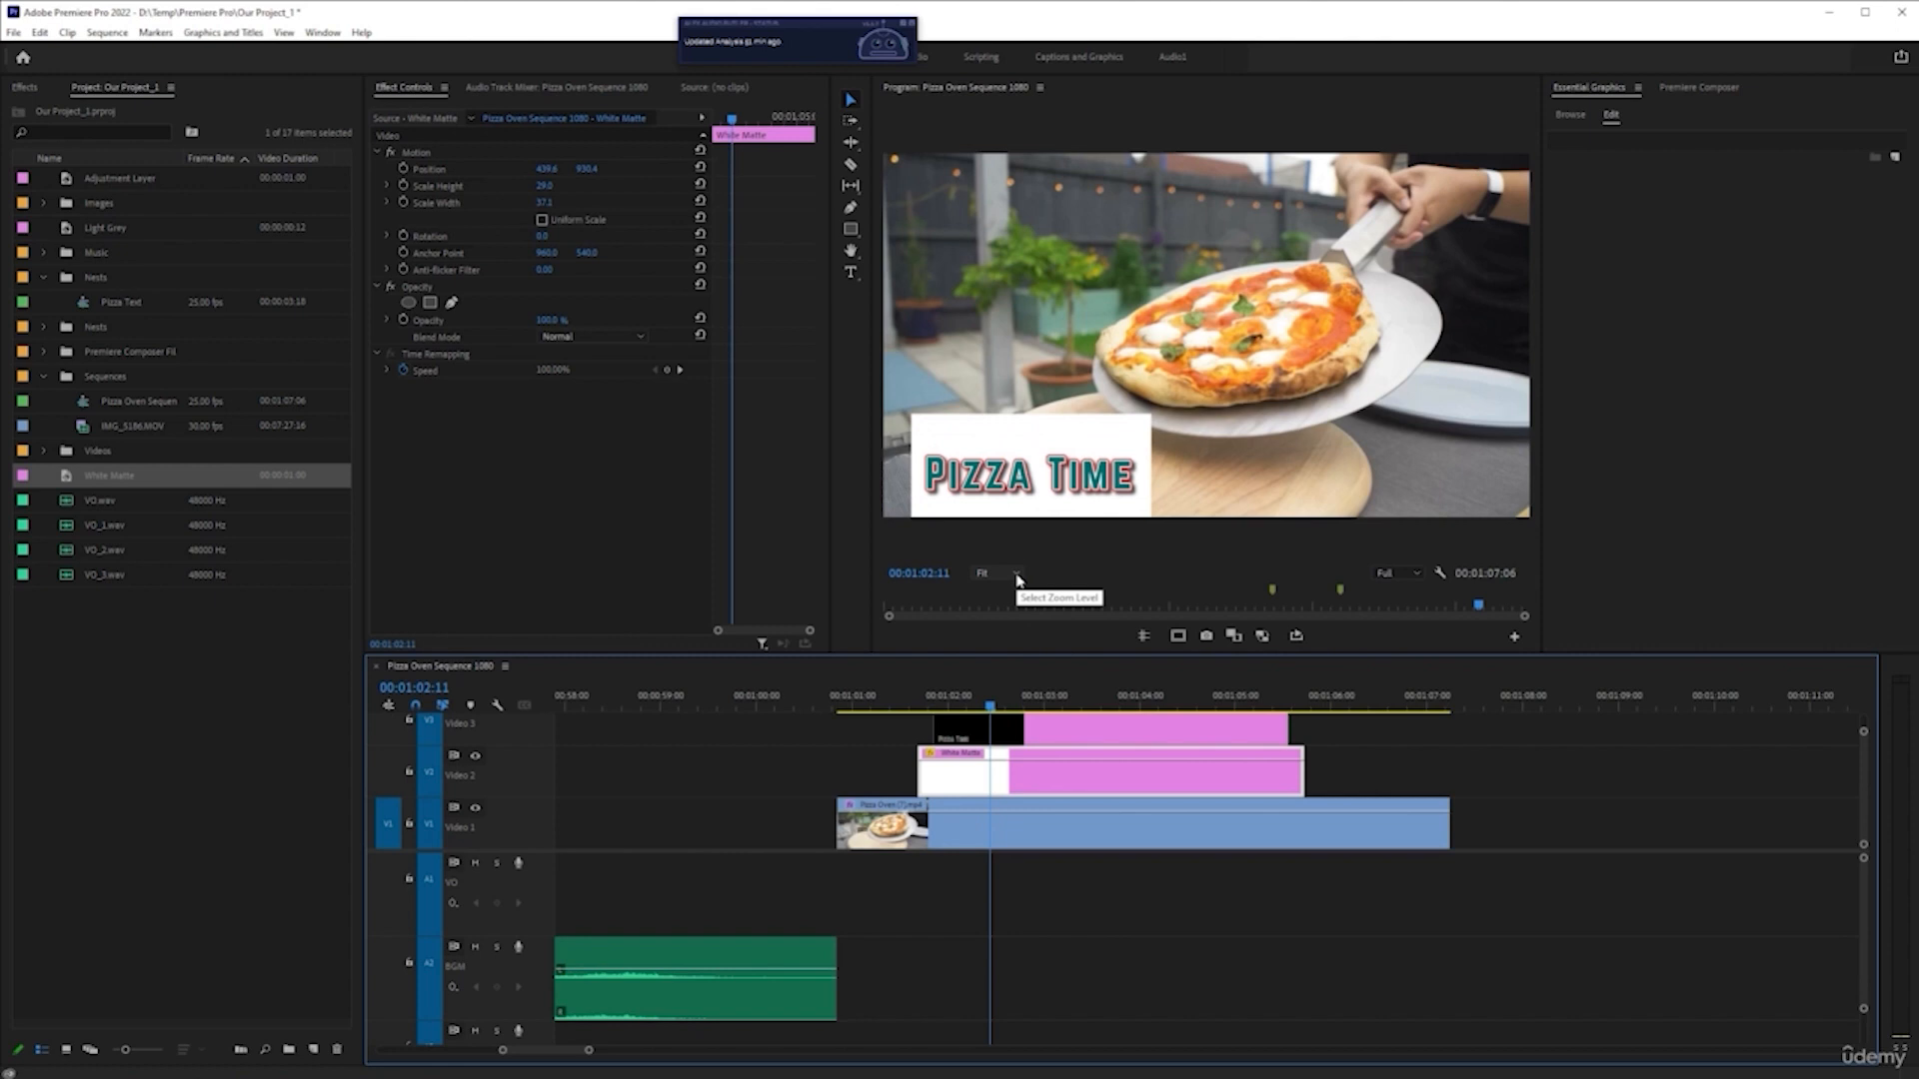
pyautogui.hotkey('ctrl', 'z')
pyautogui.hotkey('ctrl', 'z')
pyautogui.hotkey('ctrl', 'z')
pyautogui.hotkey('ctrl', 'z')
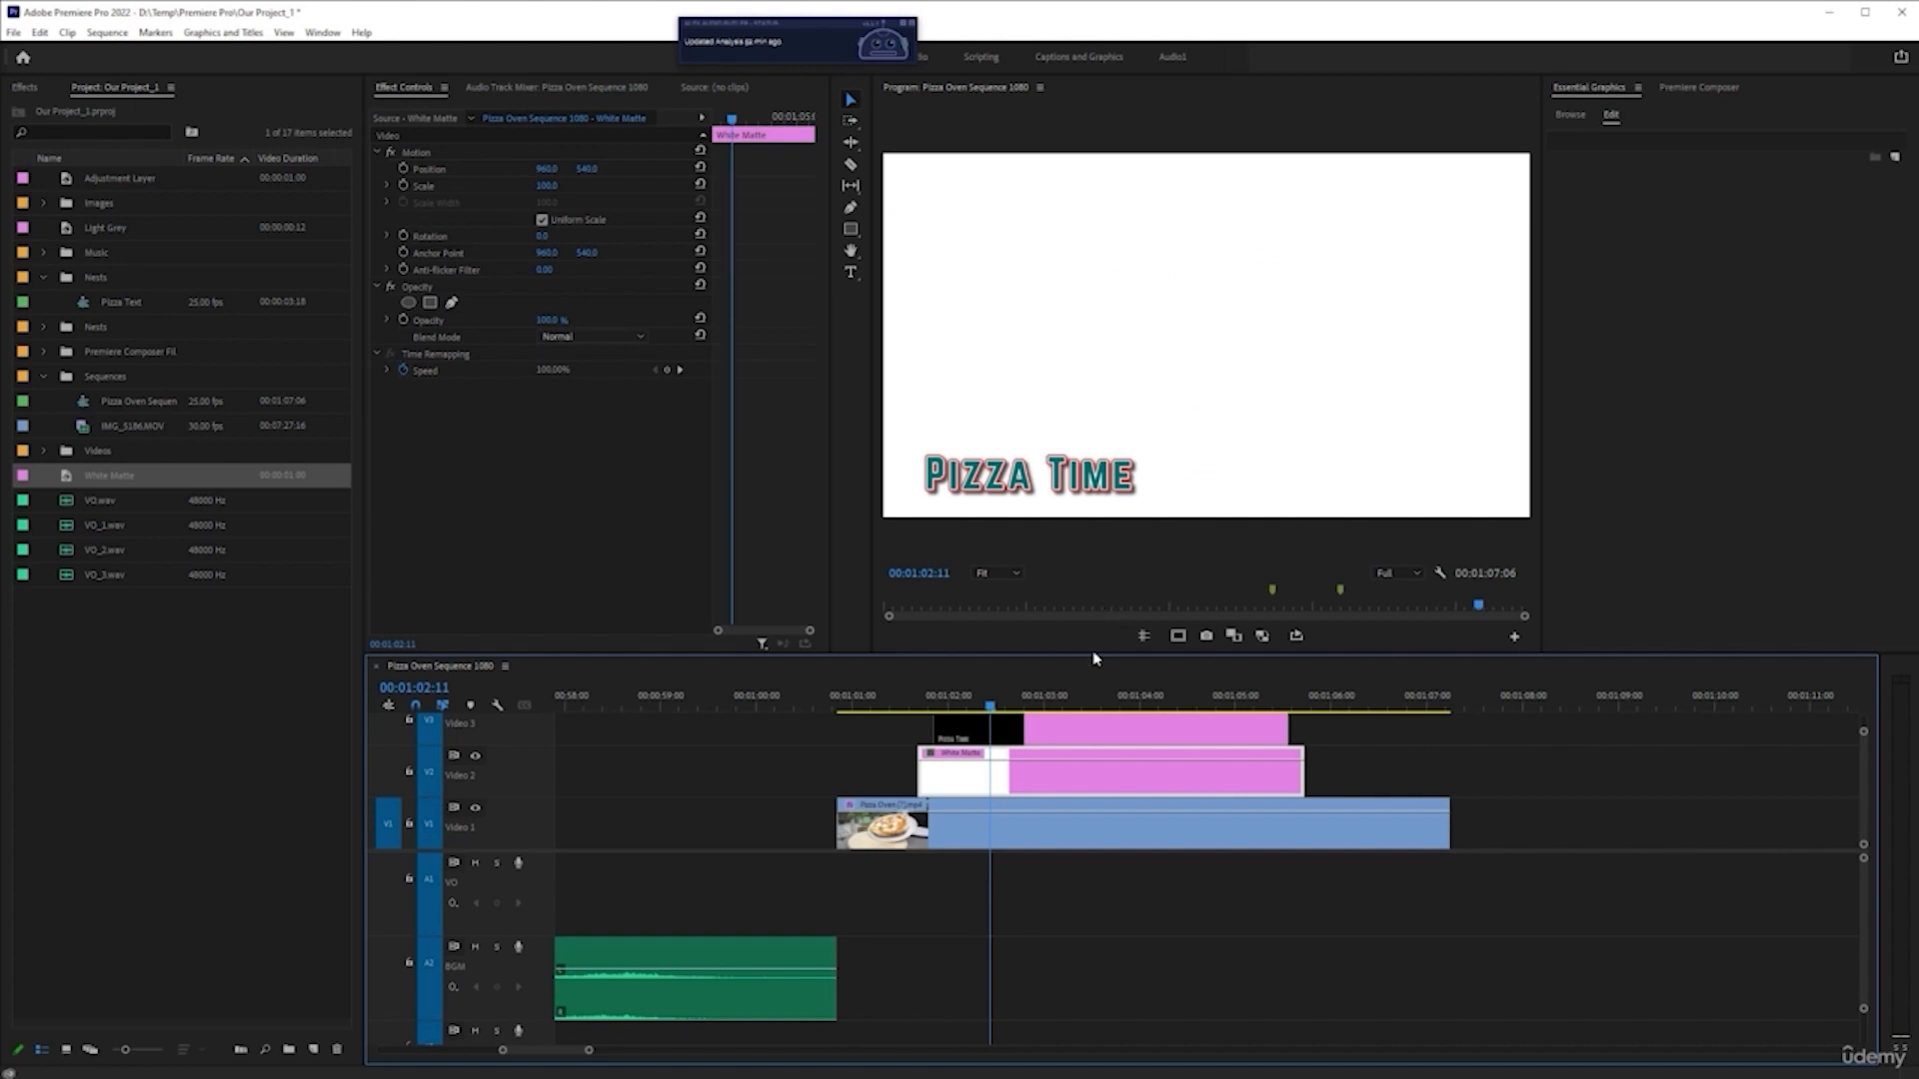
# - Find the Crop video effect and apply it to the White Matte clip on Video 2
pyautogui.click(25, 88)
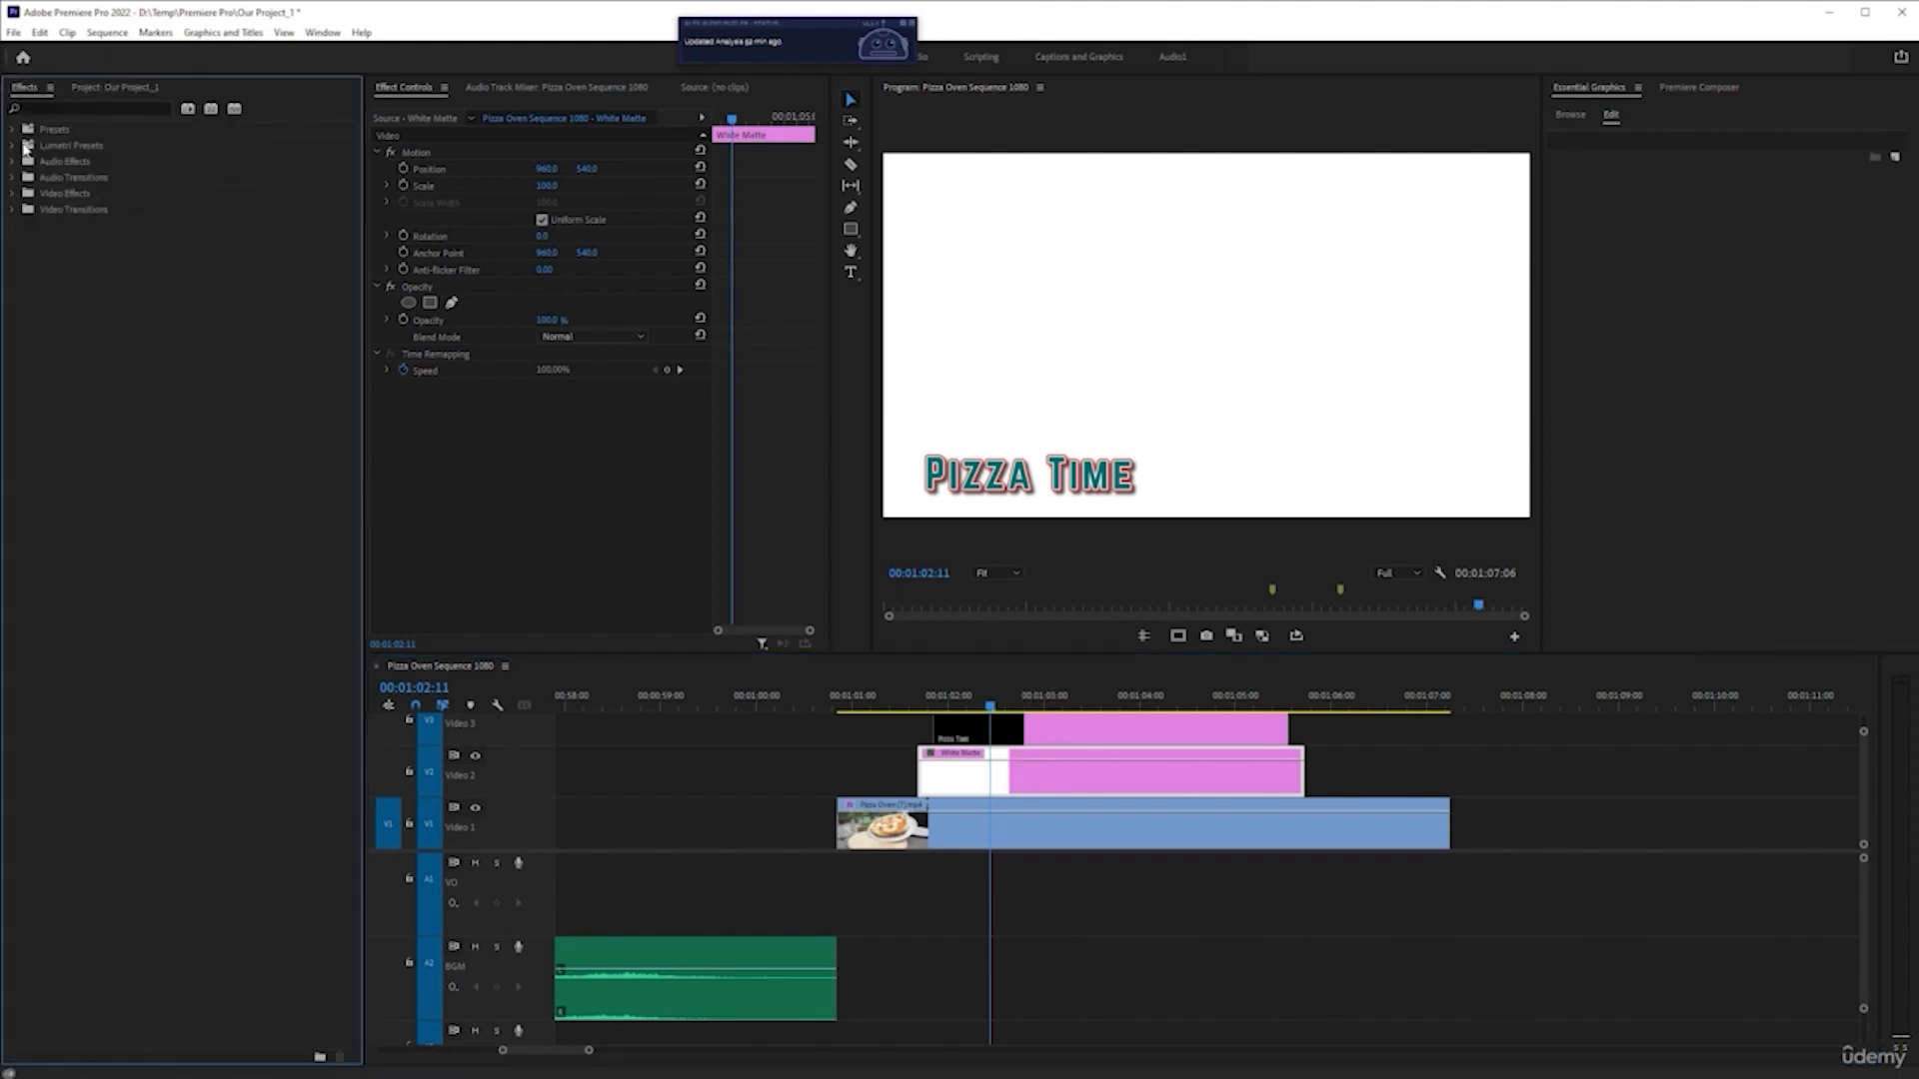
pyautogui.click(135, 109)
pyautogui.write('crop')
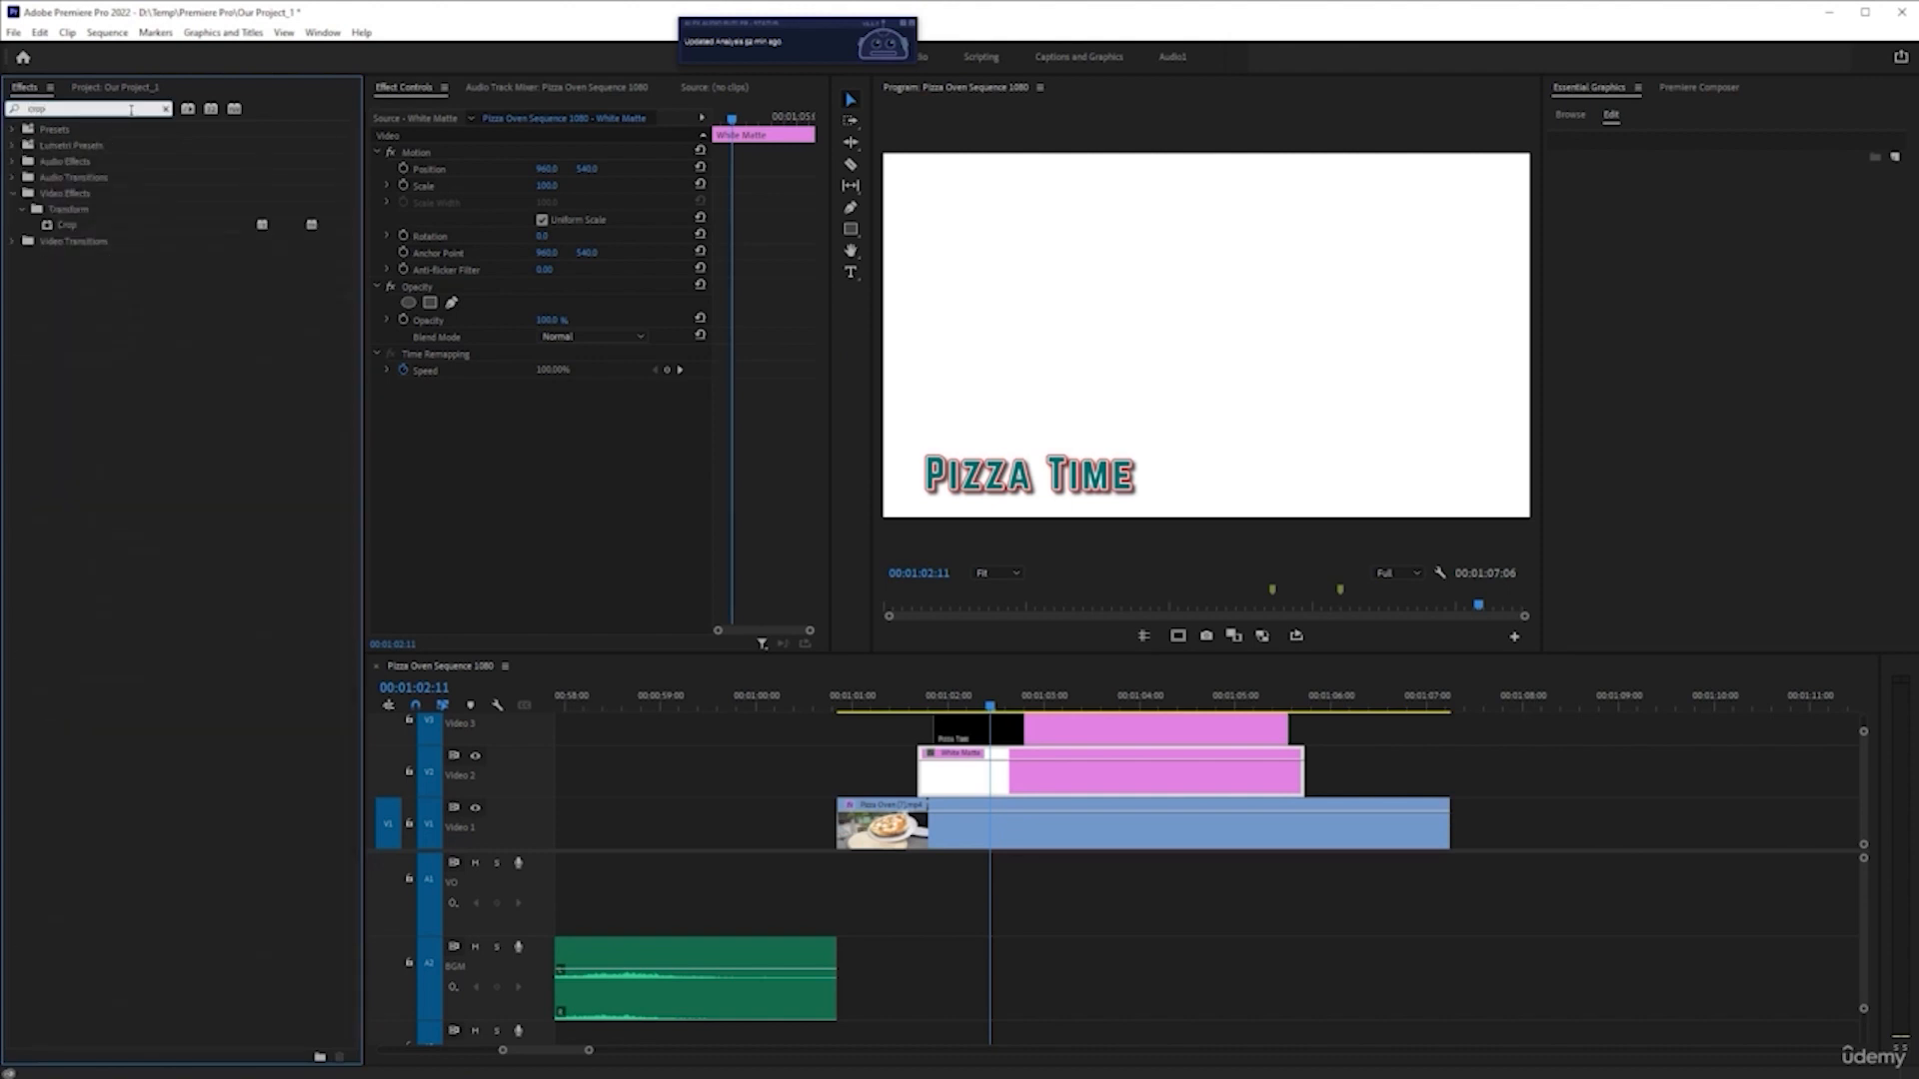
pyautogui.click(26, 230)
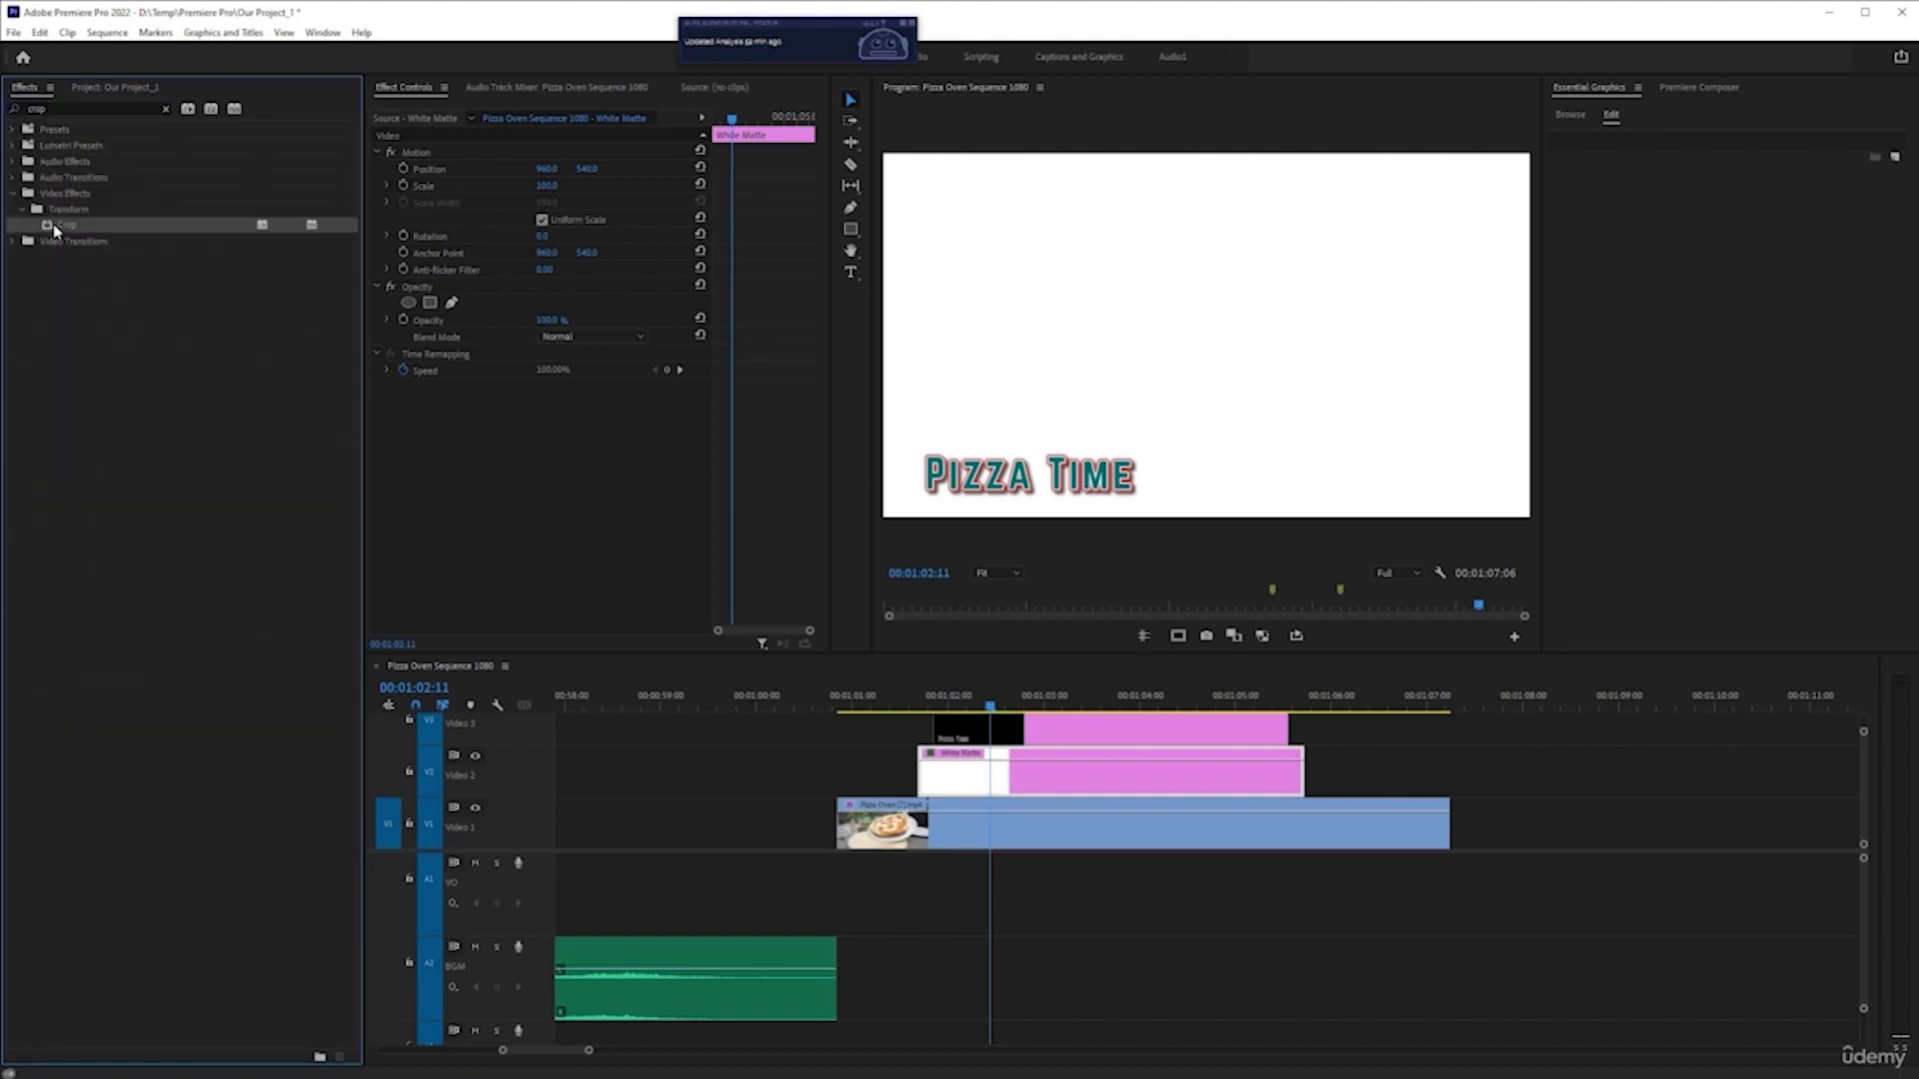
pyautogui.moveTo(134, 253); pyautogui.dragTo(991, 775)
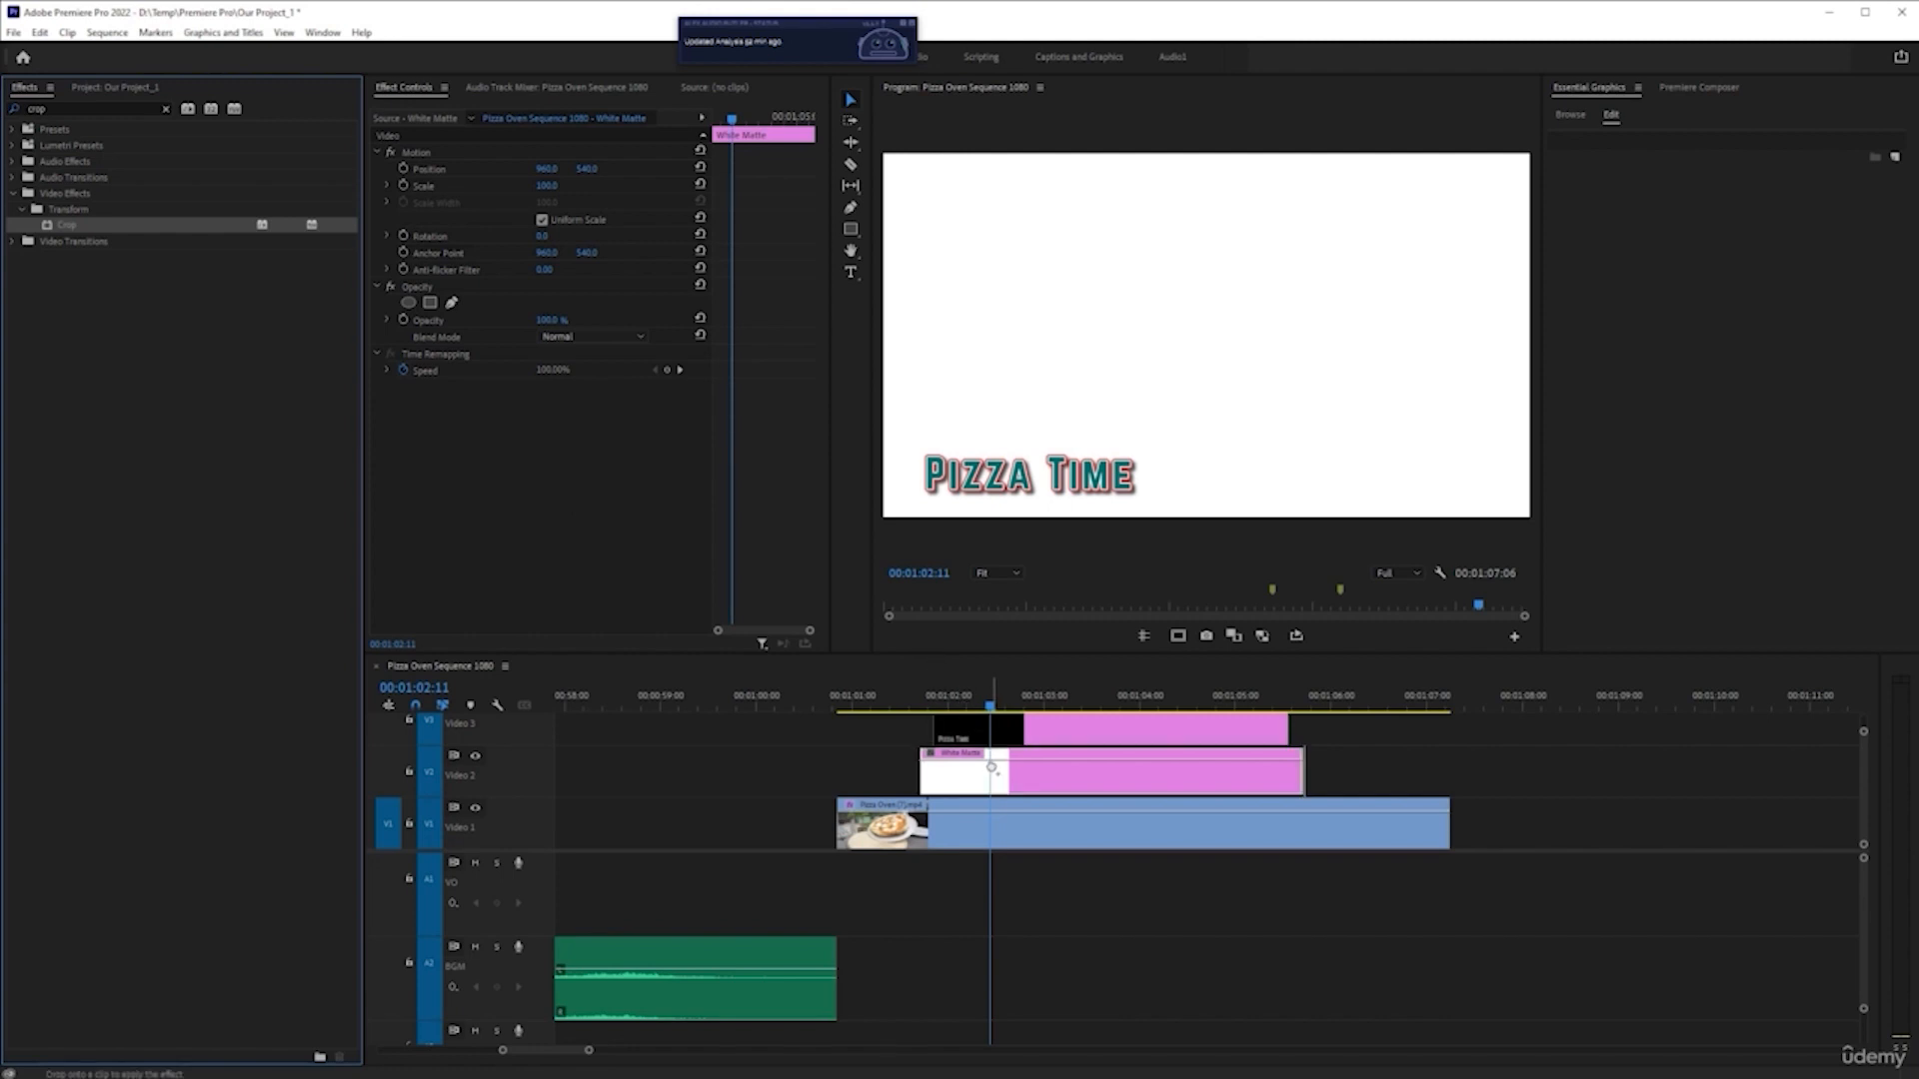
pyautogui.moveTo(991, 767); pyautogui.dragTo(992, 766)
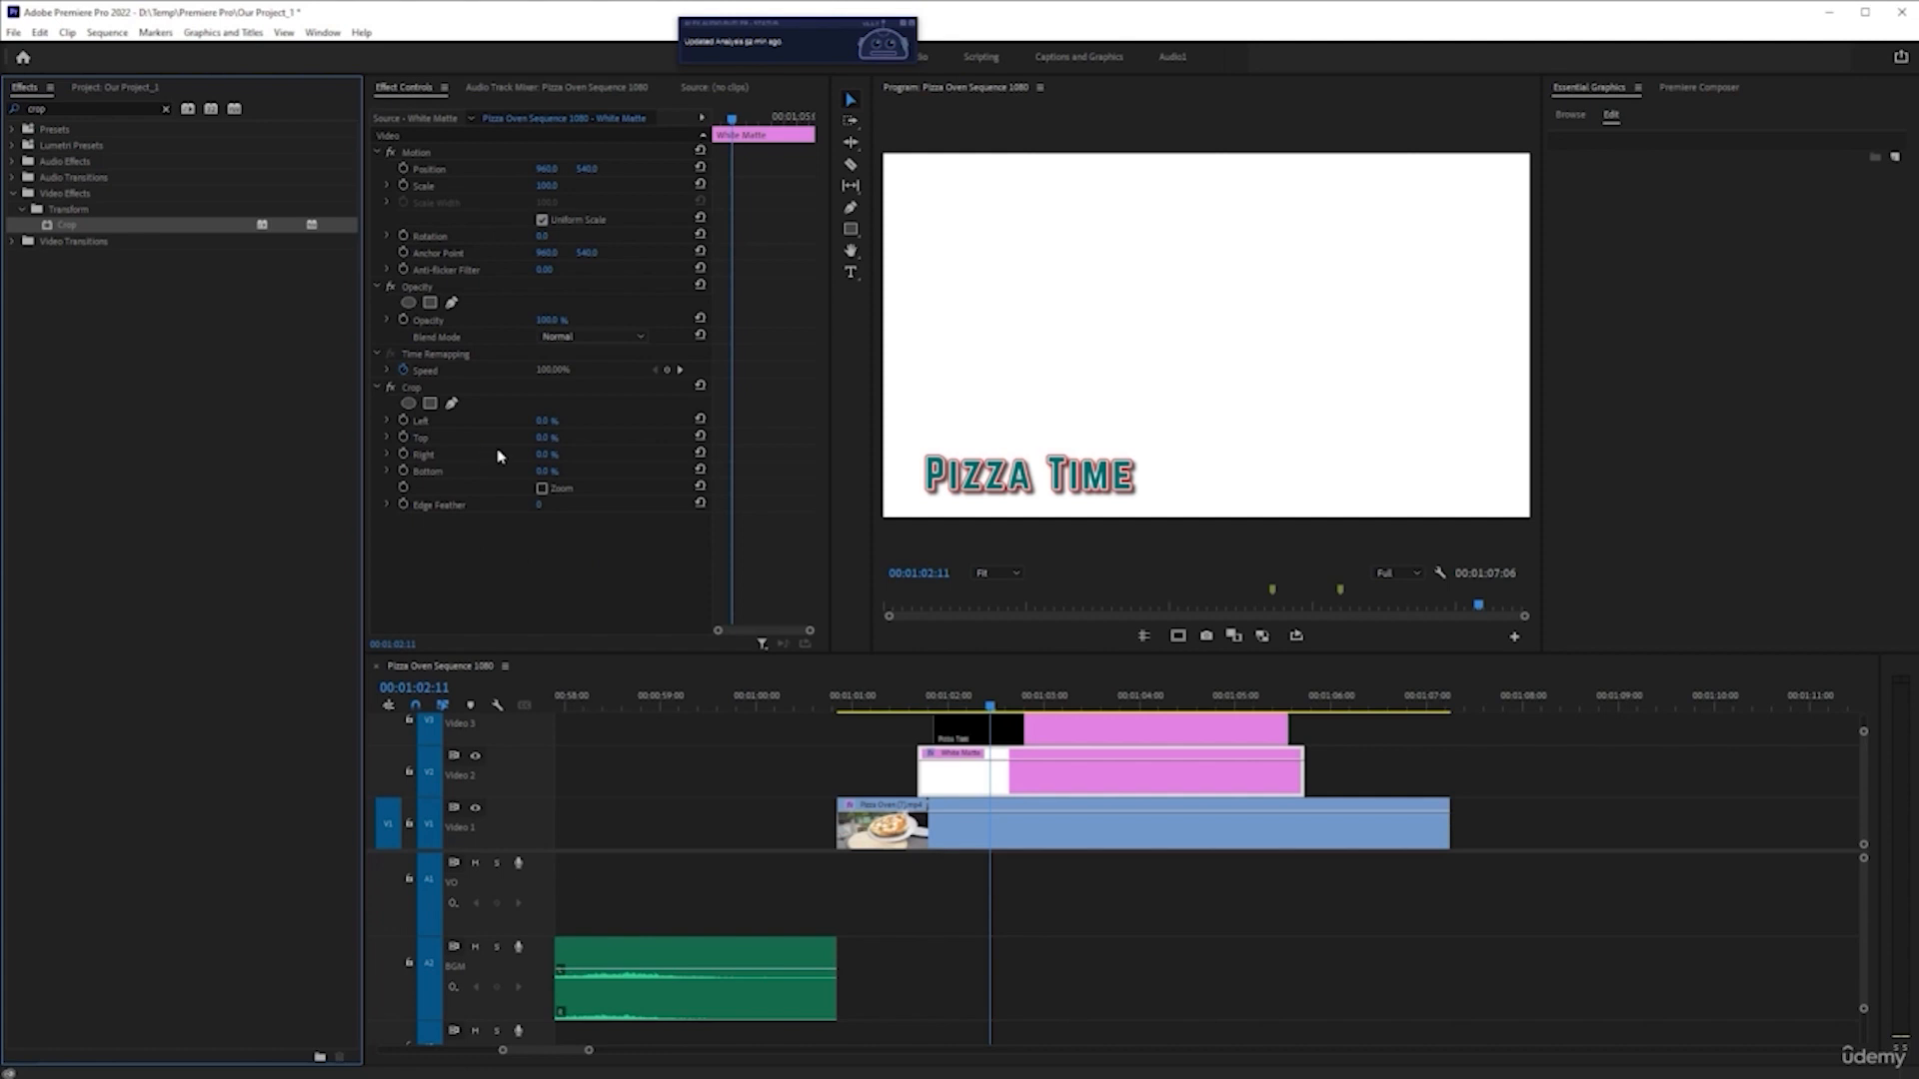
# - Try cropping the White Matte's top edge, undo the crop, and save the project
pyautogui.moveTo(546, 443); pyautogui.dragTo(605, 448)
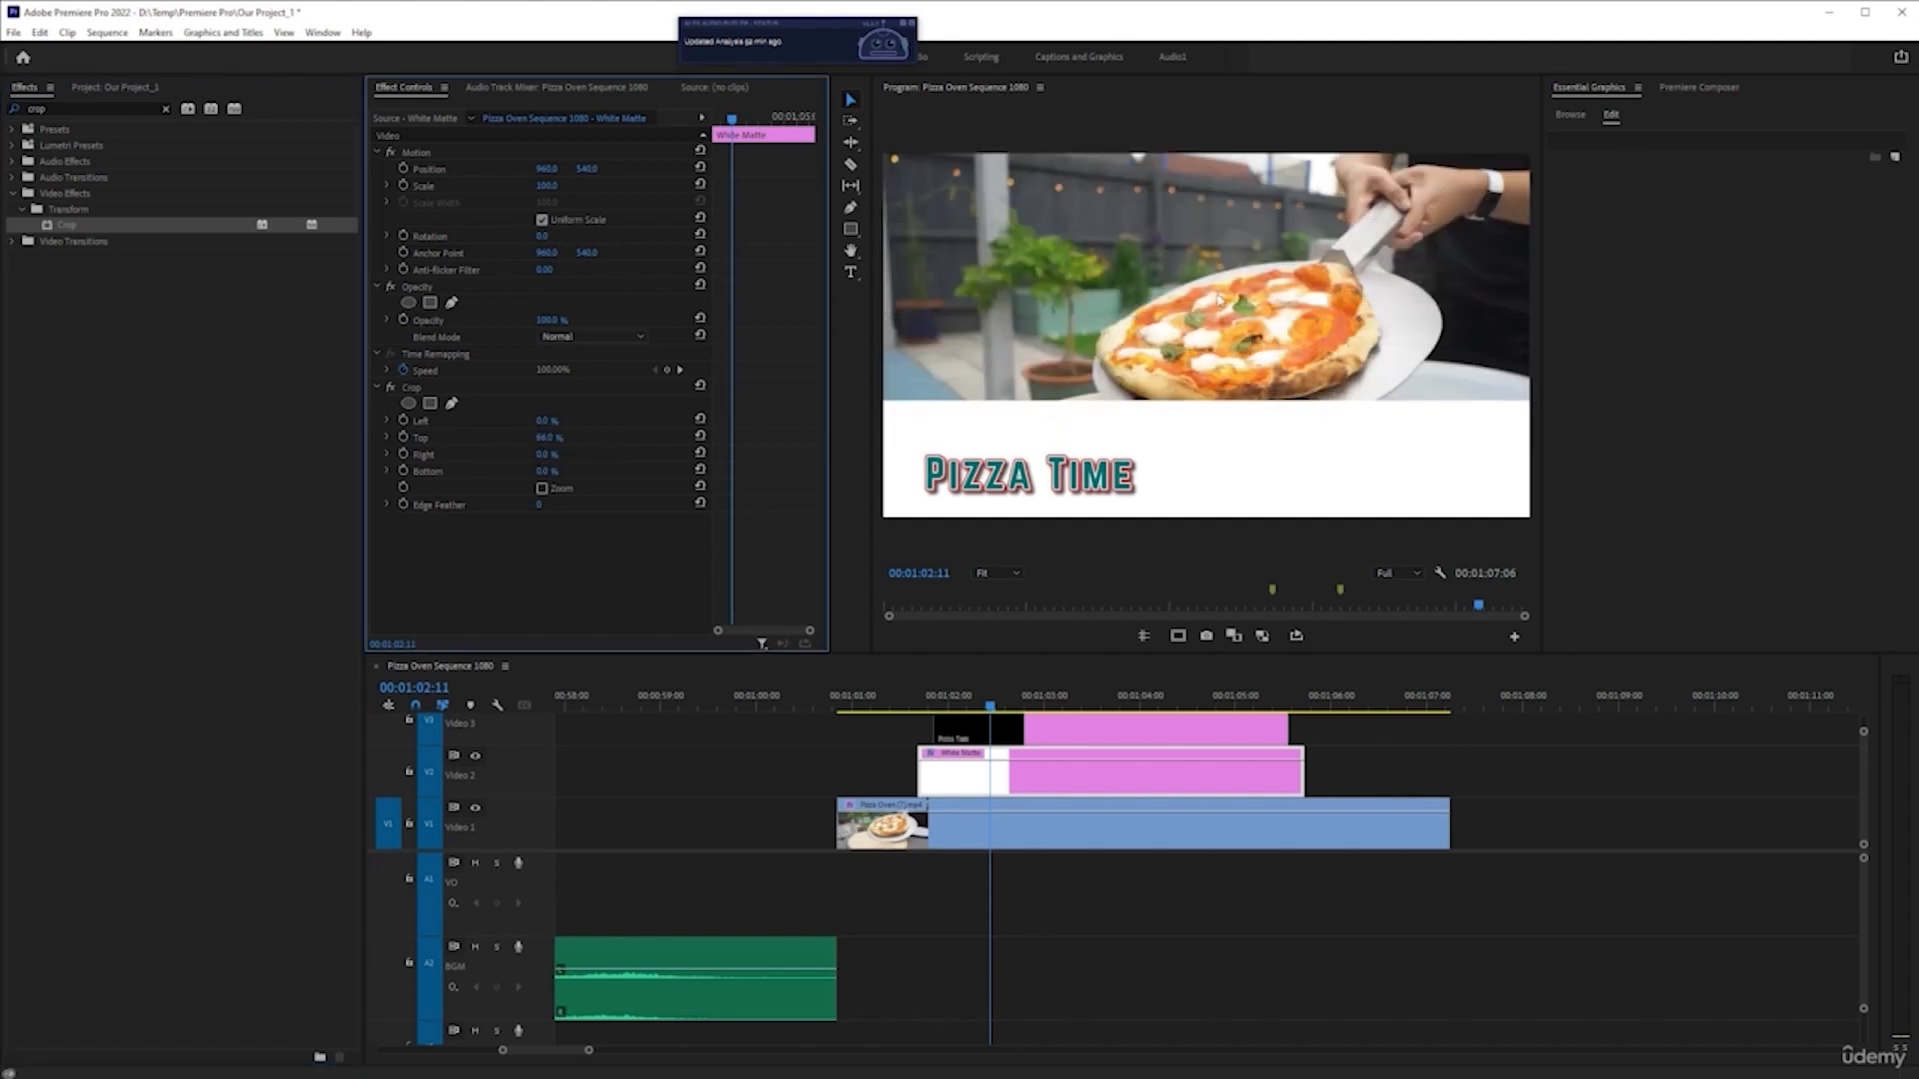
pyautogui.hotkey('ctrl', 'z')
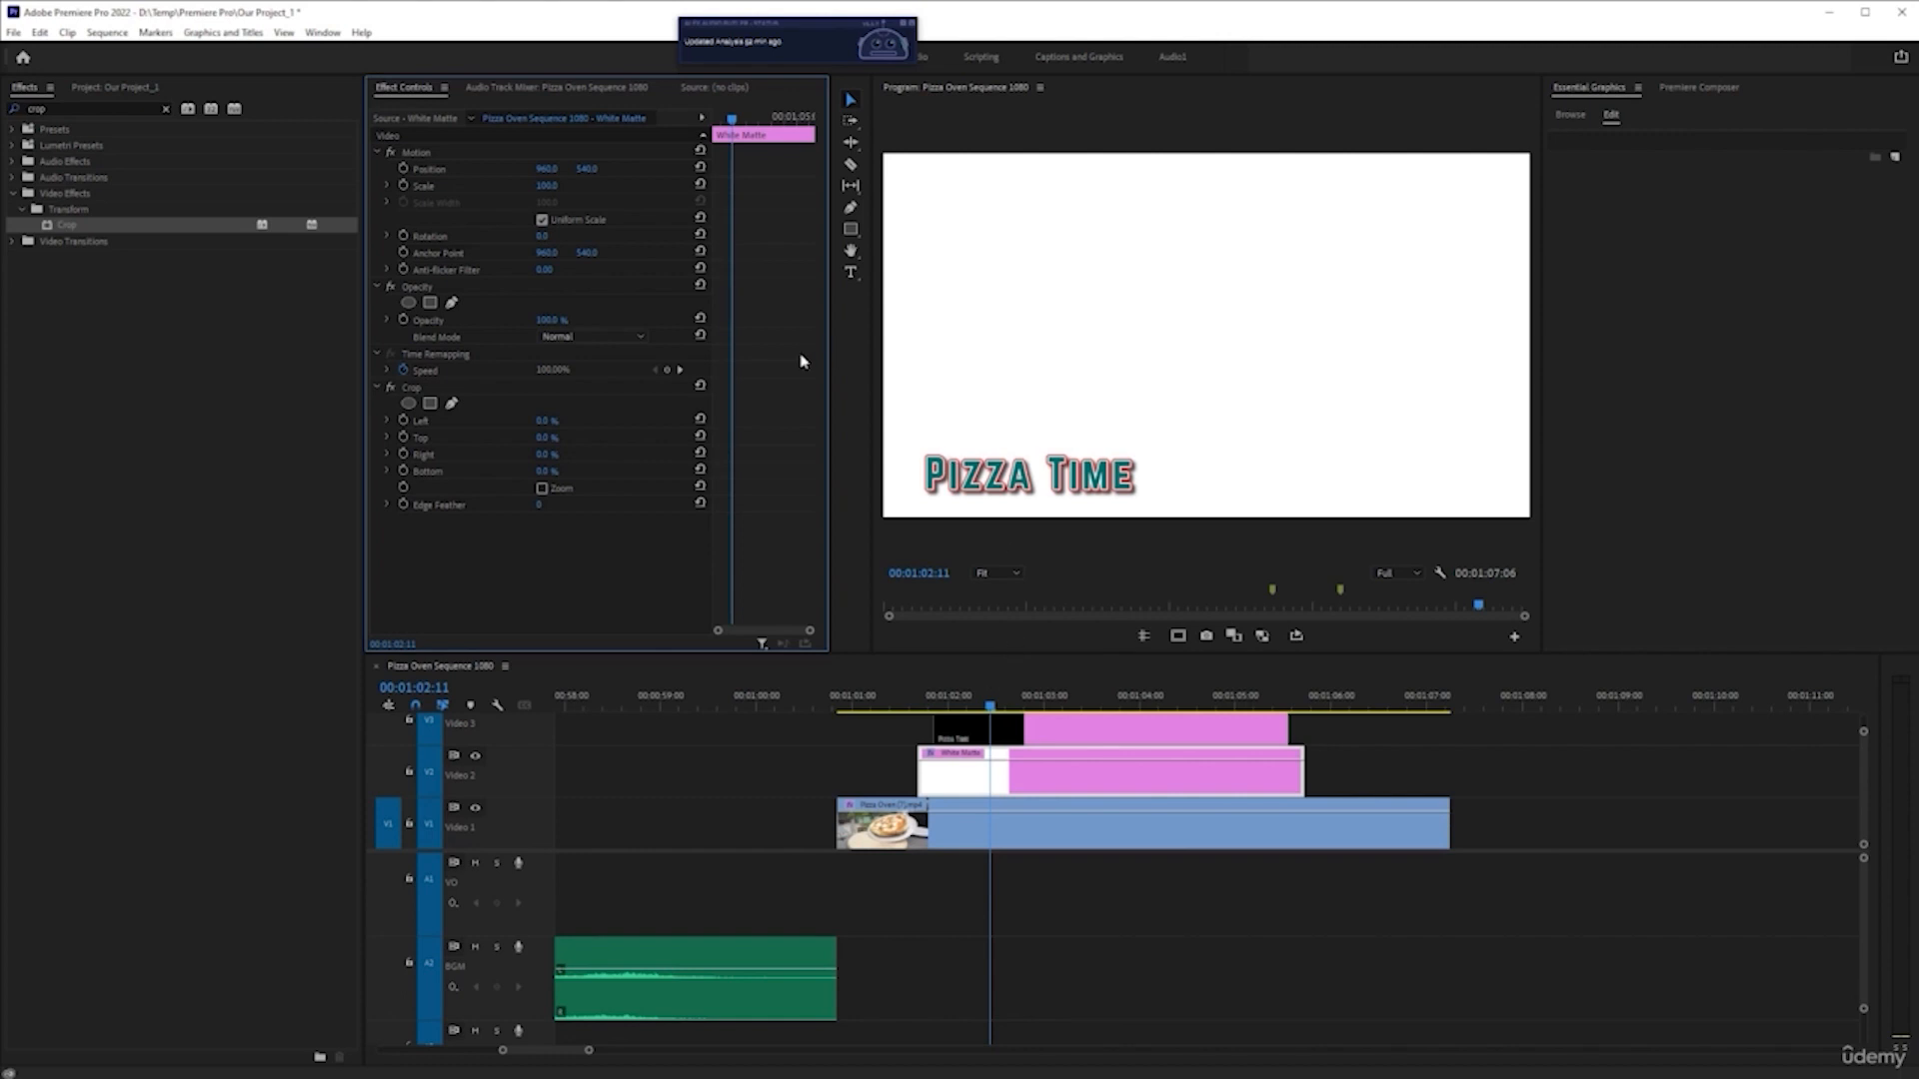
pyautogui.click(1099, 782)
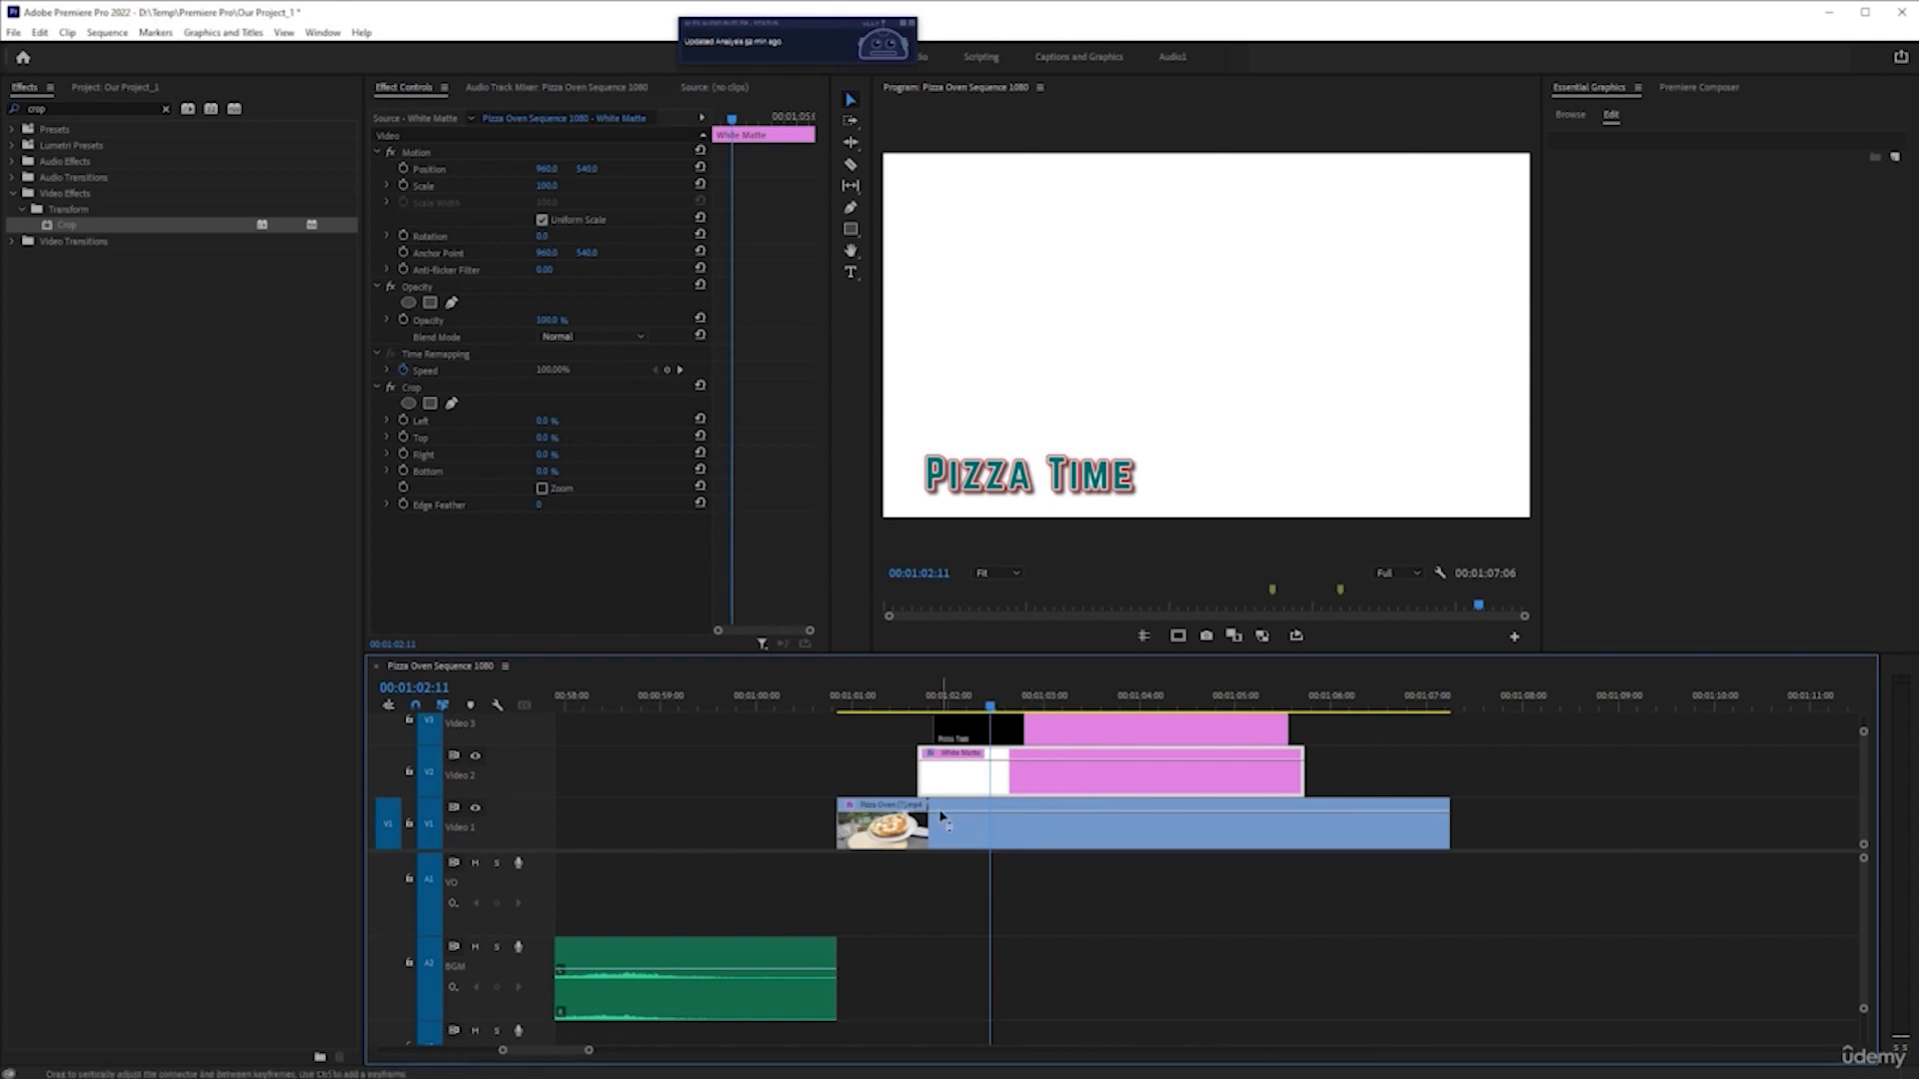
pyautogui.hotkey('ctrl', 's')
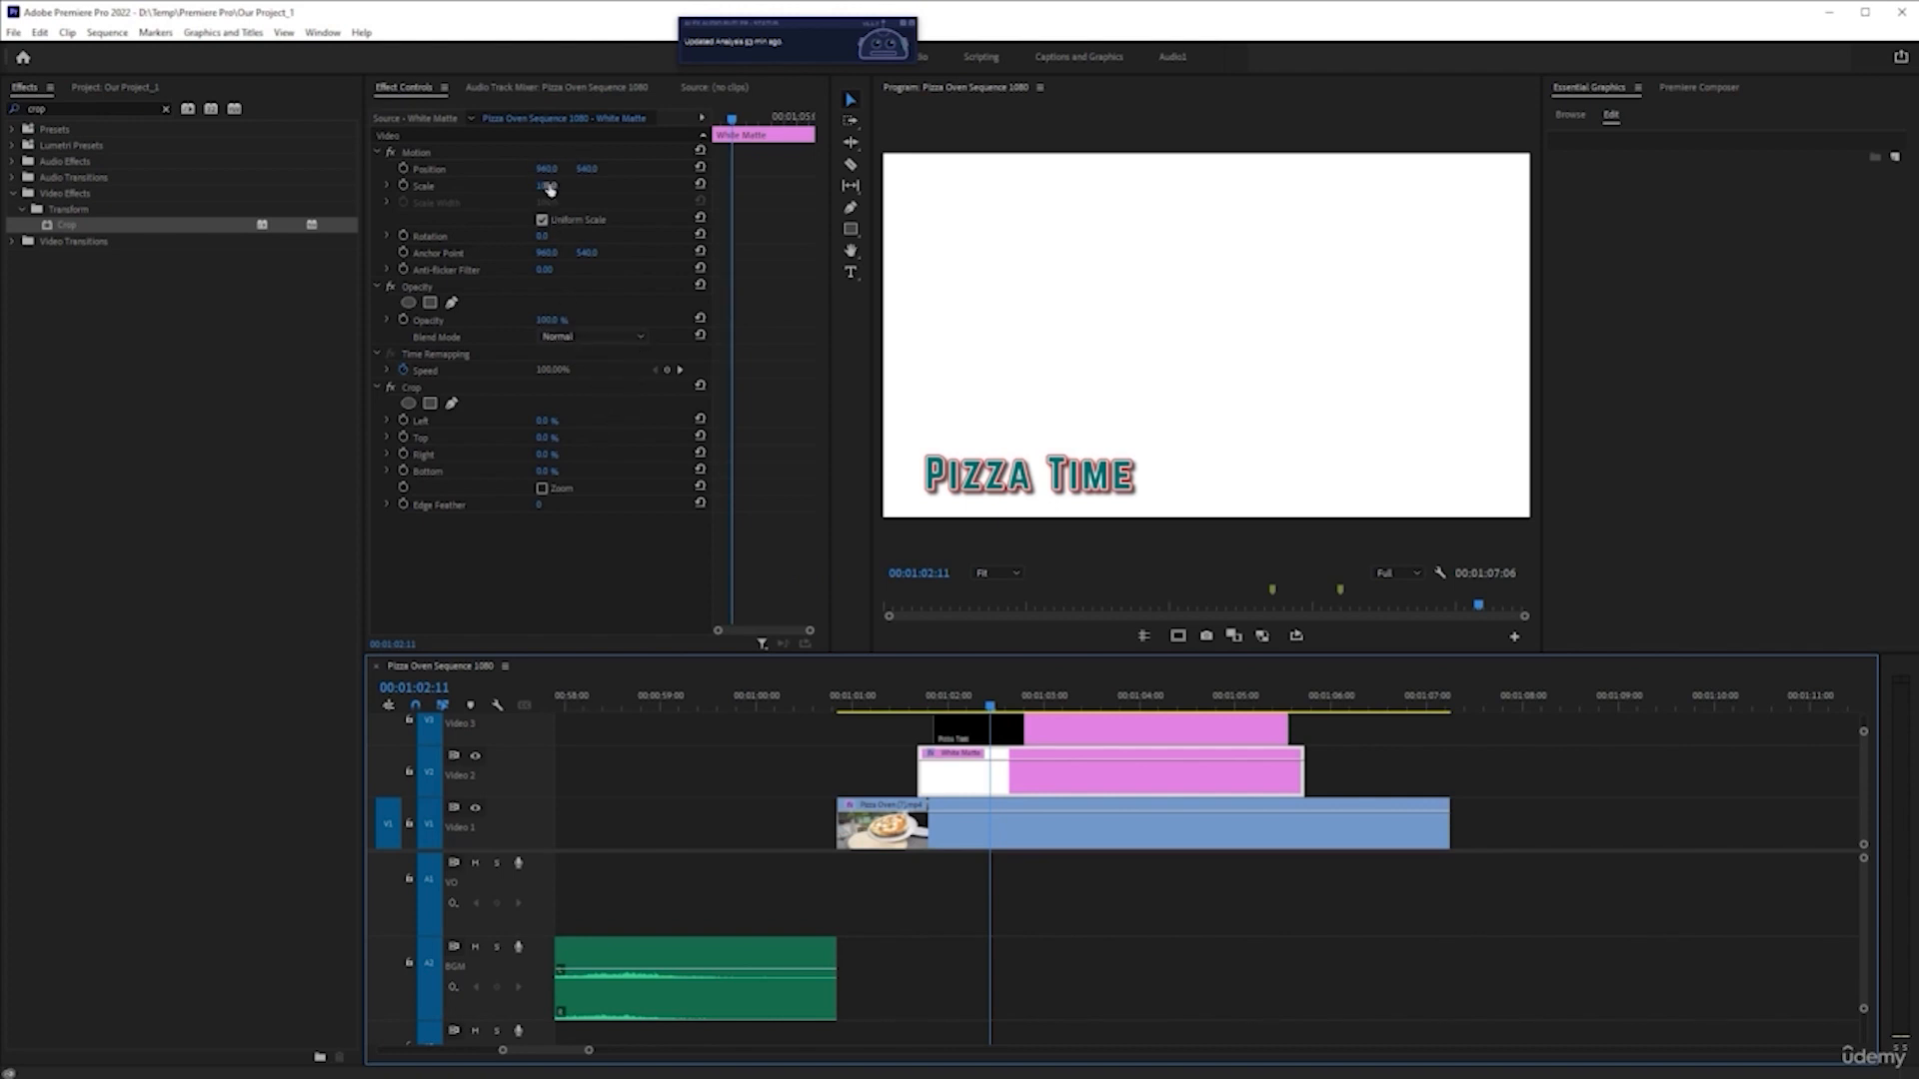
# - Lower the White Matte's opacity to 24 % and disable the clip in the timeline
pyautogui.click(544, 321)
pyautogui.moveTo(545, 322); pyautogui.dragTo(436, 338)
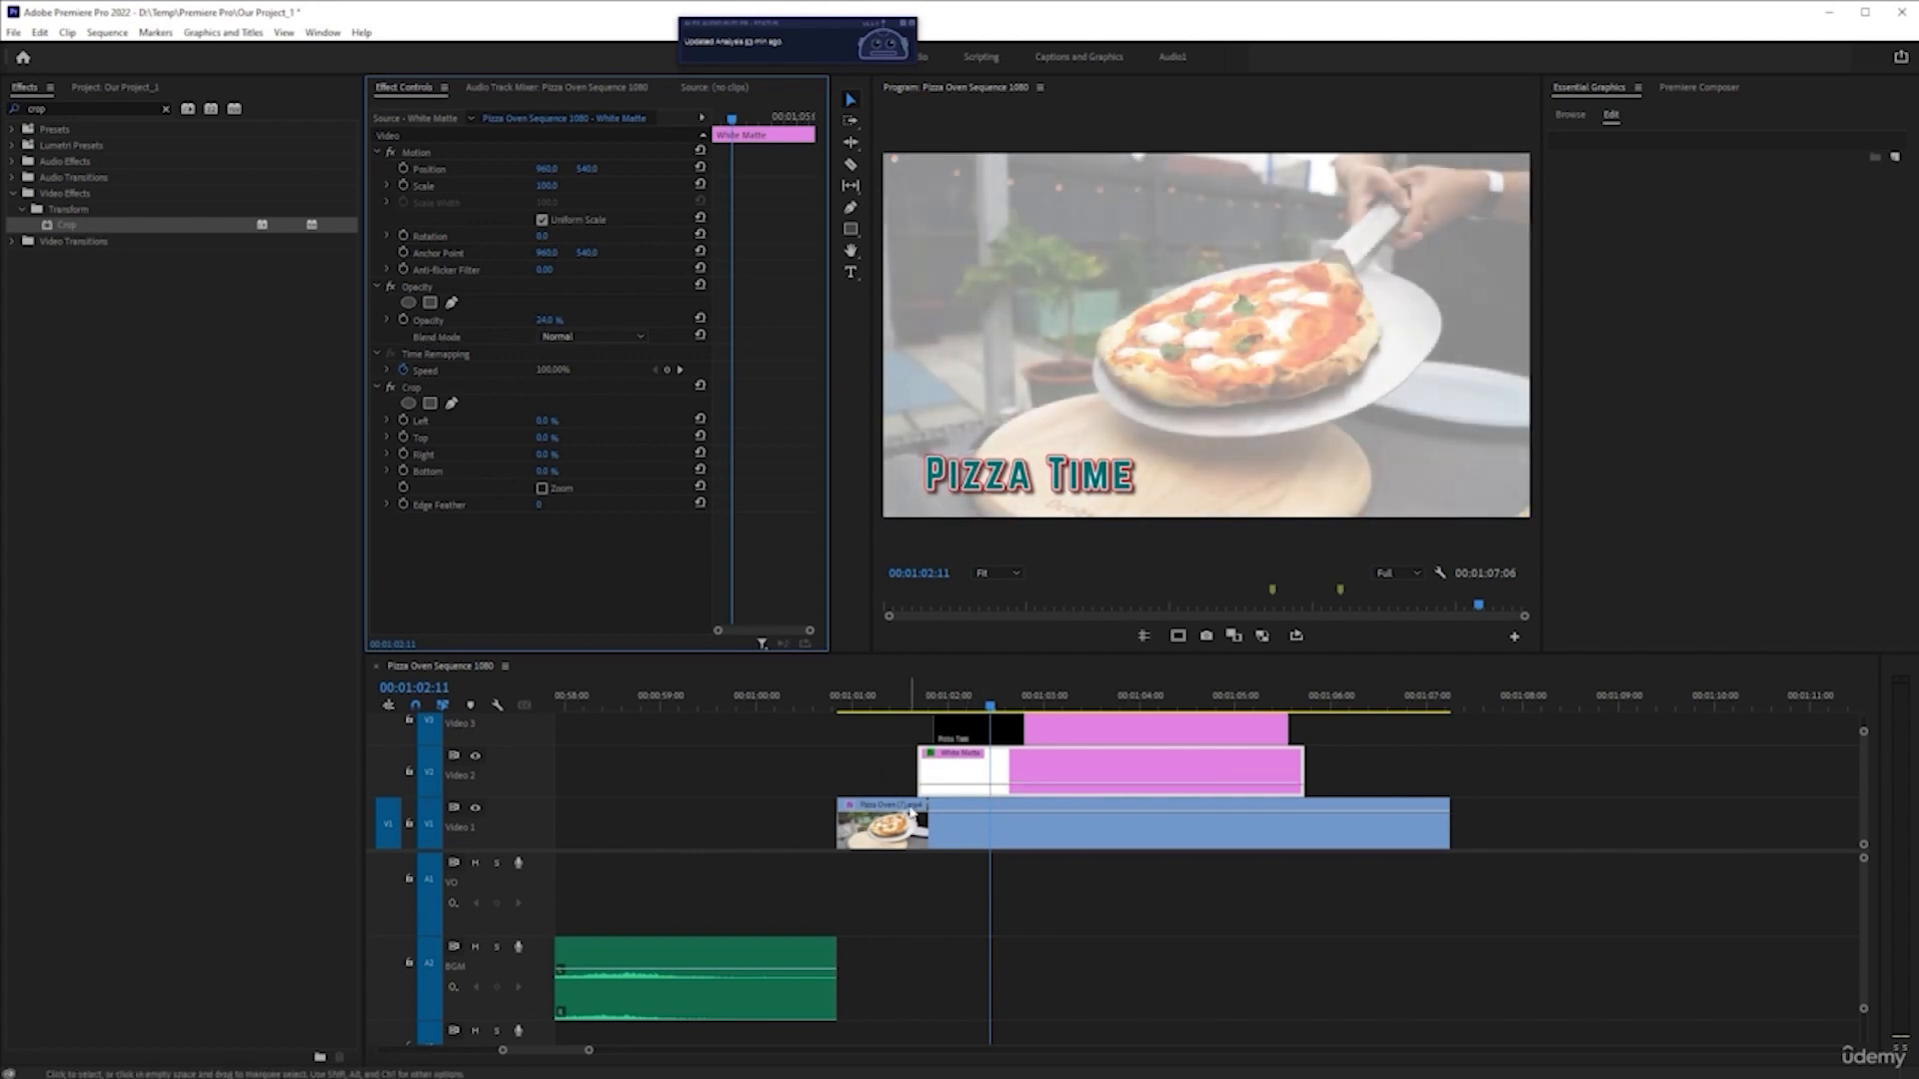
pyautogui.click(993, 769)
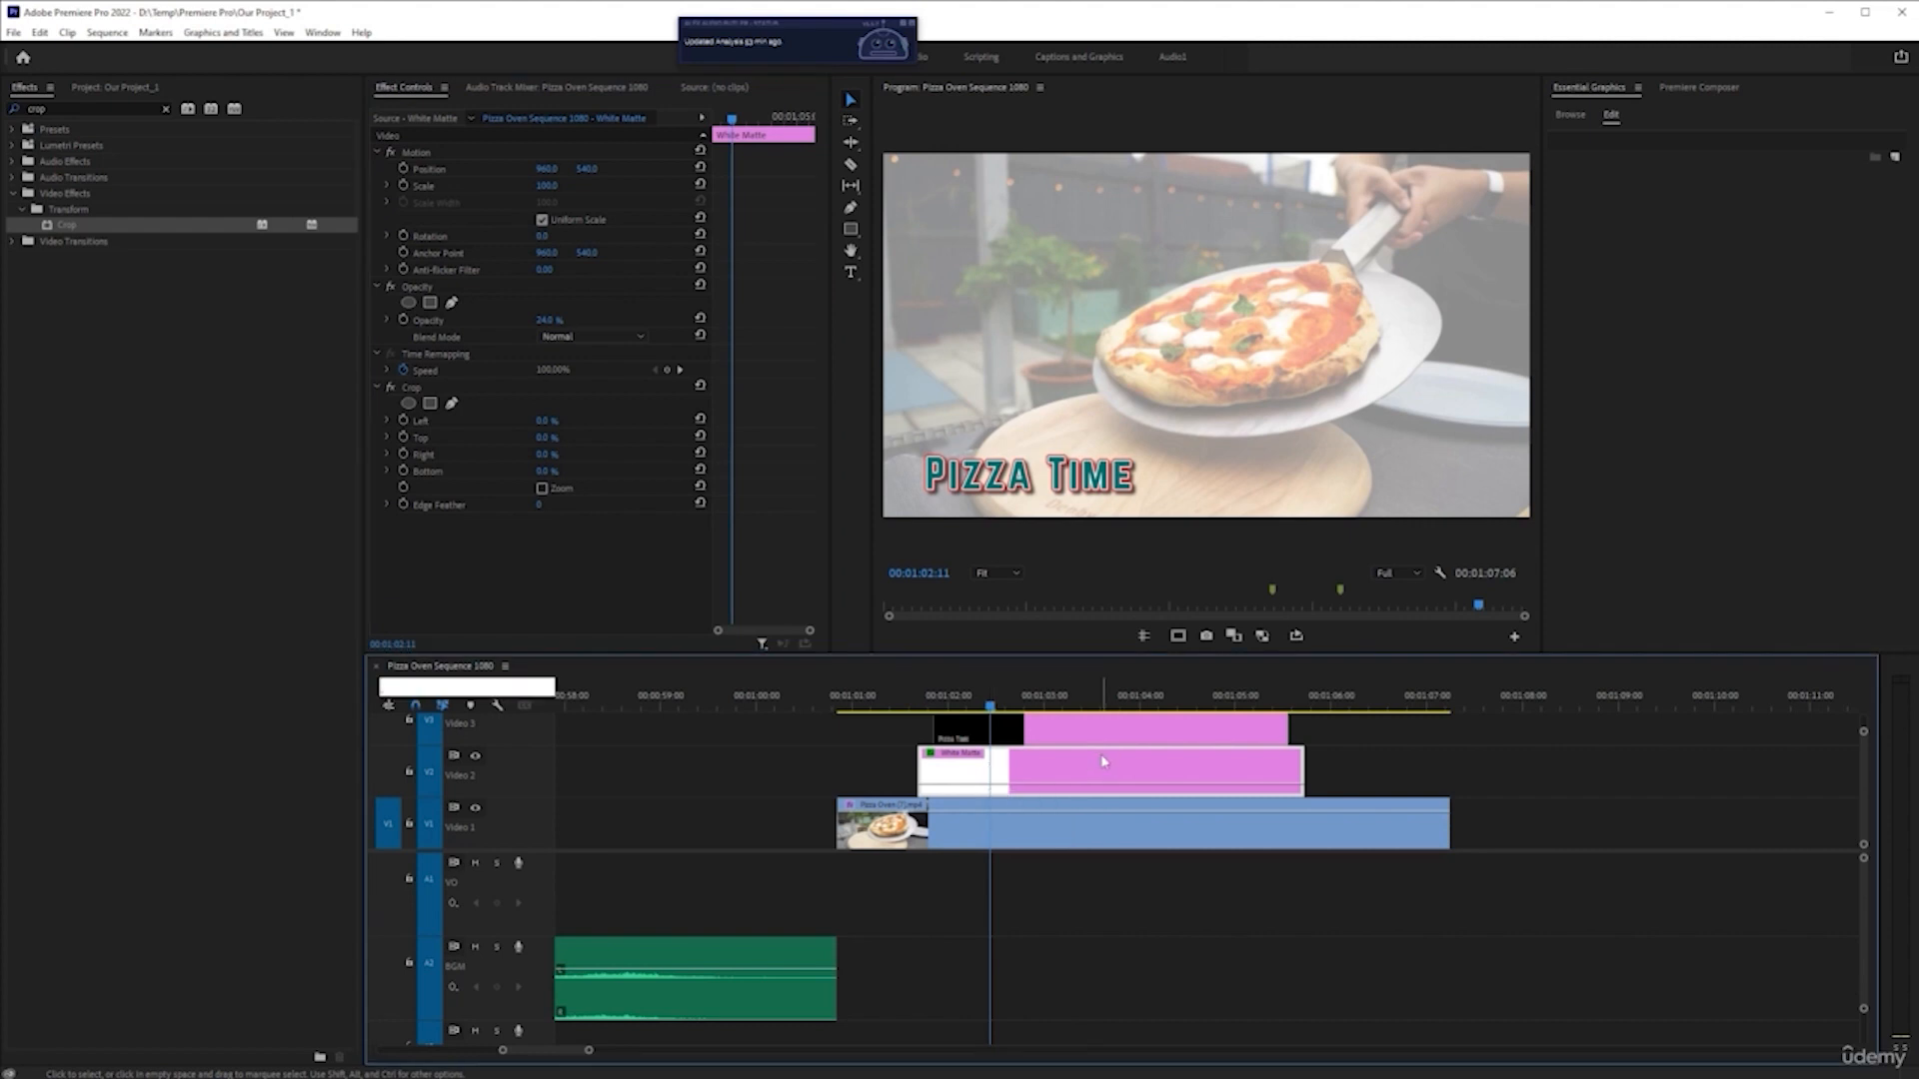
pyautogui.click(1065, 877)
pyautogui.click(1074, 775)
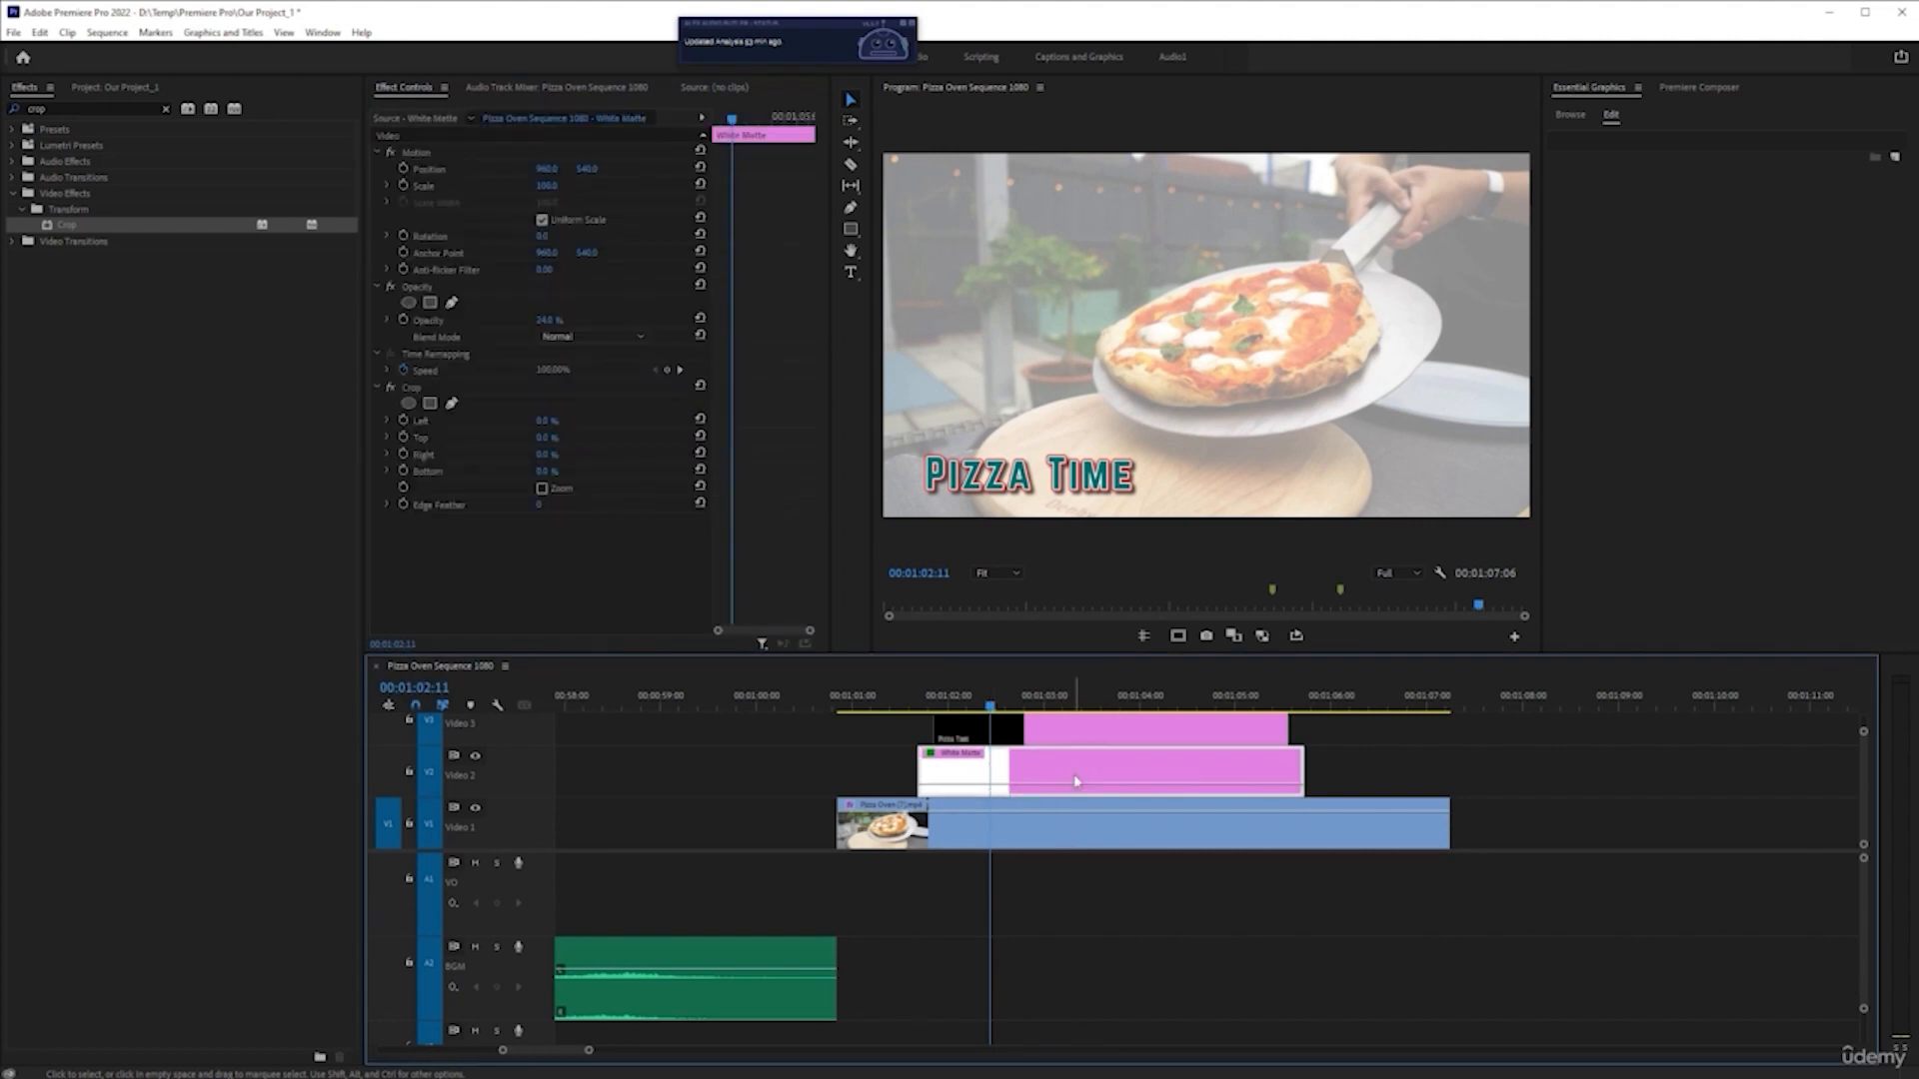
pyautogui.hotkey('shift', 'e')
# - Try lowering the opacity of the pizza clip on Video 1, undo it, and re-enable the White Matte
pyautogui.click(1013, 824)
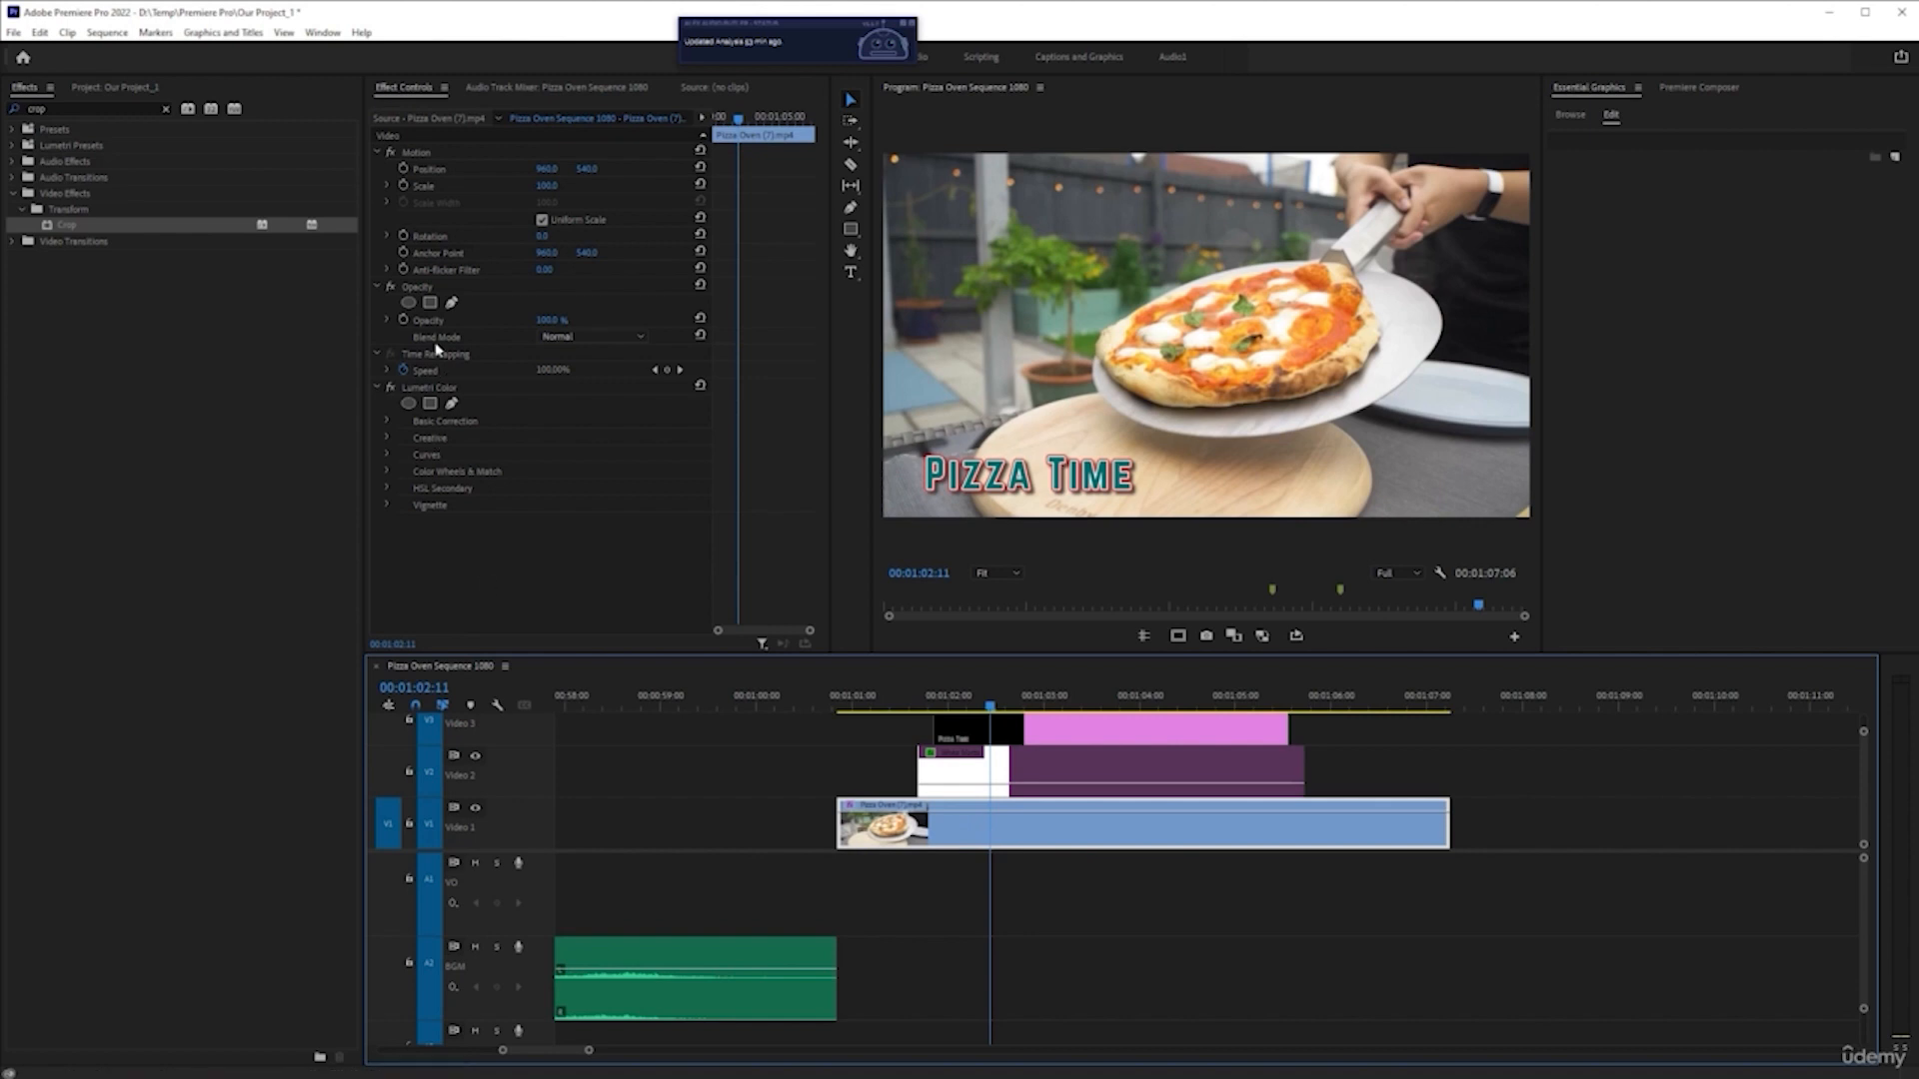
pyautogui.moveTo(549, 320)
pyautogui.mouseDown()
pyautogui.moveTo(514, 329)
pyautogui.moveTo(544, 333)
pyautogui.mouseUp()
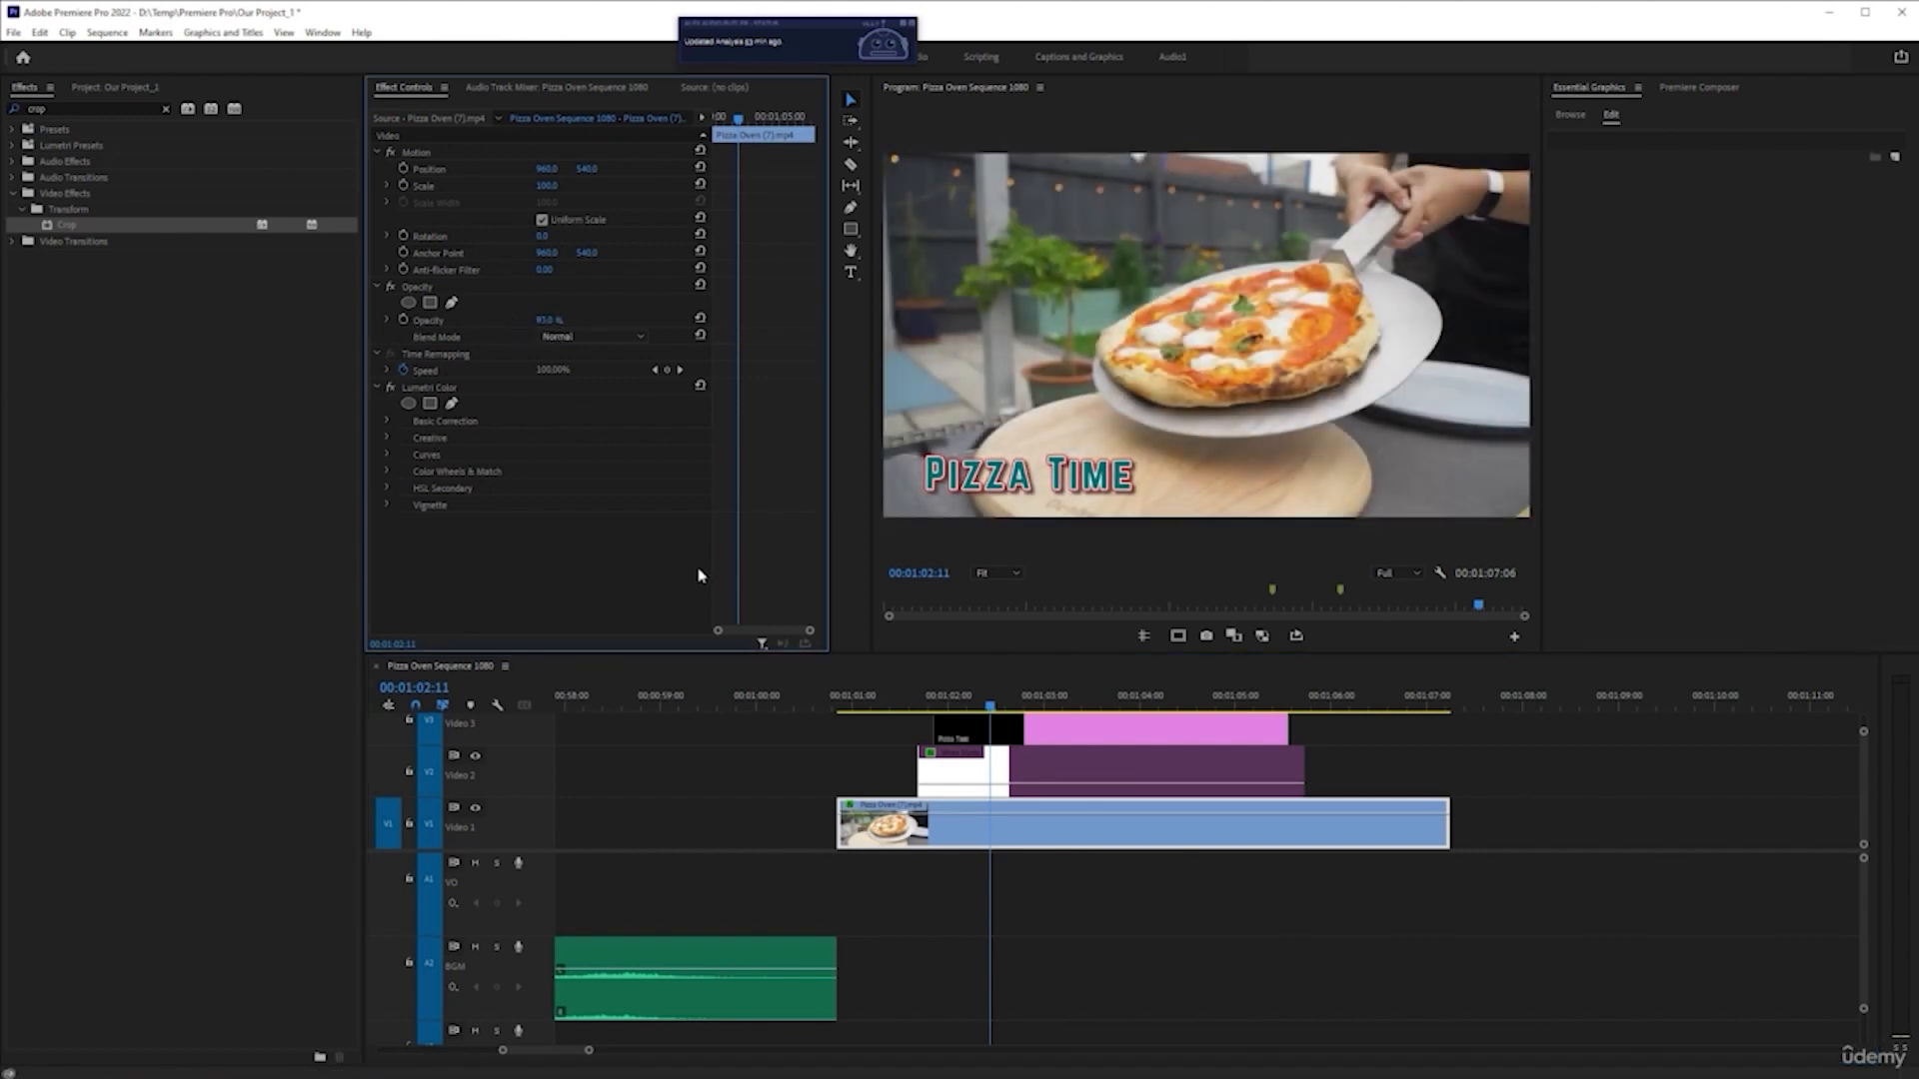
pyautogui.hotkey('ctrl', 'z')
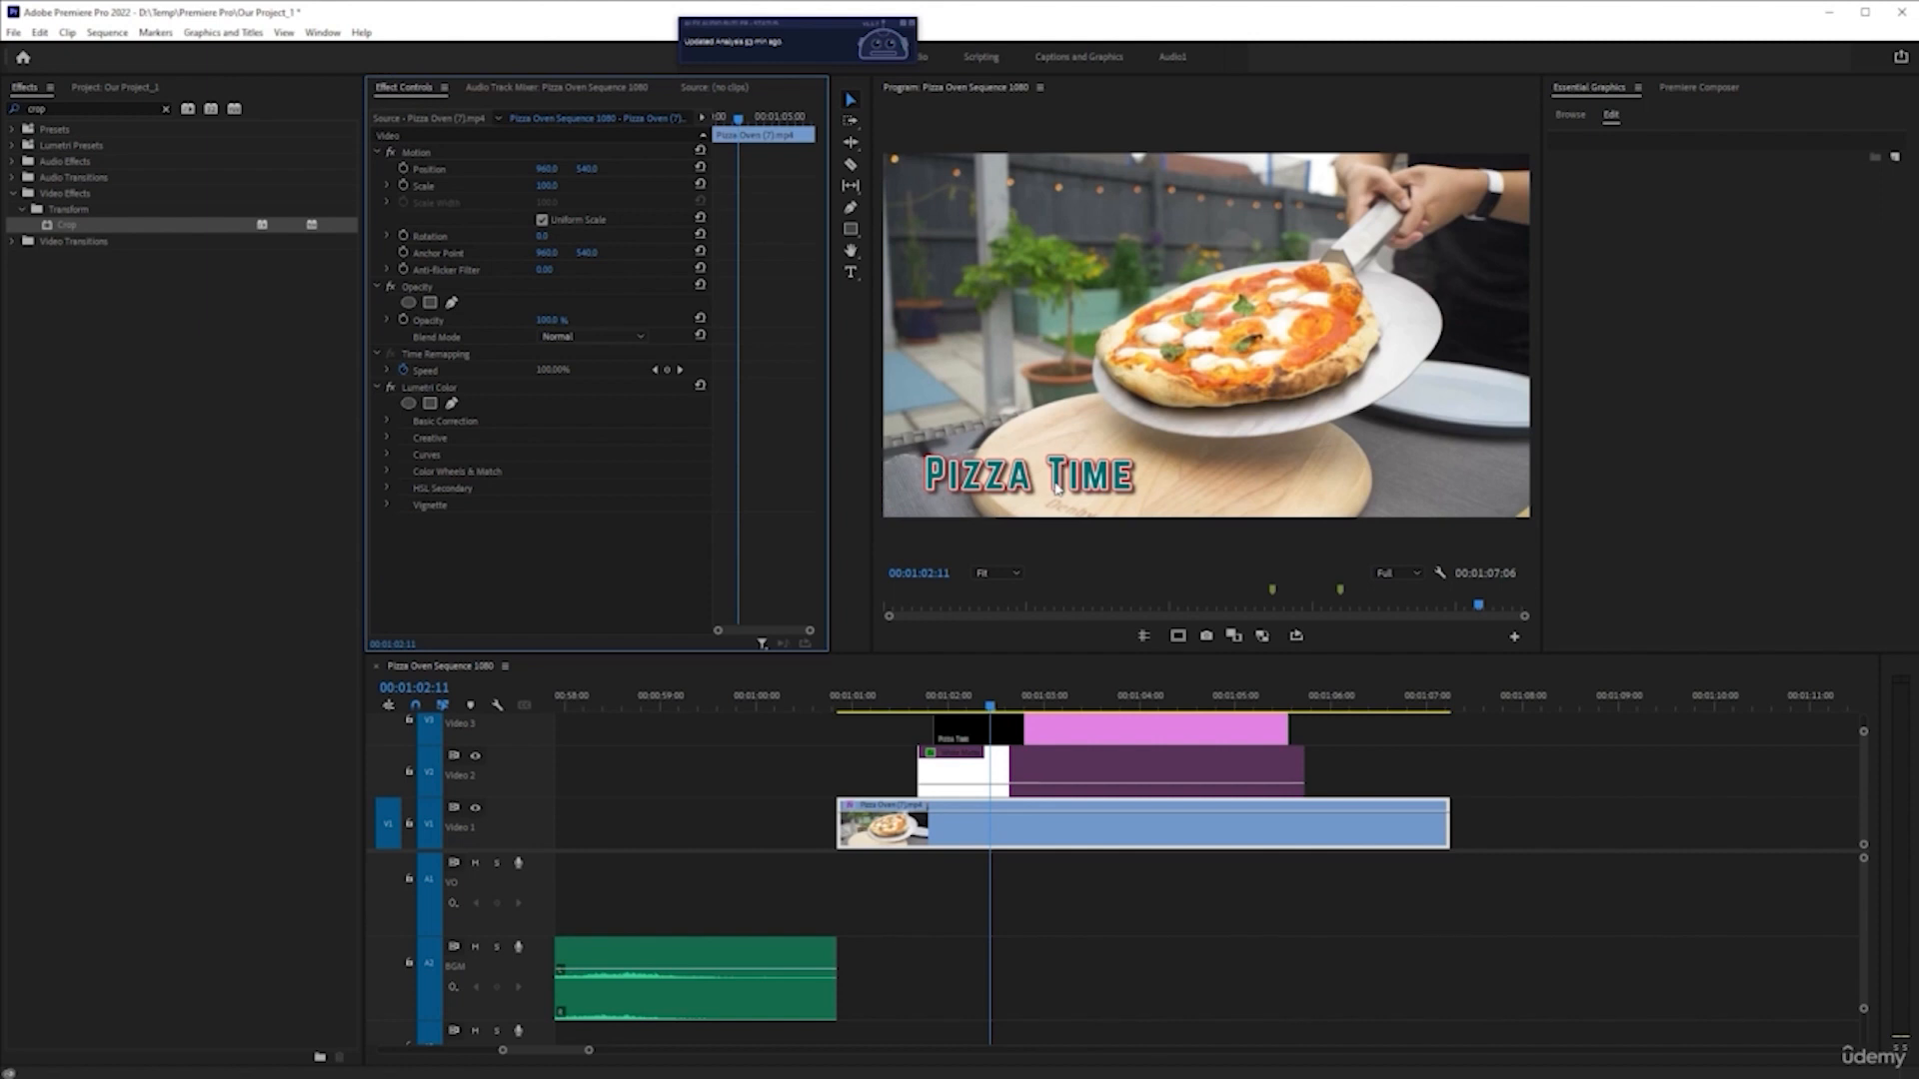
pyautogui.click(997, 772)
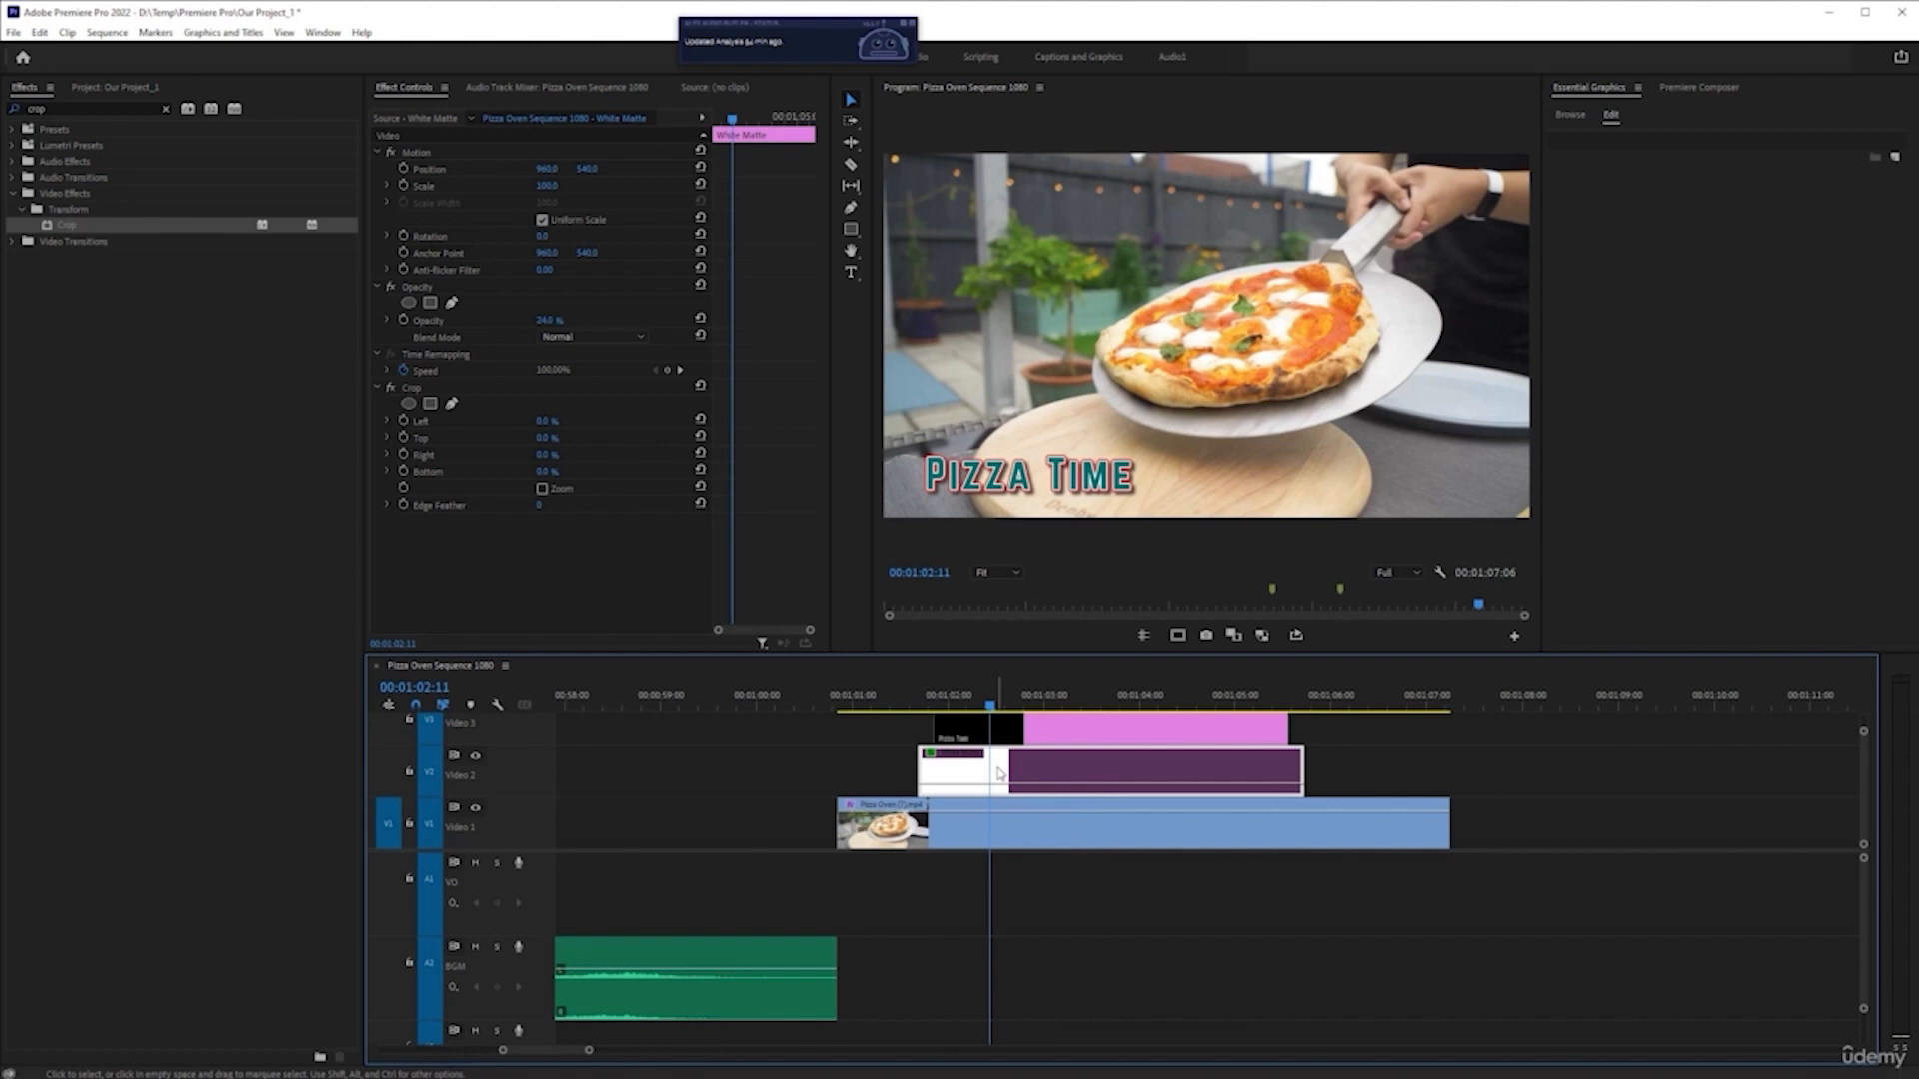
pyautogui.moveTo(999, 772)
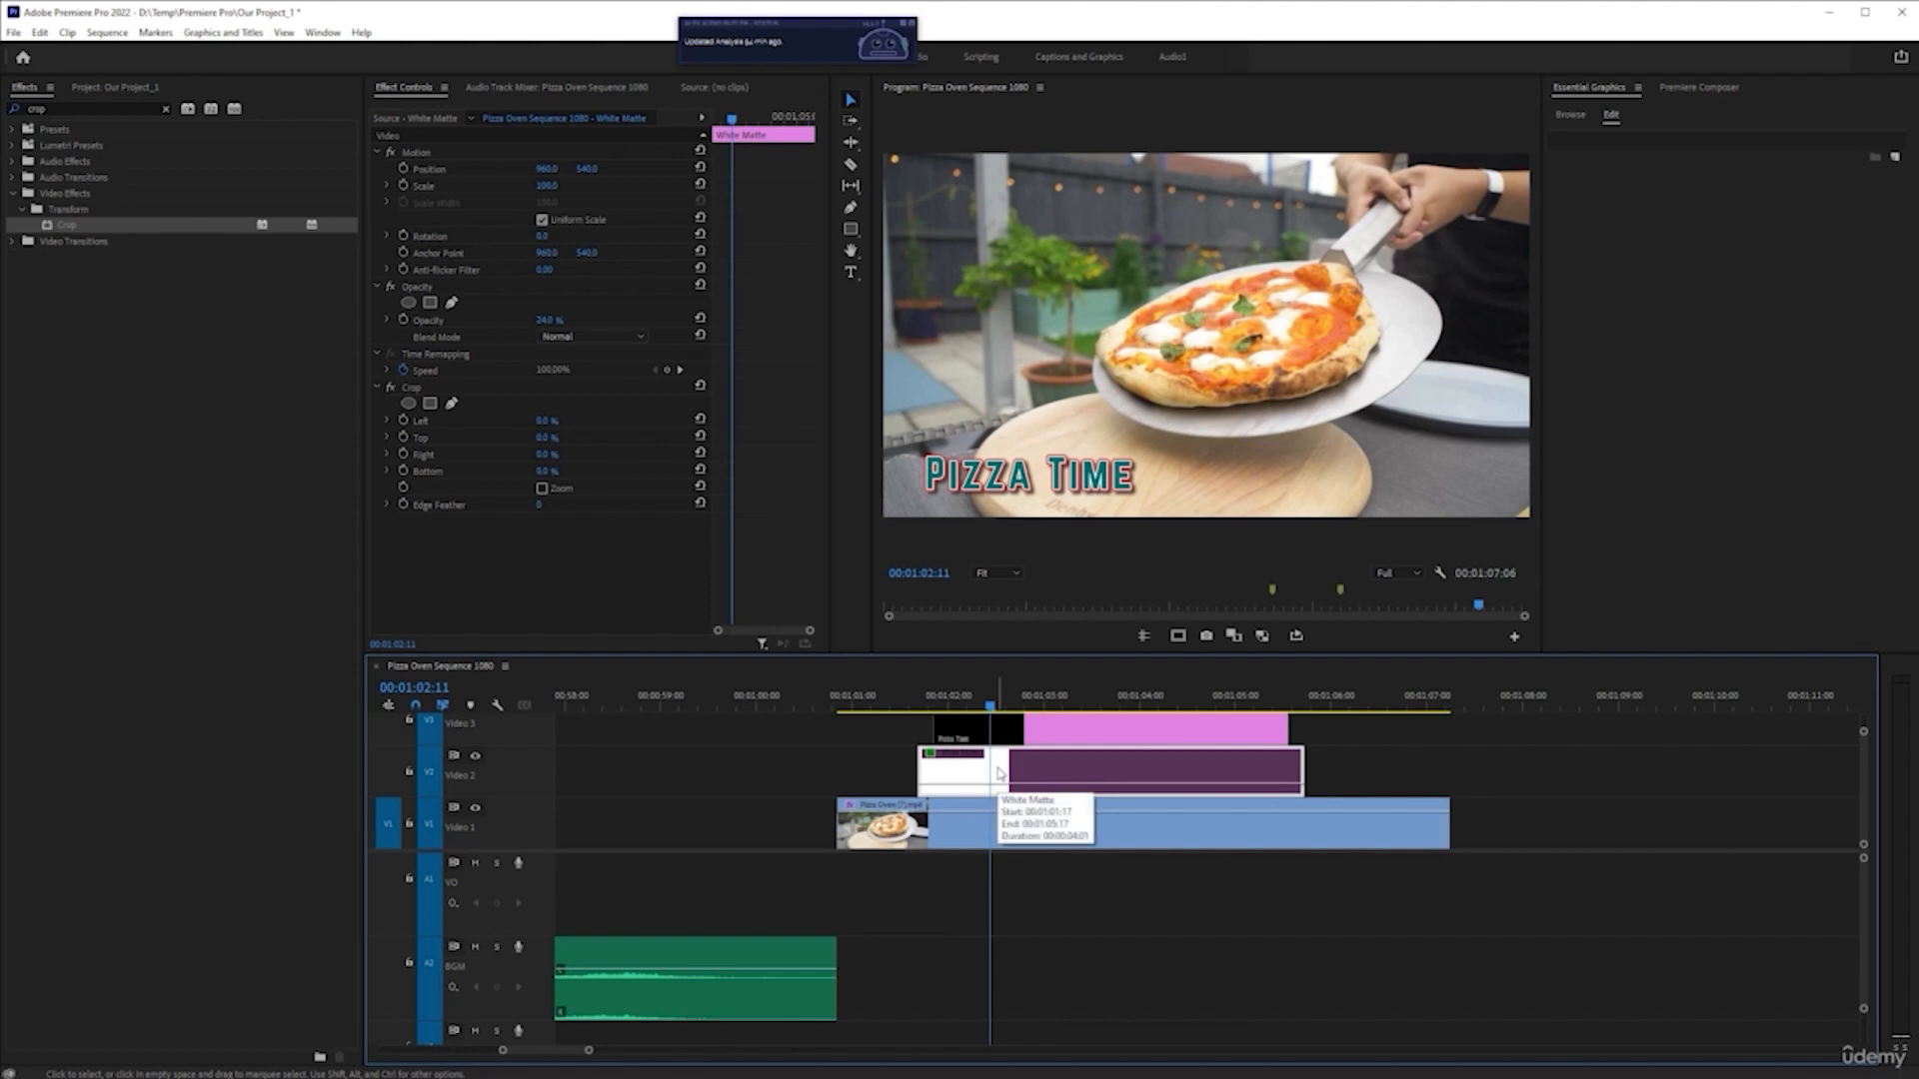
pyautogui.hotkey('shift', 'e')
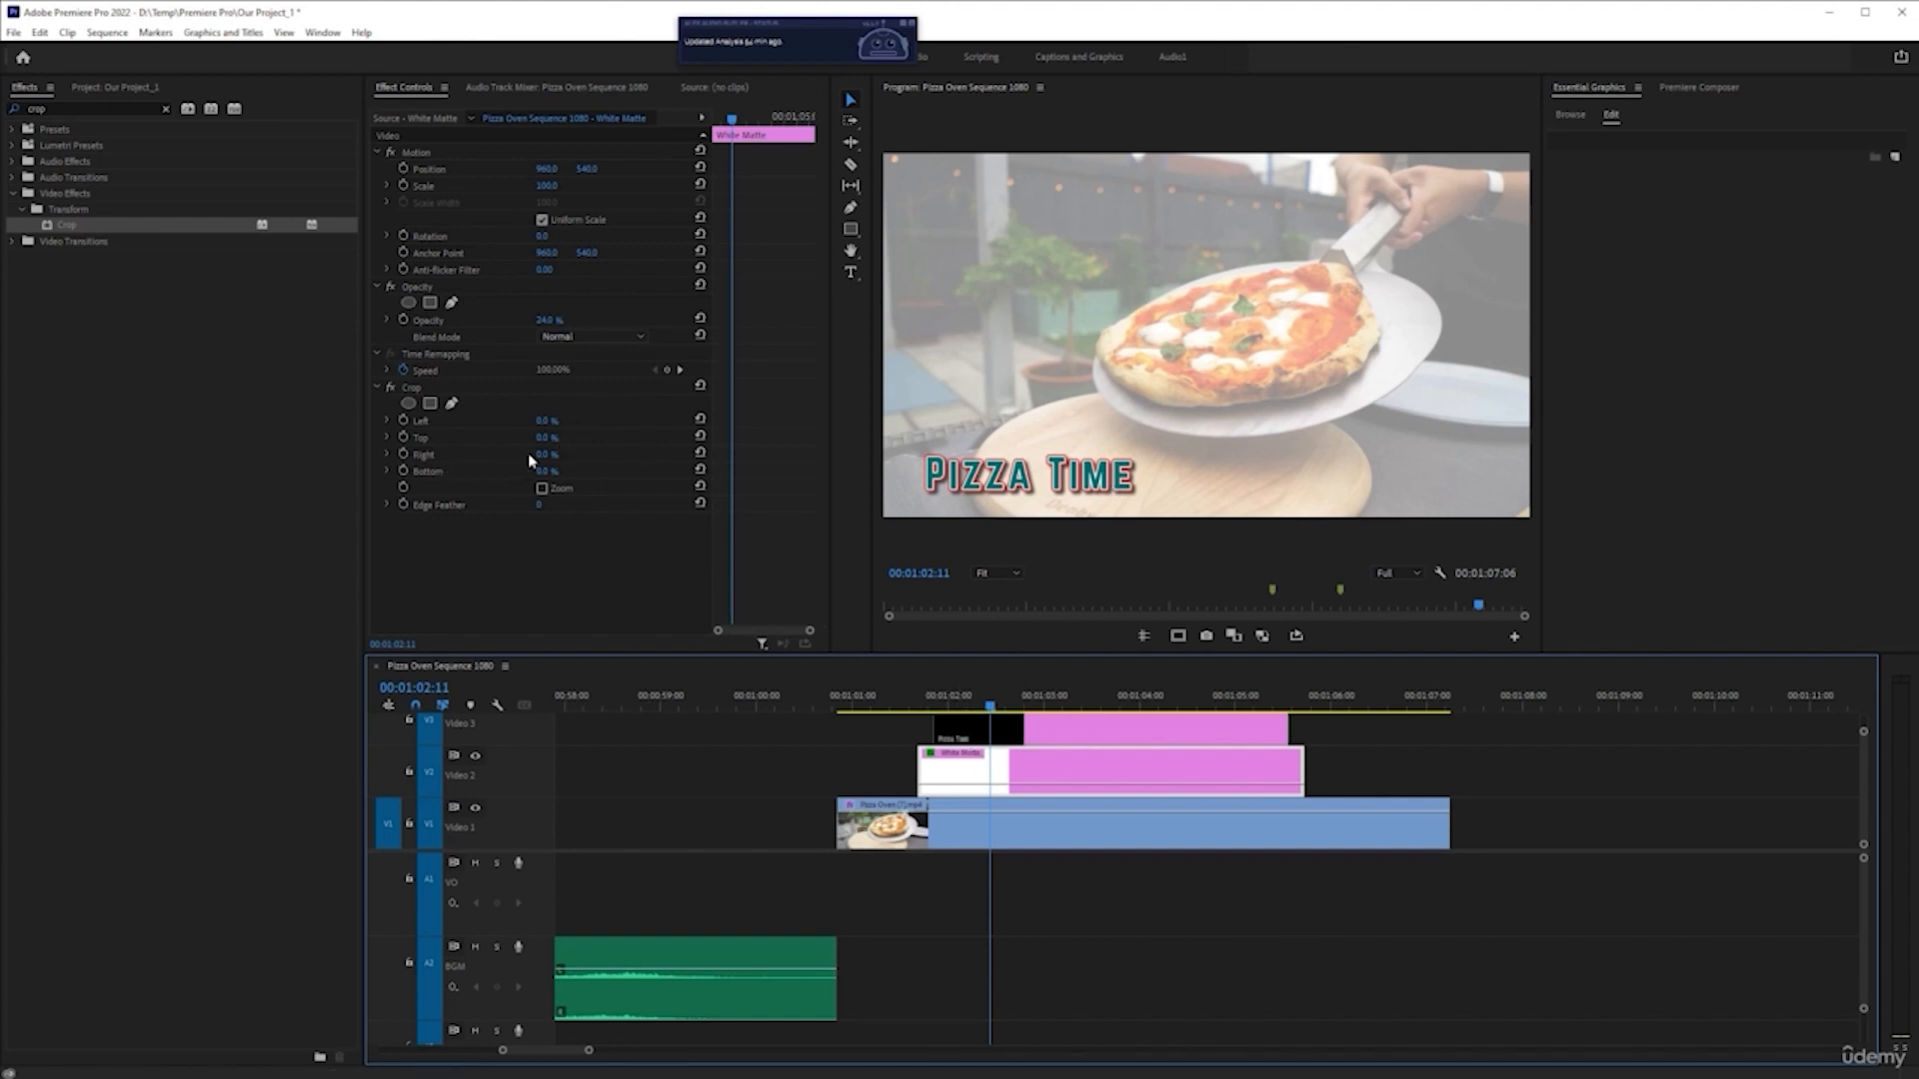
# - Crop the White Matte by 79 % at the top and 58 % at the right, and set its opacity to 100 %
pyautogui.moveTo(542, 439); pyautogui.dragTo(634, 455)
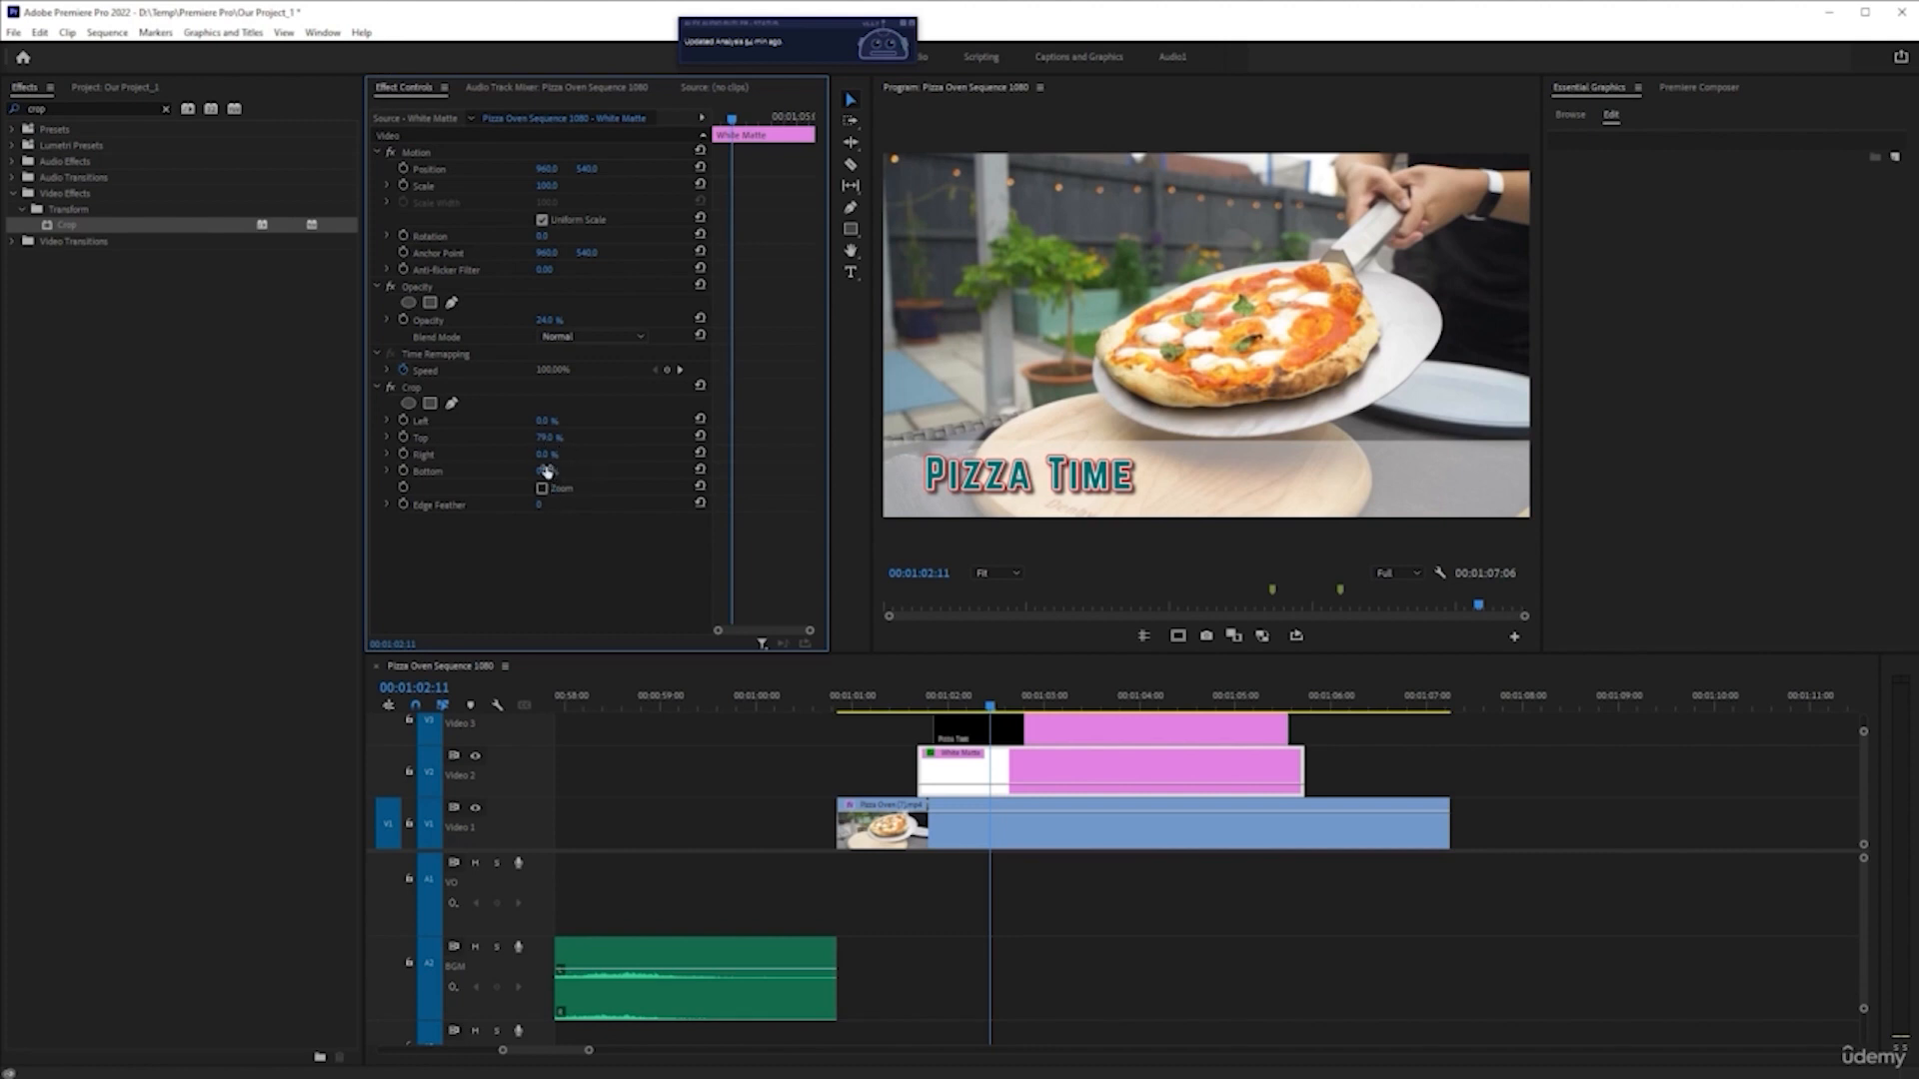
pyautogui.moveTo(546, 459); pyautogui.dragTo(611, 486)
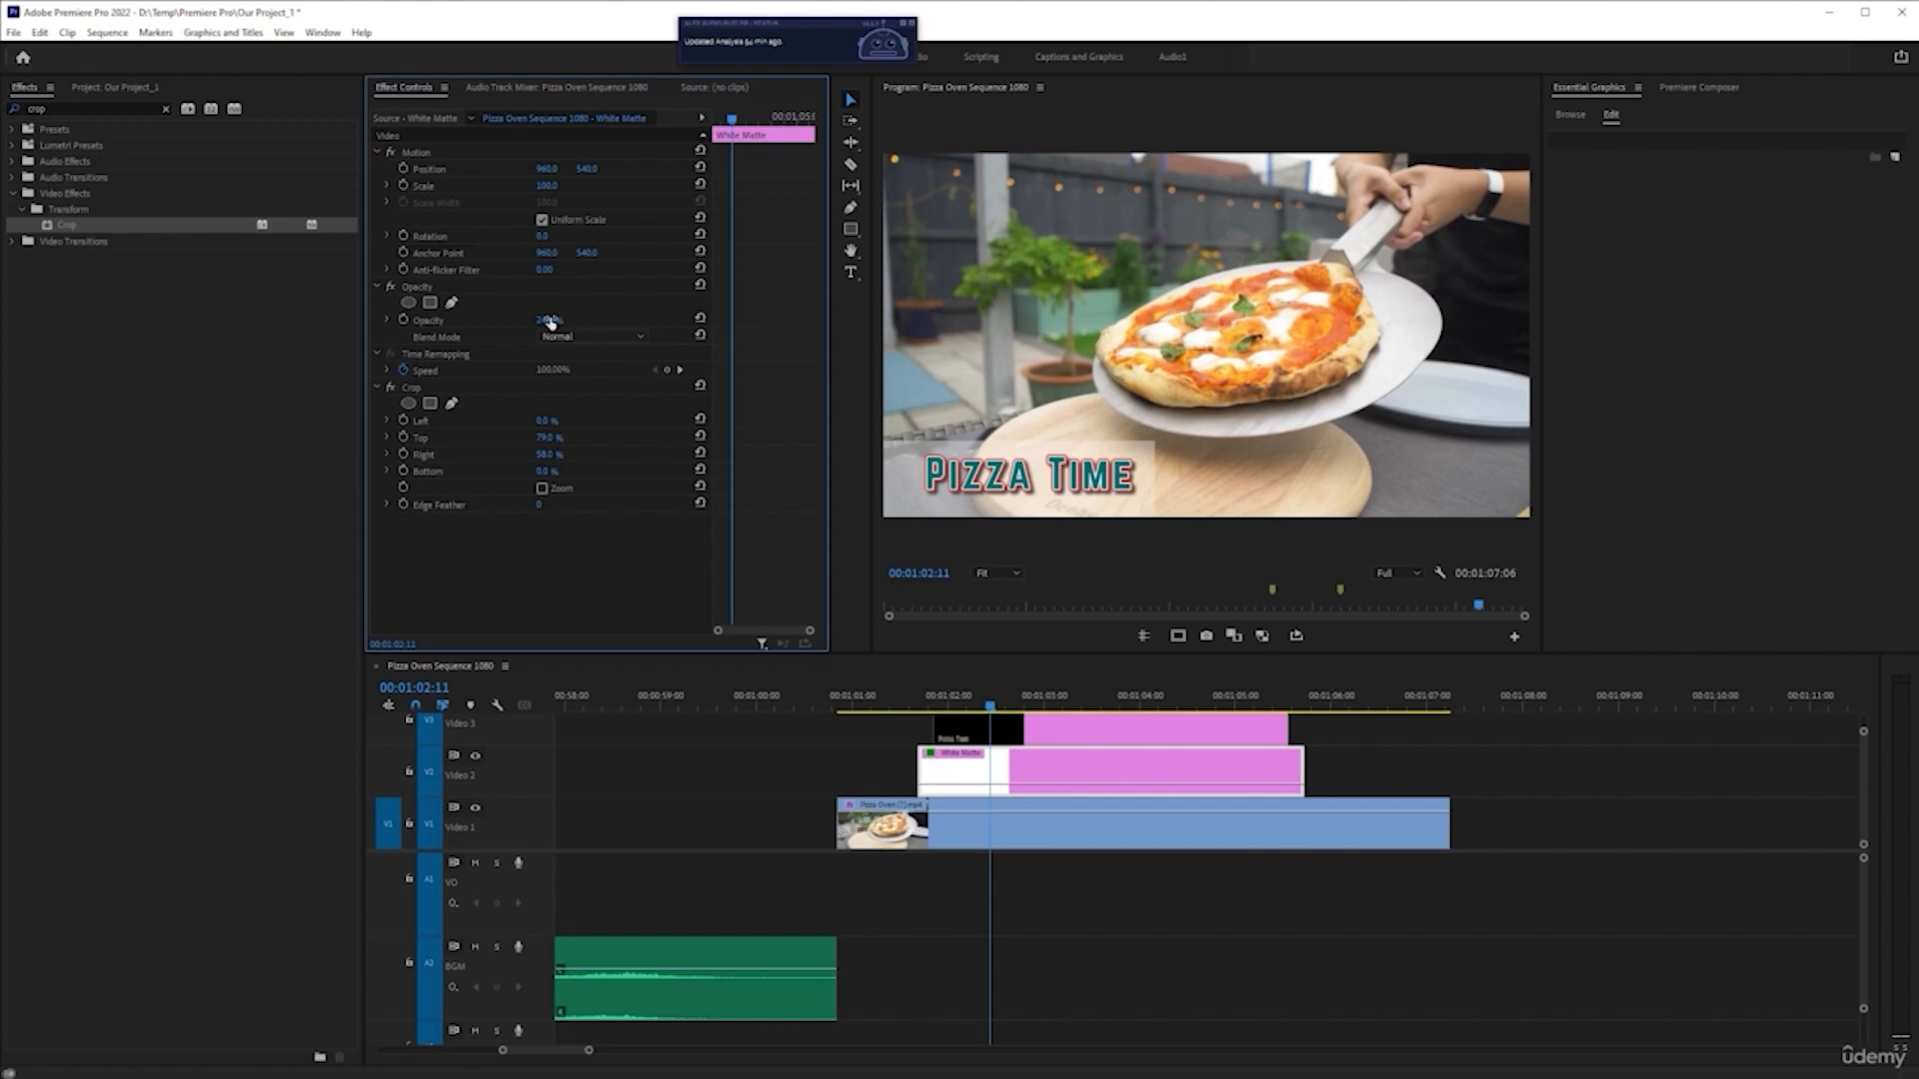
pyautogui.moveTo(549, 322); pyautogui.dragTo(603, 322)
pyautogui.click(912, 949)
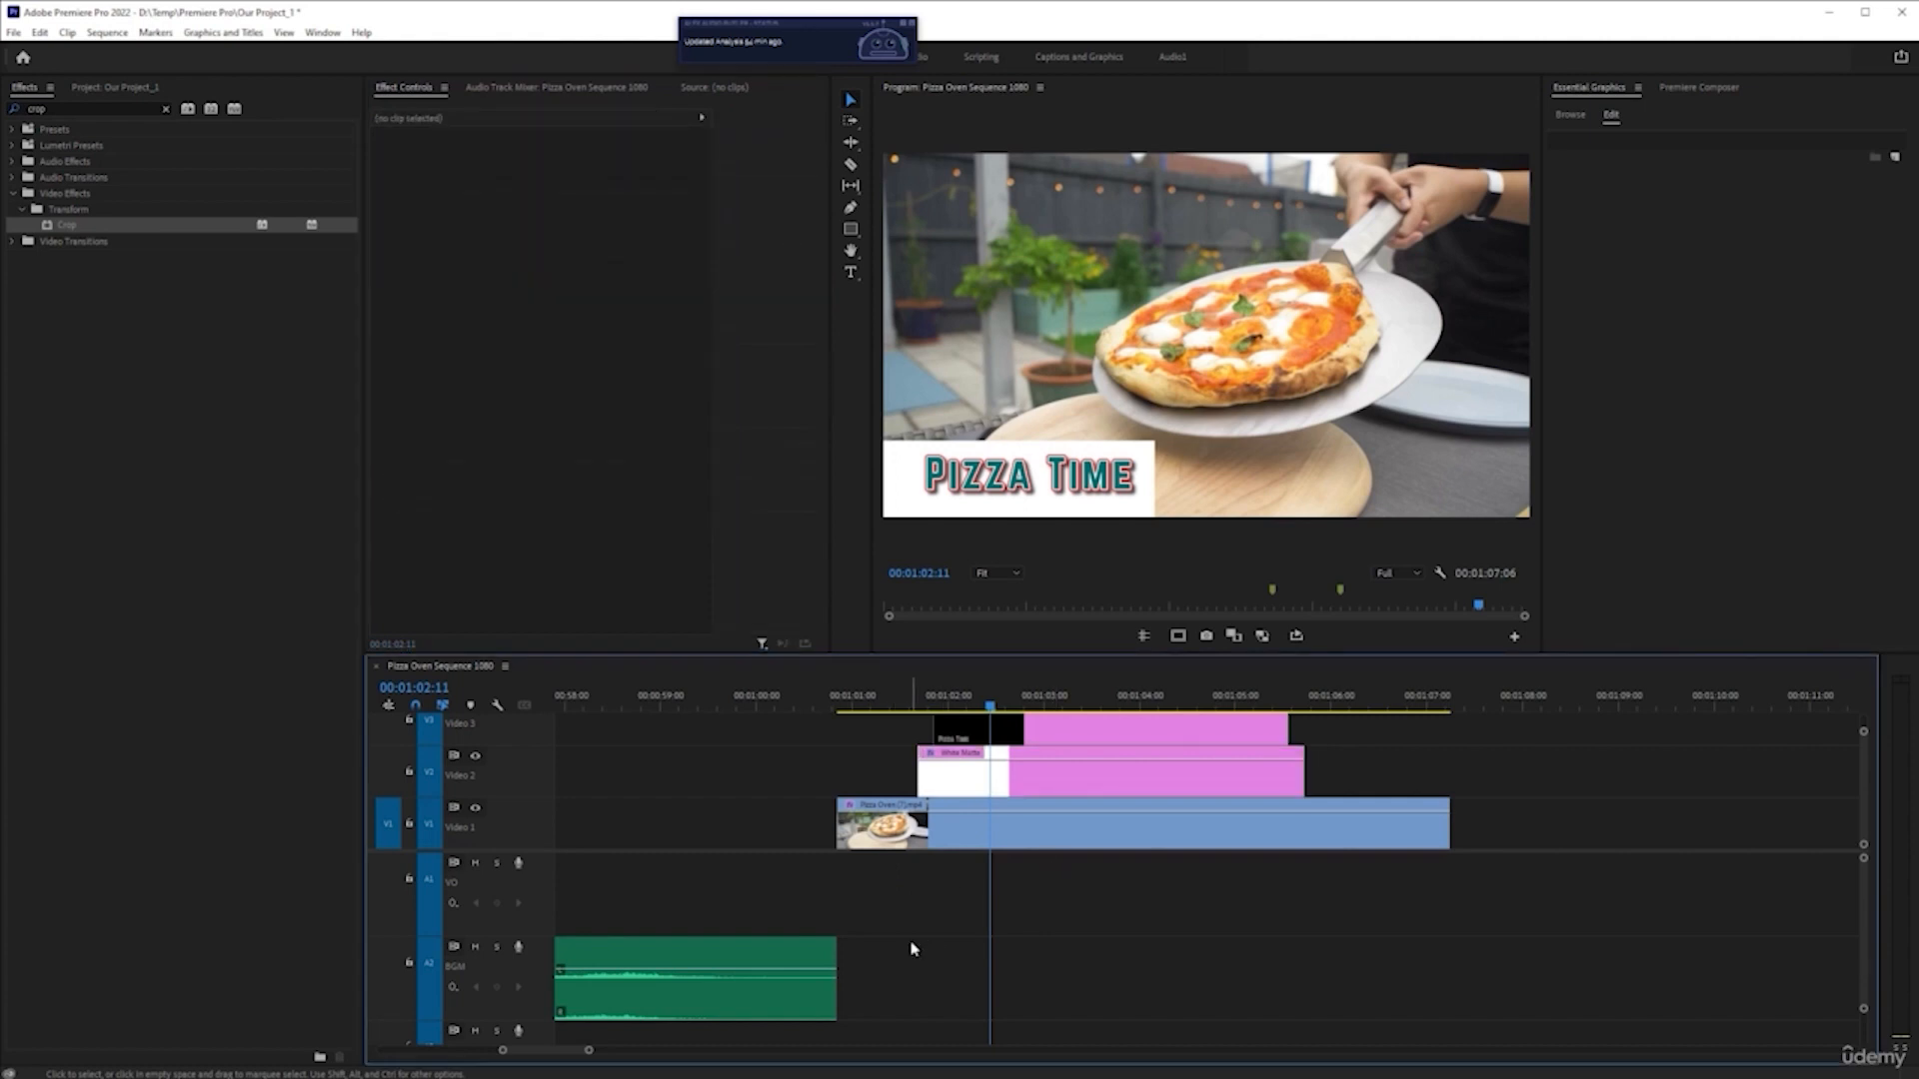
# - Add keyframes for the White Matte's Right crop at the clip start, 00:01:01:17, and at 00:01:02:04
pyautogui.click(950, 777)
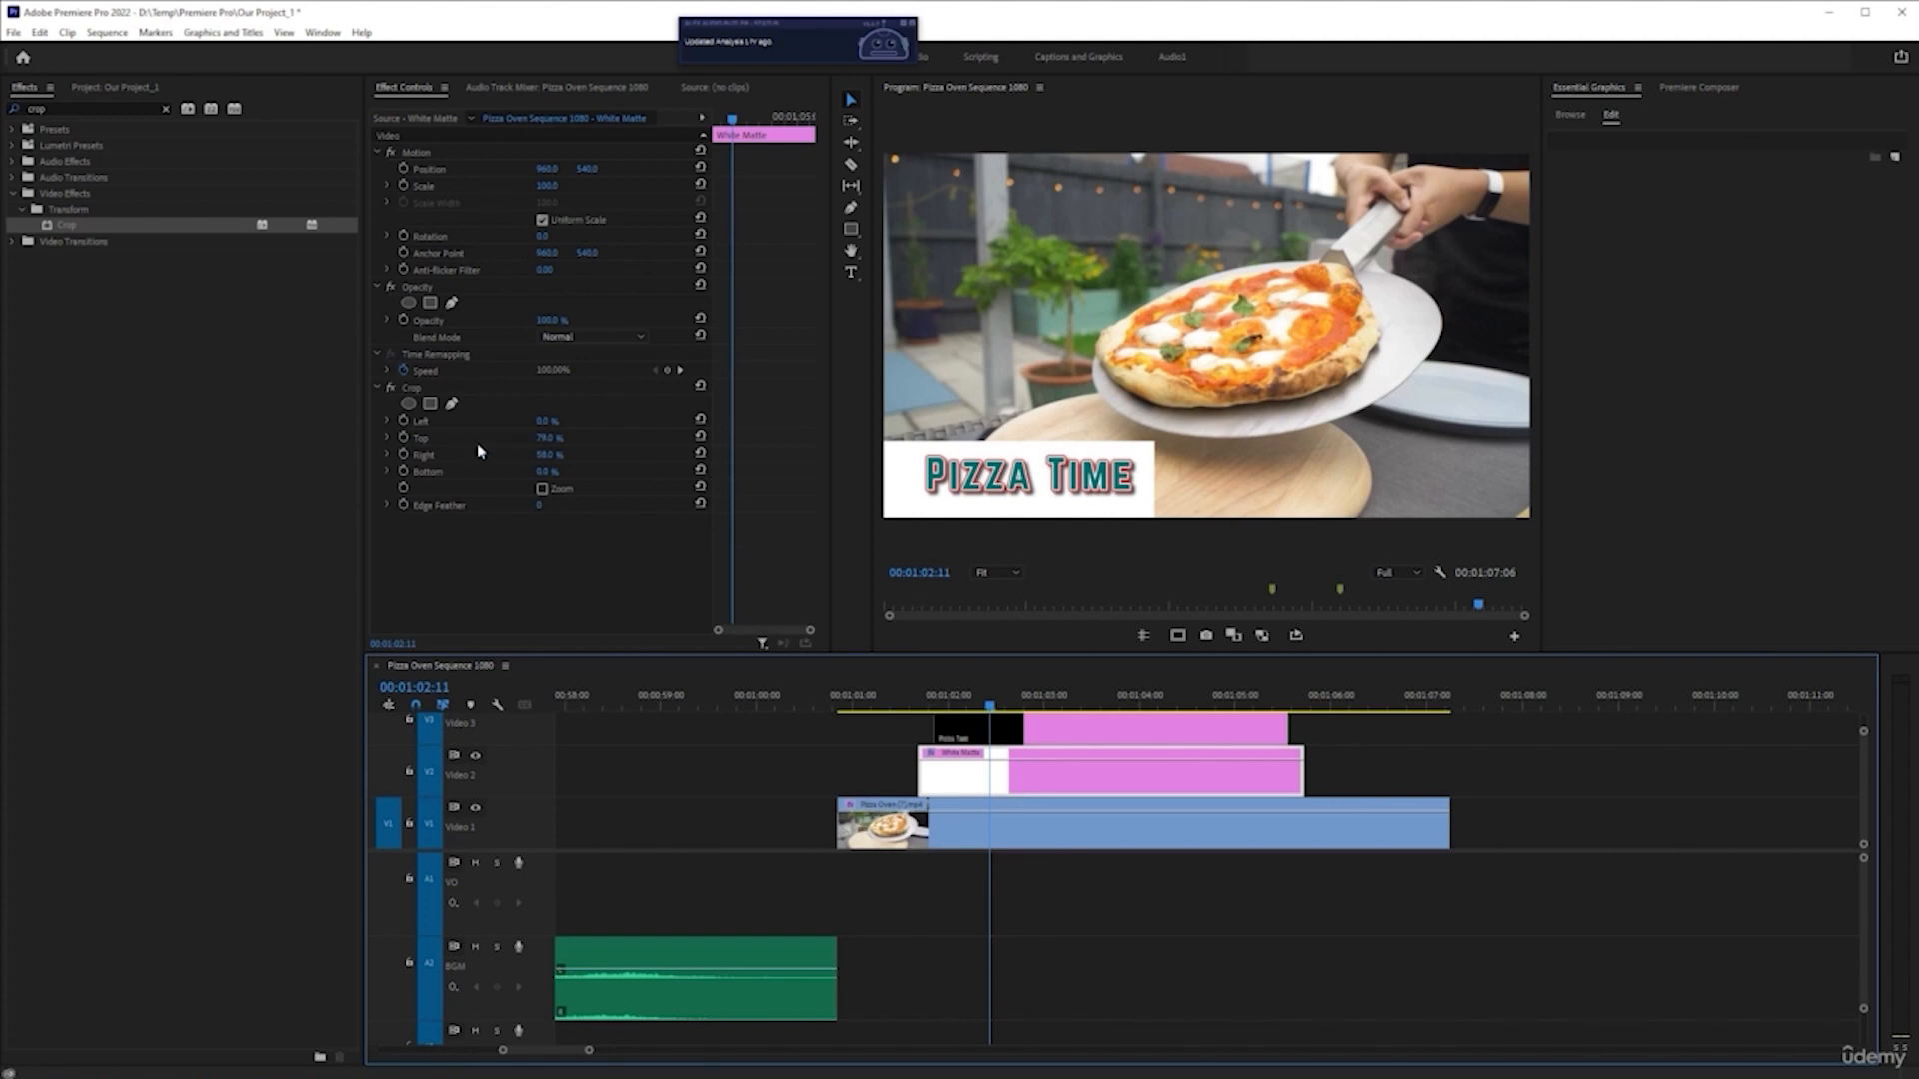
pyautogui.click(919, 708)
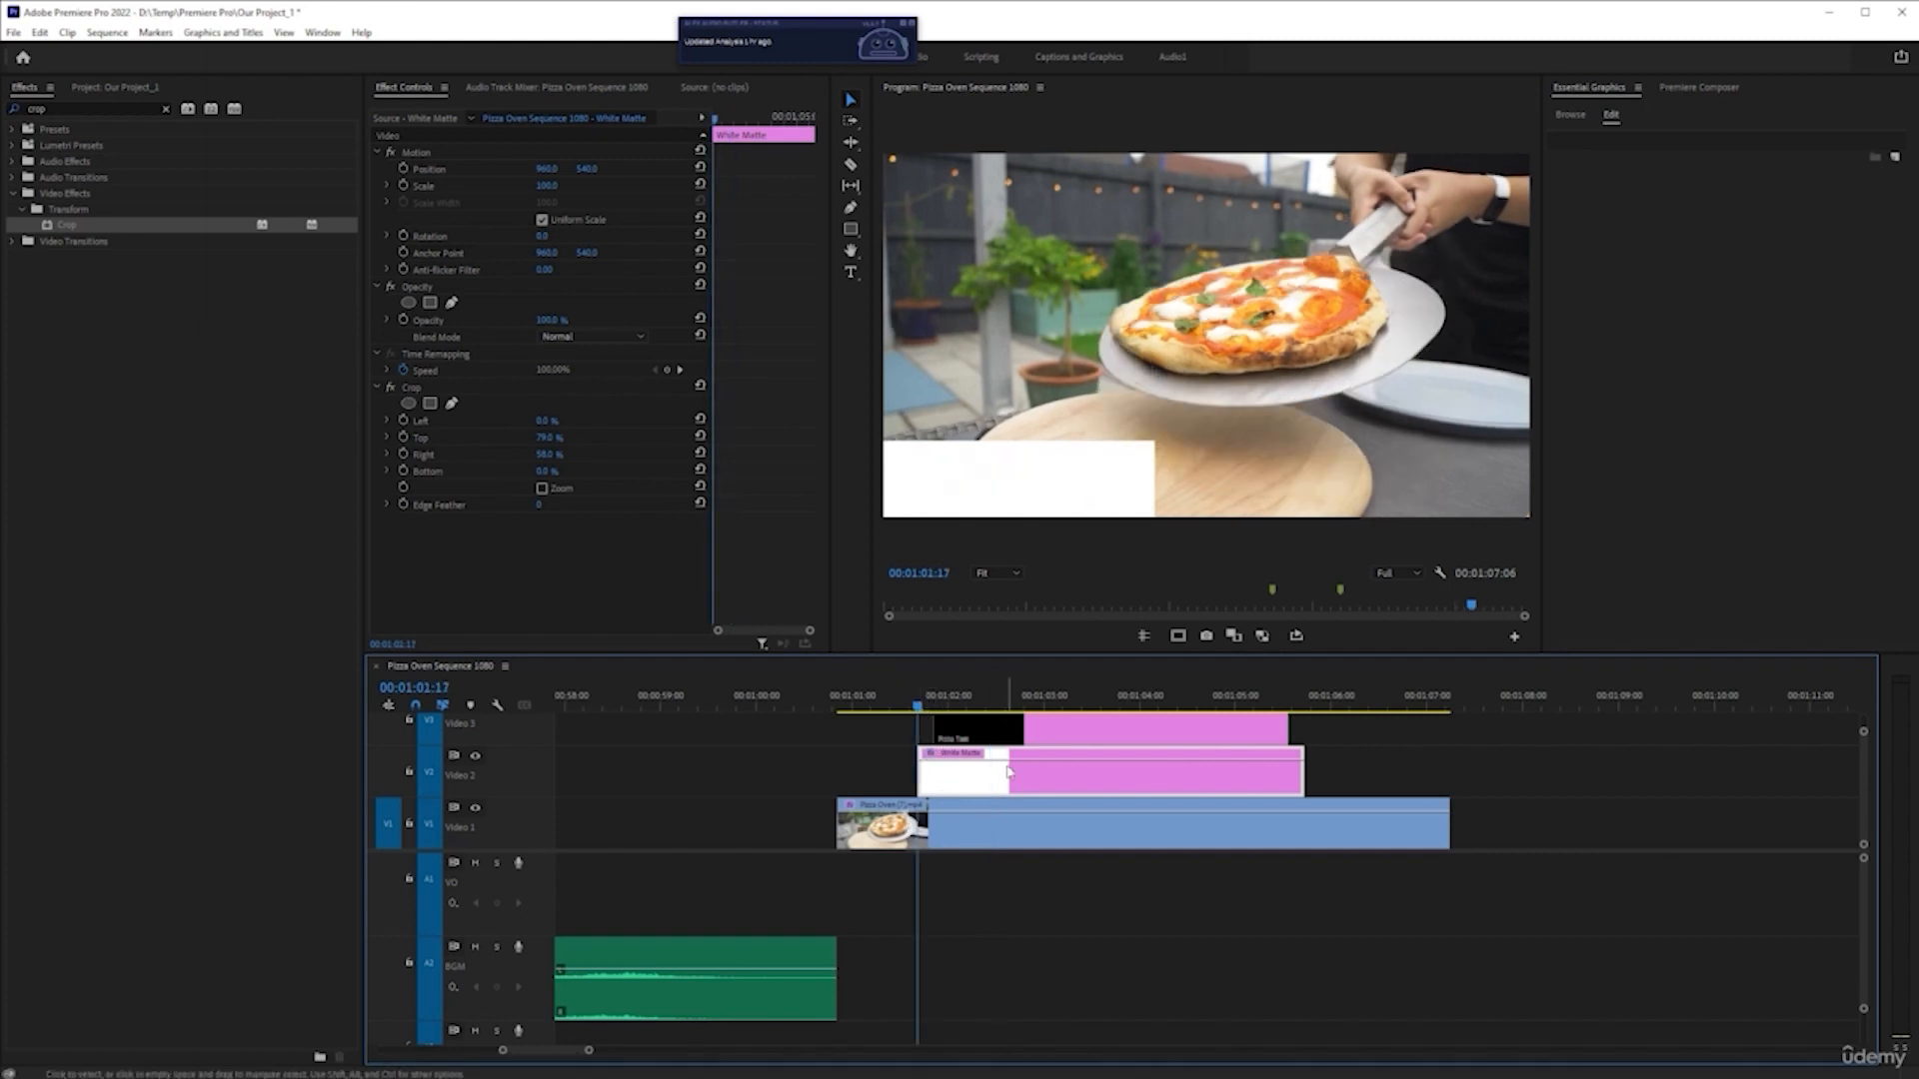
pyautogui.click(403, 454)
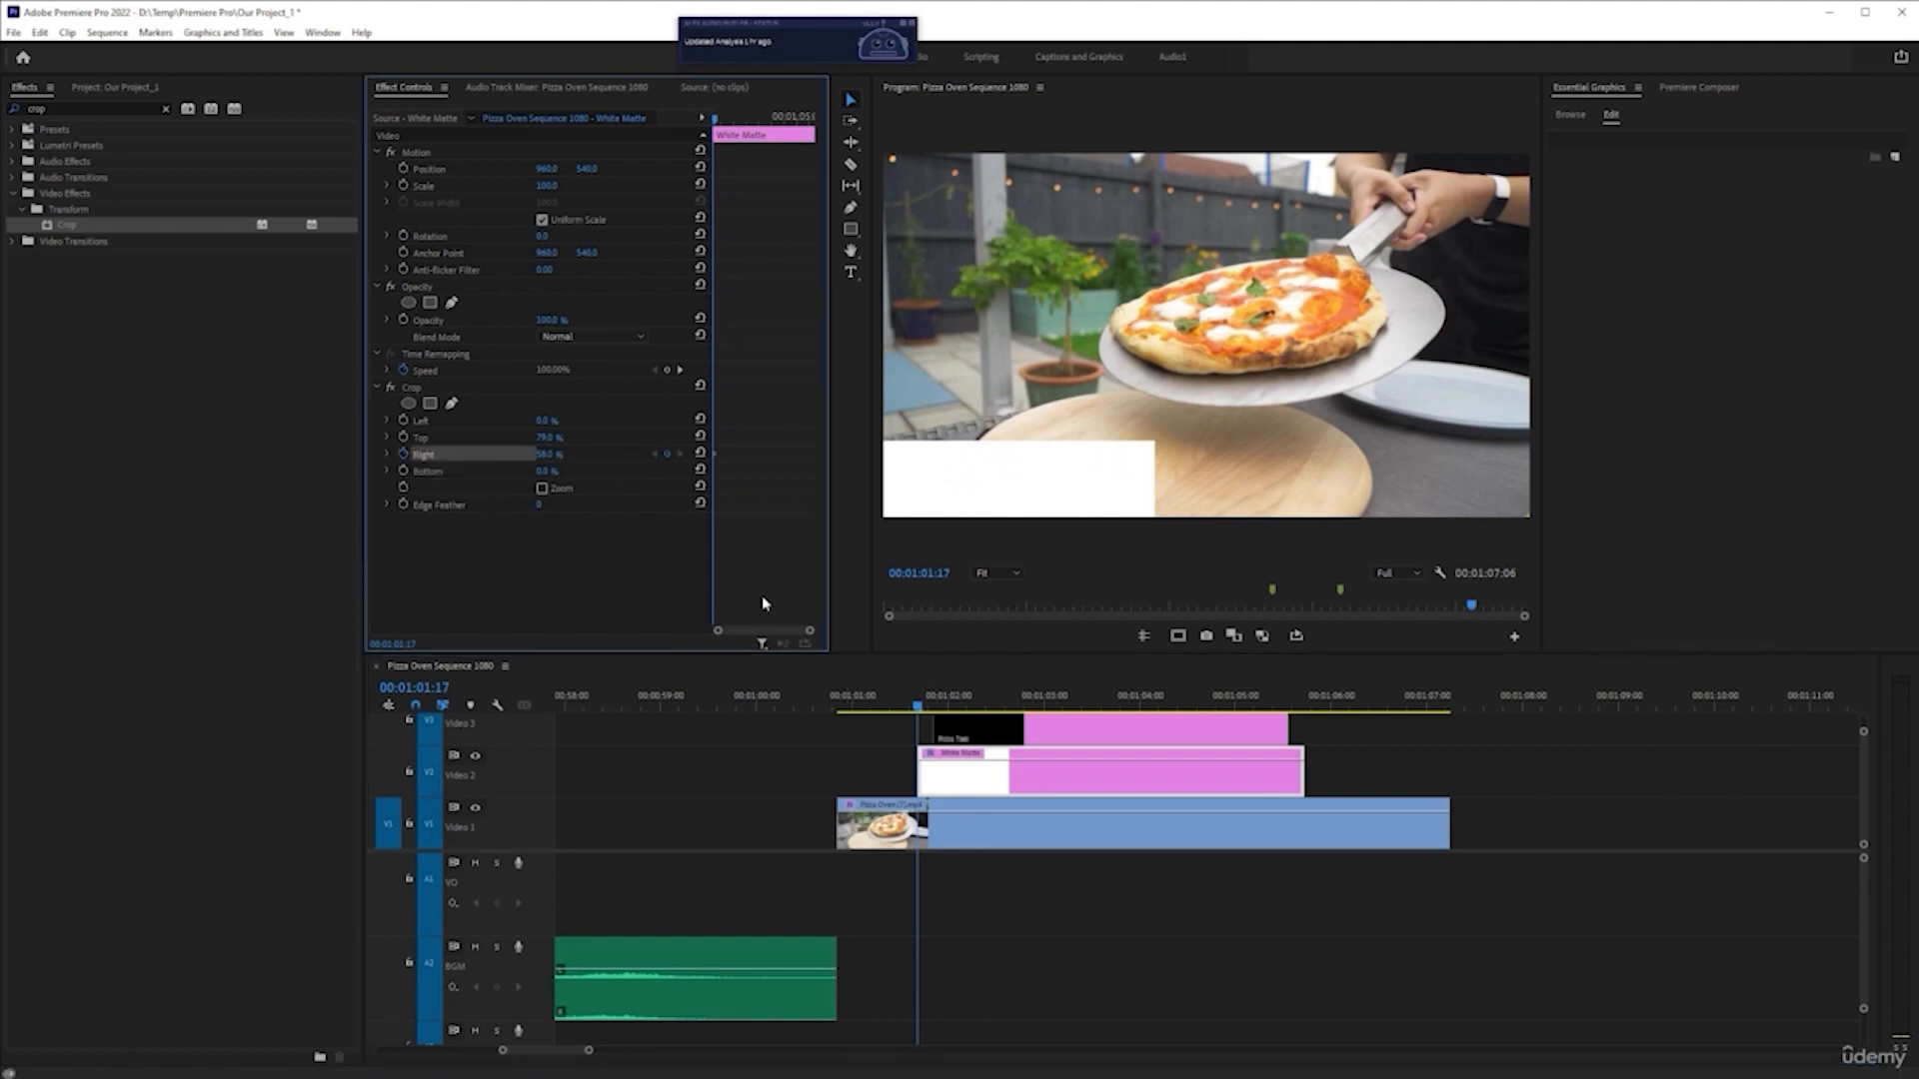
pyautogui.click(920, 707)
pyautogui.moveTo(920, 707); pyautogui.dragTo(962, 707)
pyautogui.click(667, 453)
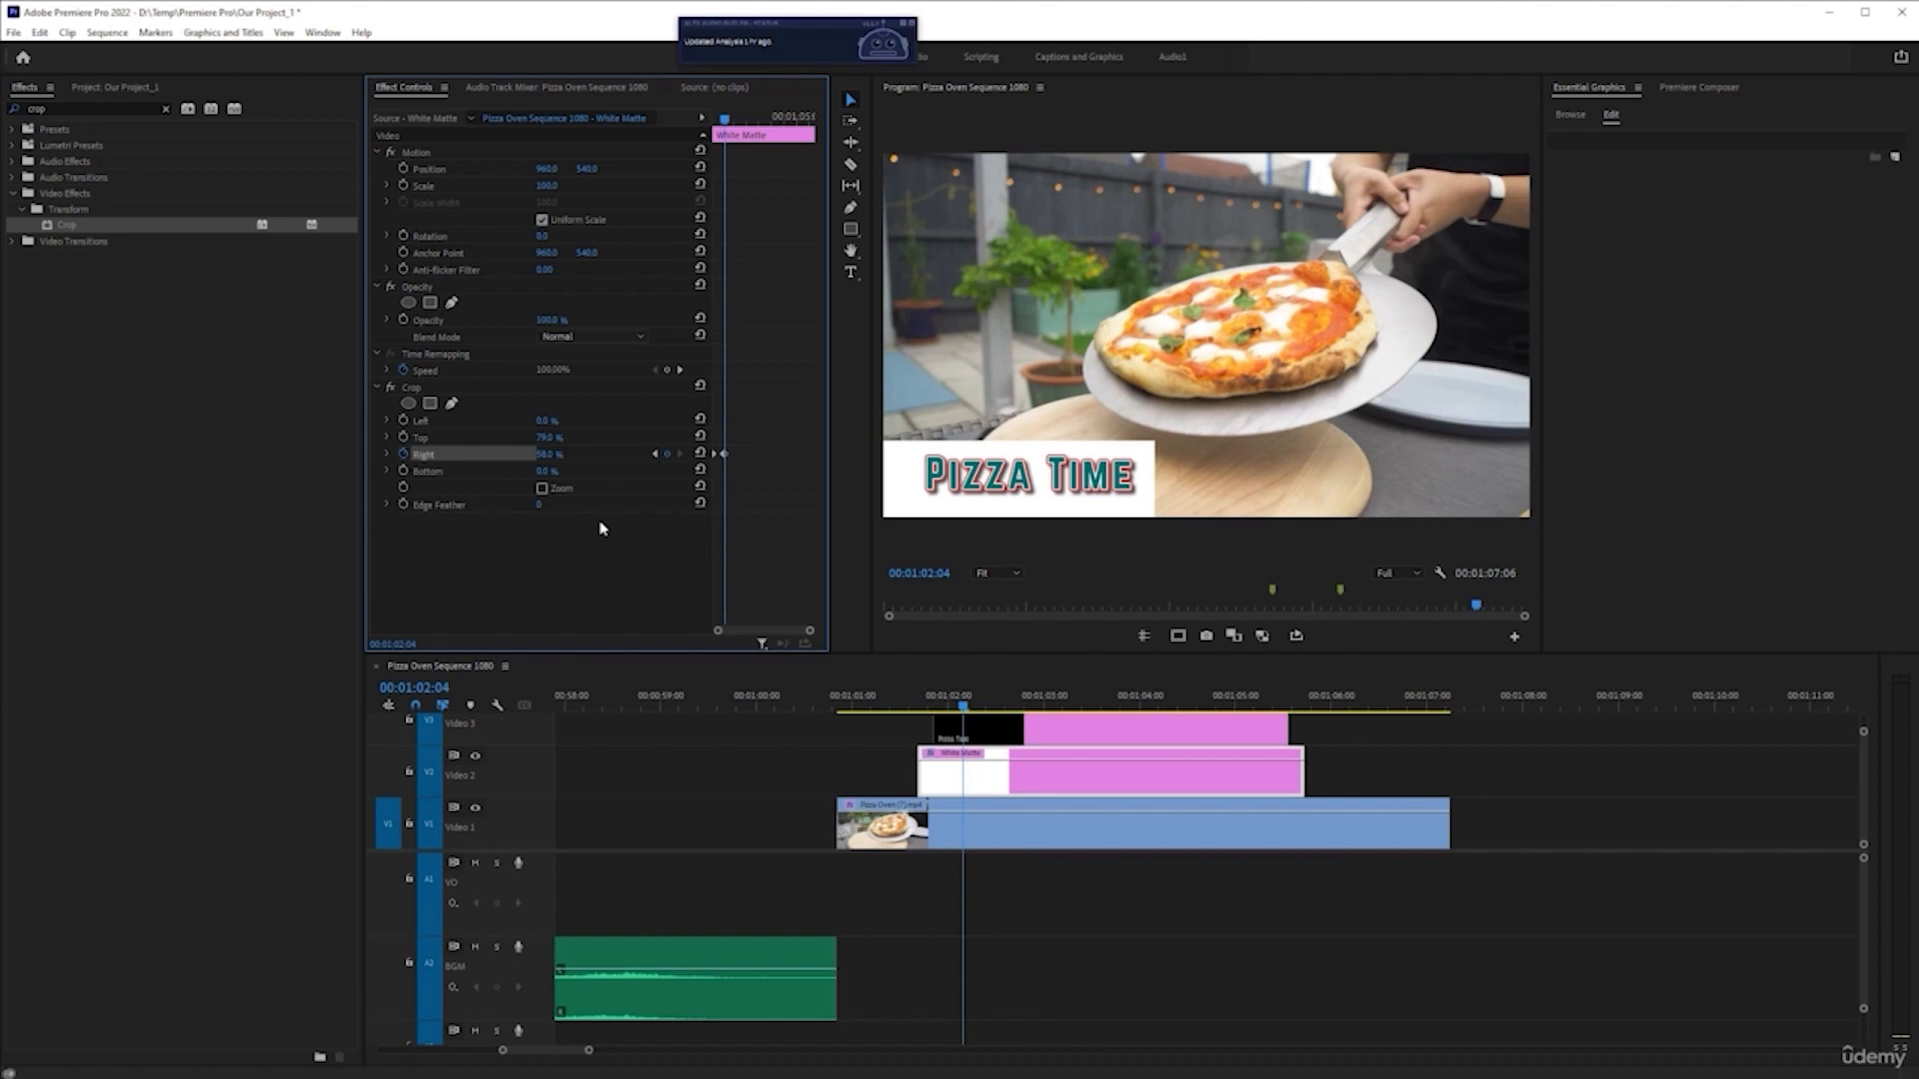
# - Set the first Right crop keyframe of the White Matte to 100 %
pyautogui.click(656, 454)
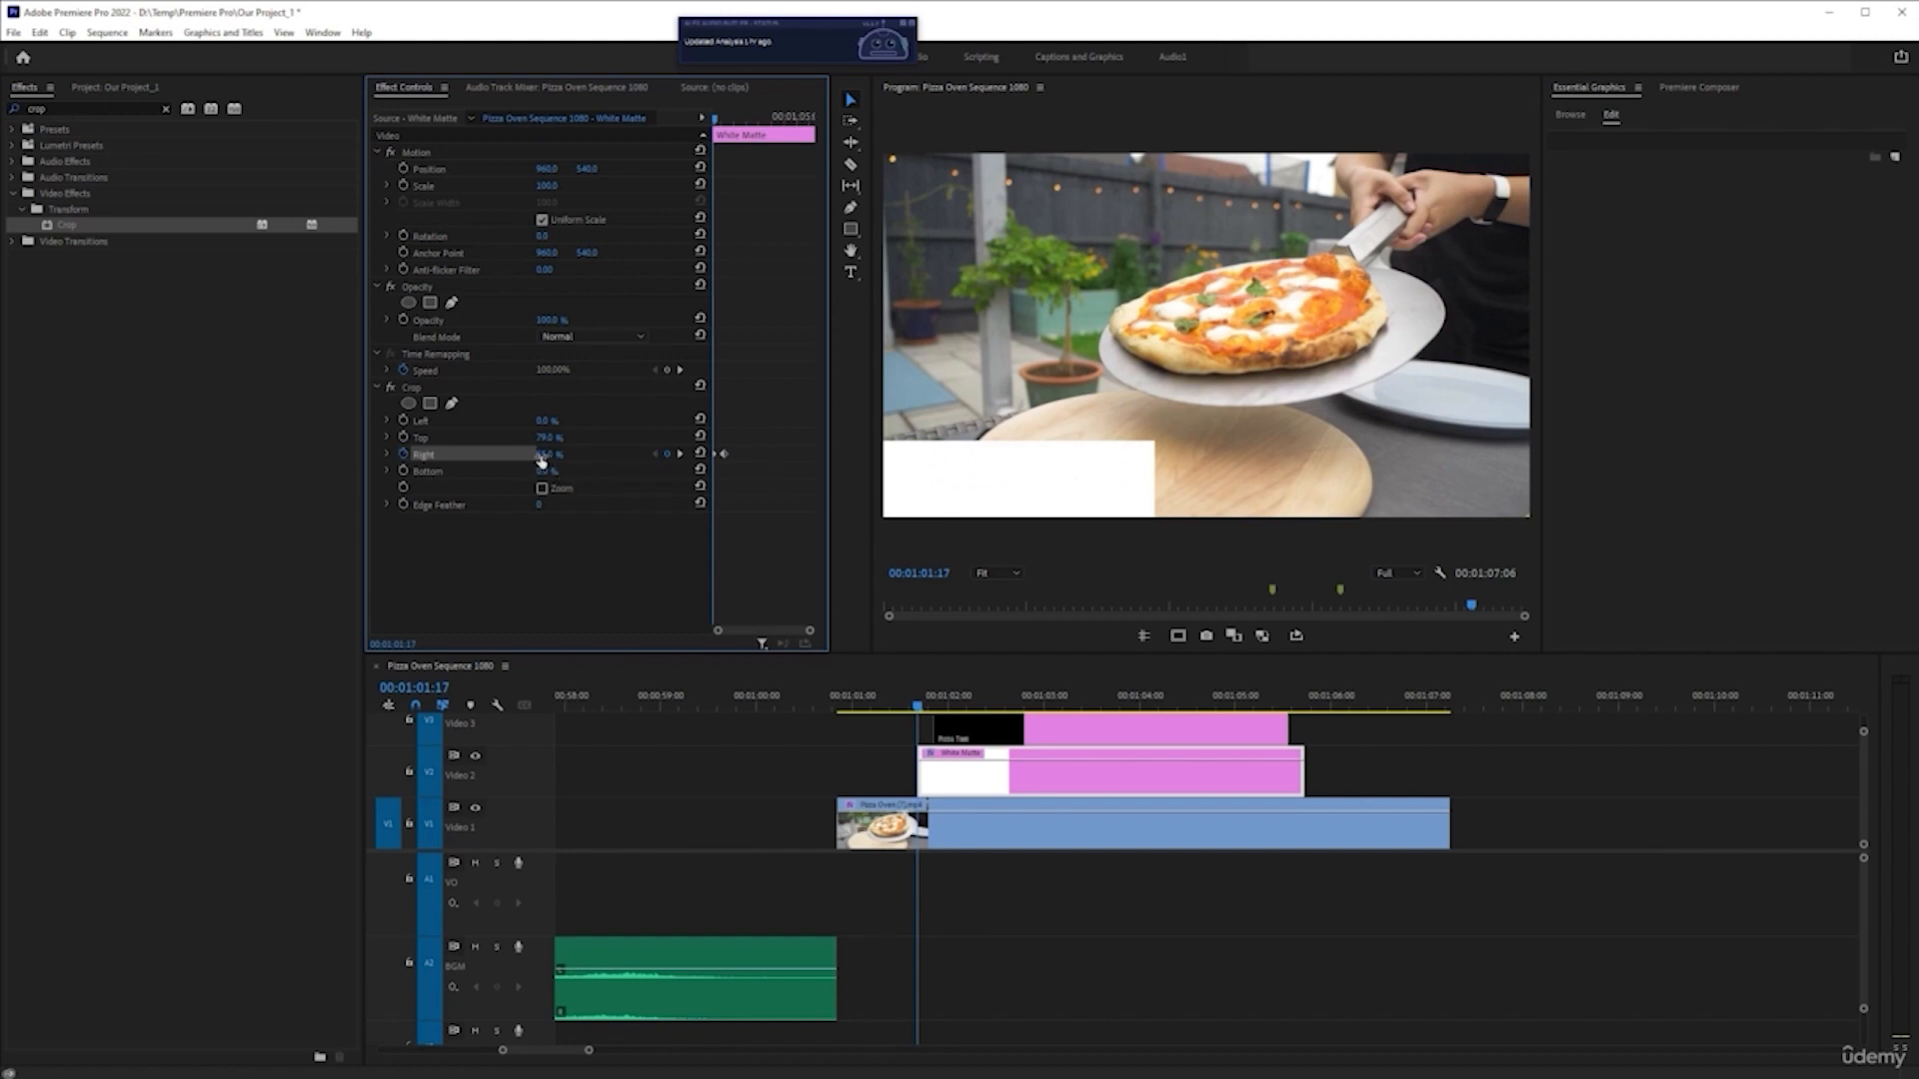
pyautogui.moveTo(545, 461); pyautogui.dragTo(465, 465)
pyautogui.moveTo(548, 462); pyautogui.dragTo(630, 462)
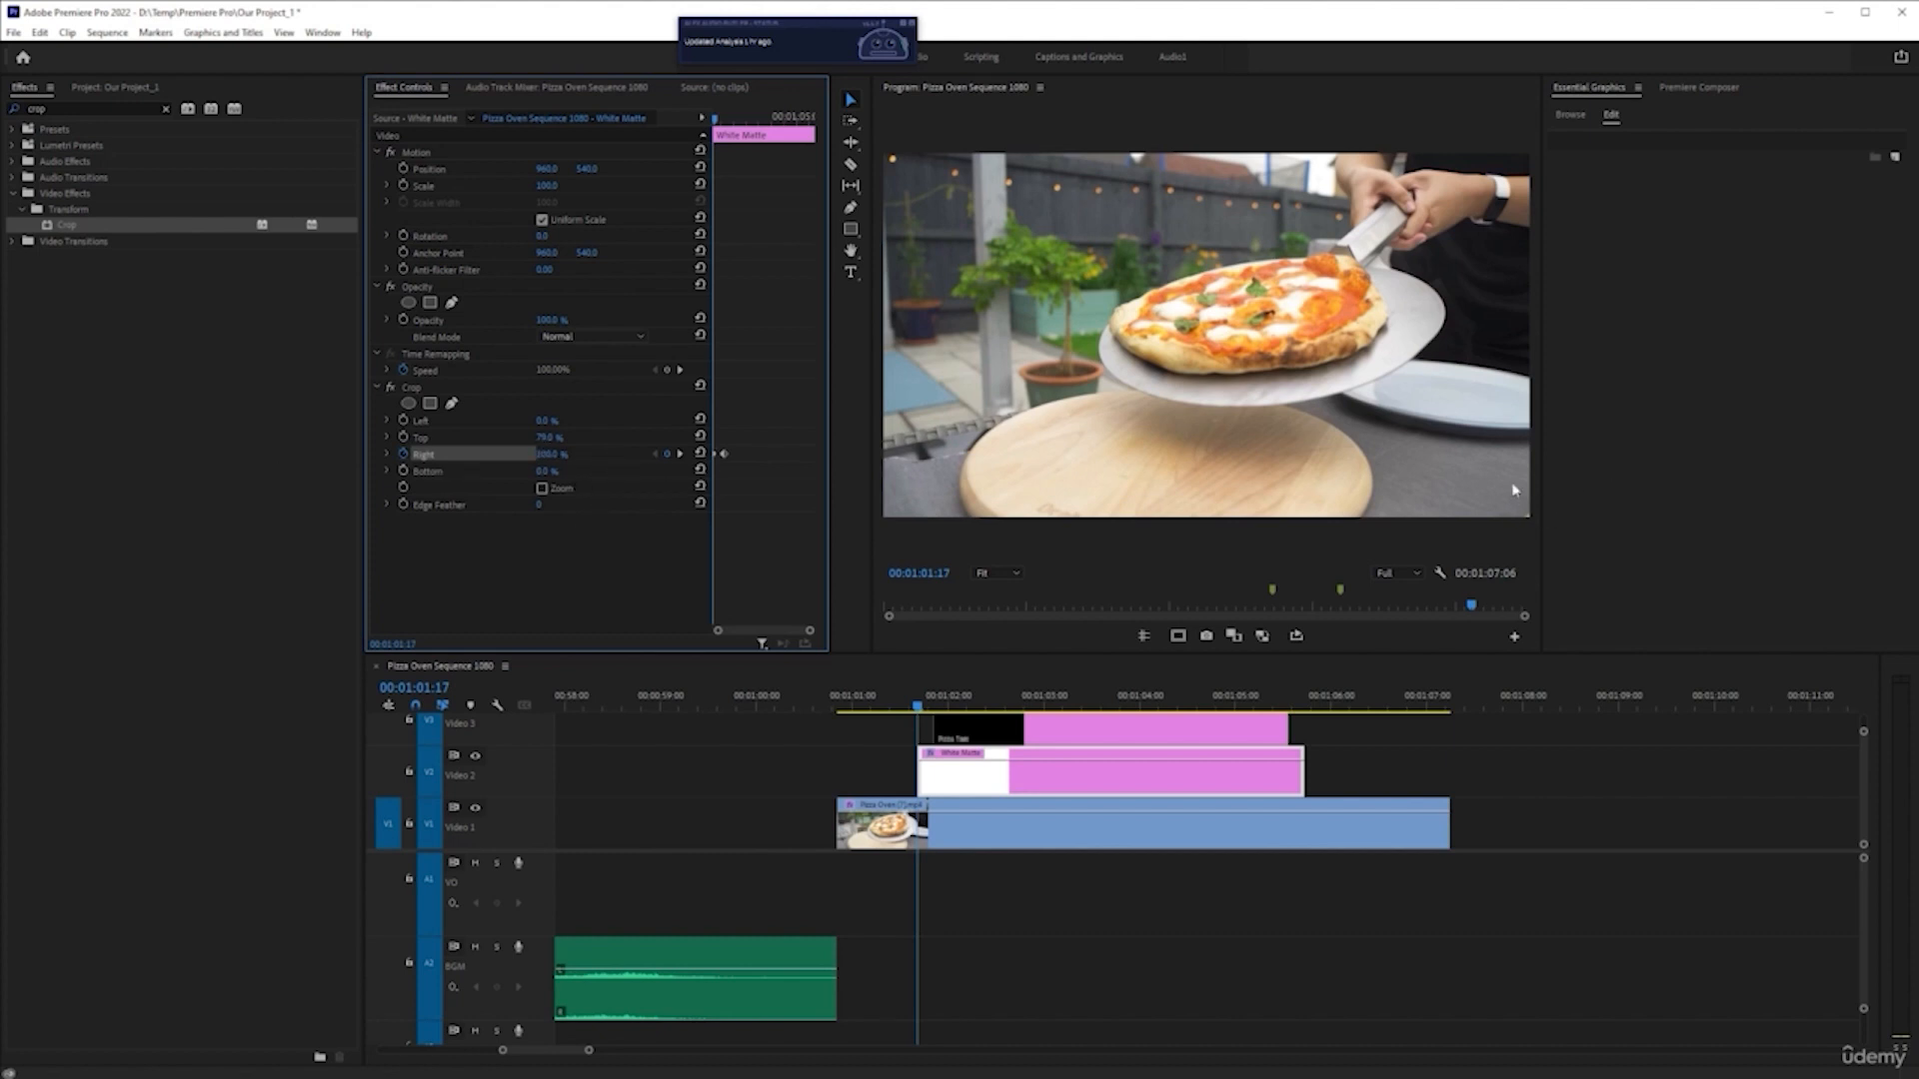
# - Apply Ease Out to the first Right crop keyframe and Ease In to the second
pyautogui.rightClick(719, 454)
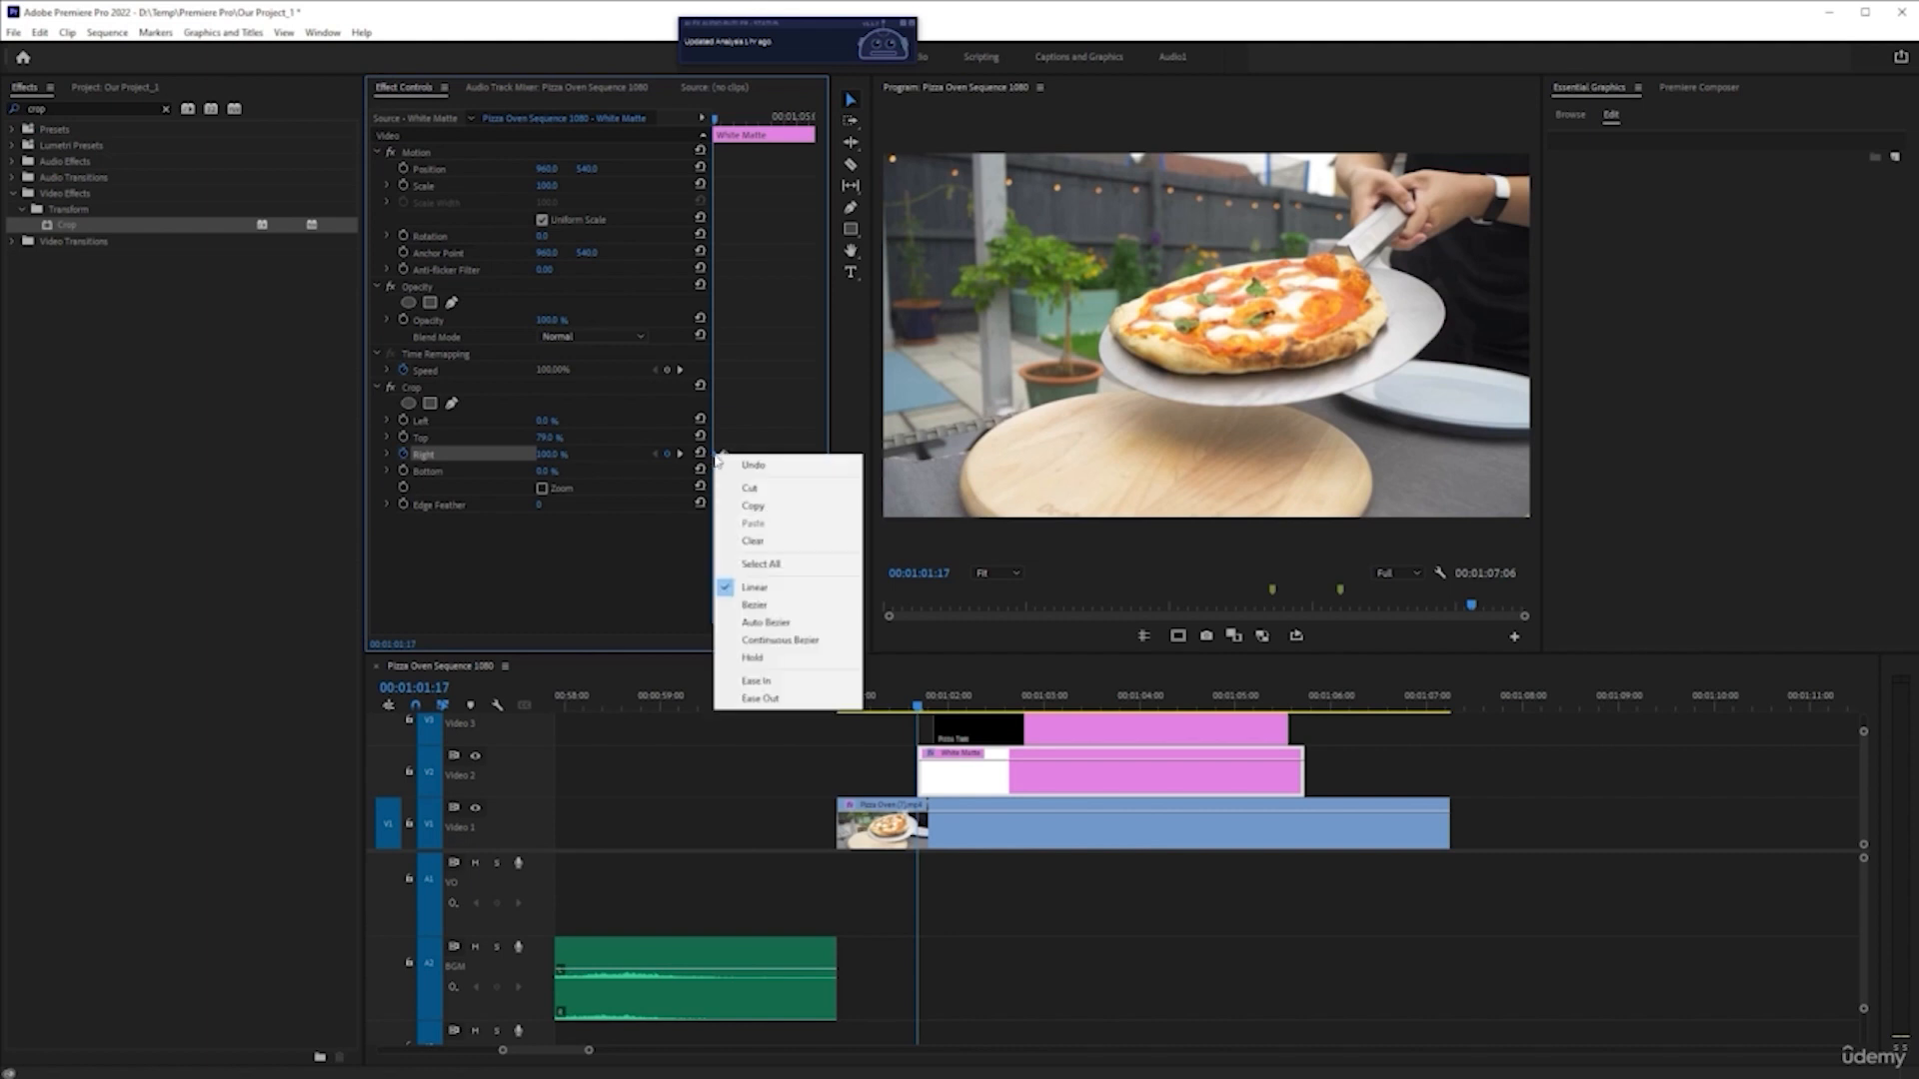
pyautogui.click(790, 700)
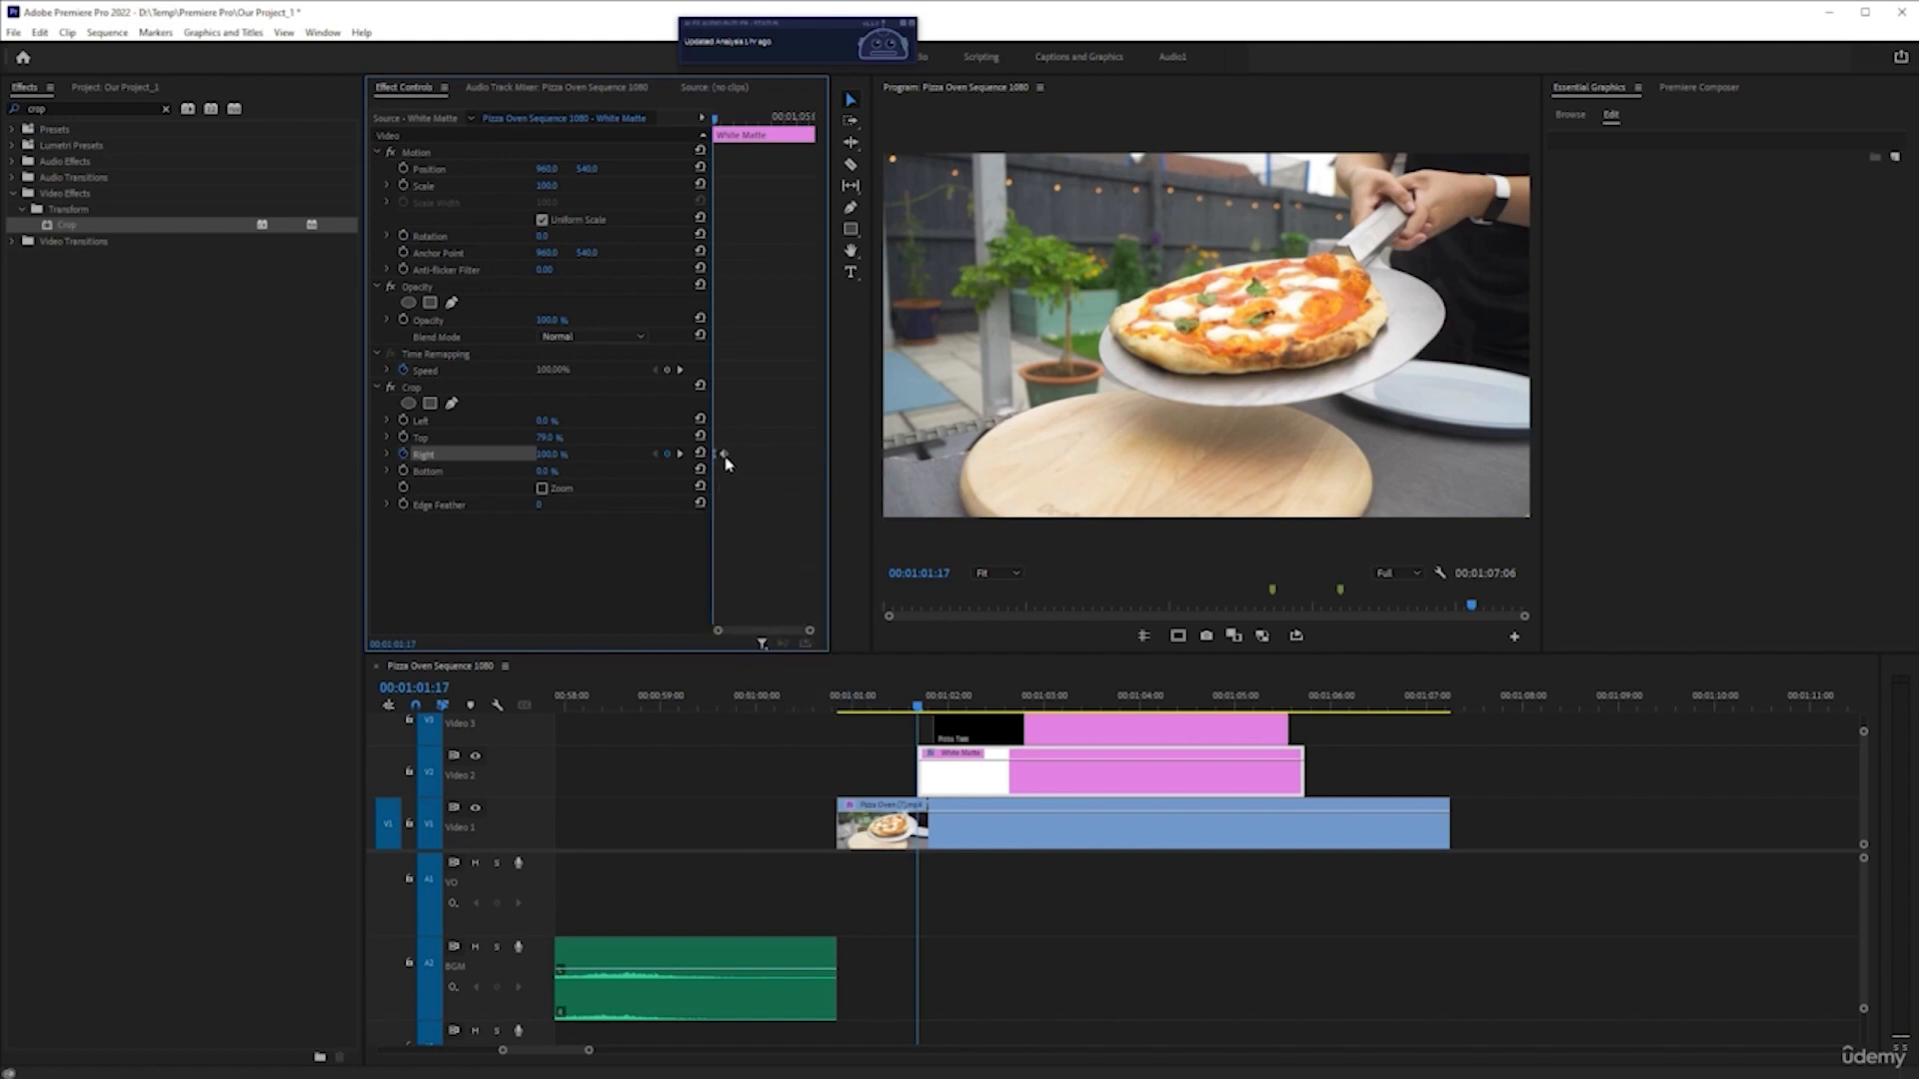
pyautogui.rightClick(720, 455)
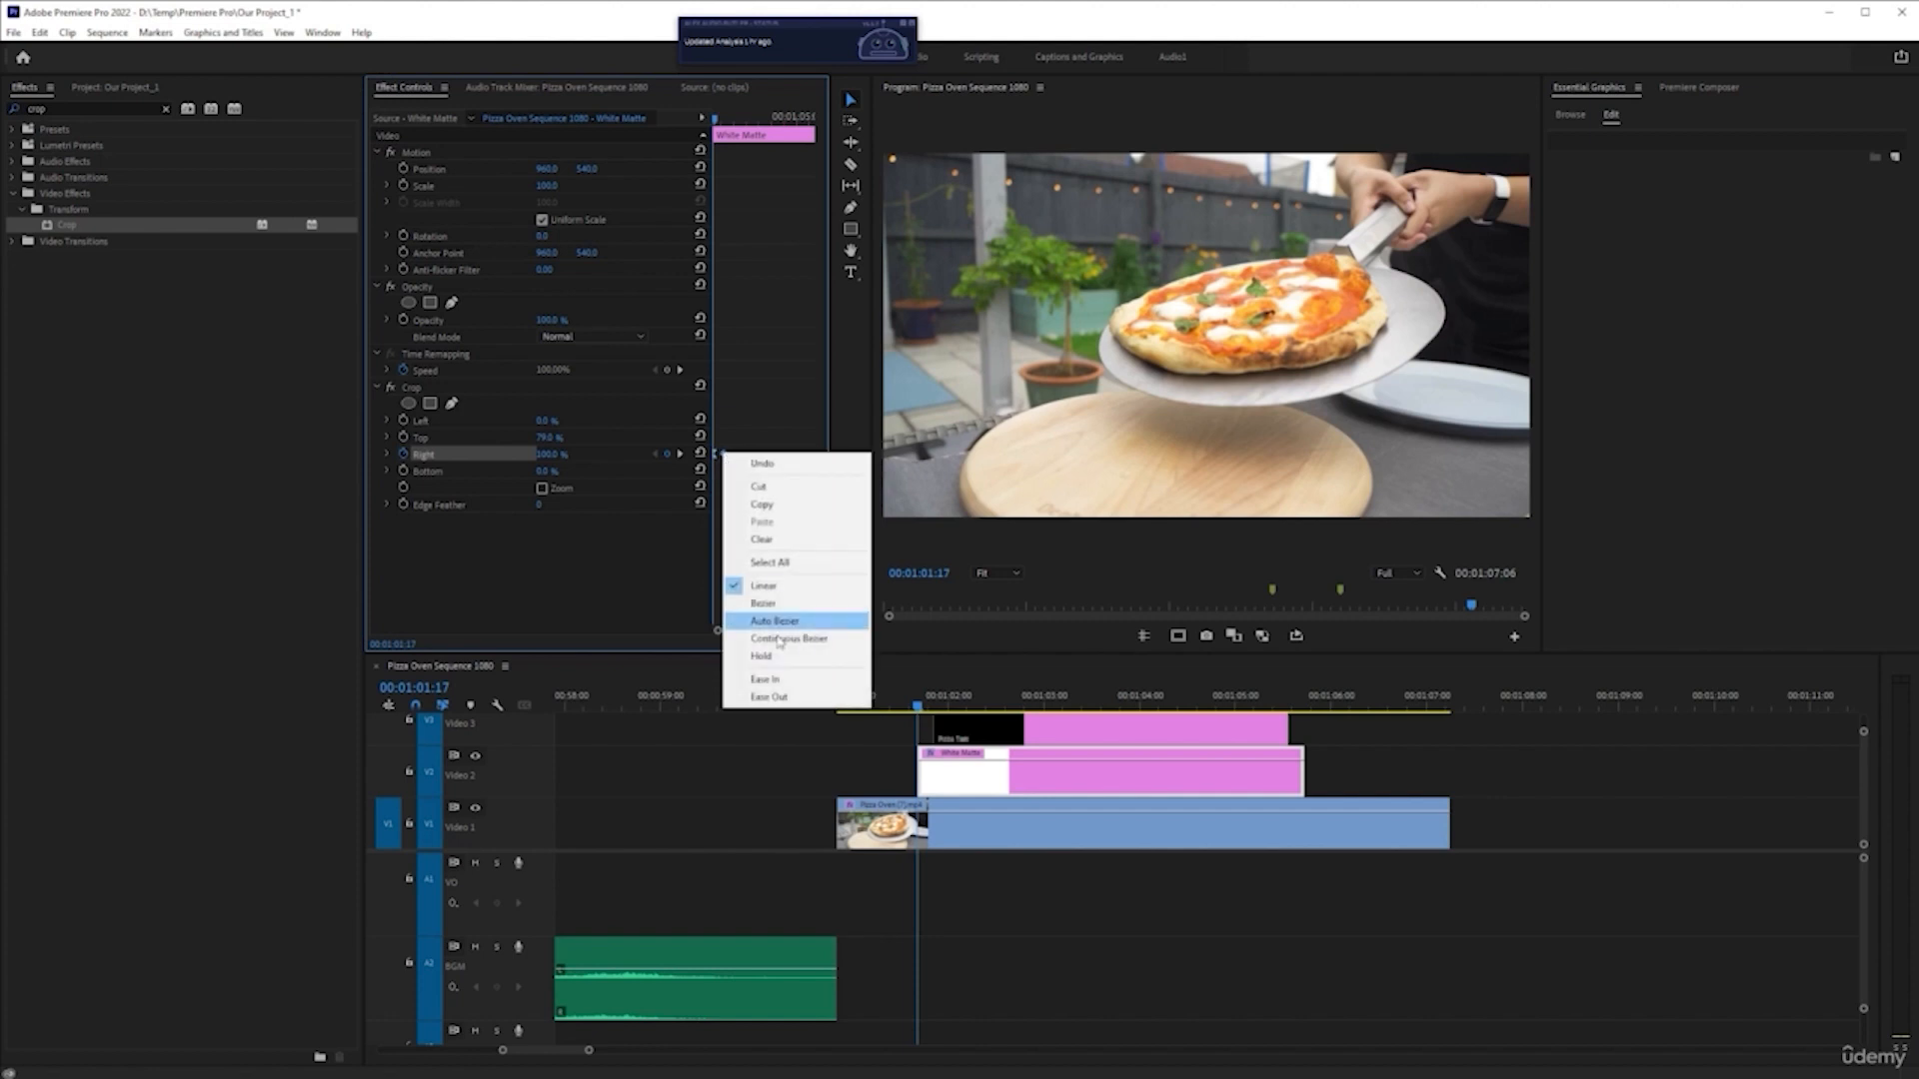
pyautogui.click(790, 679)
# - Play back the White Matte's crop reveal behind the title
pyautogui.click(977, 787)
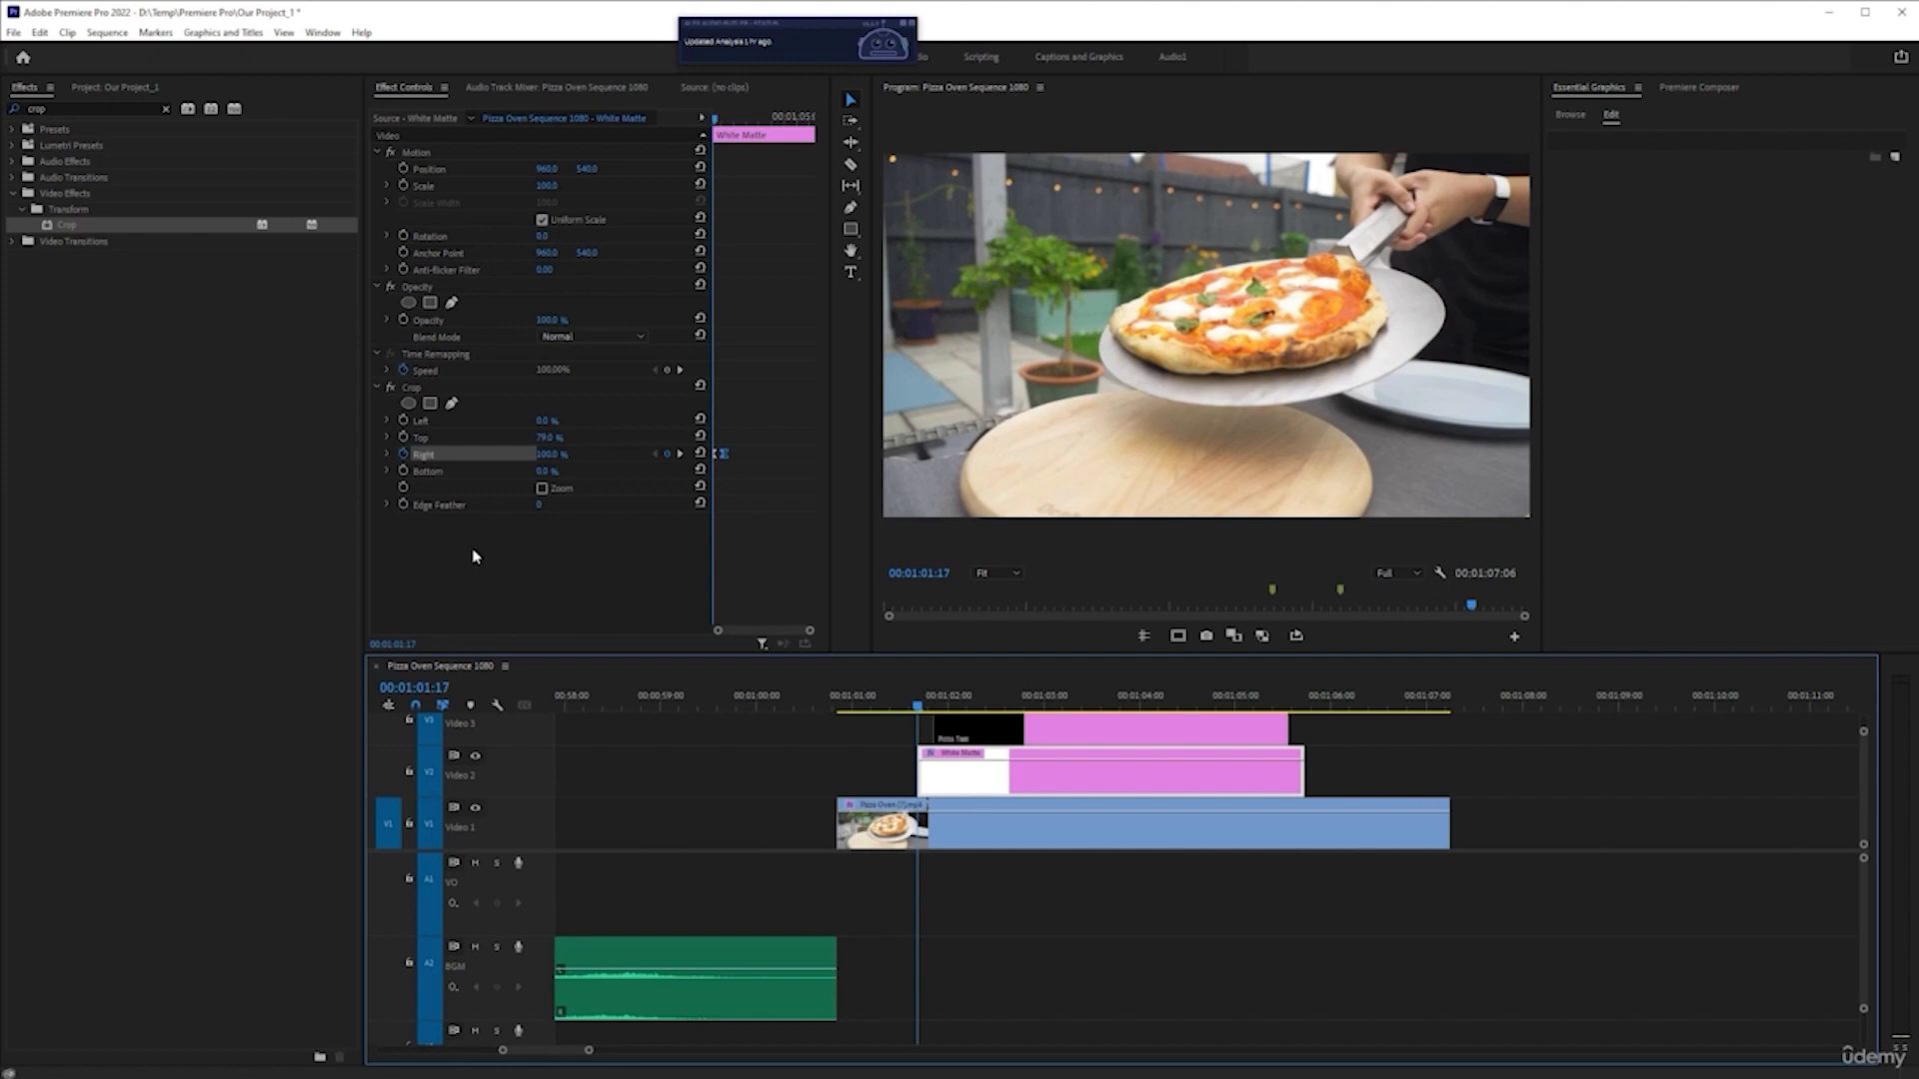
pyautogui.press('space')
pyautogui.press('space')
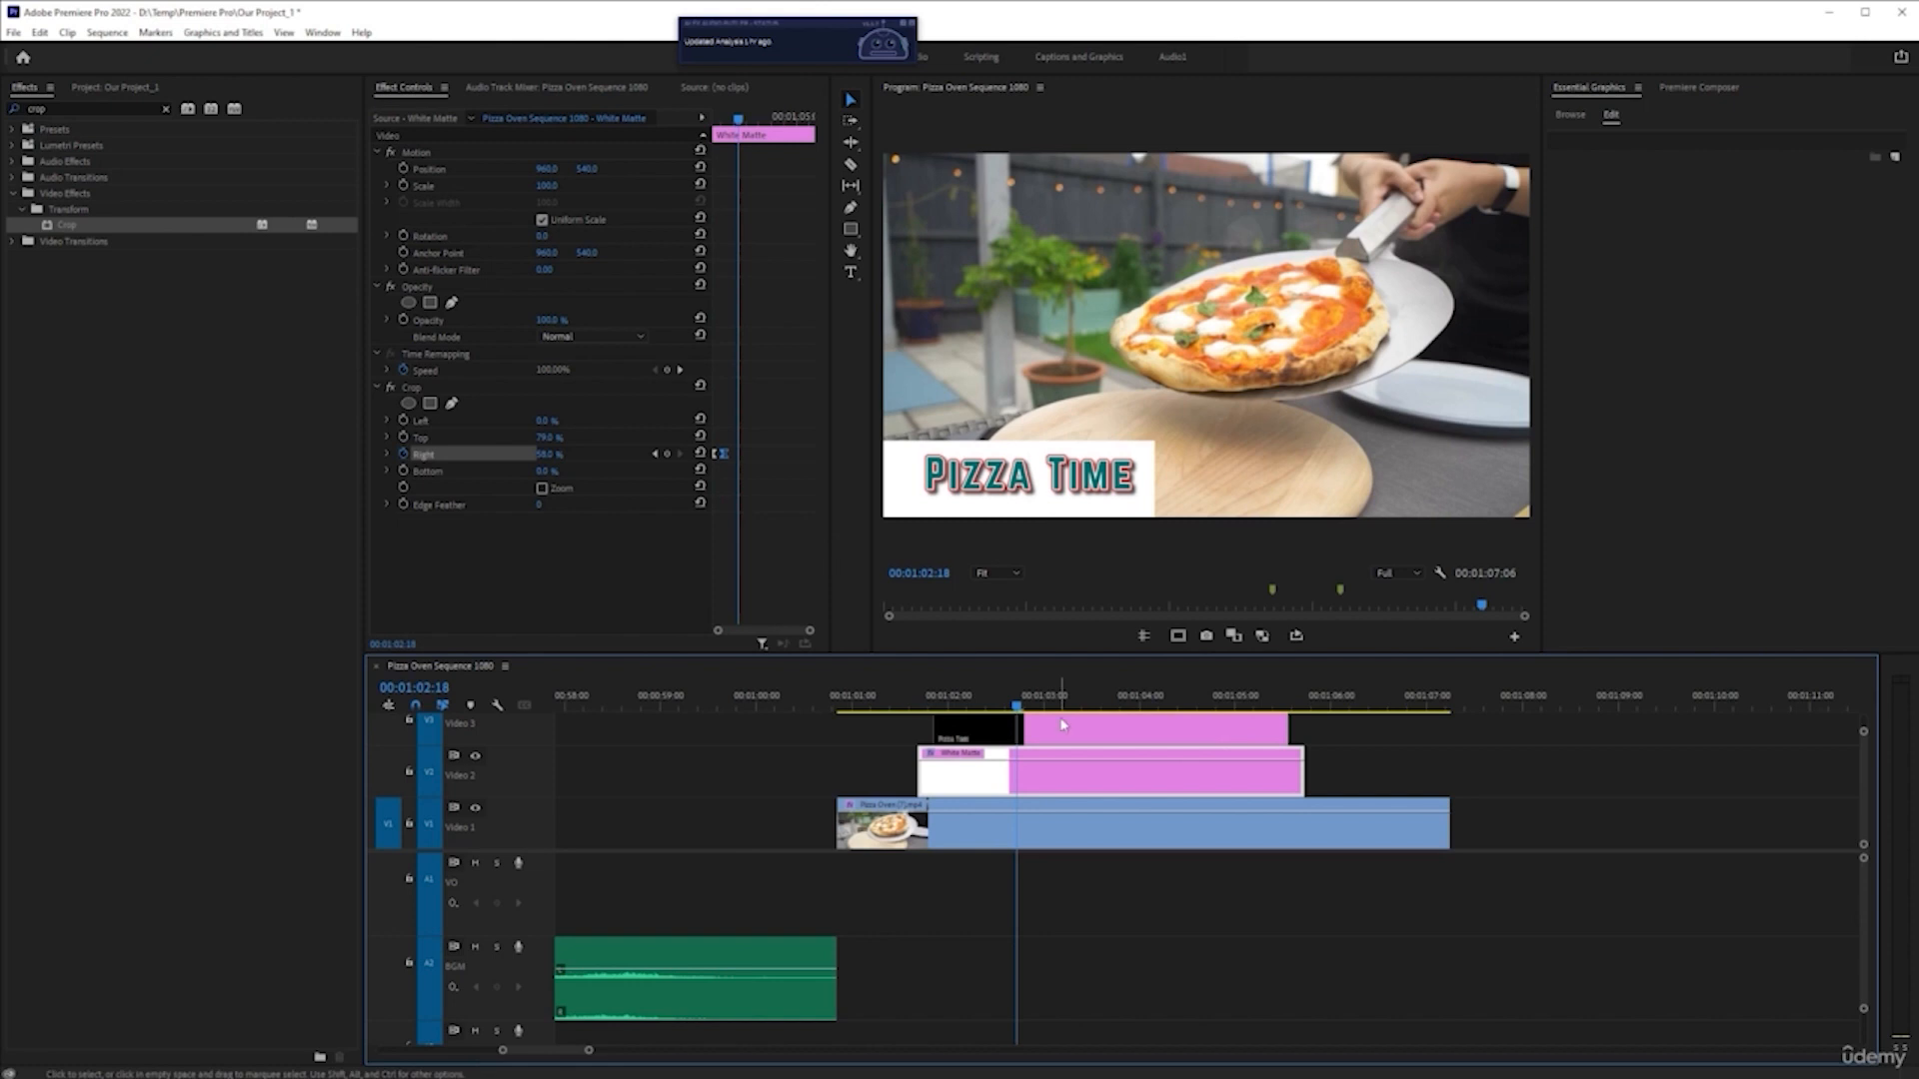
# - Add Position keyframes to the Pizza Time title at 00:01:02:01 and 00:01:02:20
pyautogui.click(936, 706)
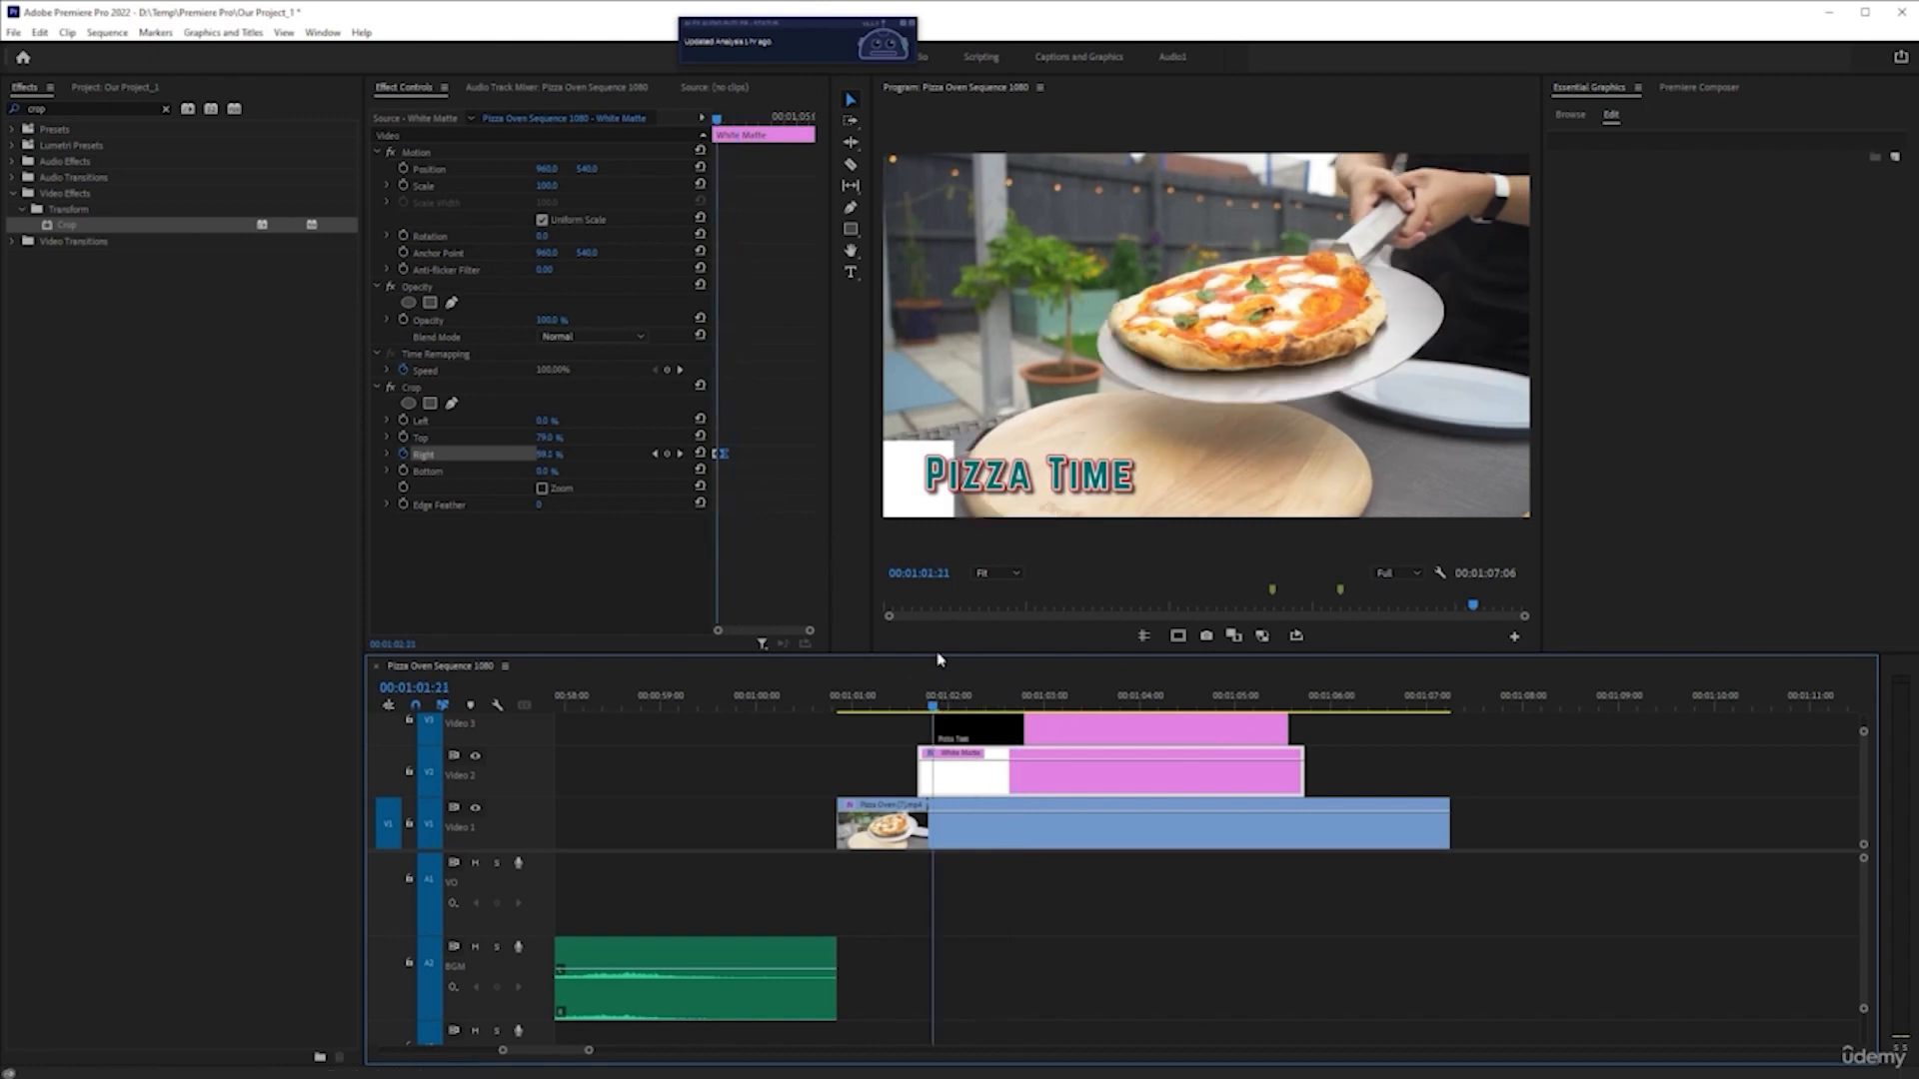
pyautogui.click(977, 739)
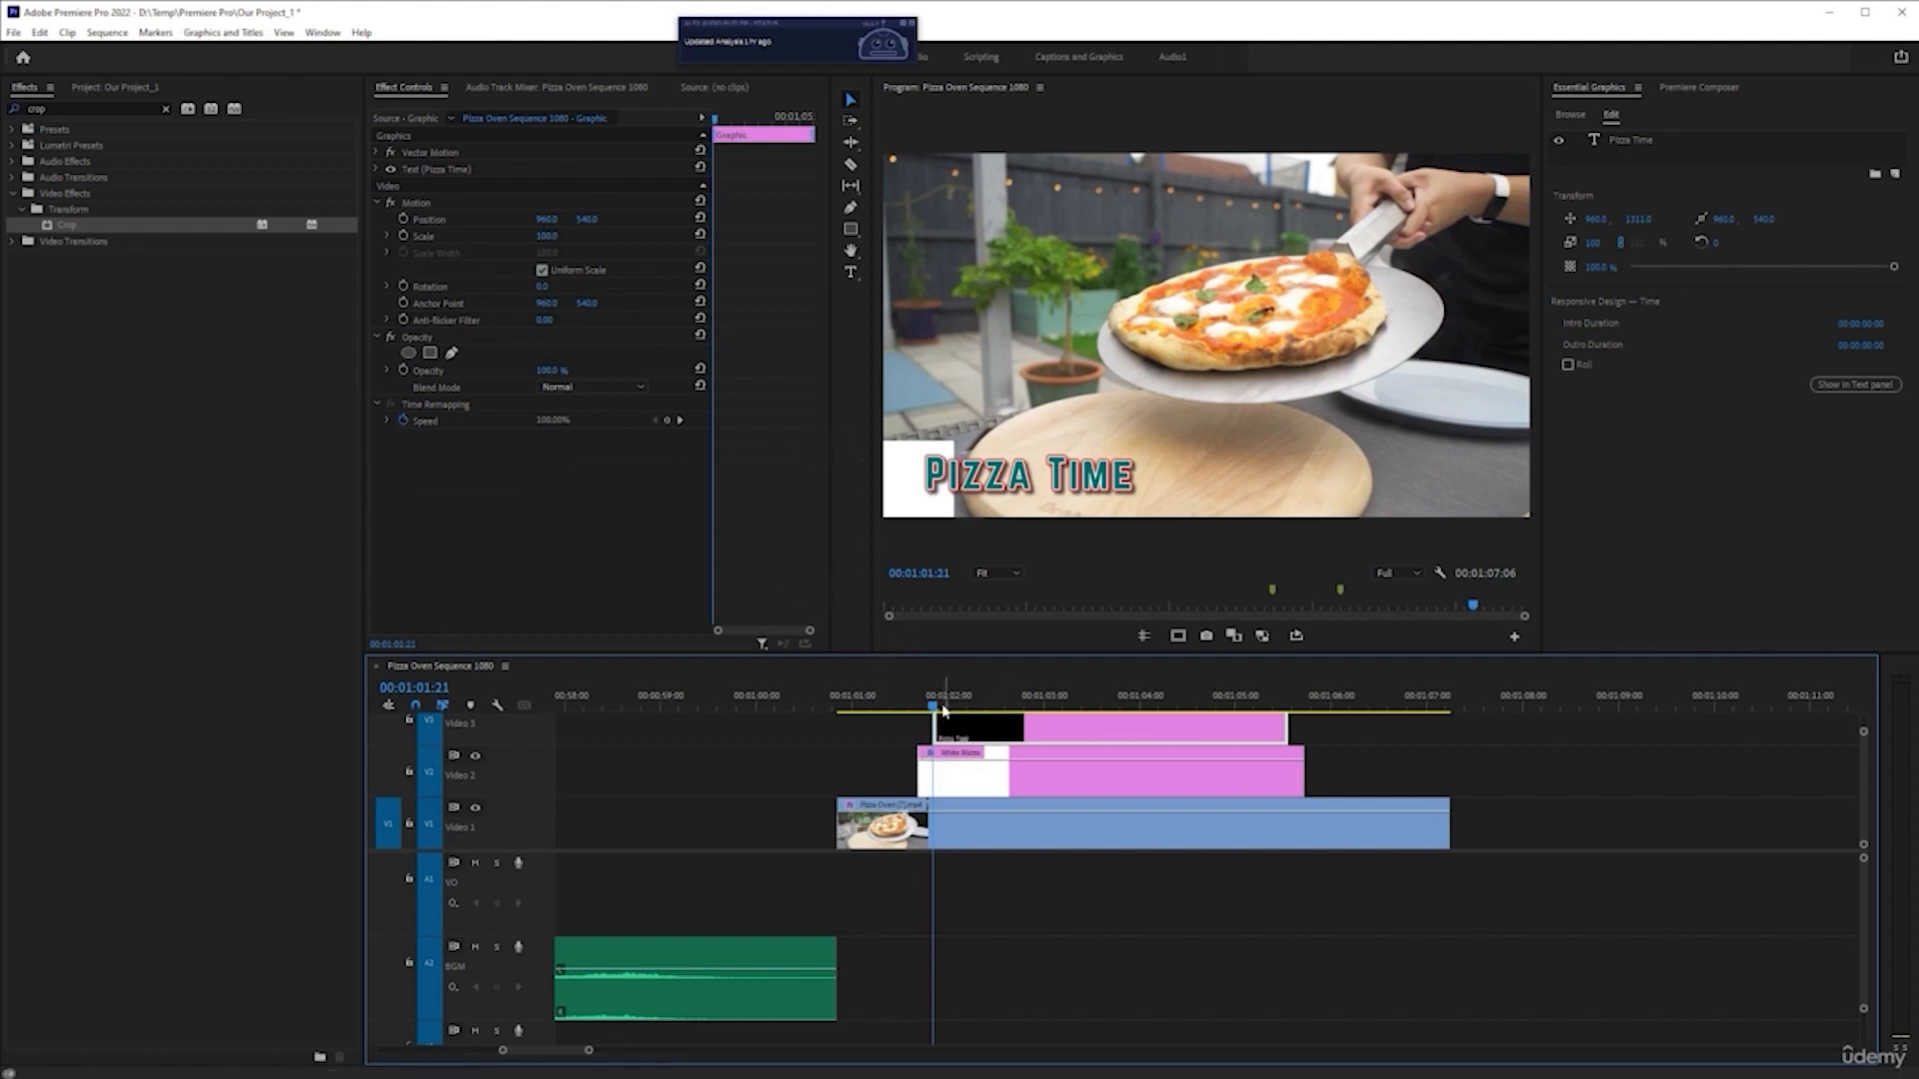
pyautogui.moveTo(938, 712); pyautogui.dragTo(951, 711)
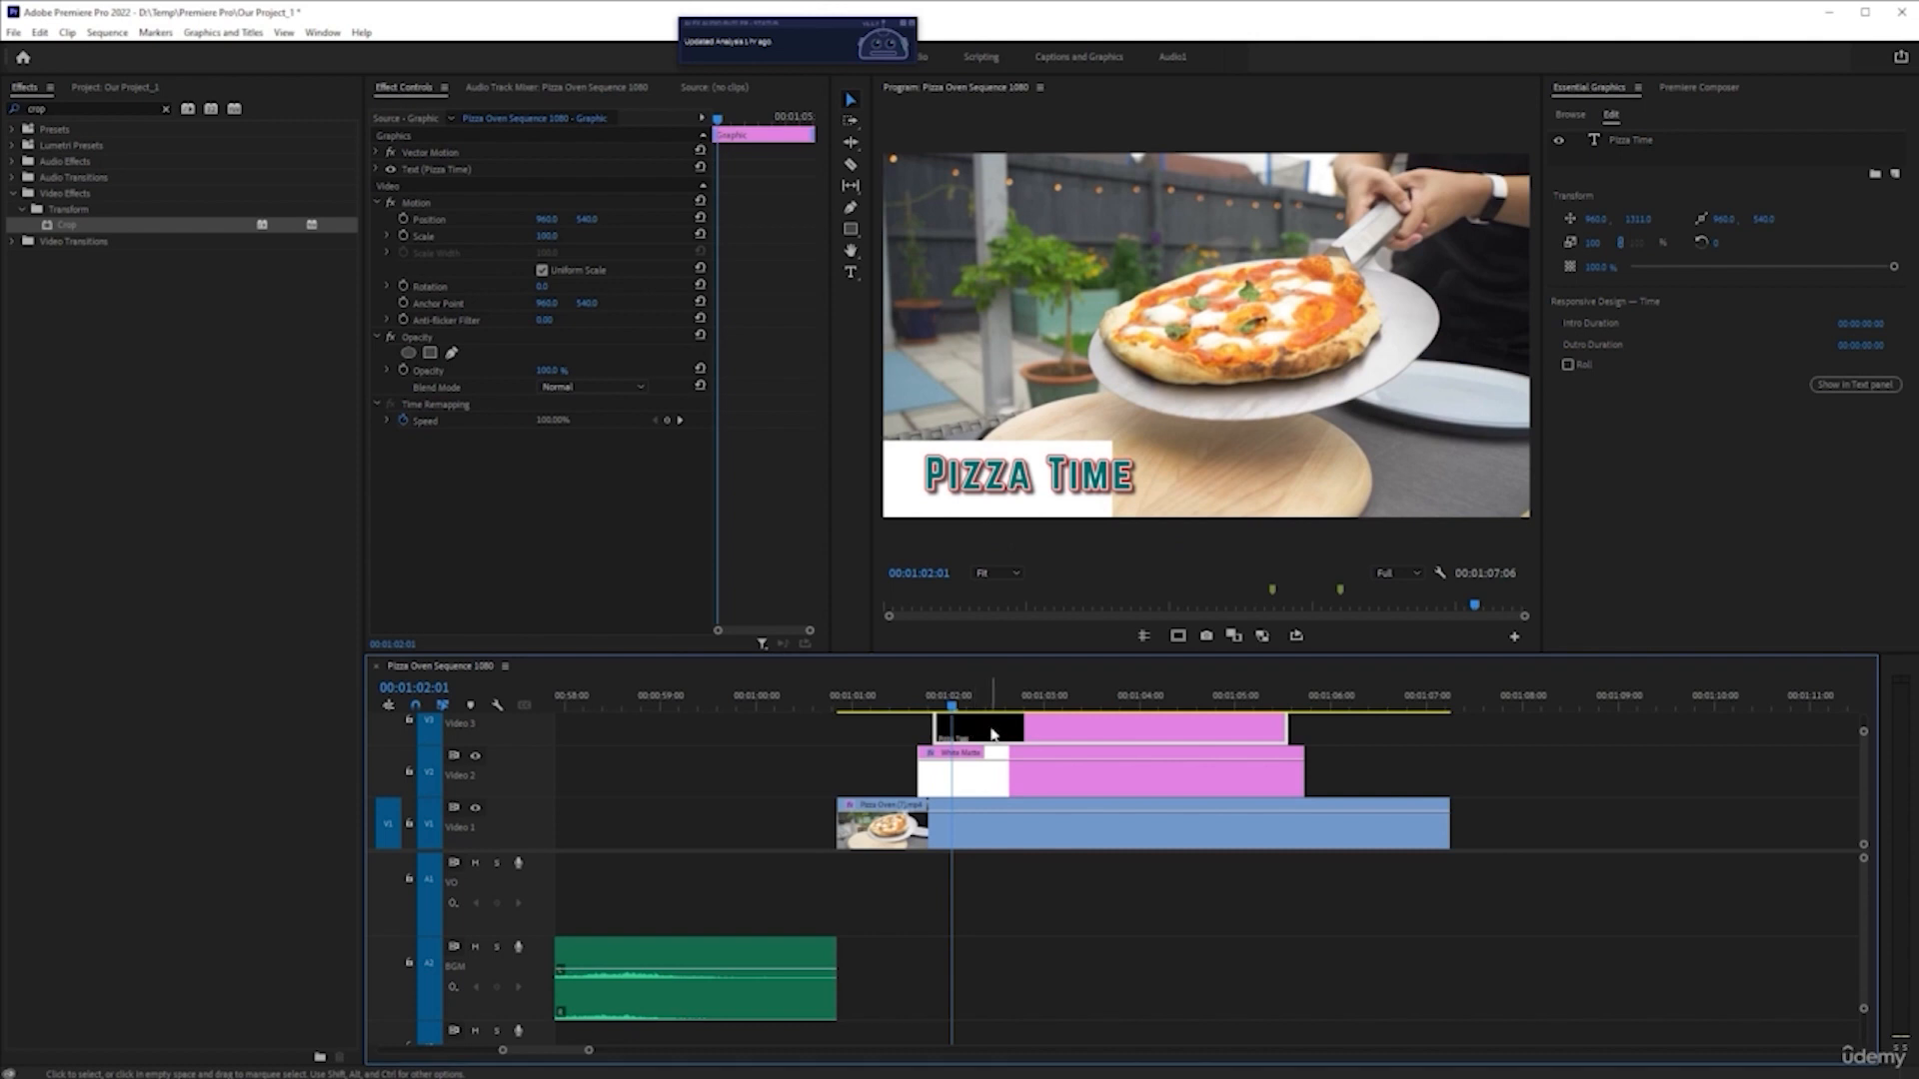
pyautogui.click(404, 219)
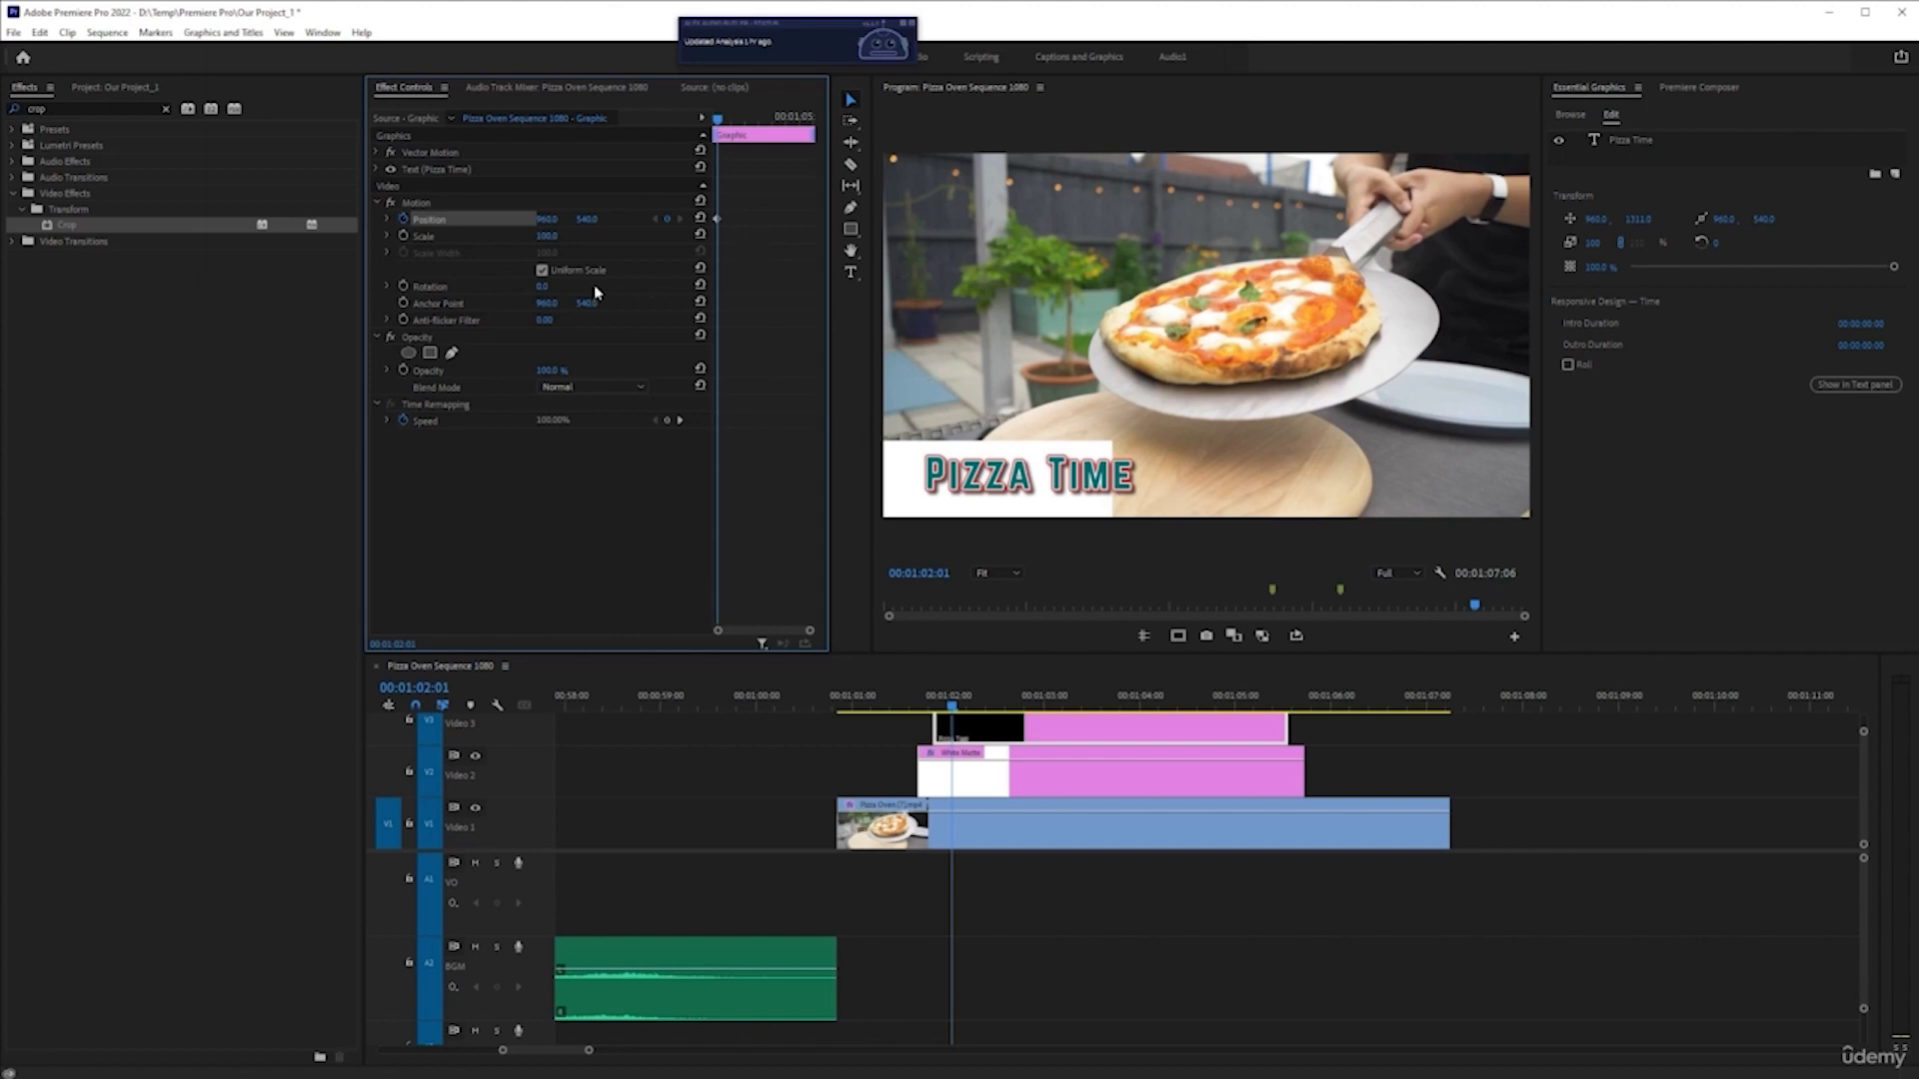
pyautogui.press('space')
pyautogui.press('space')
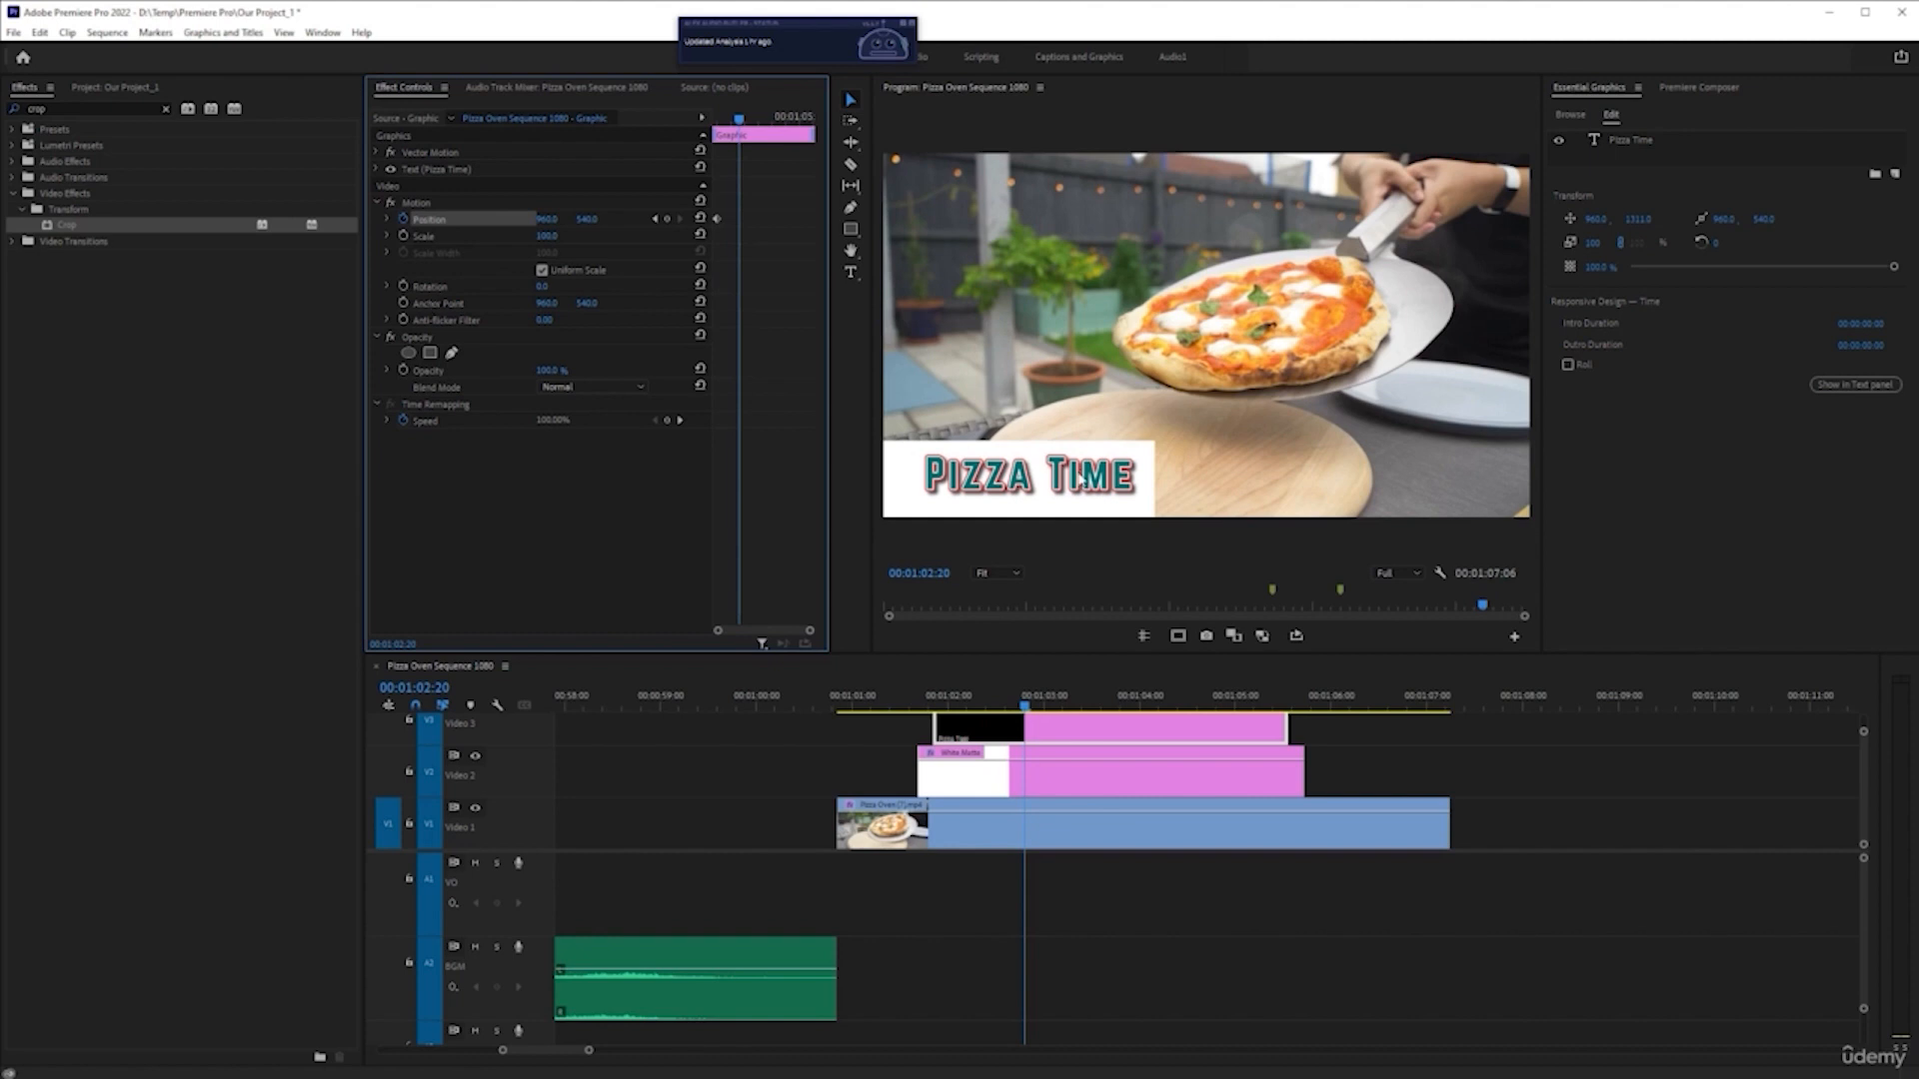
# - Move the title off the frame's left edge at the first Position keyframe, X about 187, and apply Ease Out to both keyframes
pyautogui.click(655, 219)
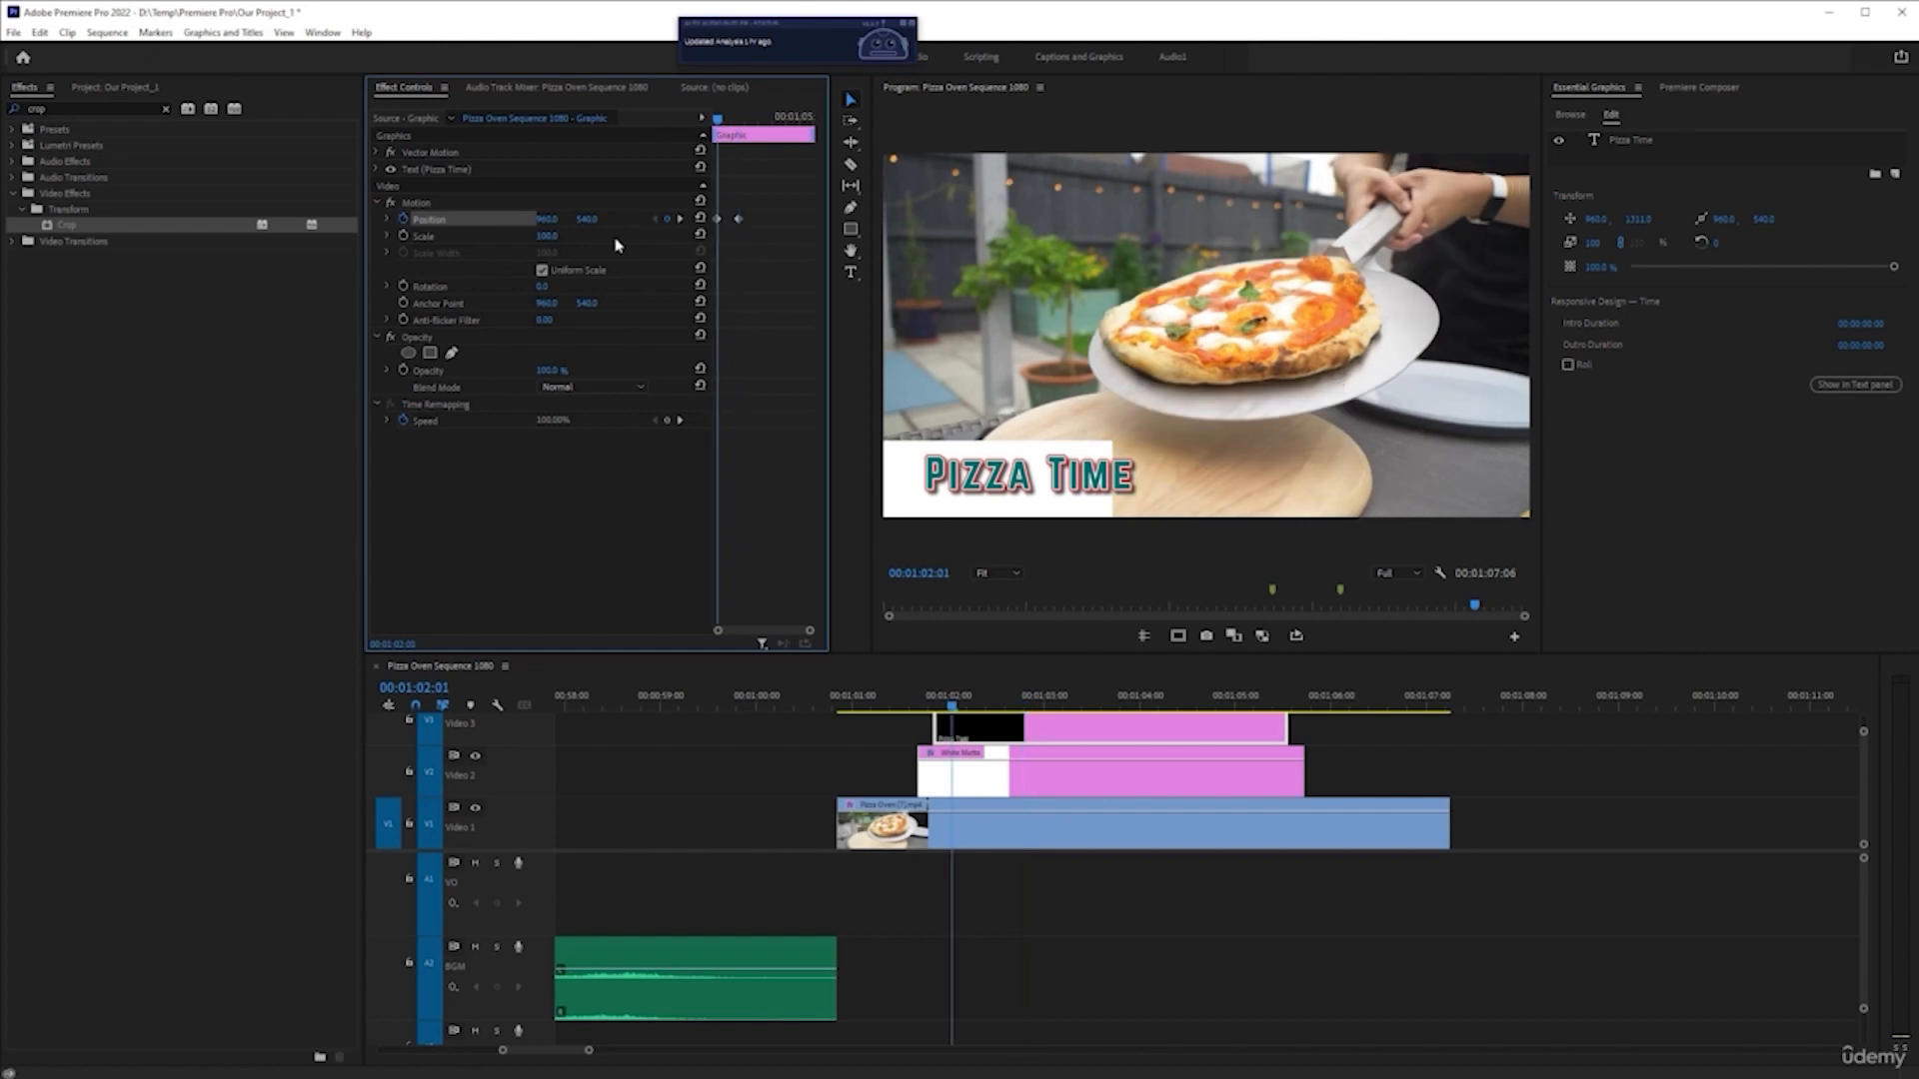
pyautogui.moveTo(548, 225); pyautogui.dragTo(483, 230)
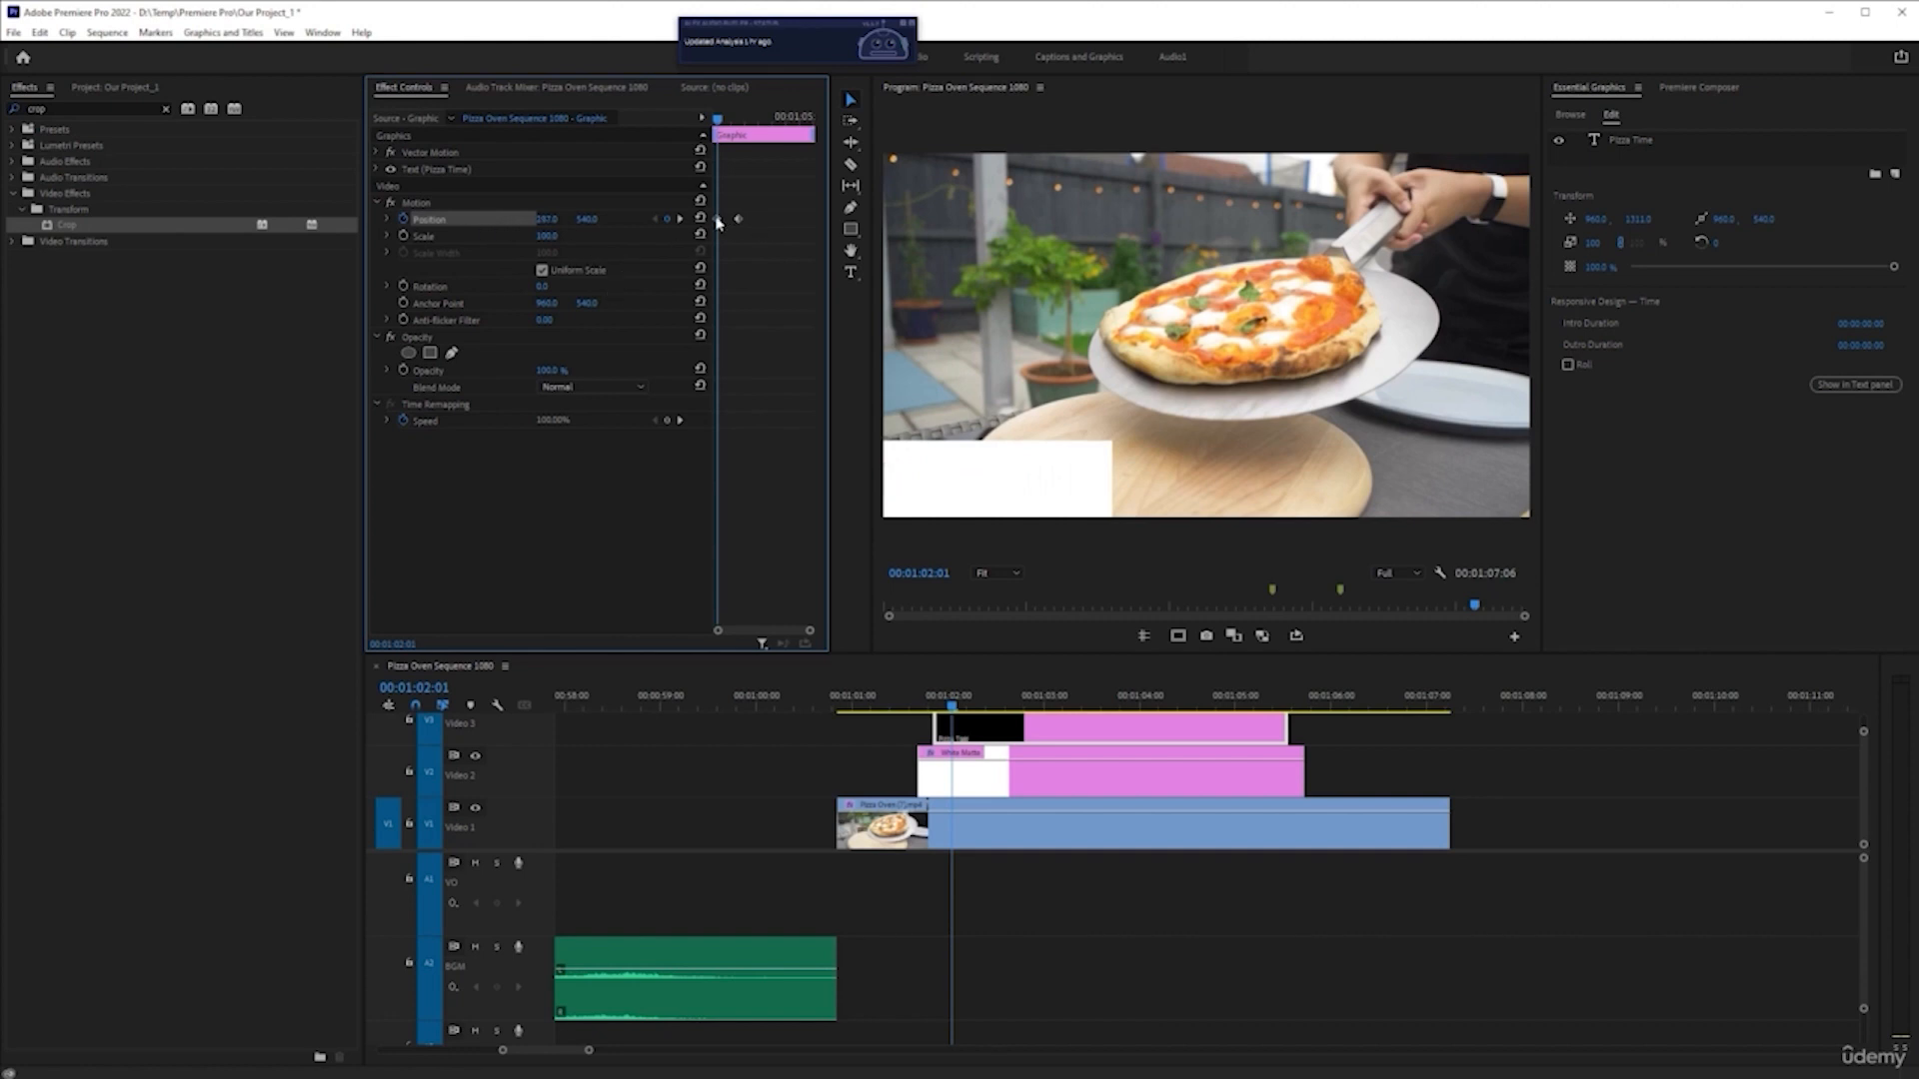
pyautogui.rightClick(717, 224)
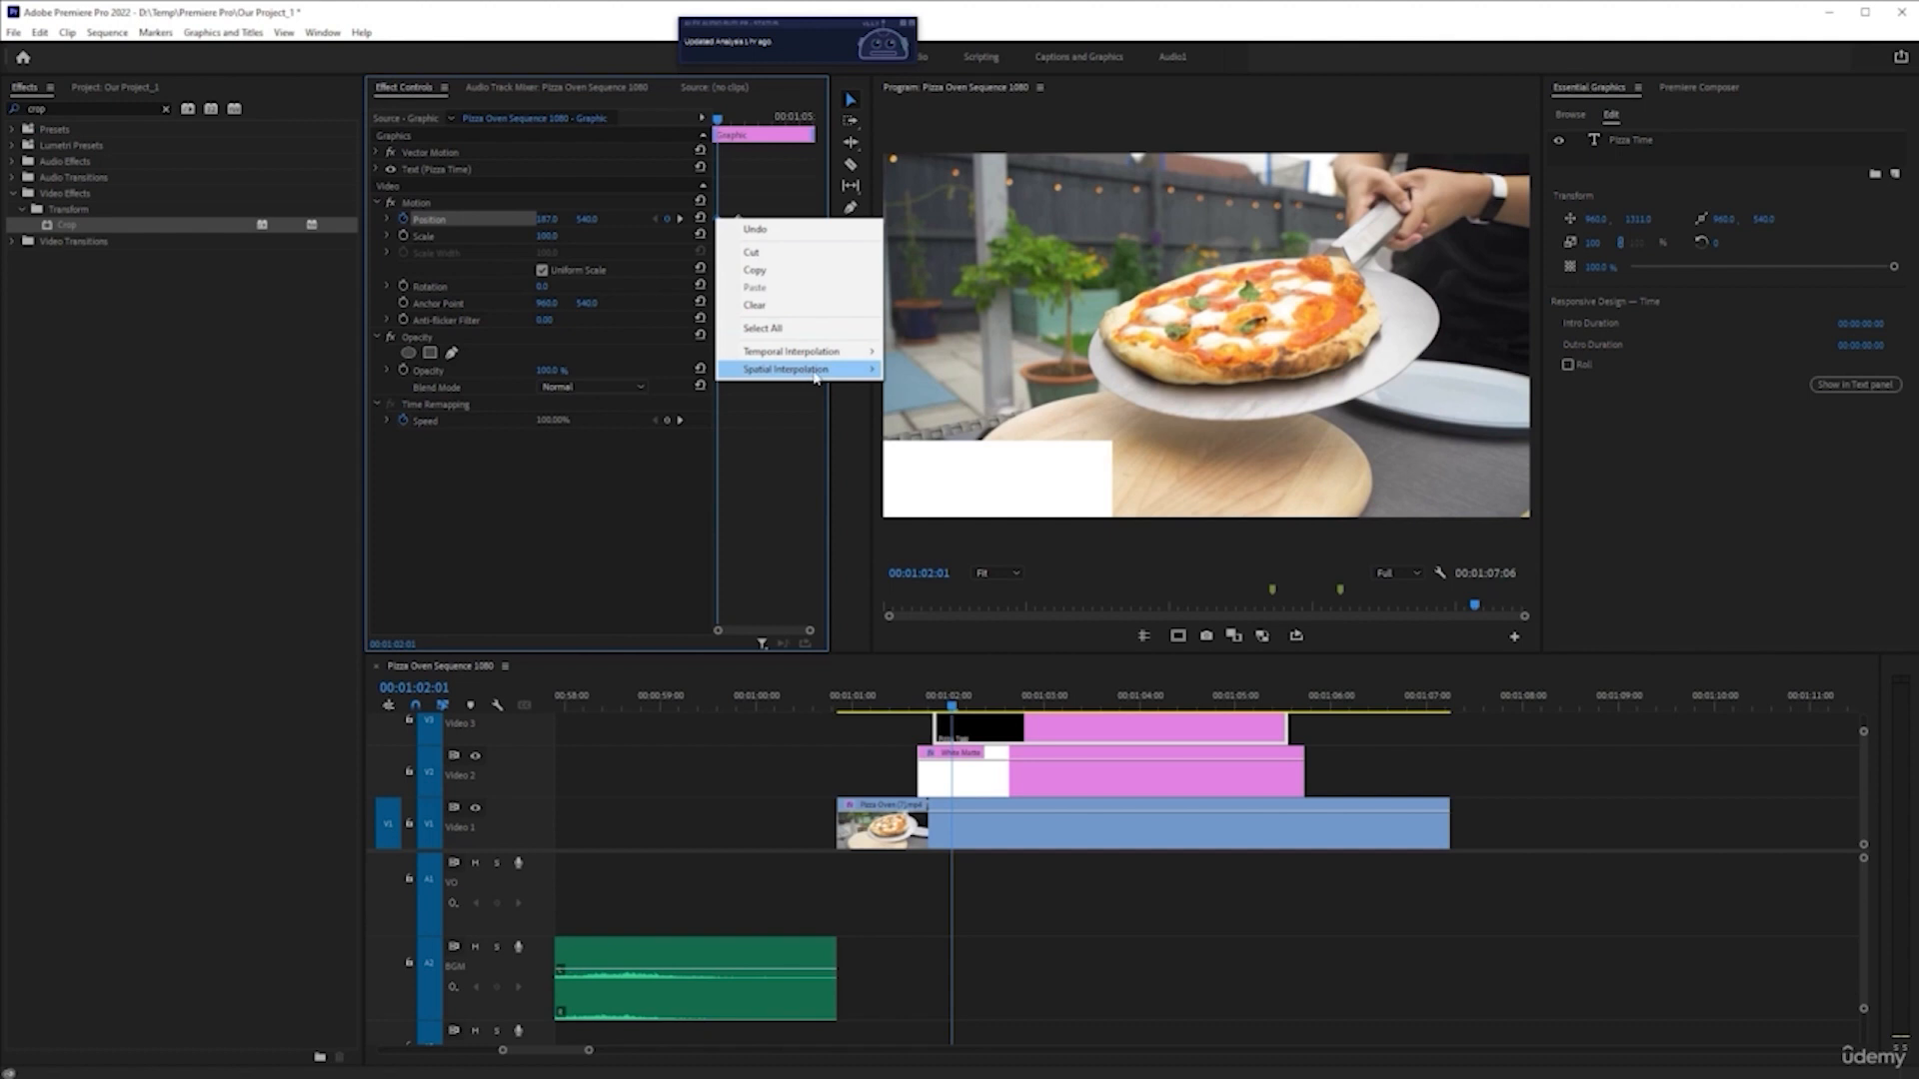
pyautogui.moveTo(828, 352)
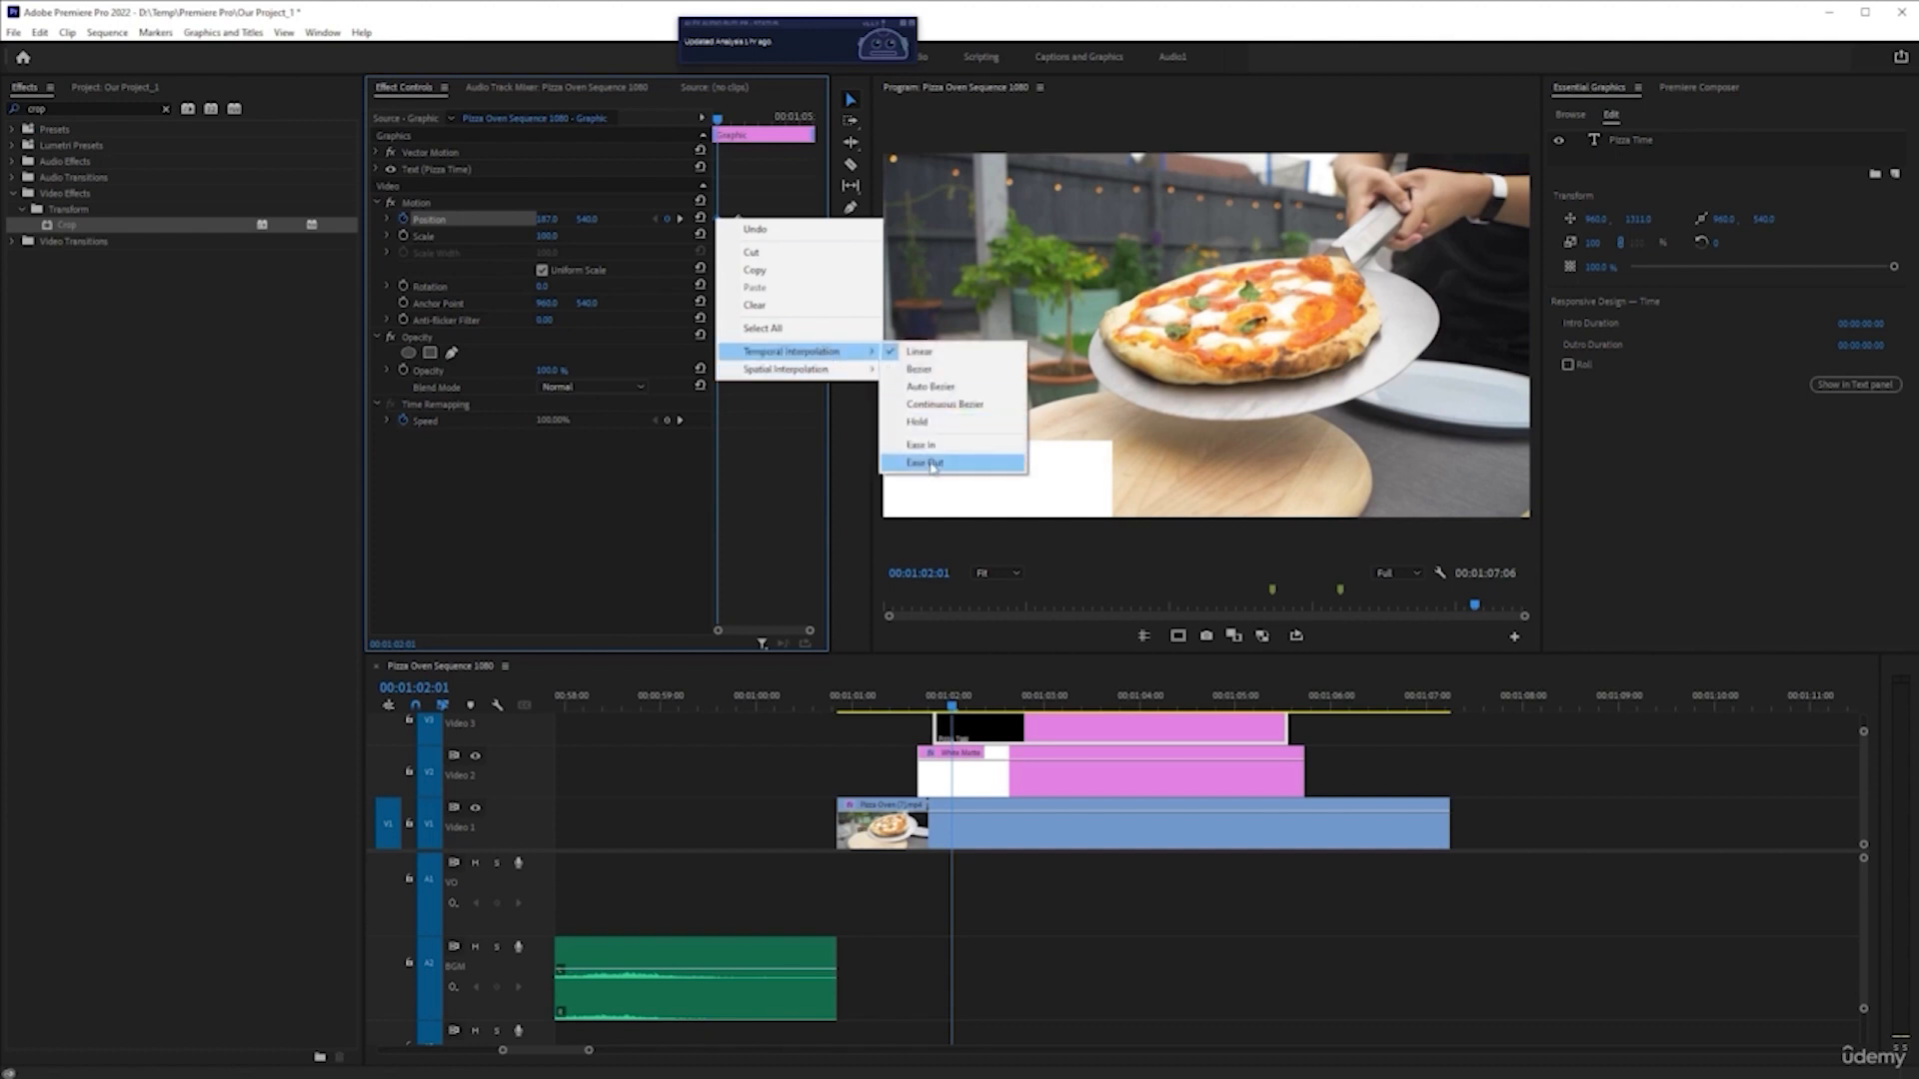
pyautogui.click(924, 462)
pyautogui.rightClick(739, 224)
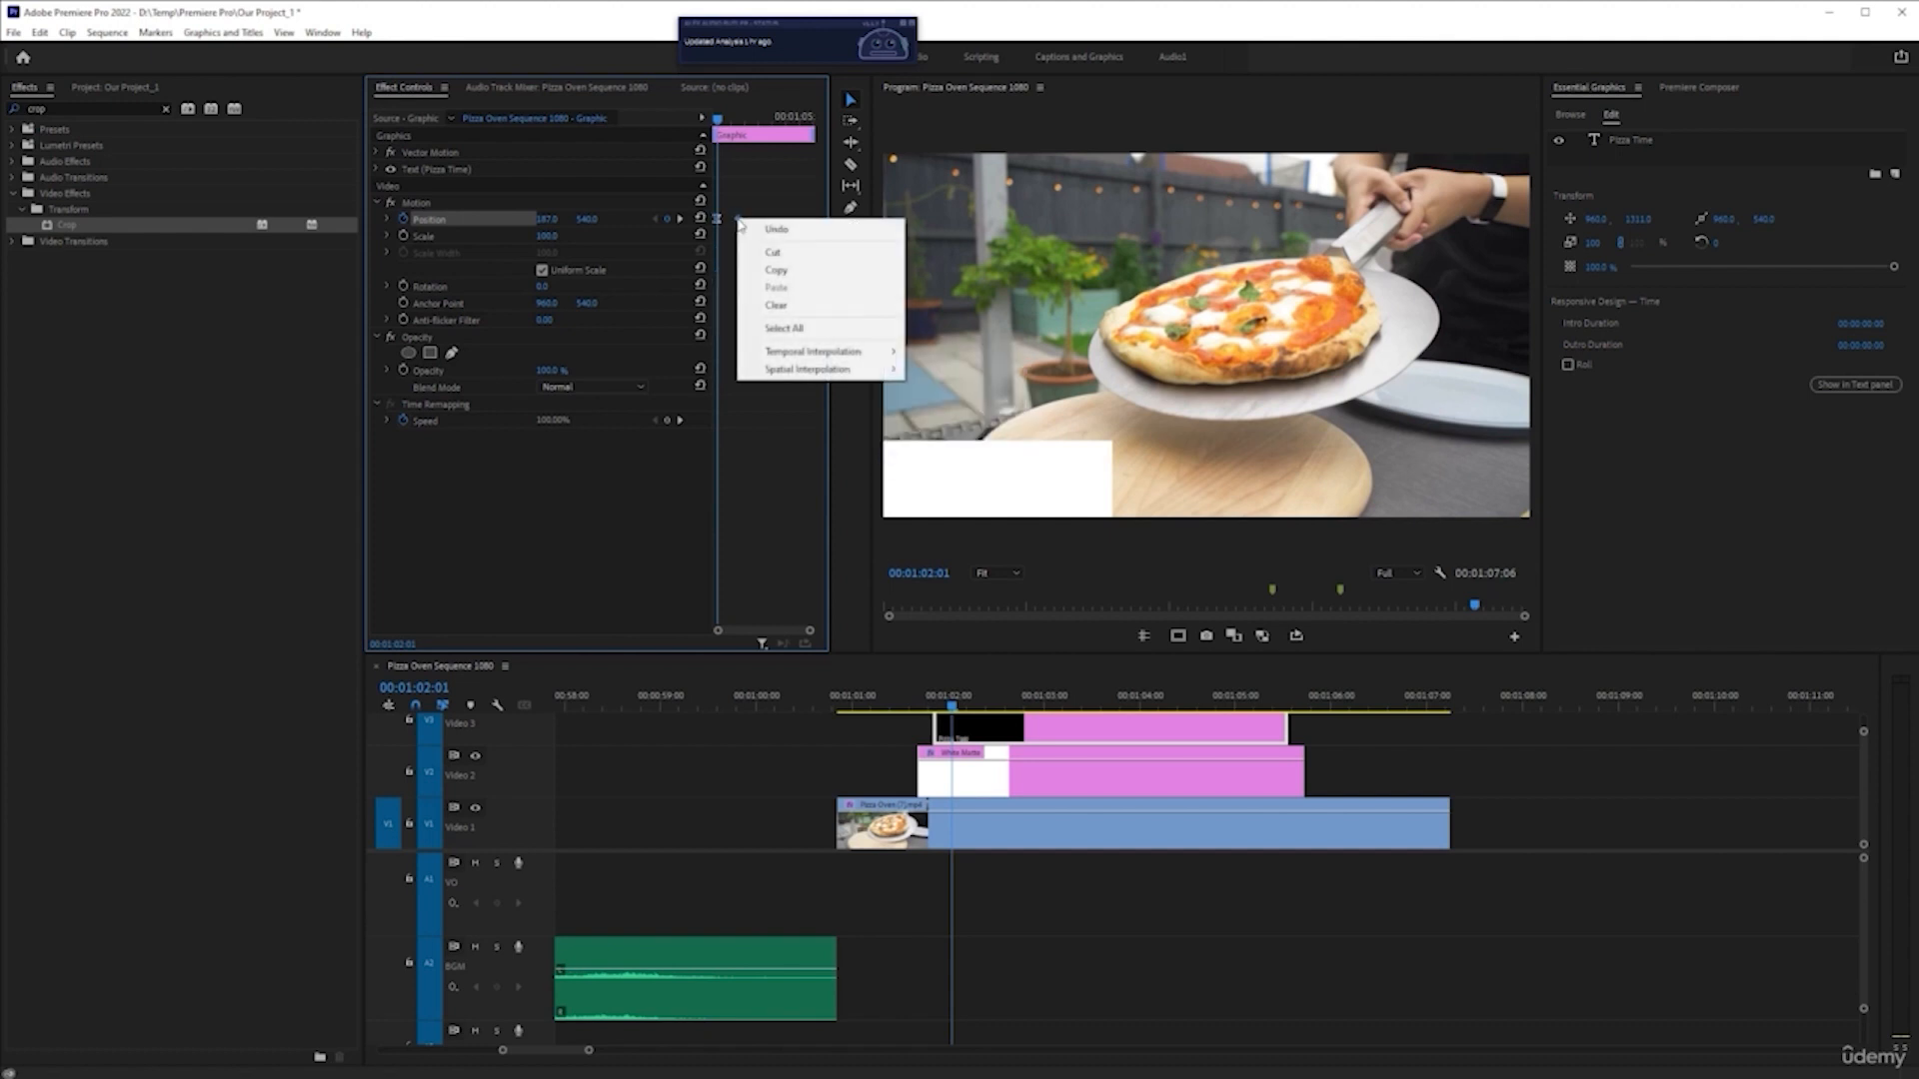
pyautogui.moveTo(849, 355)
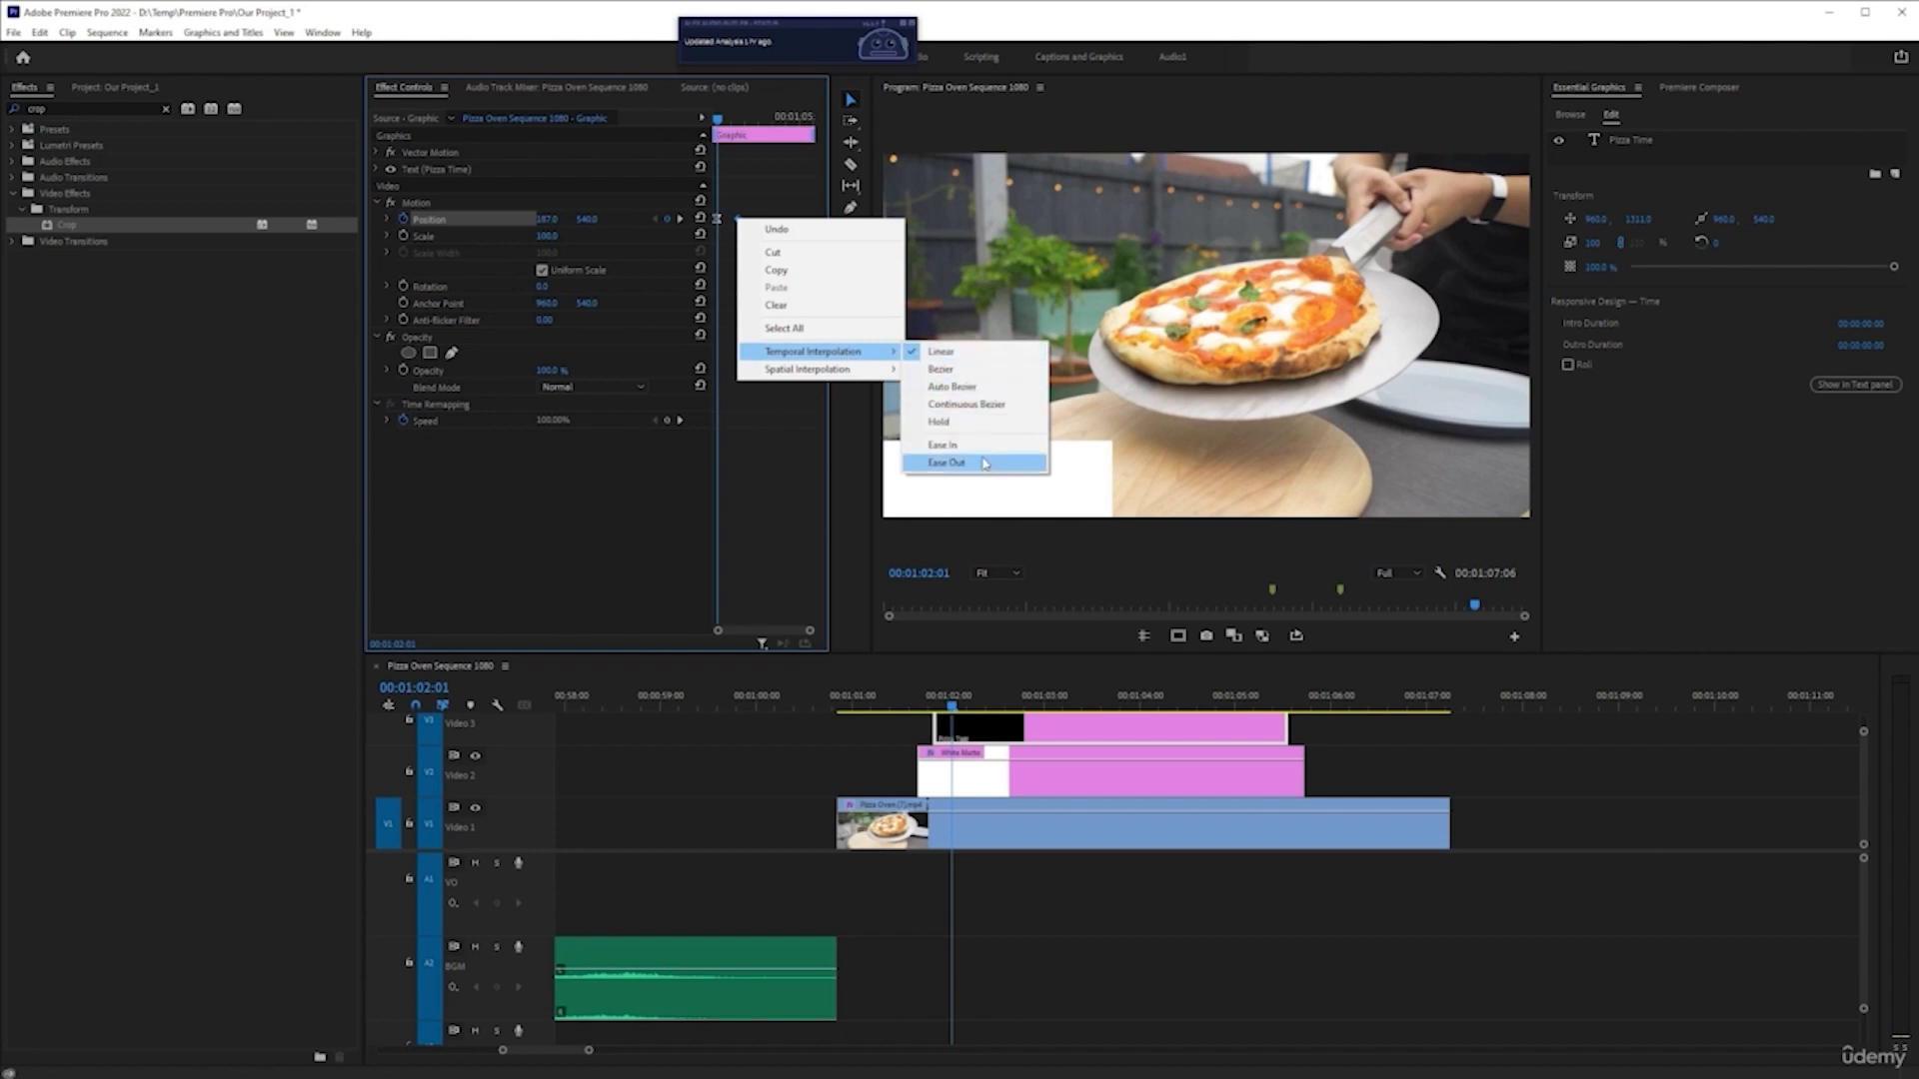
pyautogui.click(945, 461)
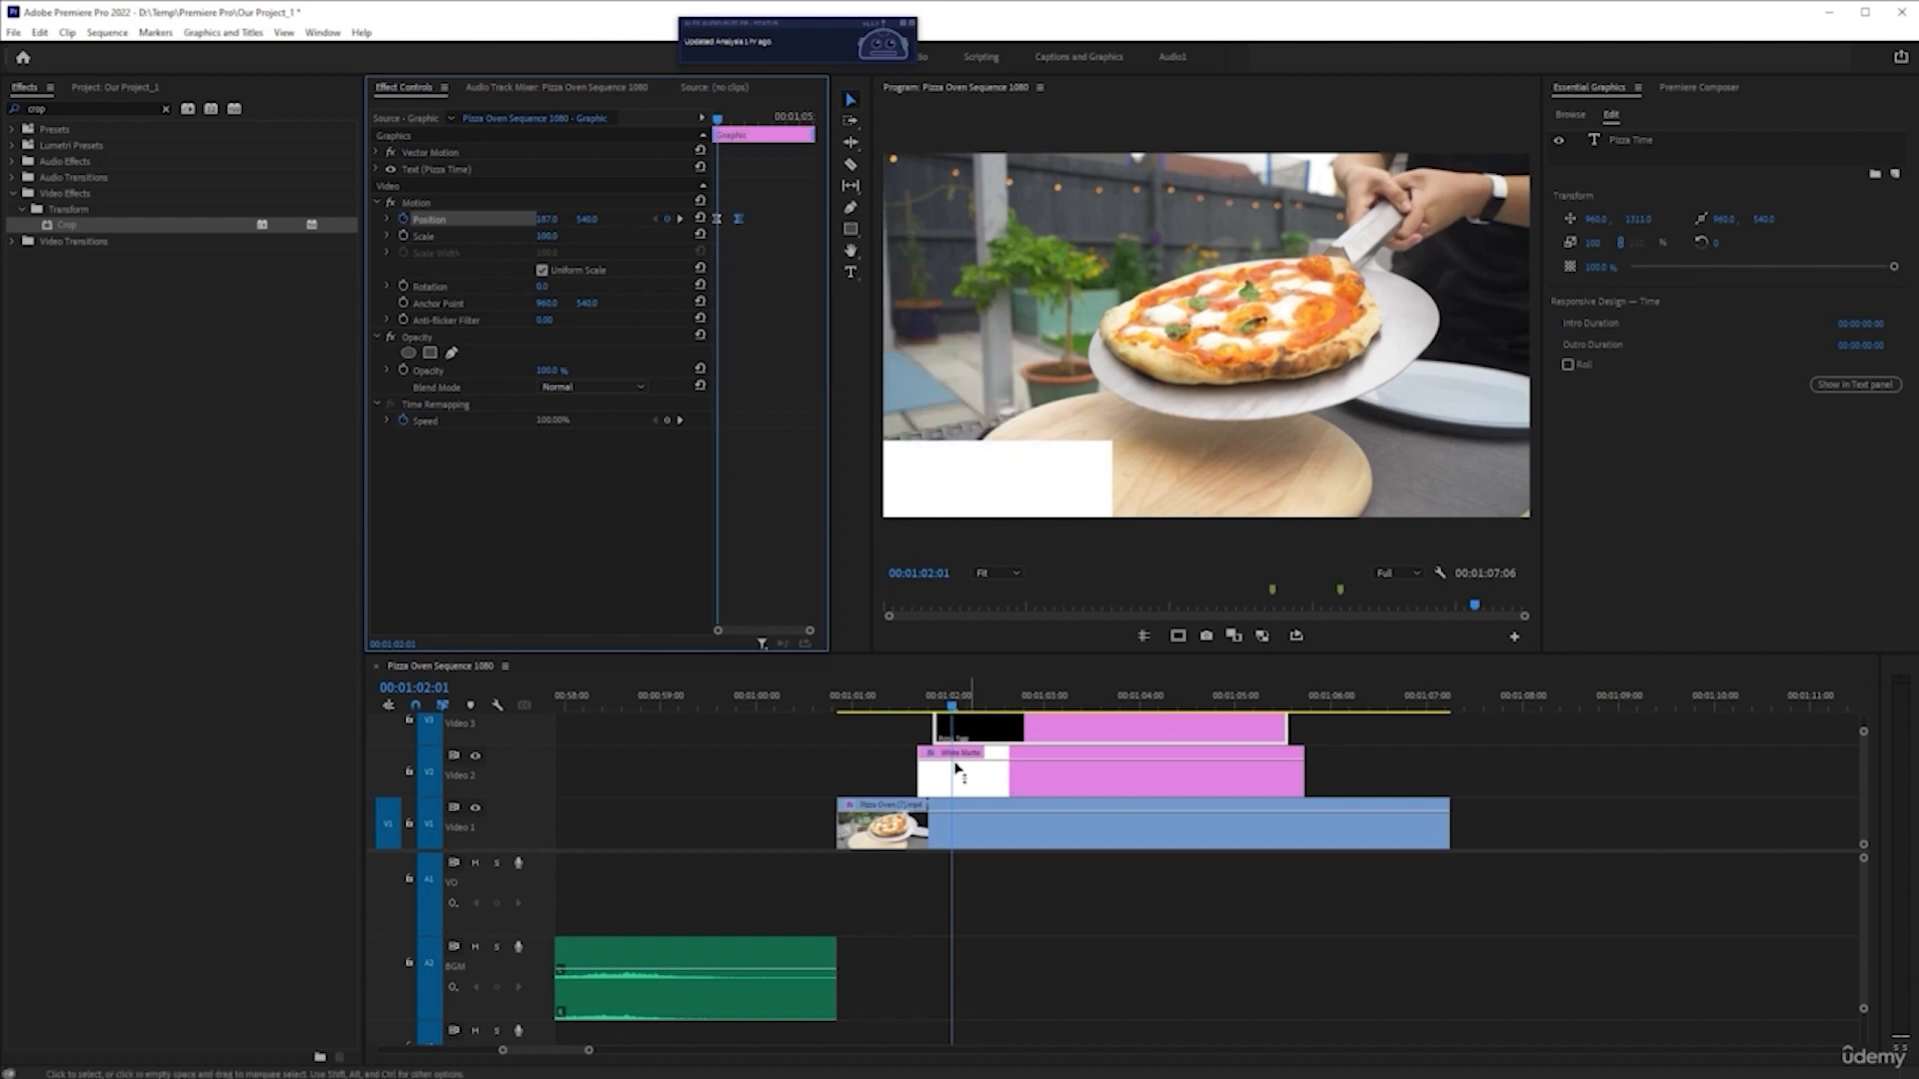
# - Play back the White Matte reveal together with the title's slide-in several times to check their timing
pyautogui.click(904, 702)
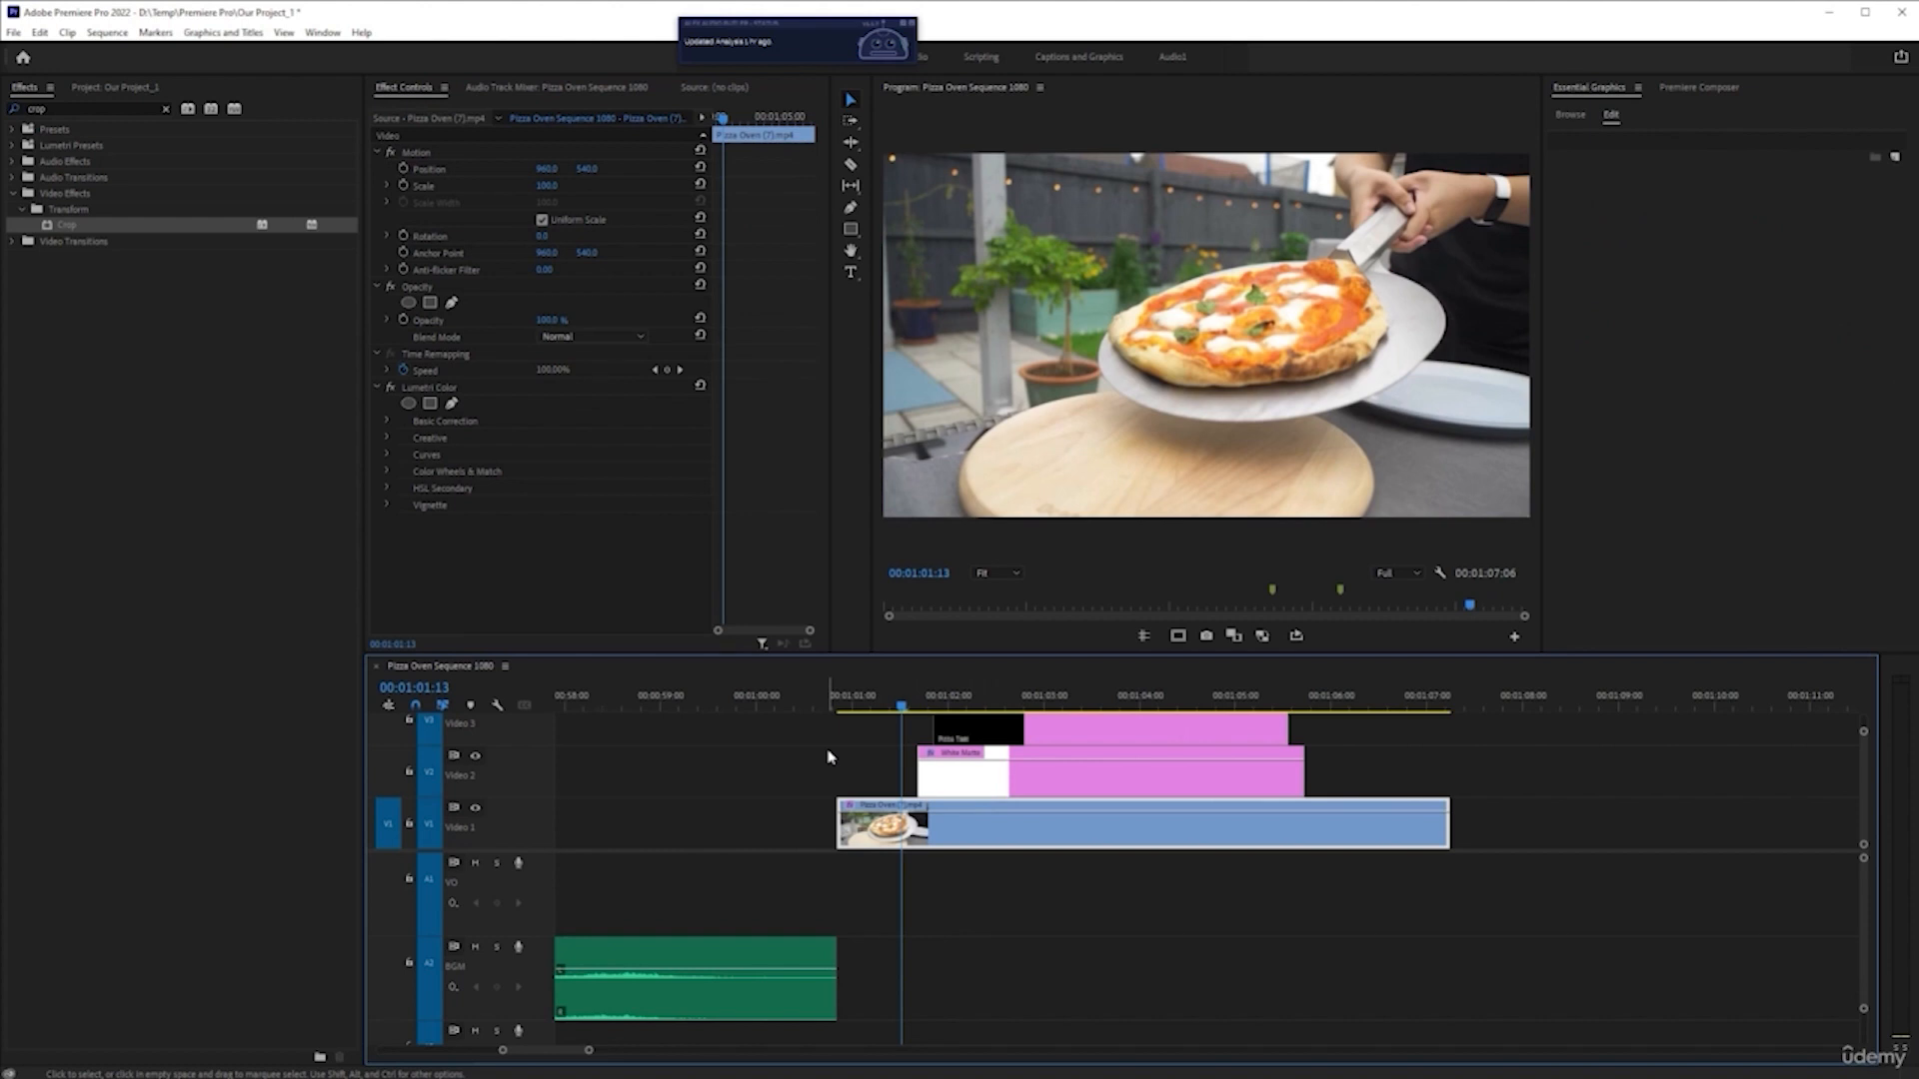
pyautogui.hscroll(2, 890, 767)
pyautogui.press('space')
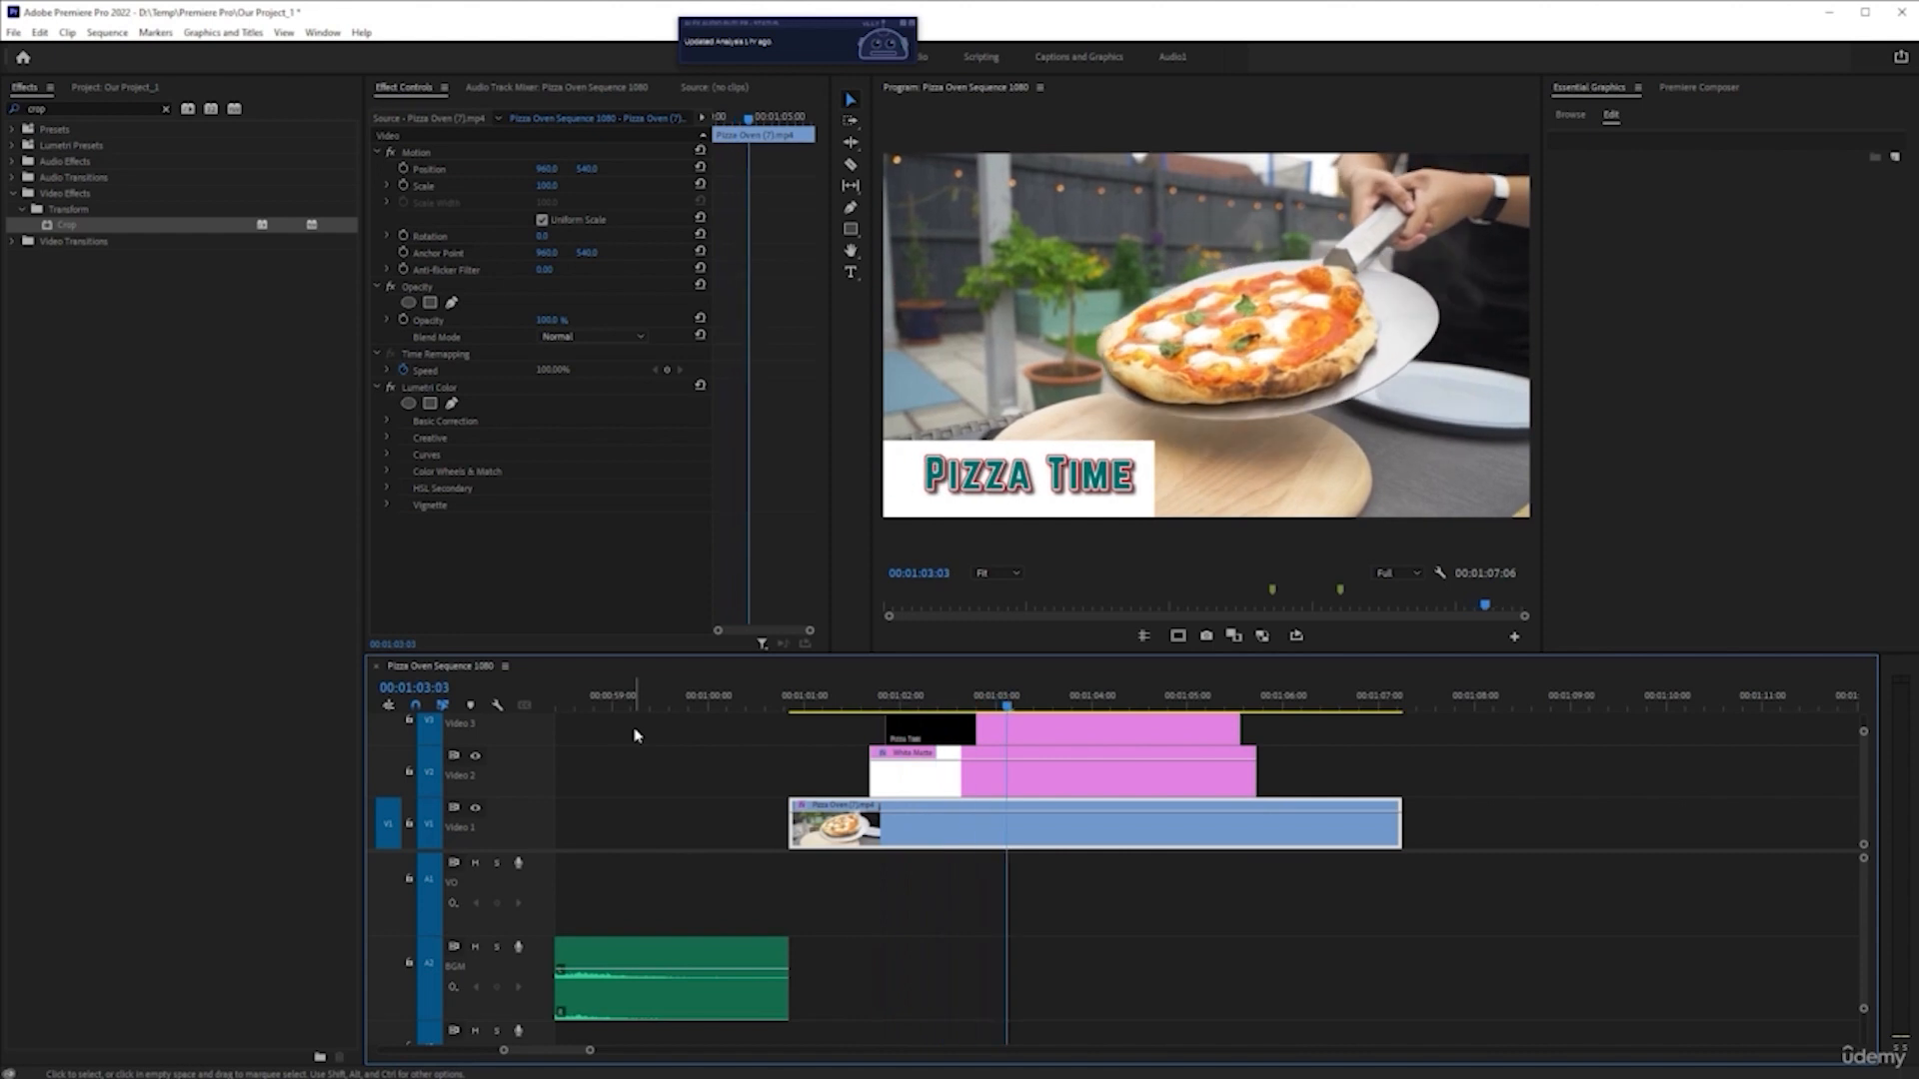
pyautogui.click(904, 729)
pyautogui.scroll(3, 822, 751)
pyautogui.click(935, 696)
pyautogui.press('space')
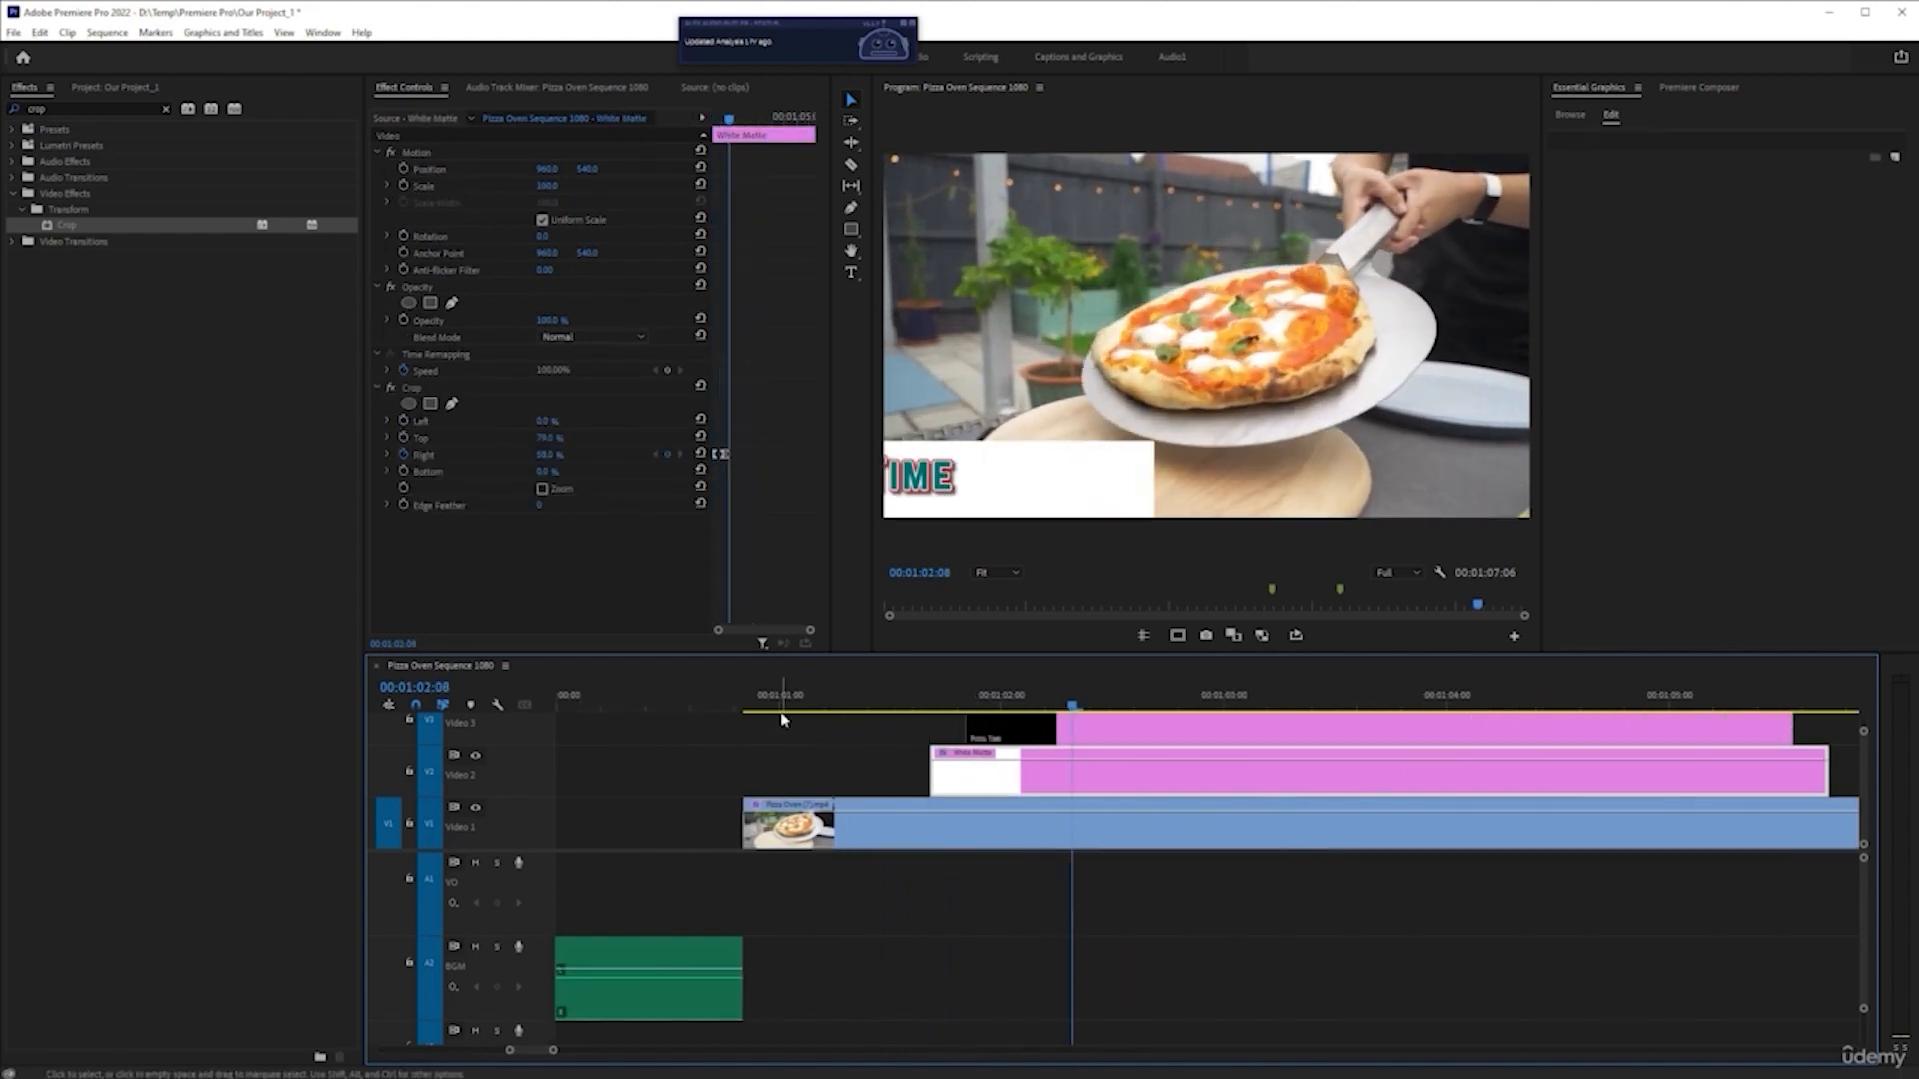
pyautogui.press('space')
pyautogui.moveTo(932, 700); pyautogui.dragTo(930, 727)
pyautogui.click(963, 723)
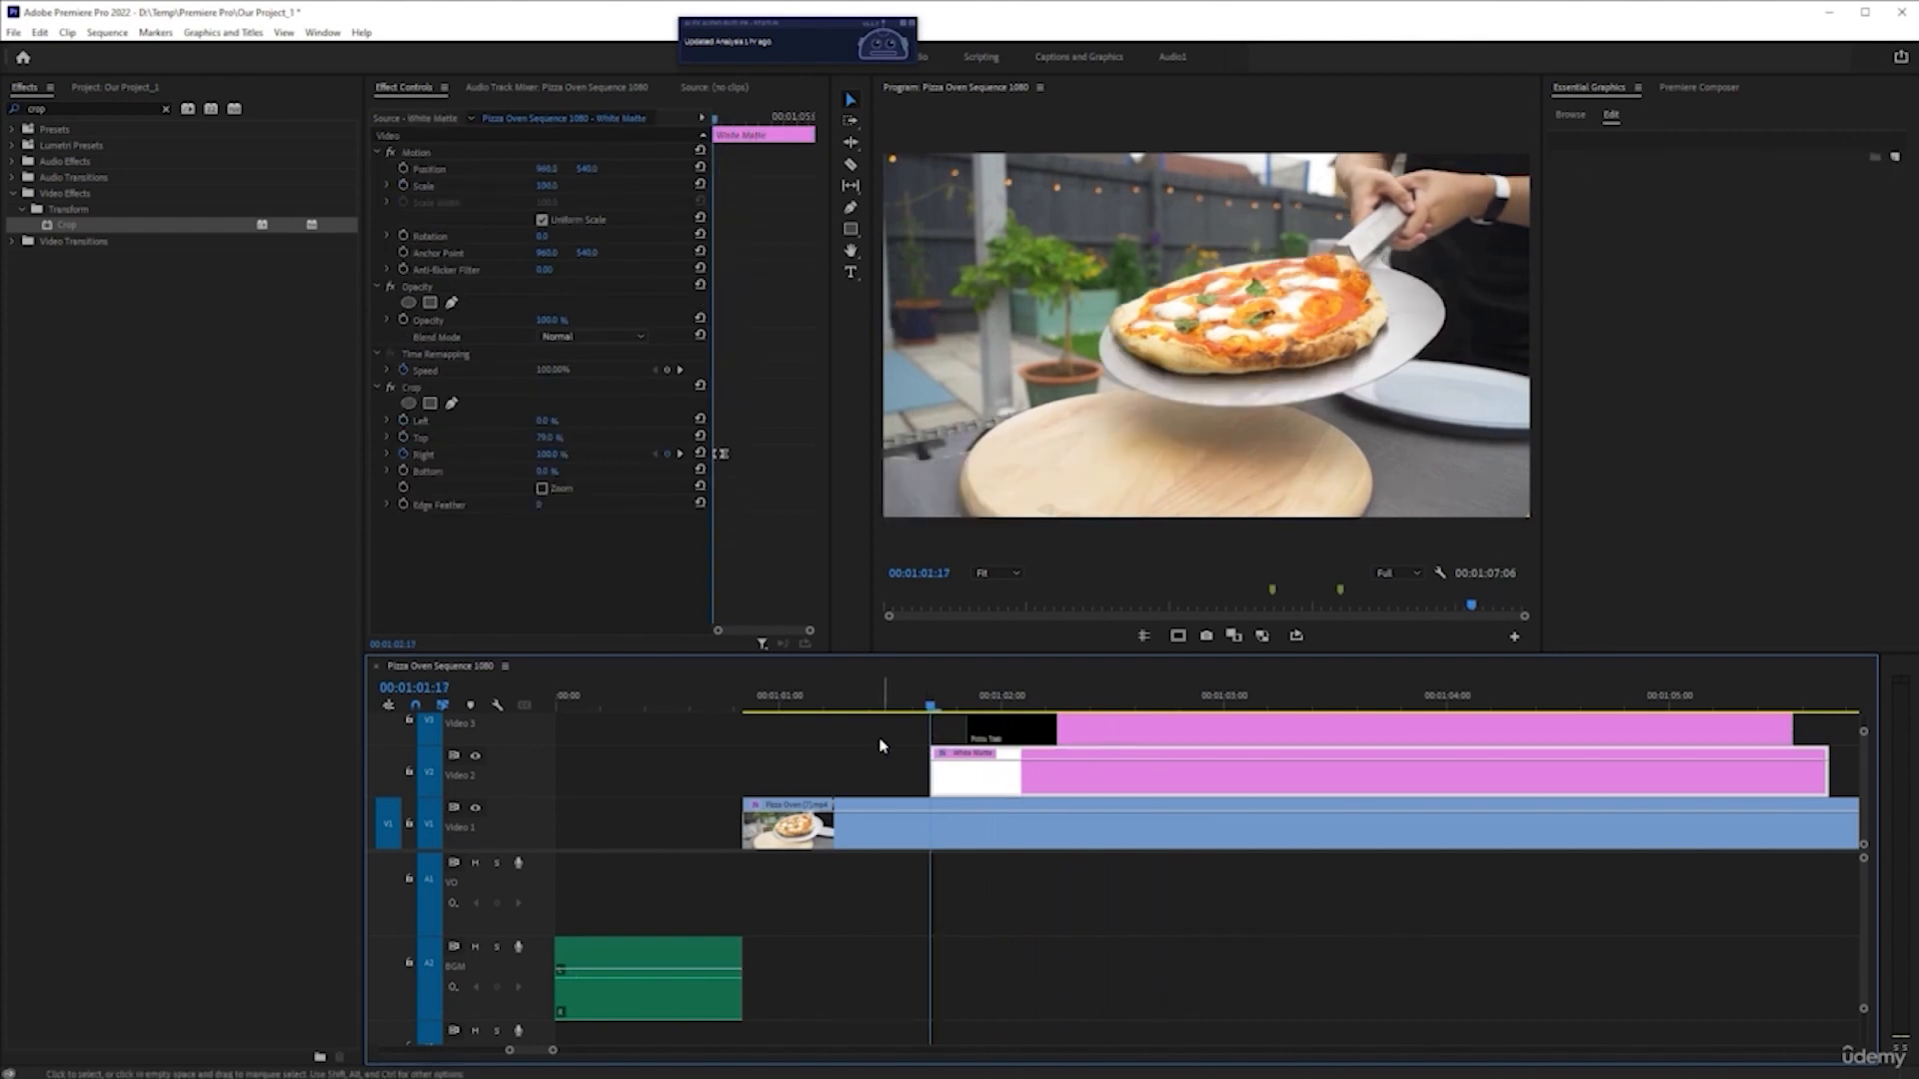
pyautogui.press('space')
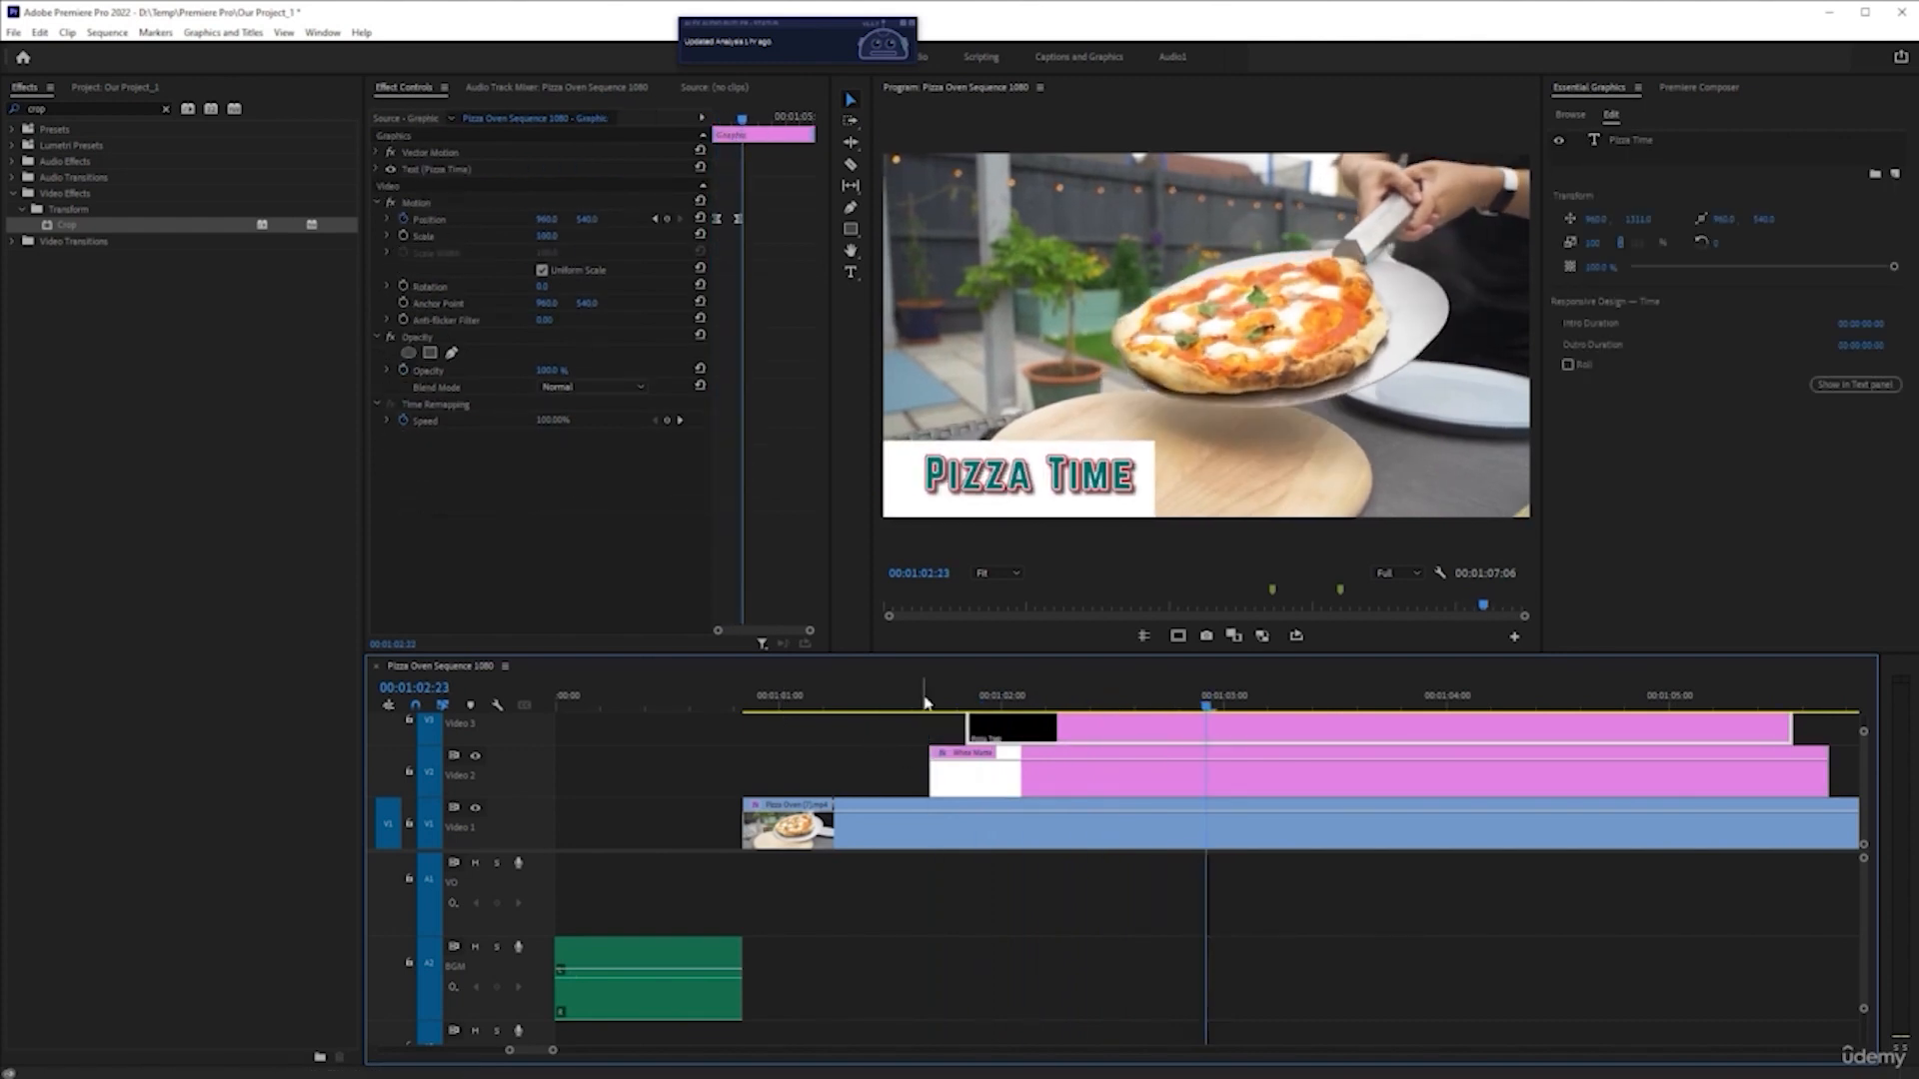
pyautogui.click(930, 697)
# - Try moving the title's first Position keyframe to the title clip's start at 00:01:01:21 and play back the animation
pyautogui.click(999, 738)
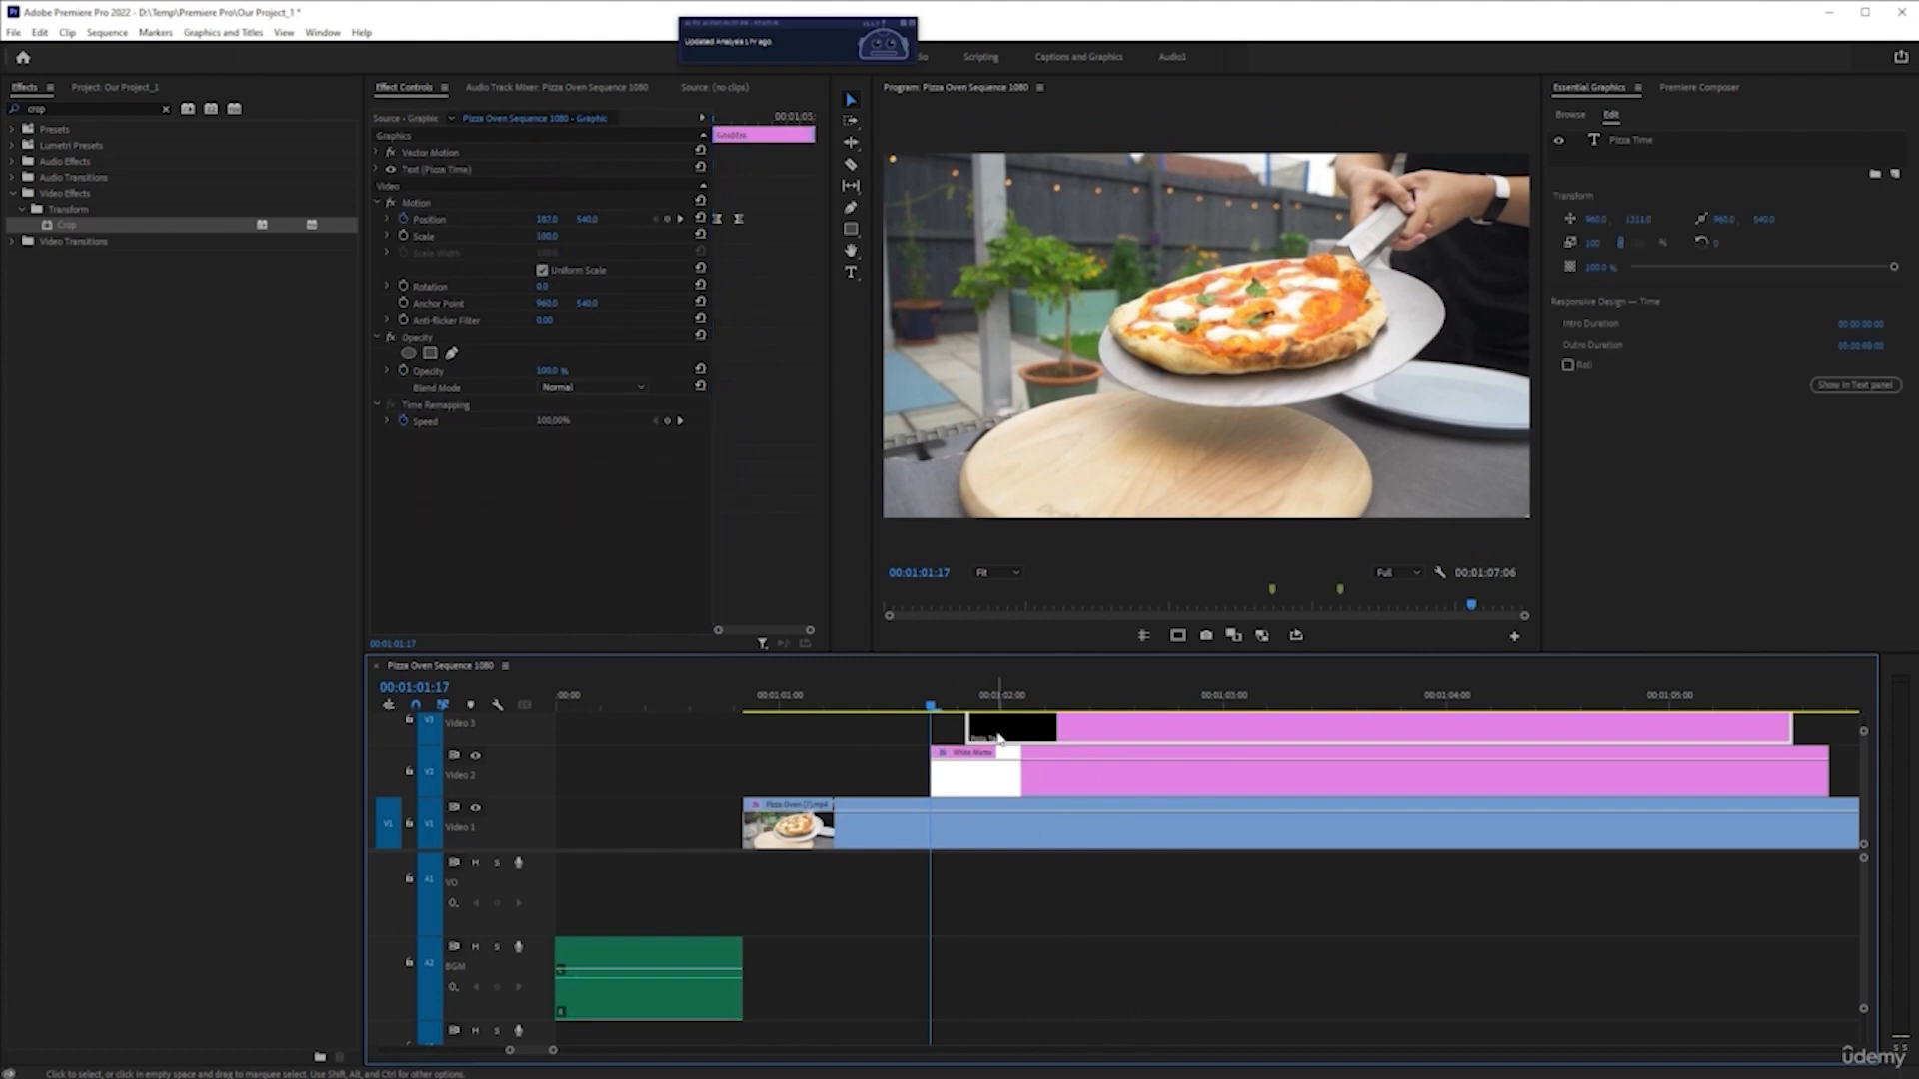
pyautogui.click(965, 699)
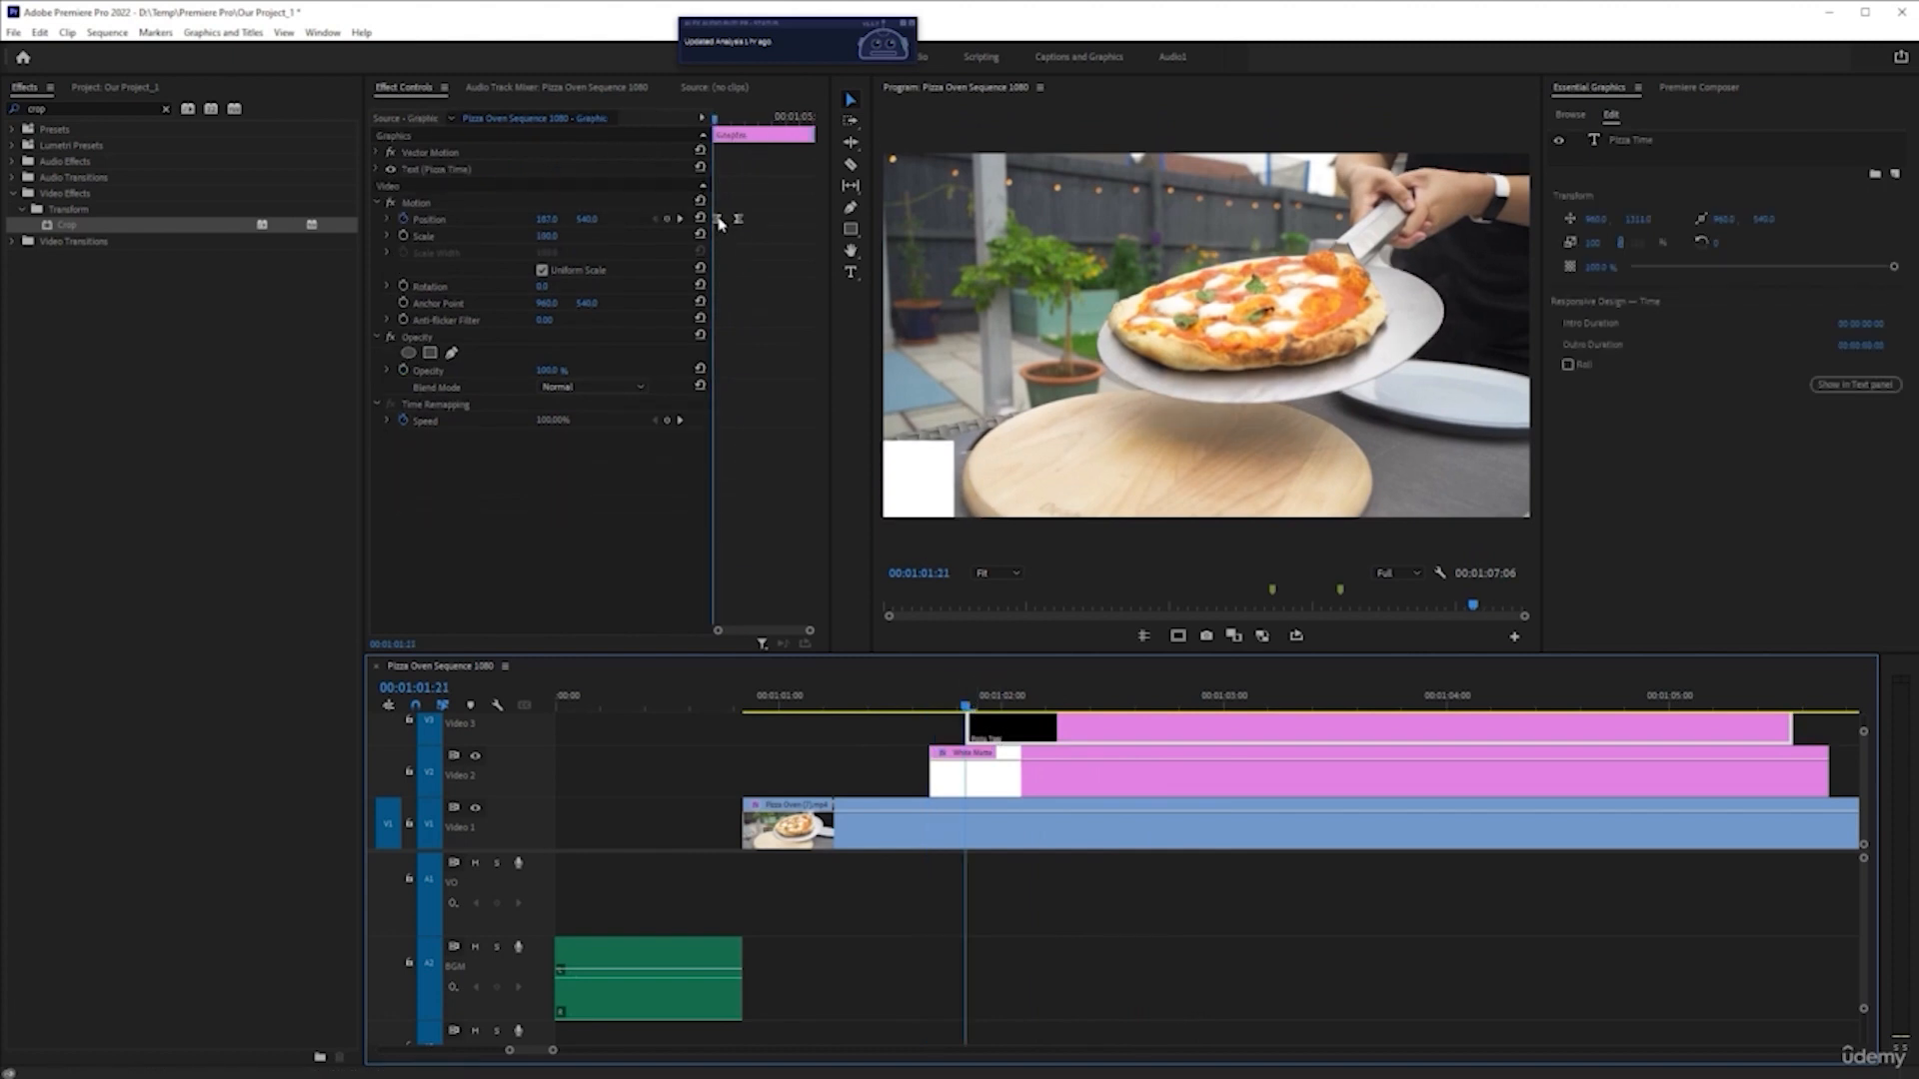
pyautogui.click(719, 222)
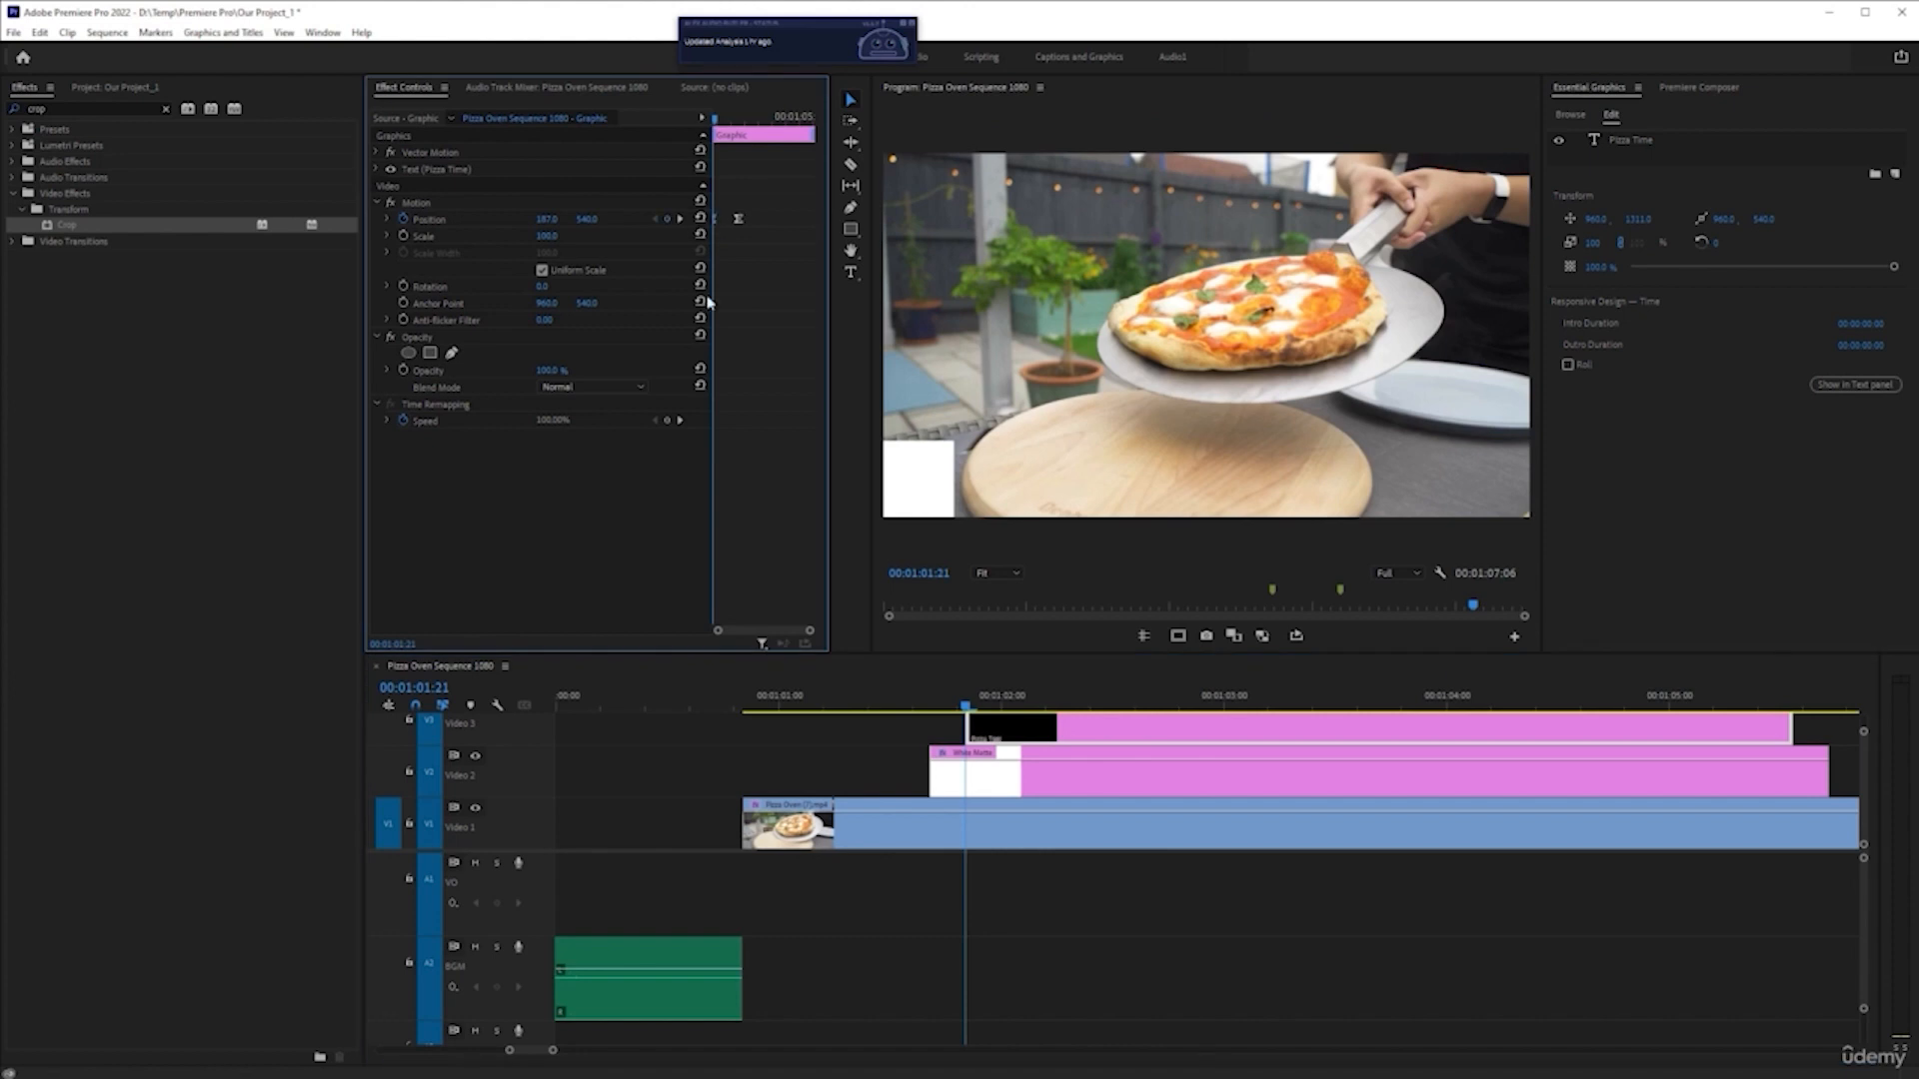
pyautogui.click(915, 724)
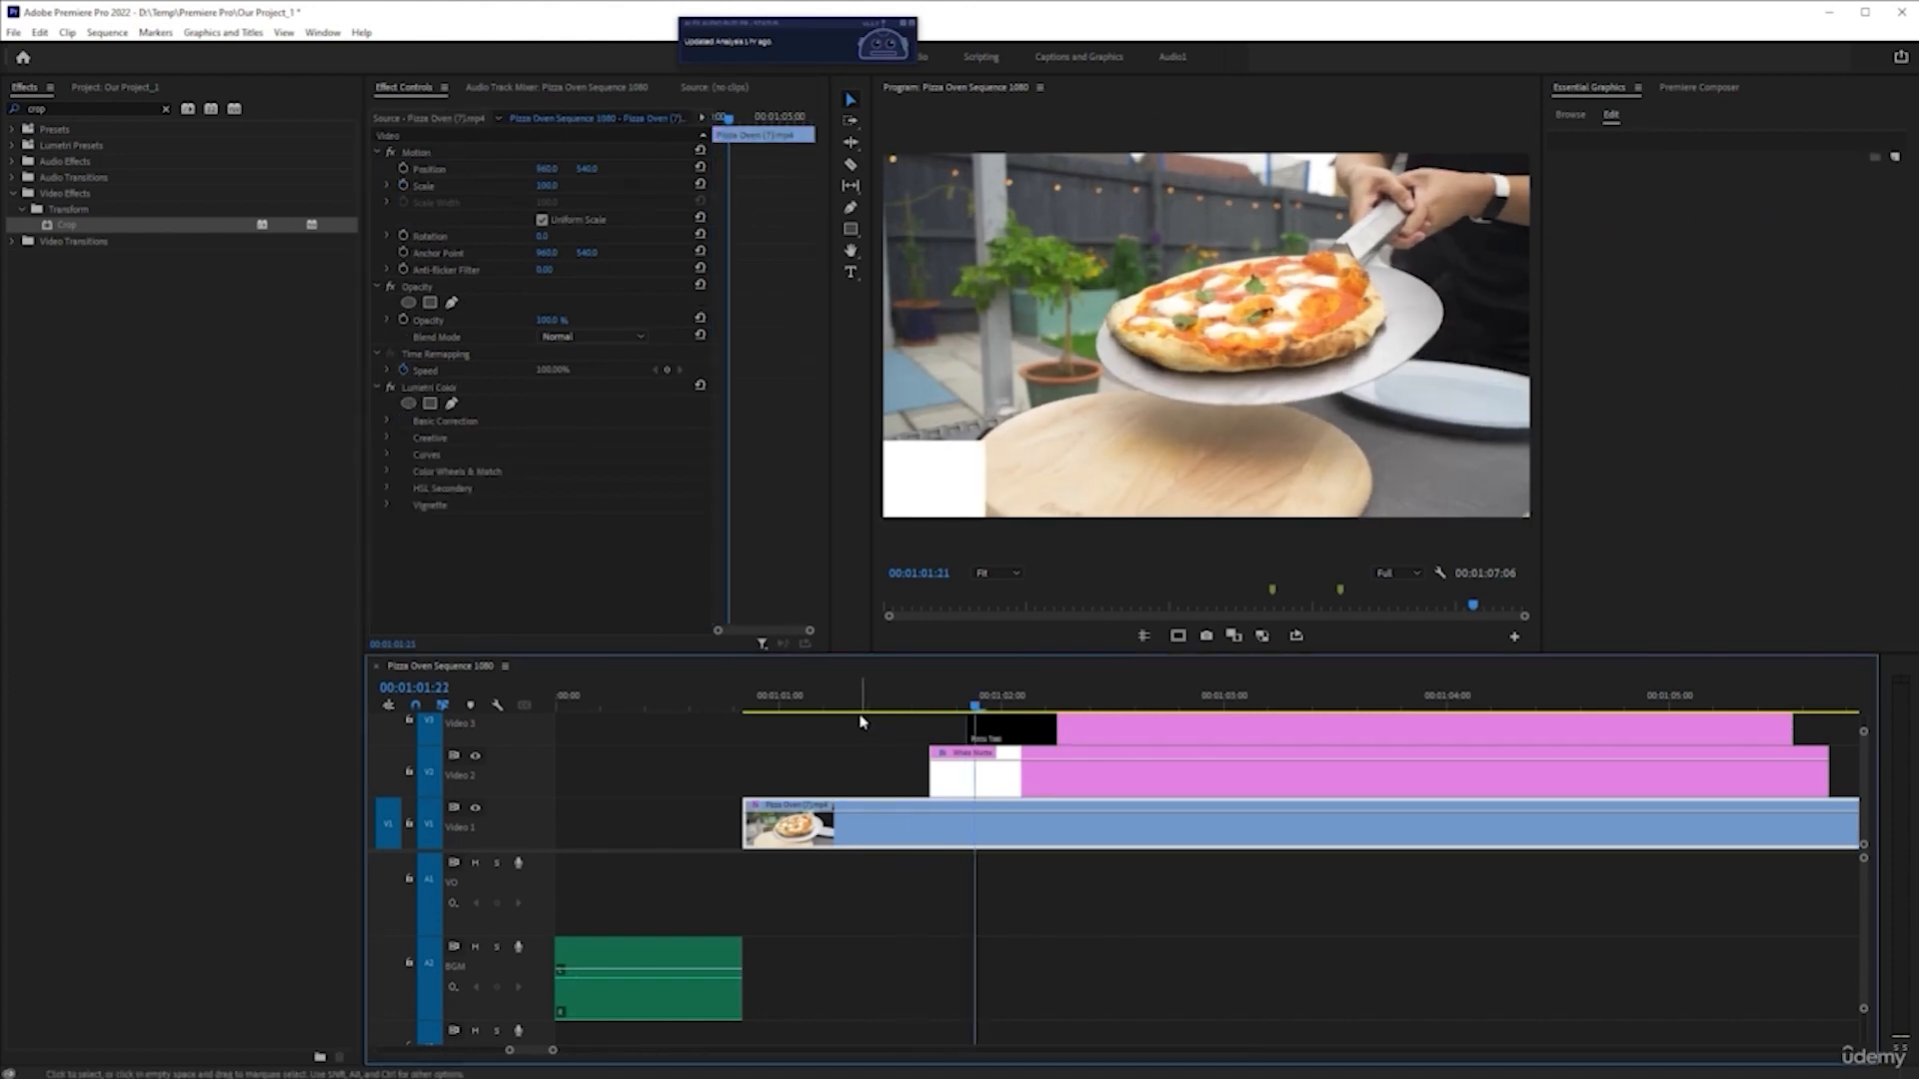
pyautogui.press('space')
pyautogui.click(971, 721)
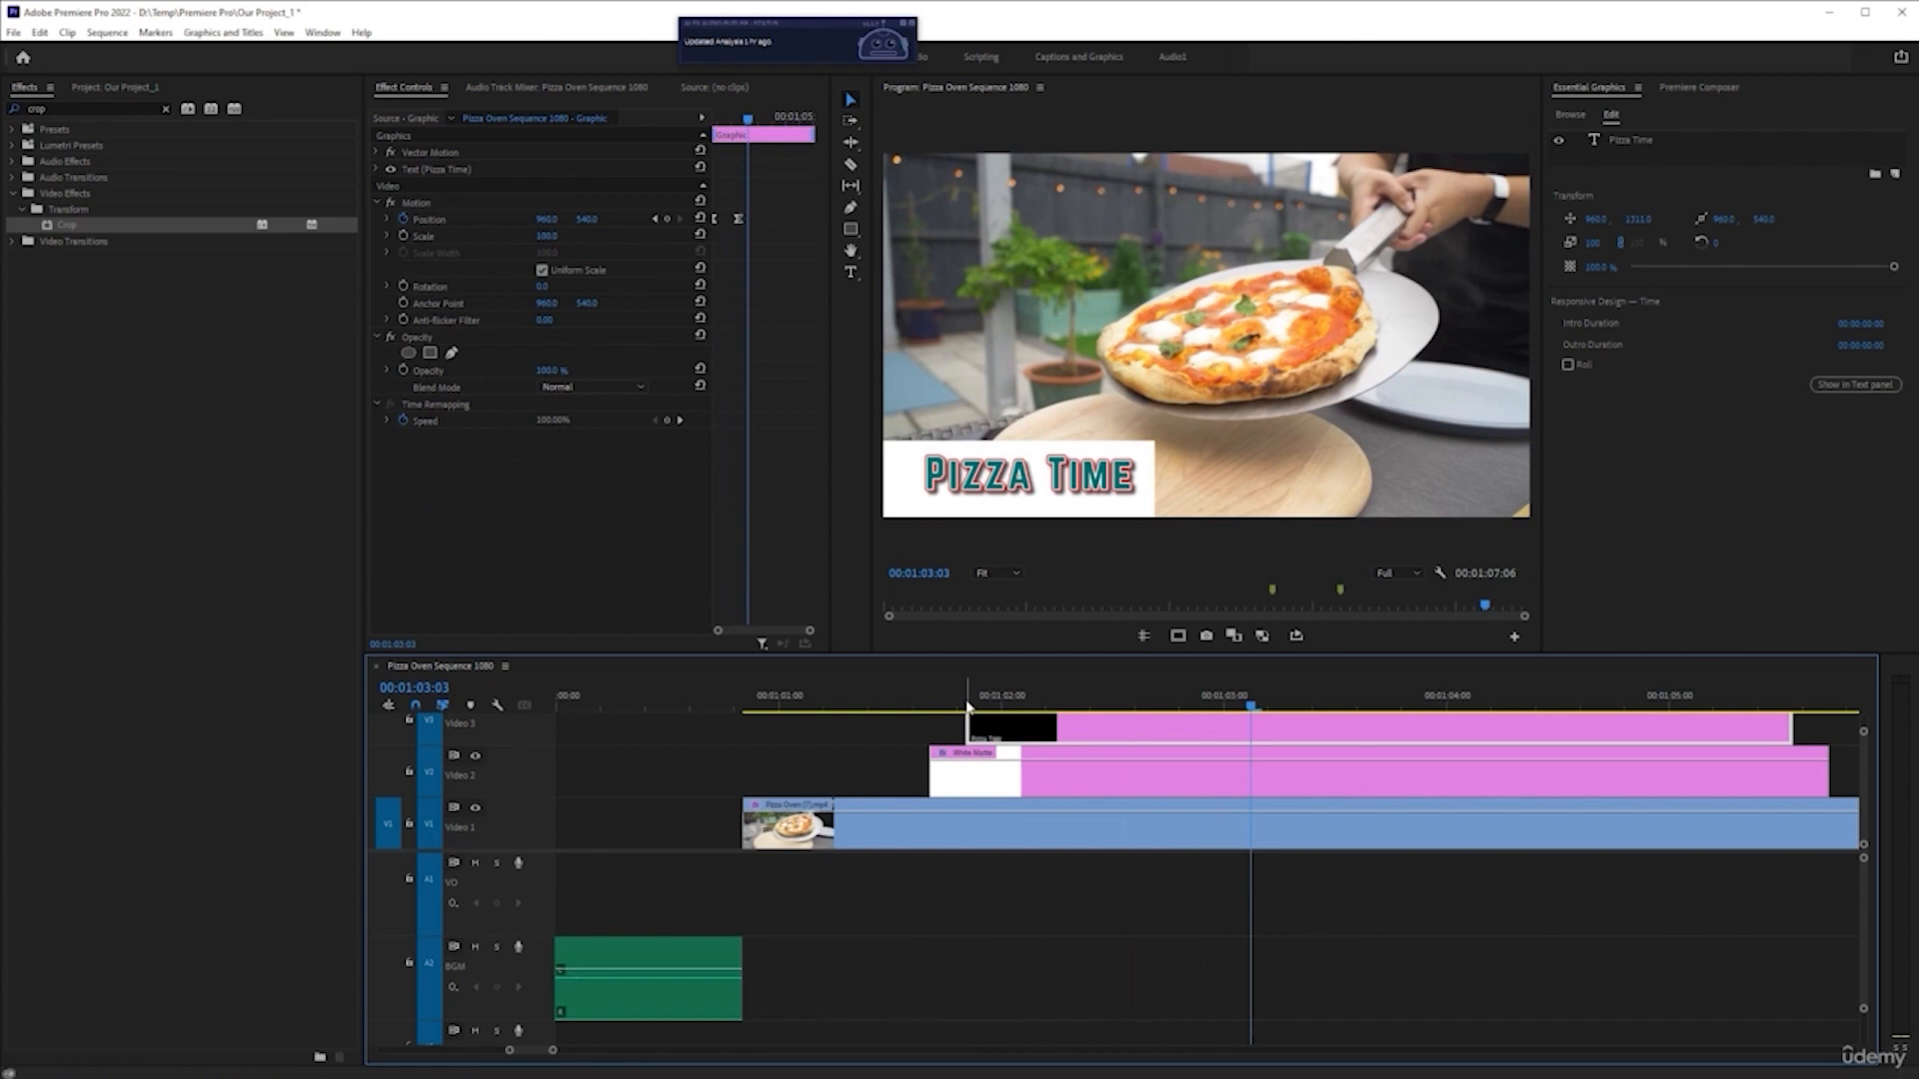
# - Shift the Pizza Time title clip about three frames earlier on its track and play back the animation
pyautogui.click(969, 706)
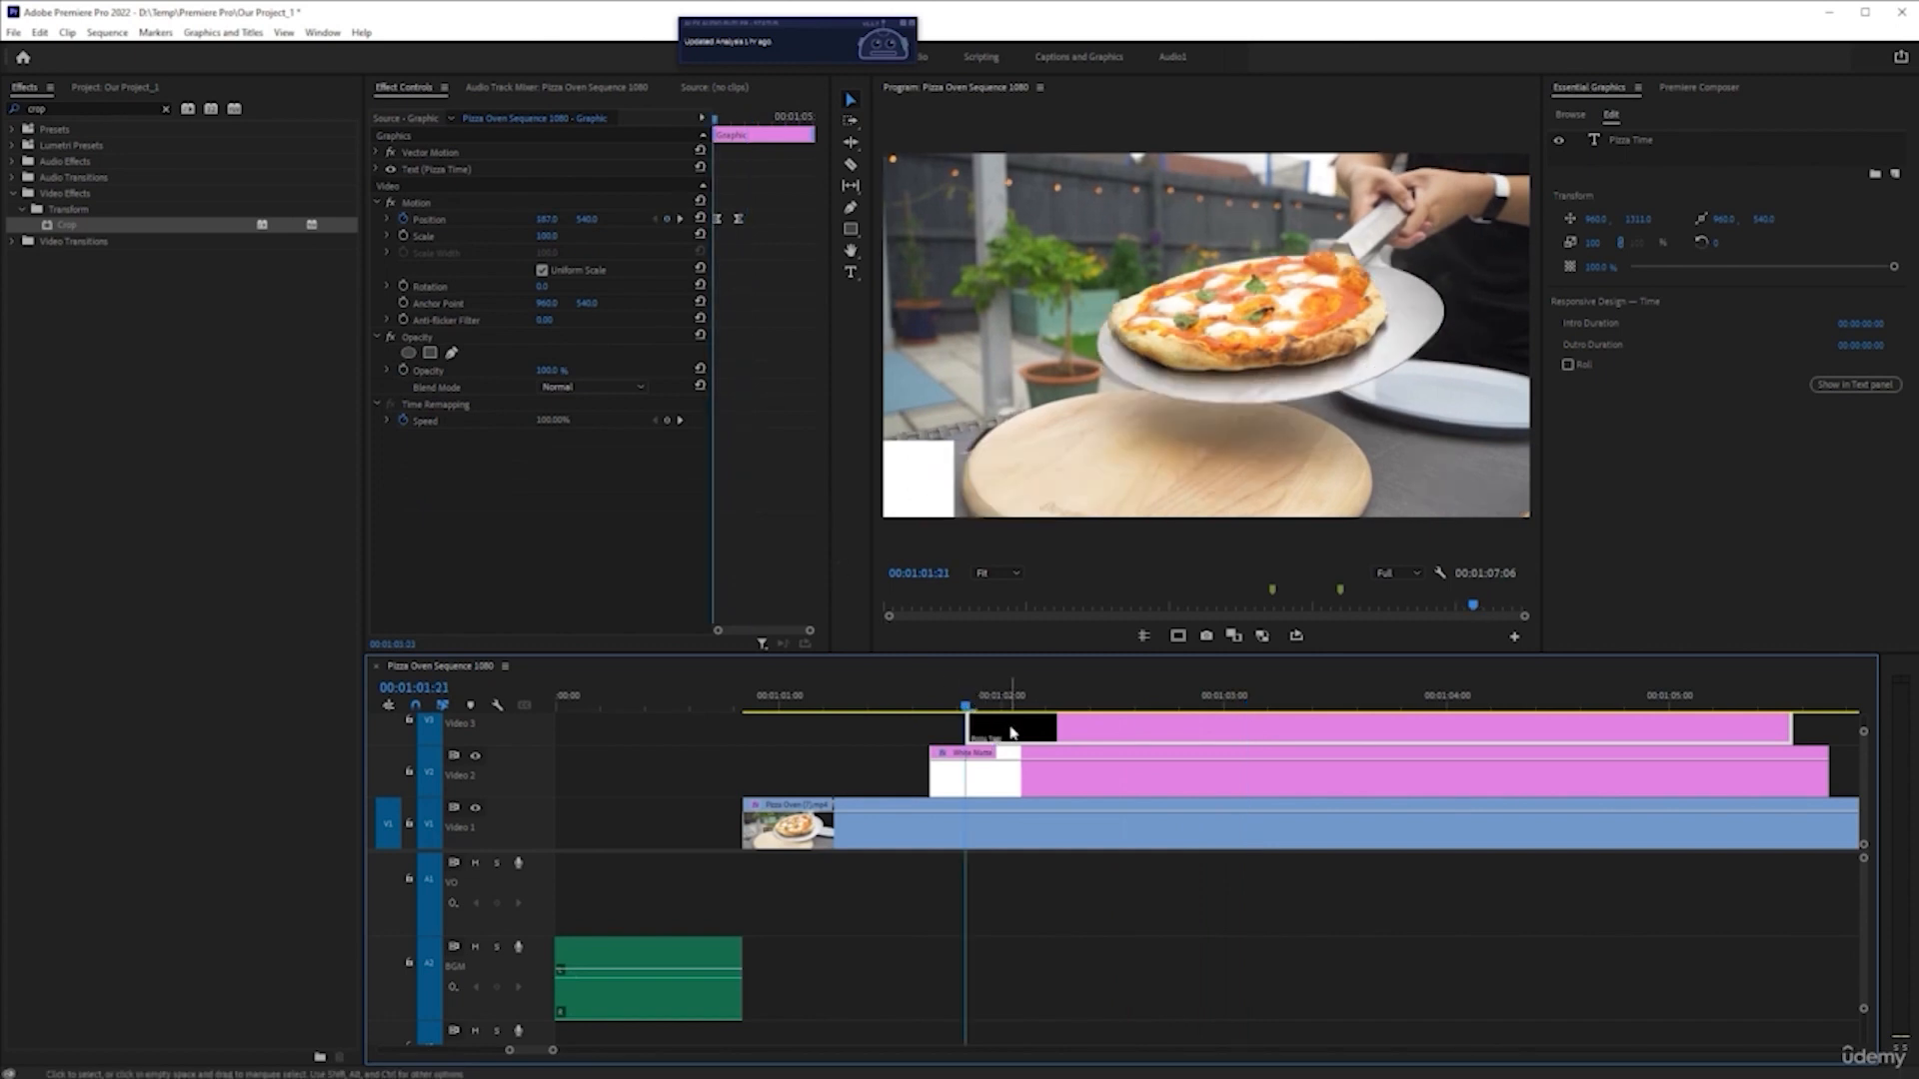
pyautogui.moveTo(1017, 738); pyautogui.dragTo(1003, 753)
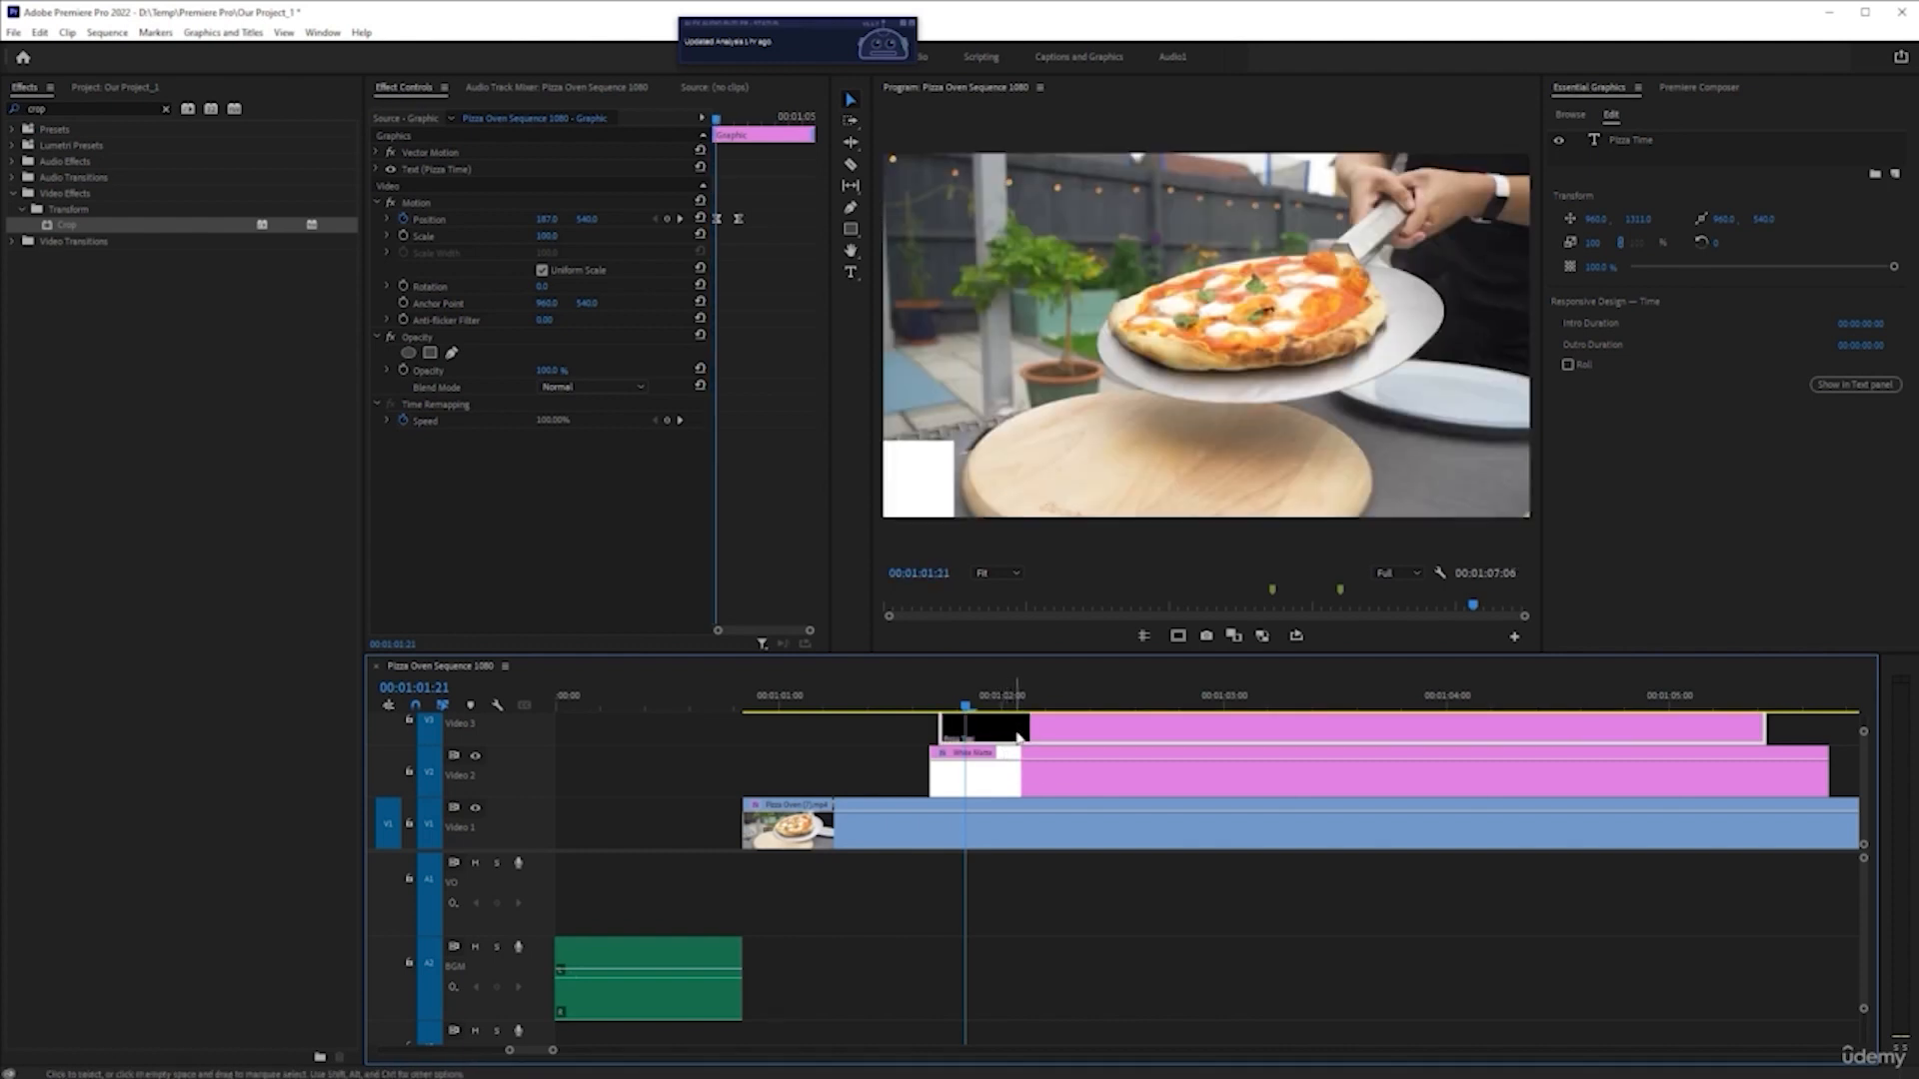
pyautogui.click(923, 700)
pyautogui.press('space')
pyautogui.press('space')
pyautogui.click(930, 690)
pyautogui.press('space')
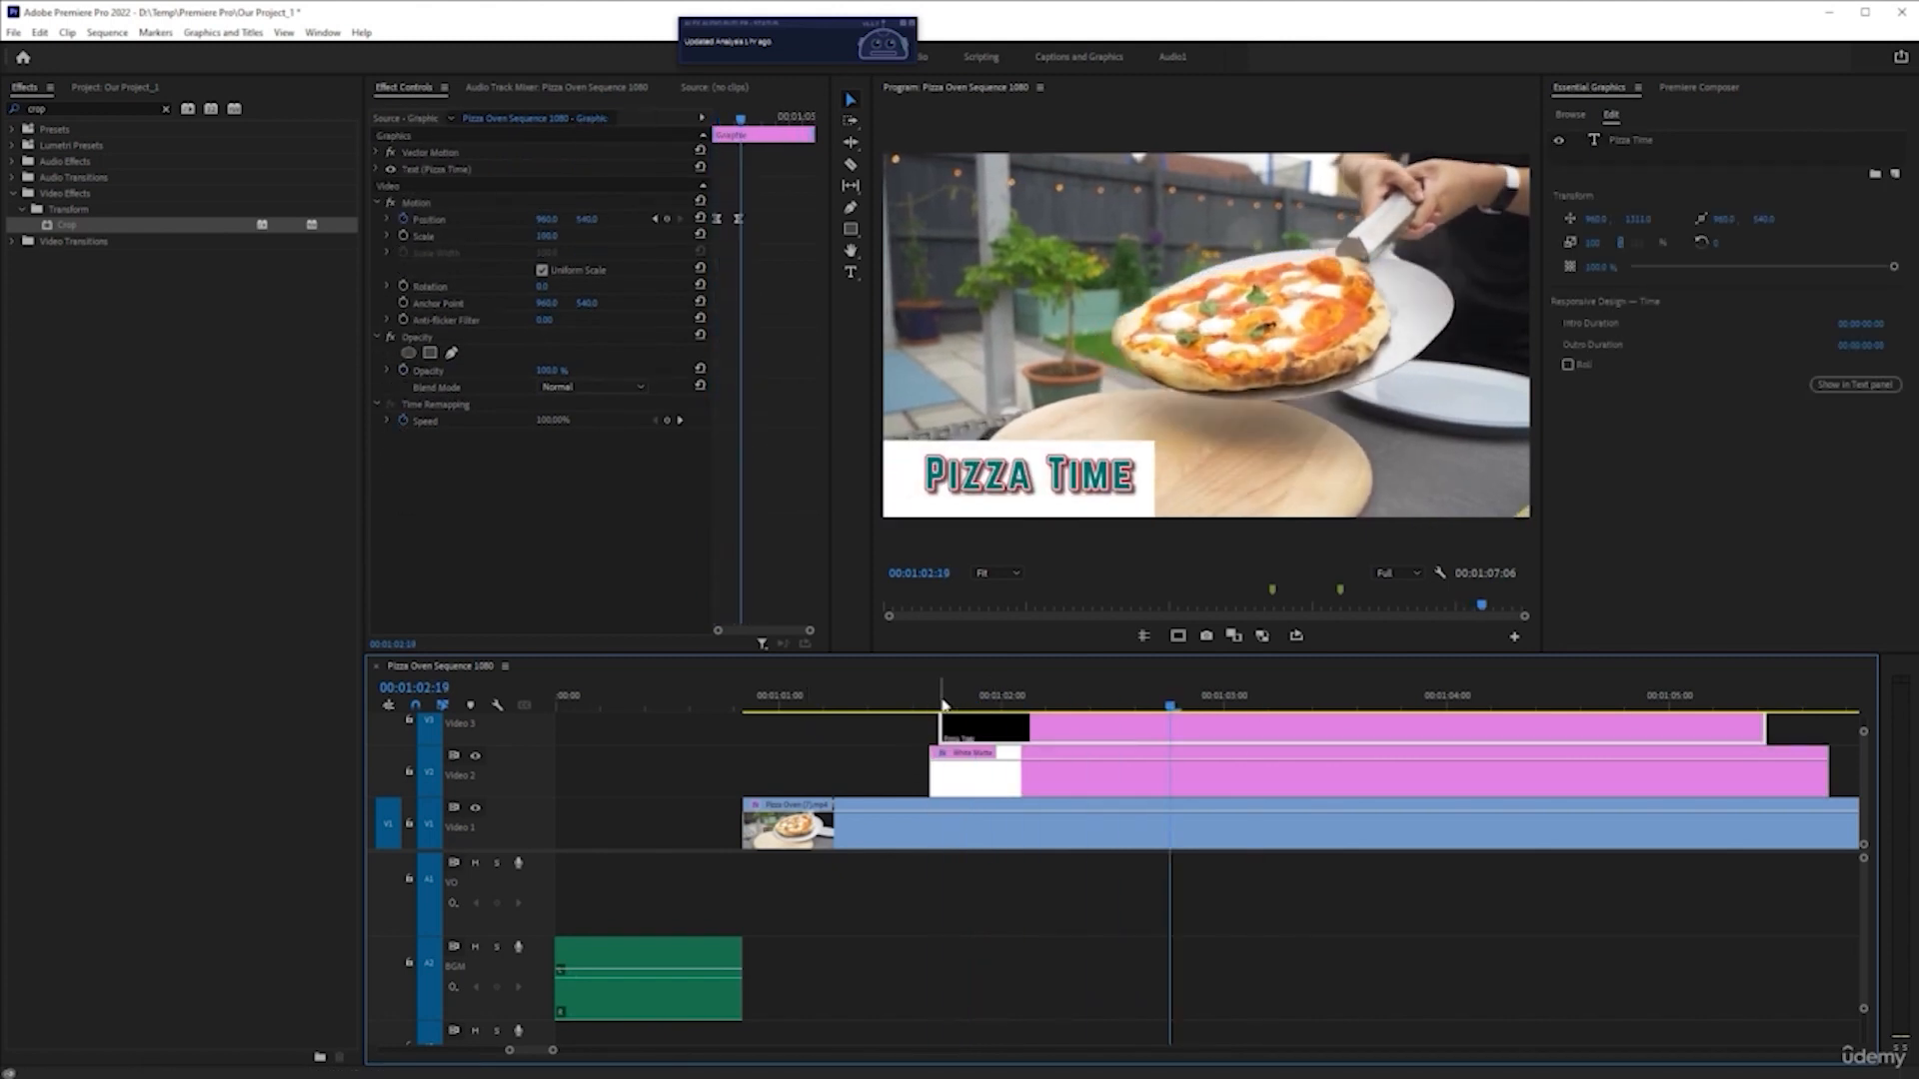
# - Place the playhead on the White Matte's second Right crop keyframe at 00:01:02:04 and save the project
pyautogui.click(993, 789)
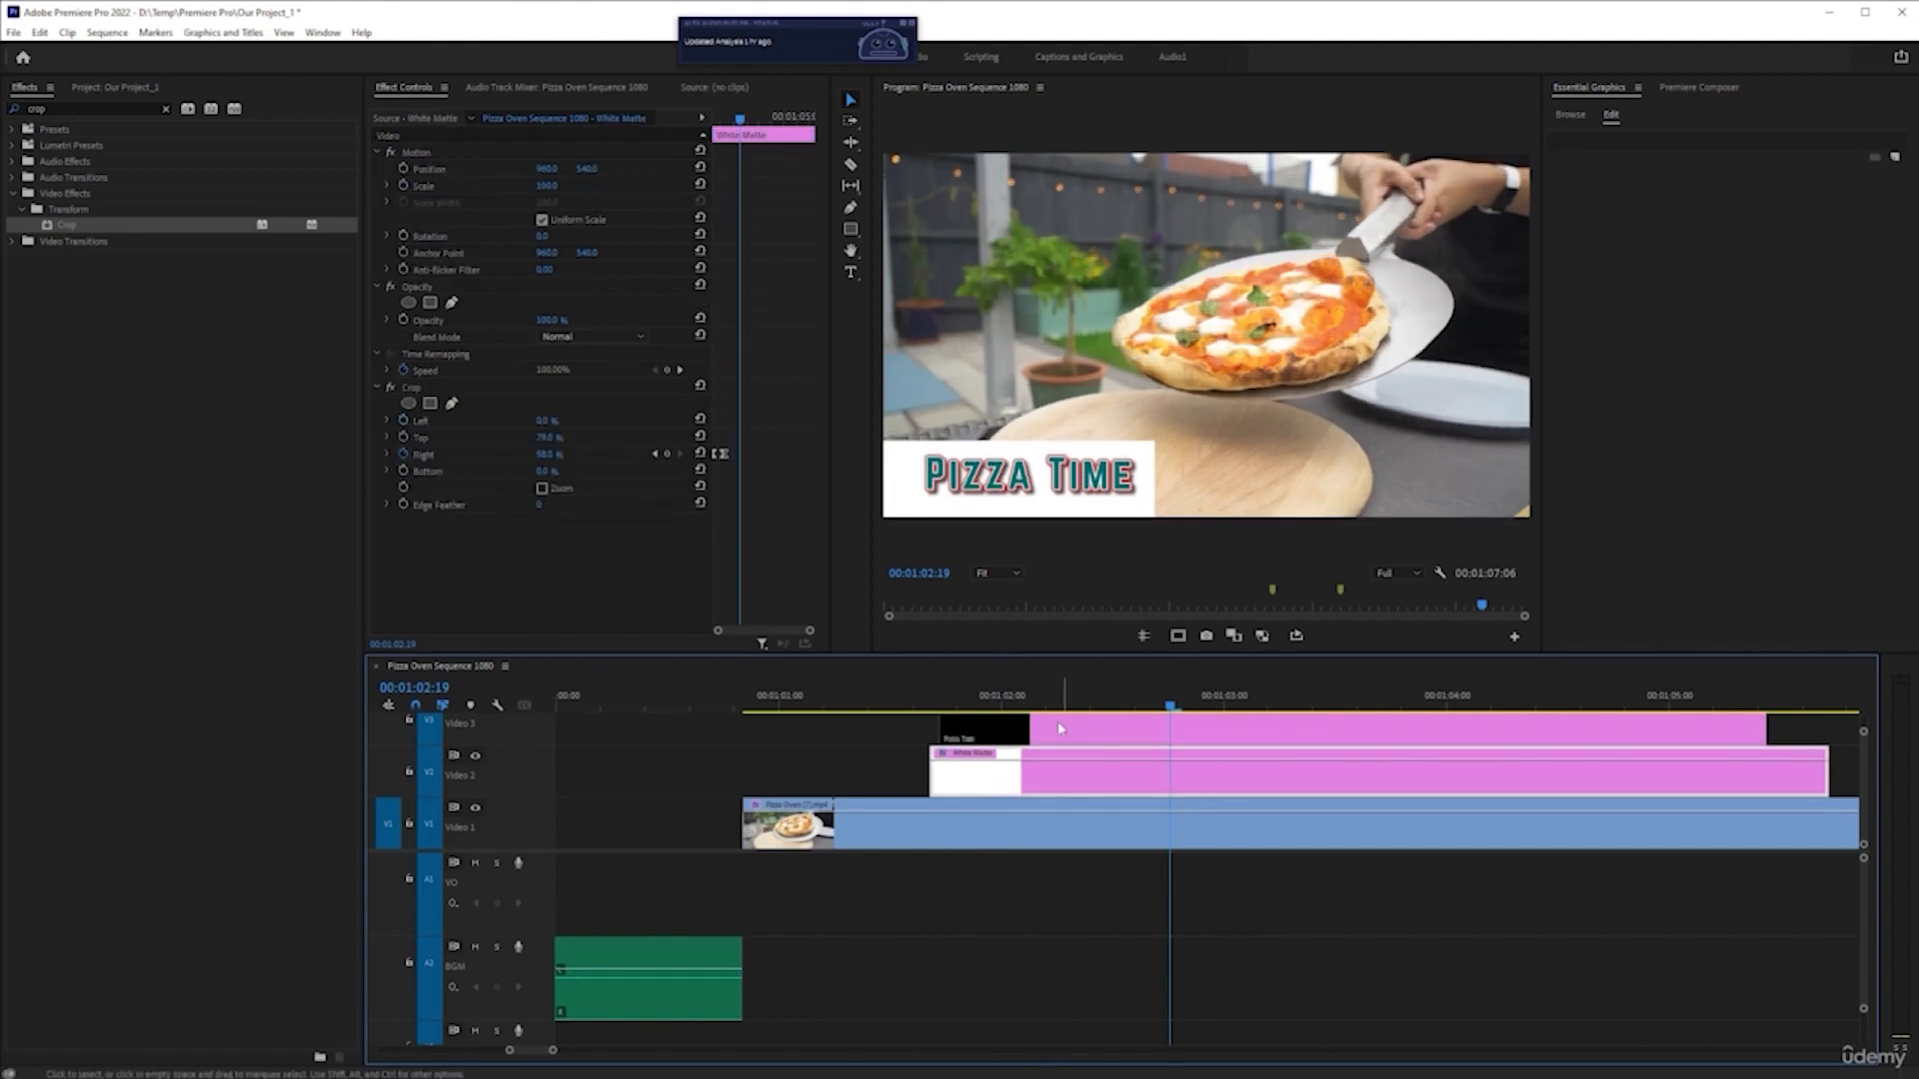
pyautogui.click(656, 453)
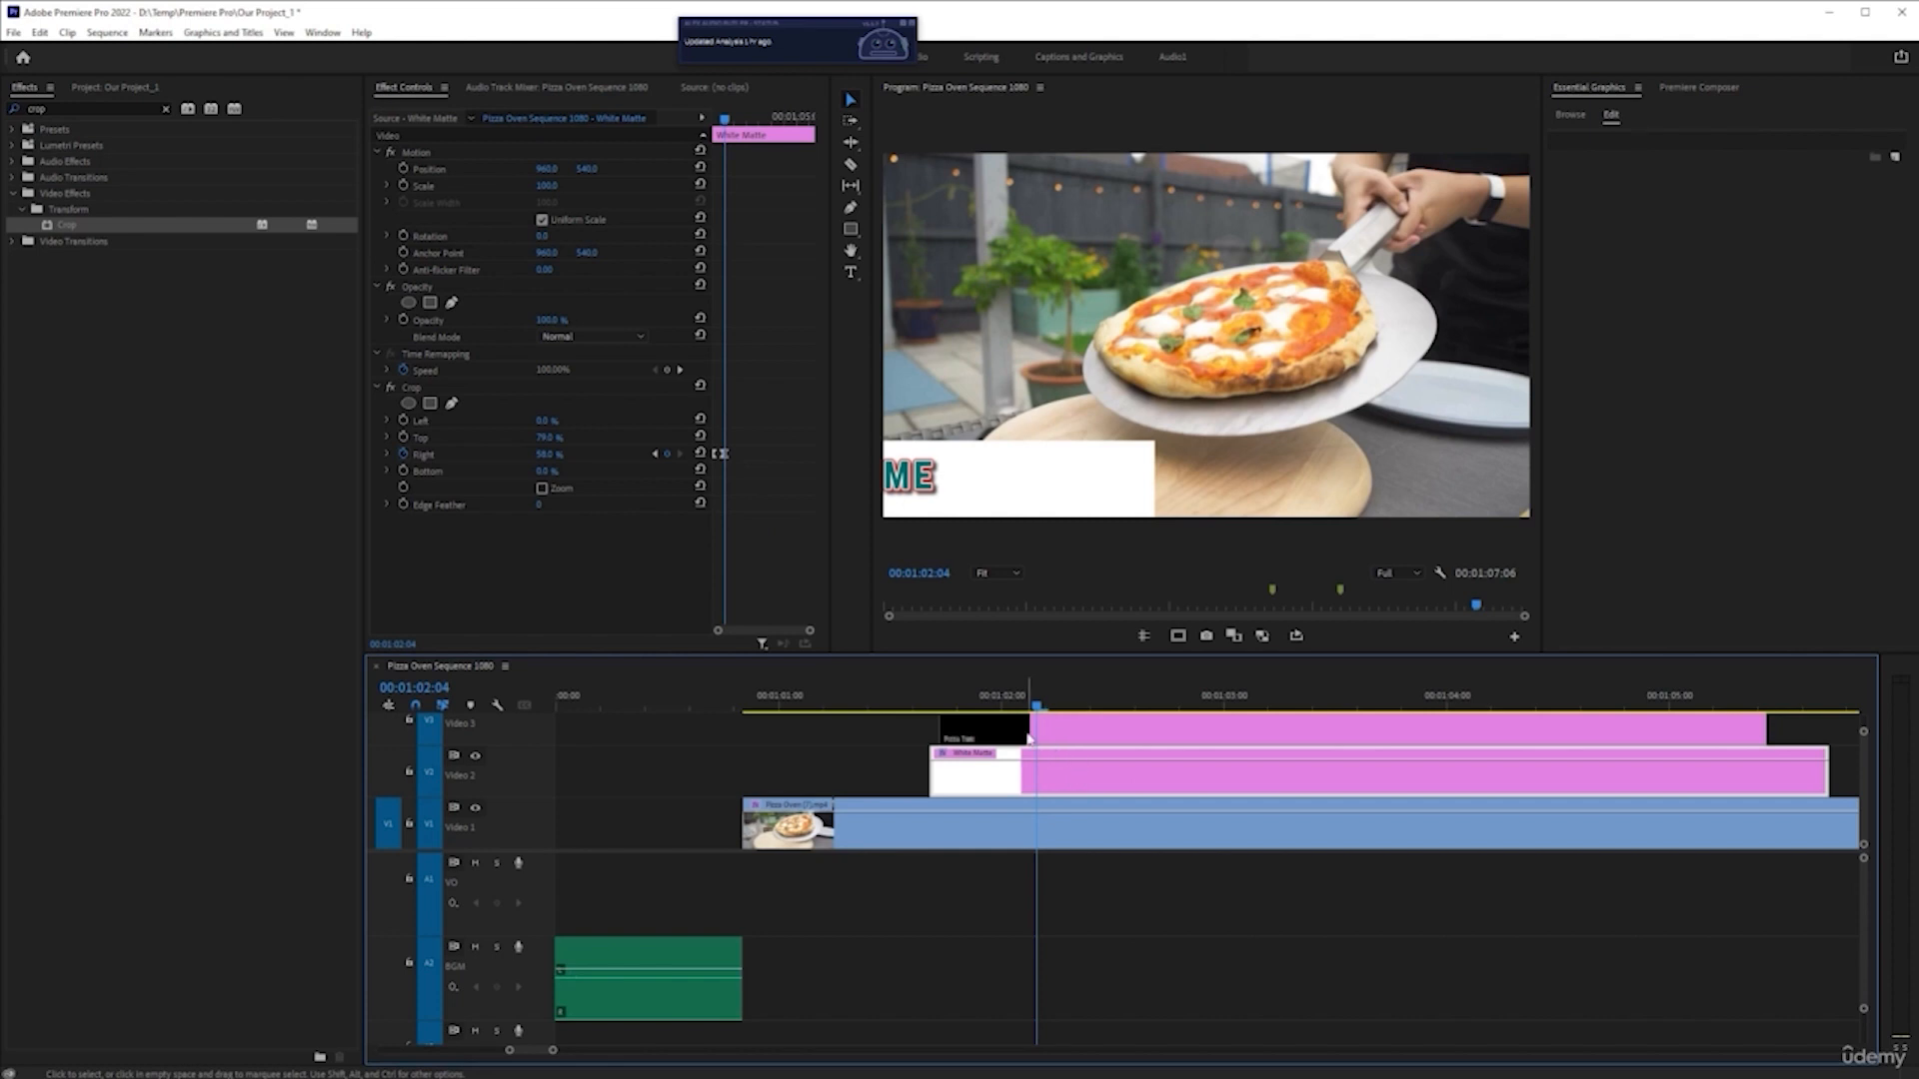
pyautogui.hotkey('ctrl', 's')
# - Move the title's second Position keyframe earlier, to about 00:01:02:06, so the title slides in faster
pyautogui.click(1086, 736)
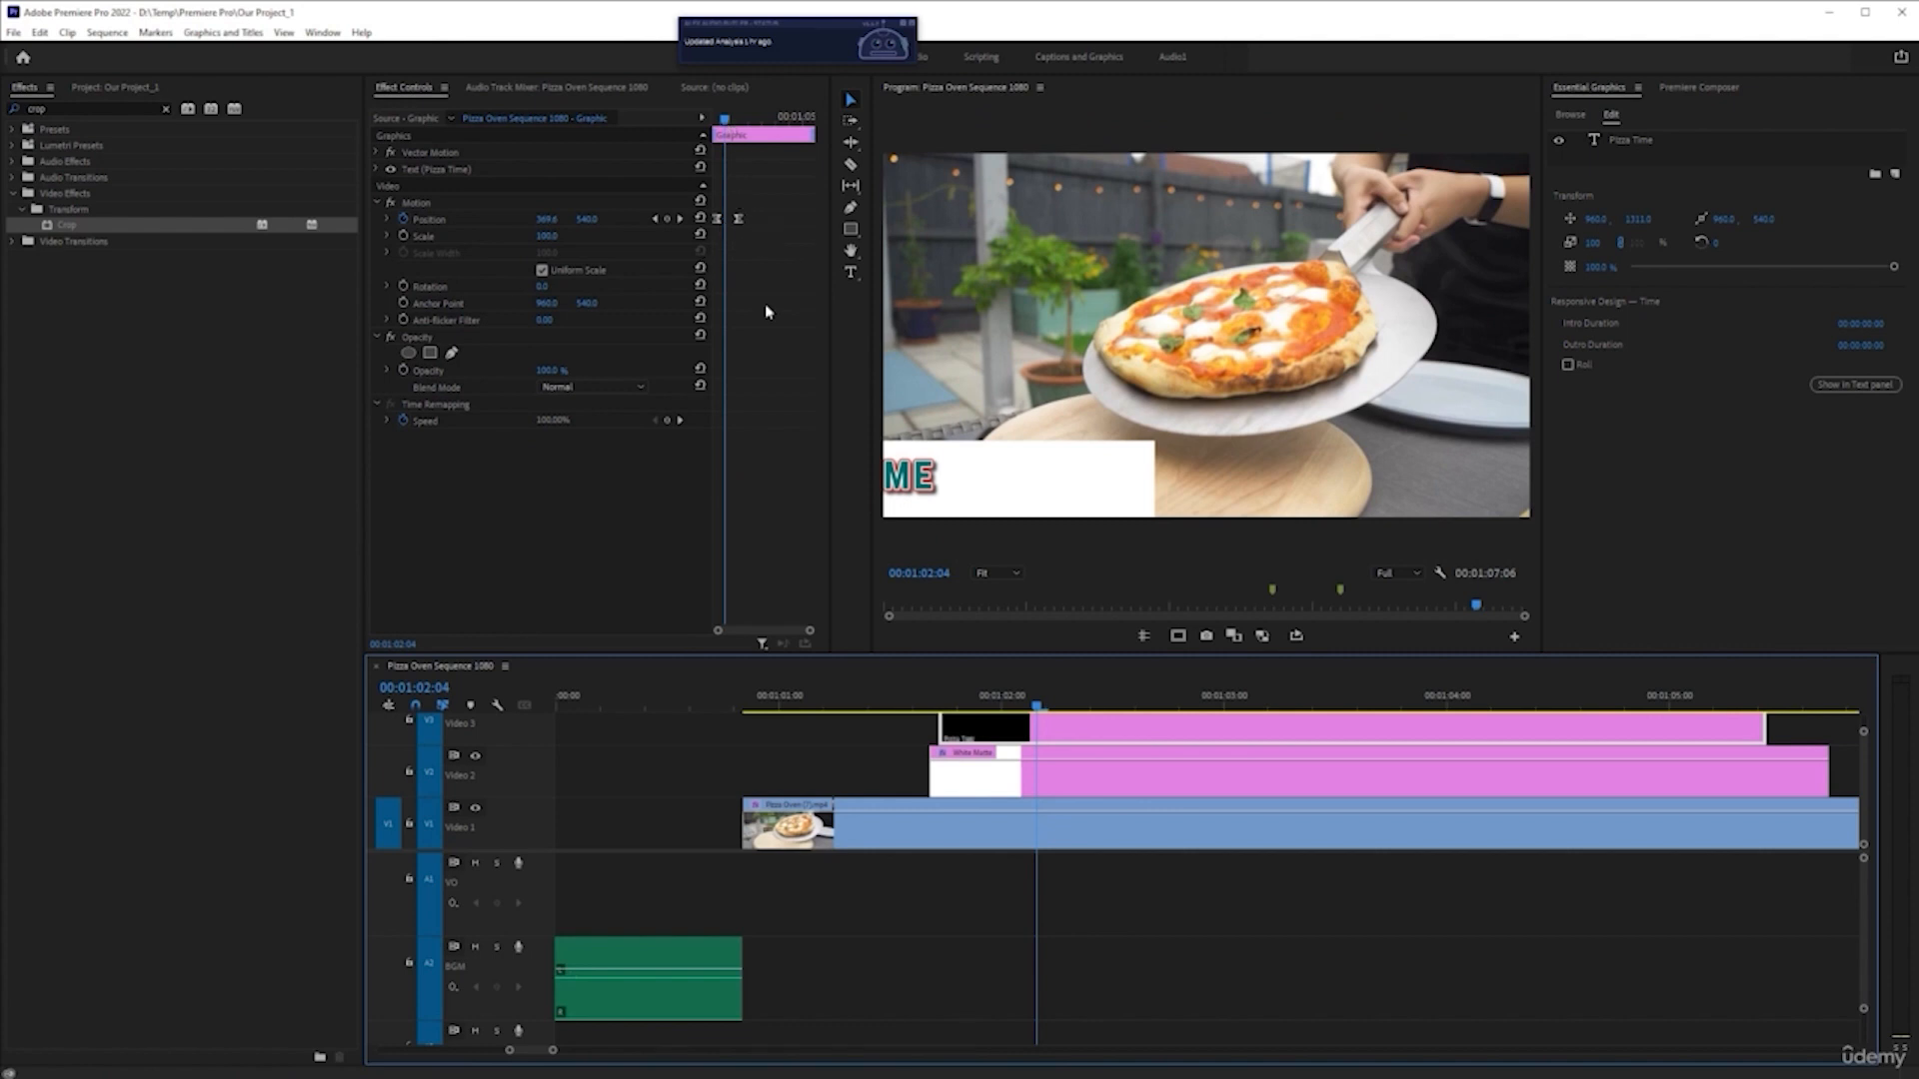
pyautogui.press('`')
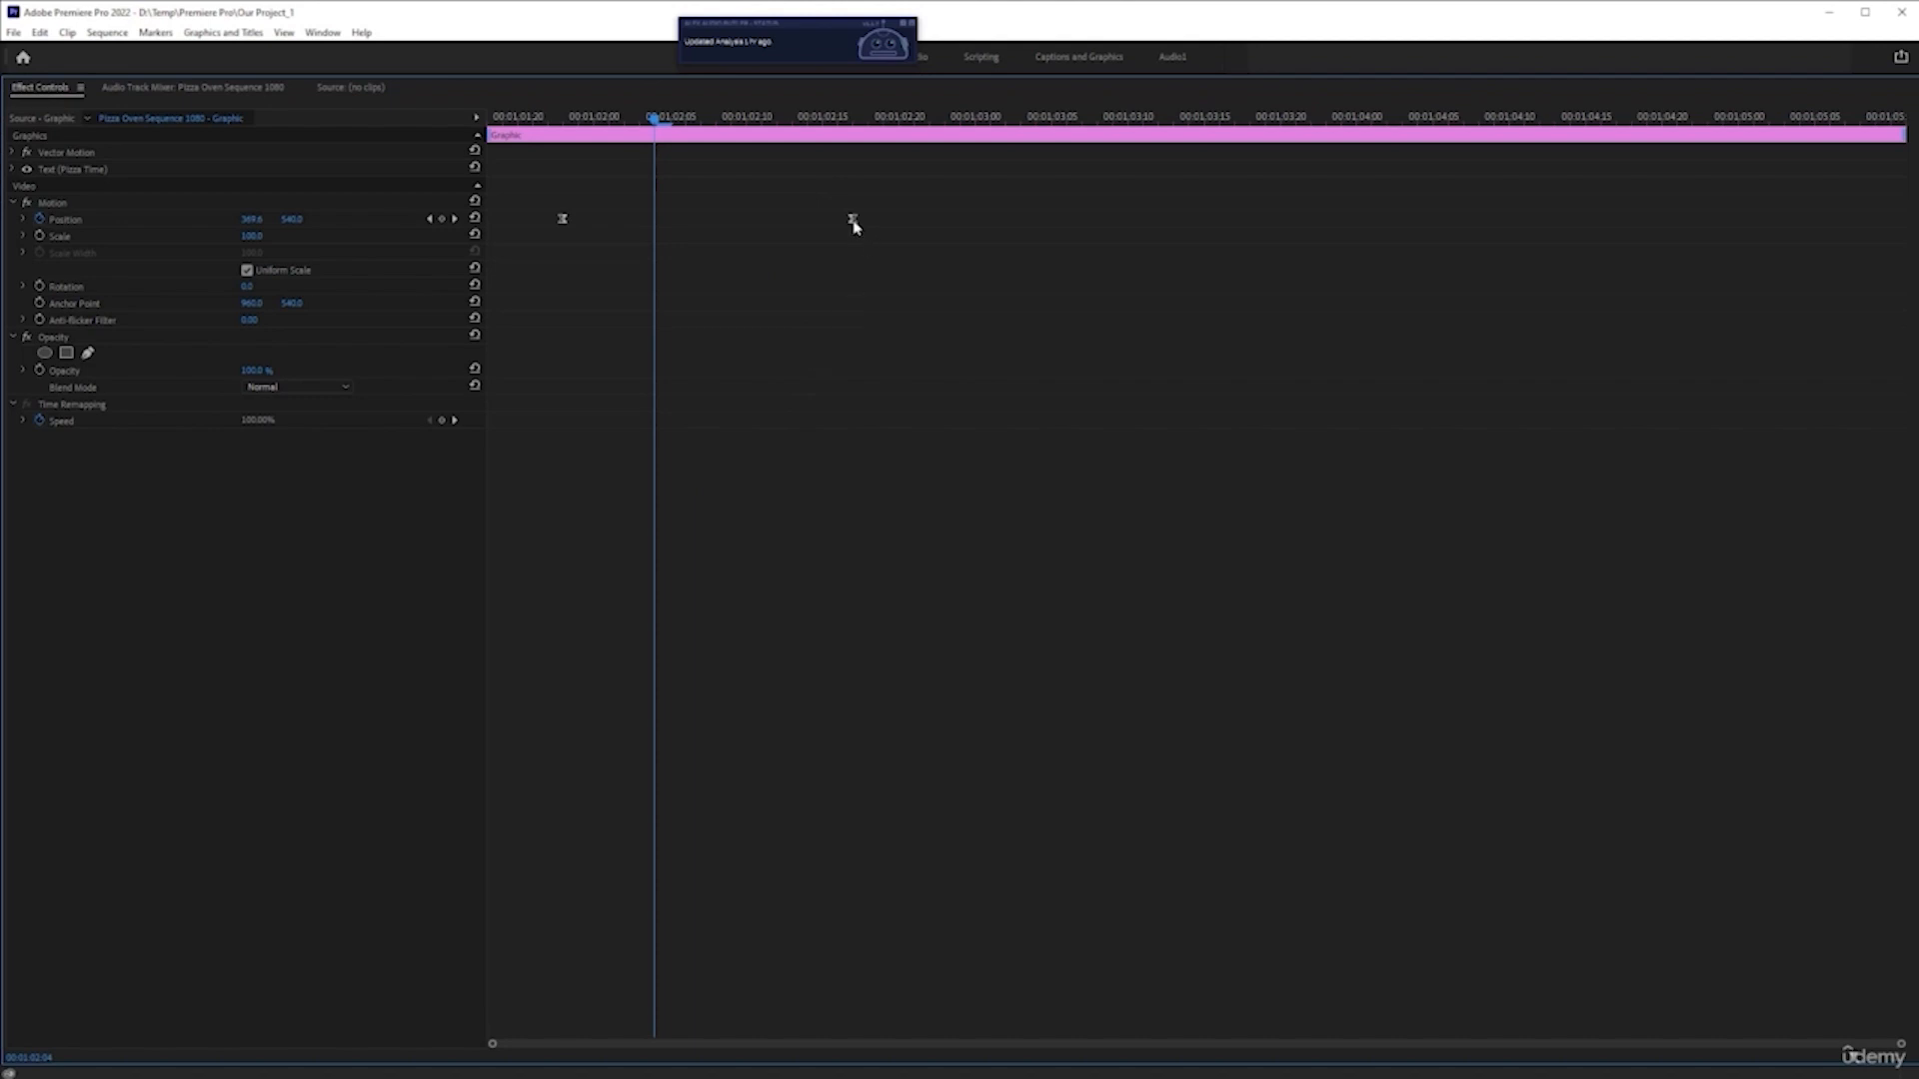
pyautogui.moveTo(853, 221); pyautogui.dragTo(696, 241)
pyautogui.press('`')
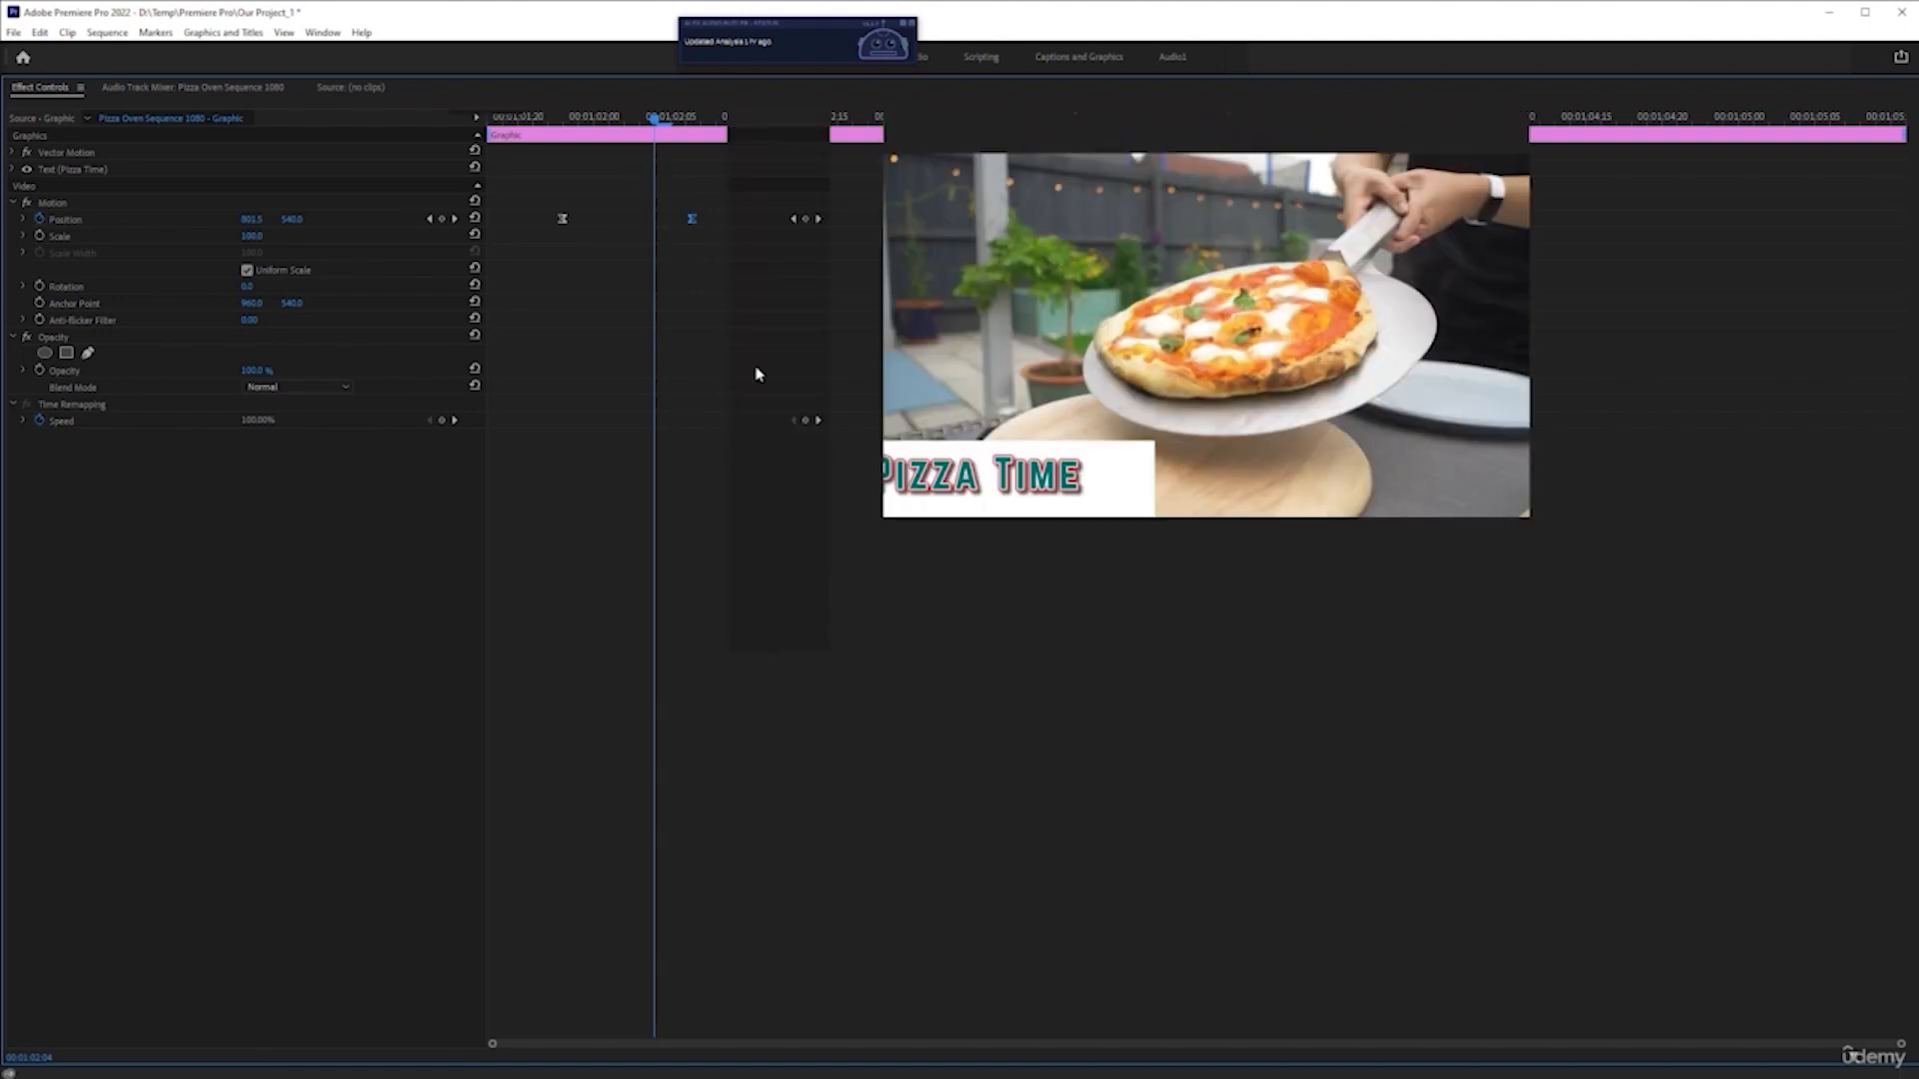
# - Play back the shortened title slide-in over the White Matte reveal
pyautogui.click(895, 699)
pyautogui.press('space')
pyautogui.press('space')
pyautogui.click(877, 704)
pyautogui.press('space')
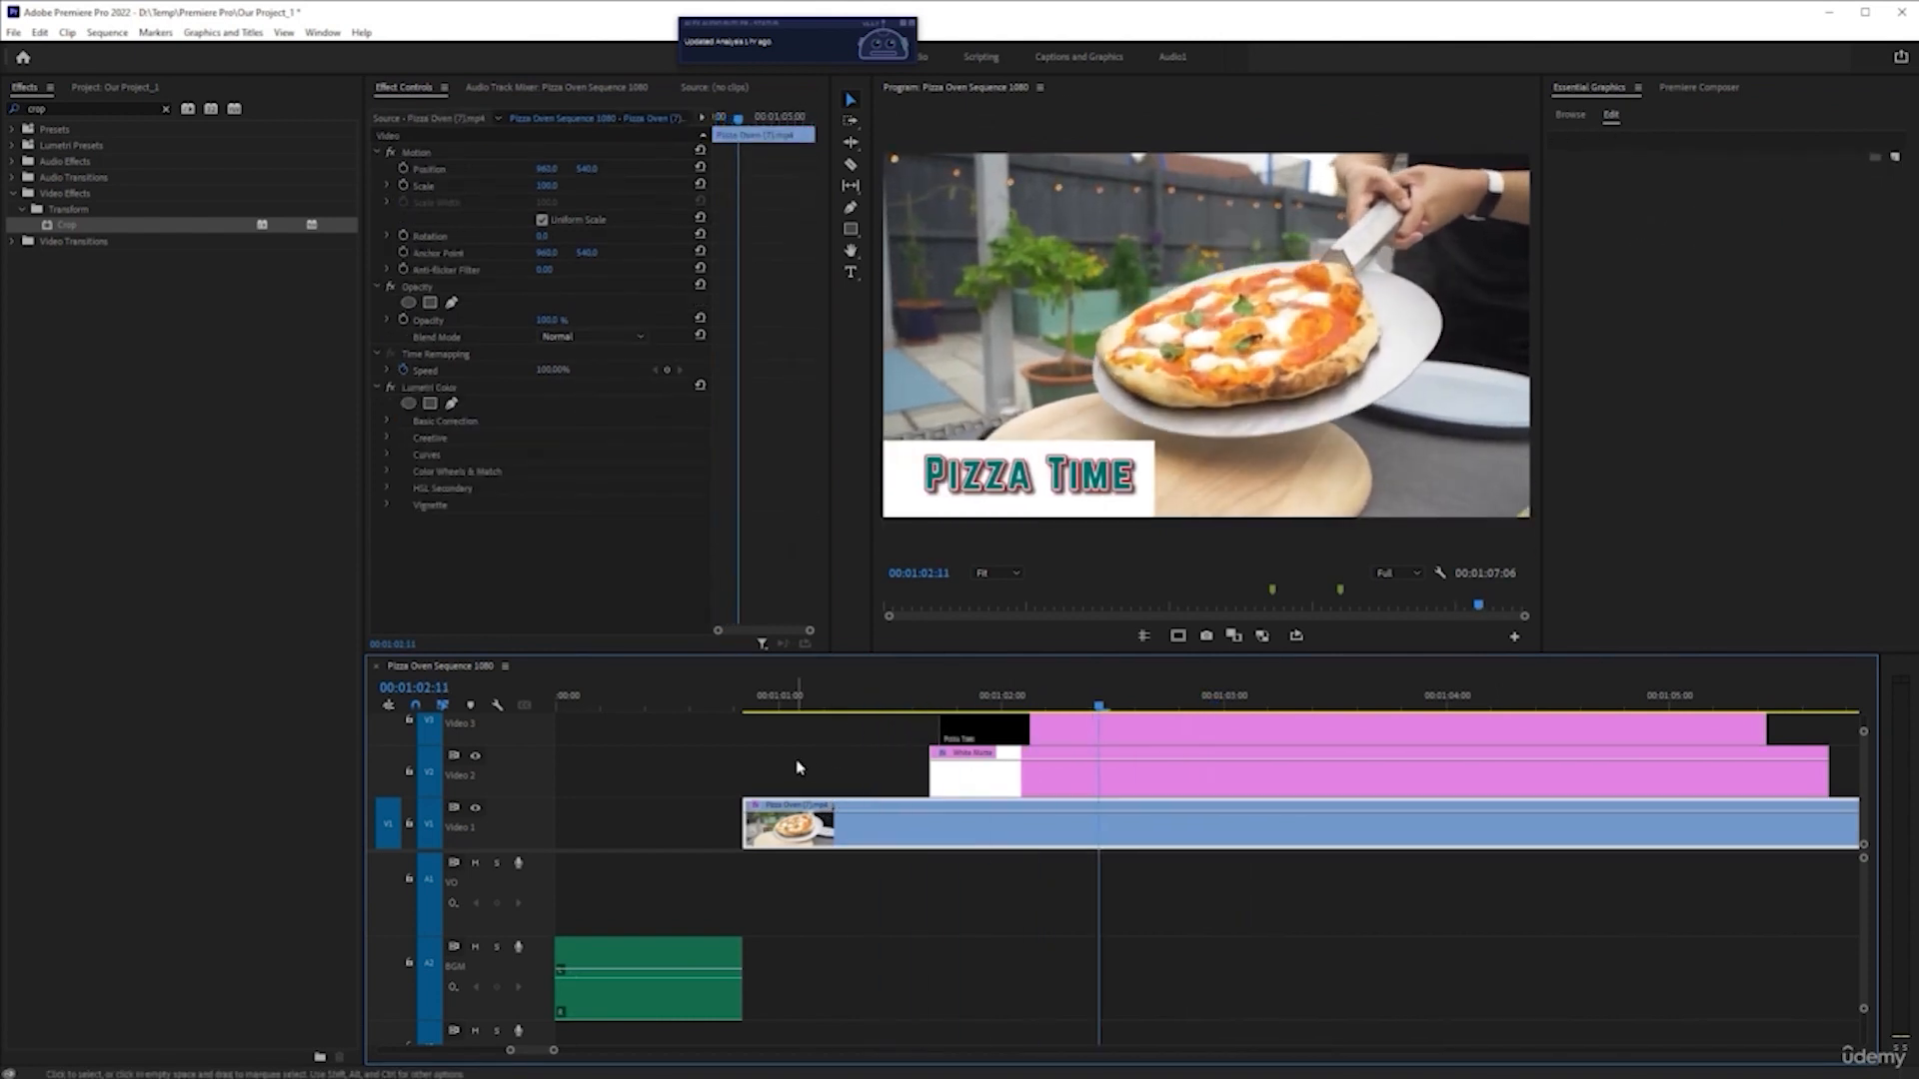
pyautogui.press('space')
# - Add a third Position keyframe to the title at 00:01:03:21 and advance the playhead to 00:01:04:12
pyautogui.press('-')
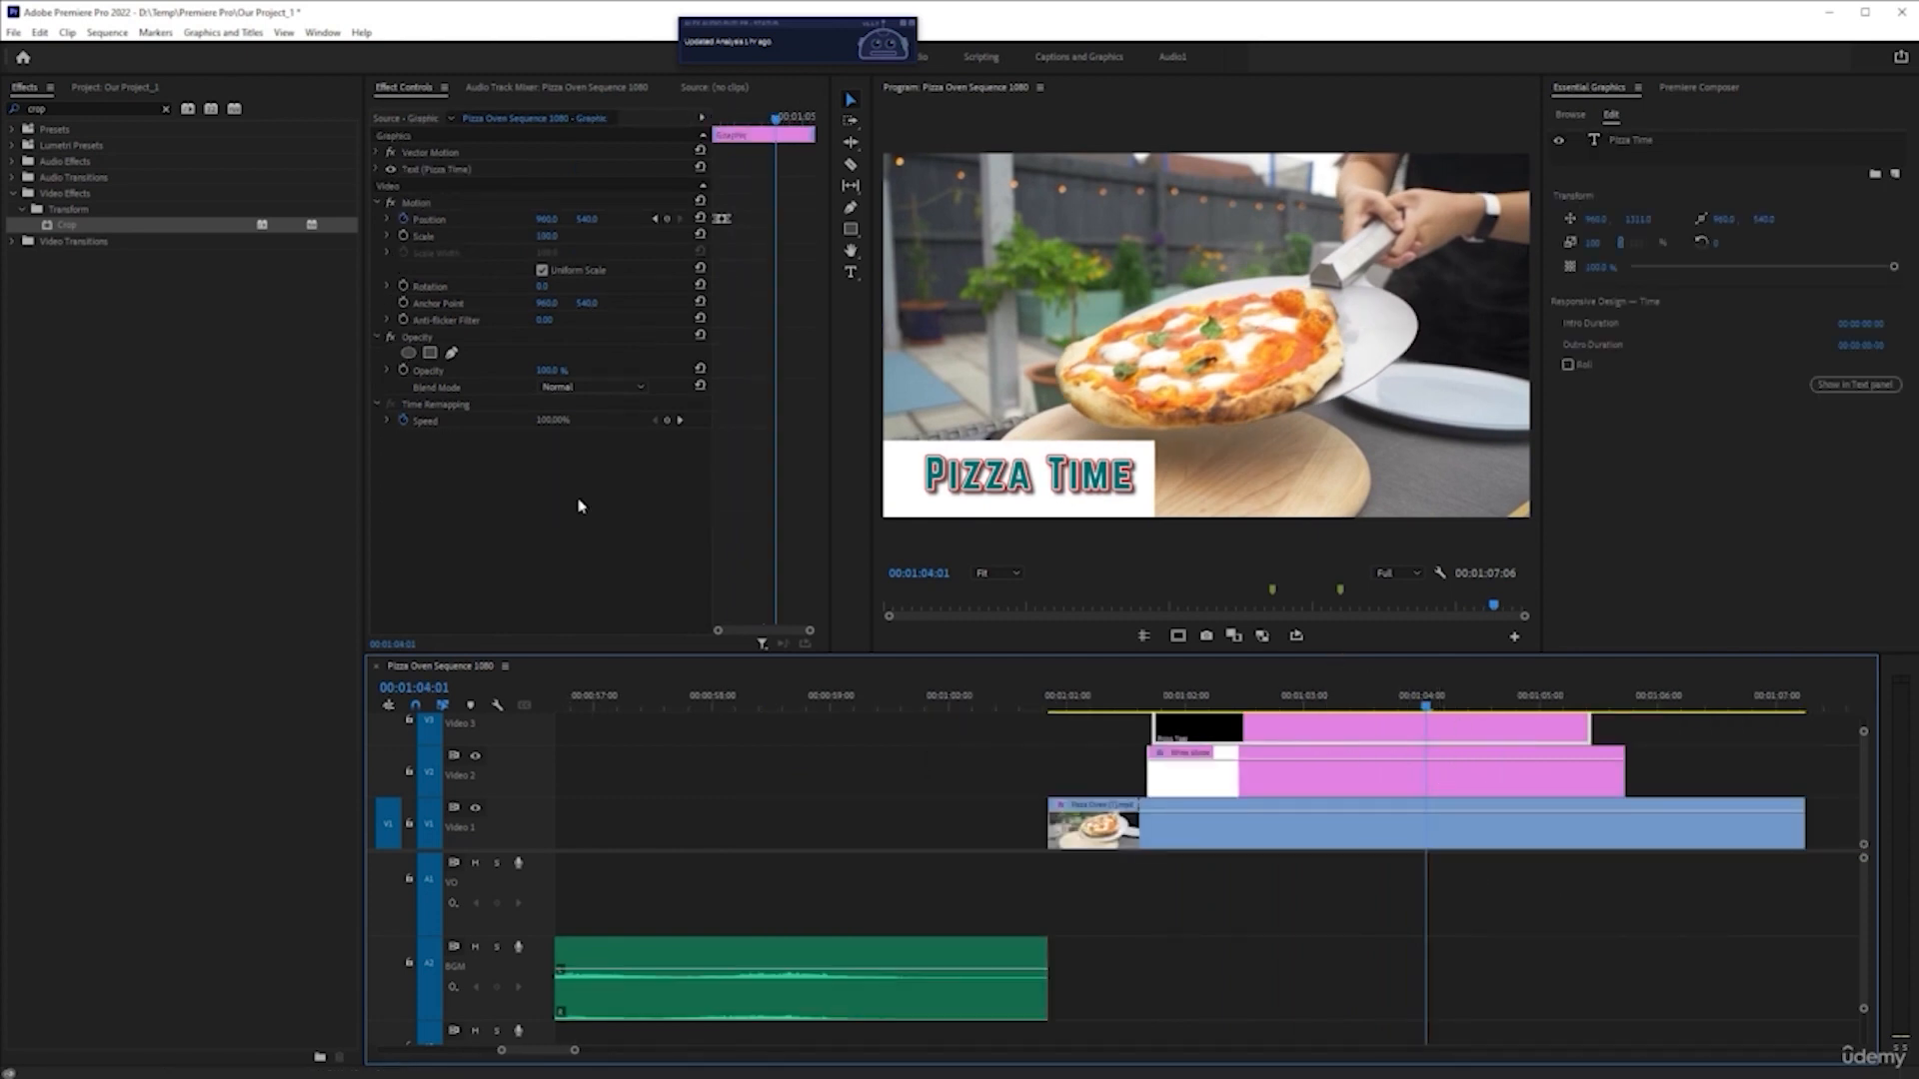
pyautogui.click(1095, 694)
pyautogui.press('space')
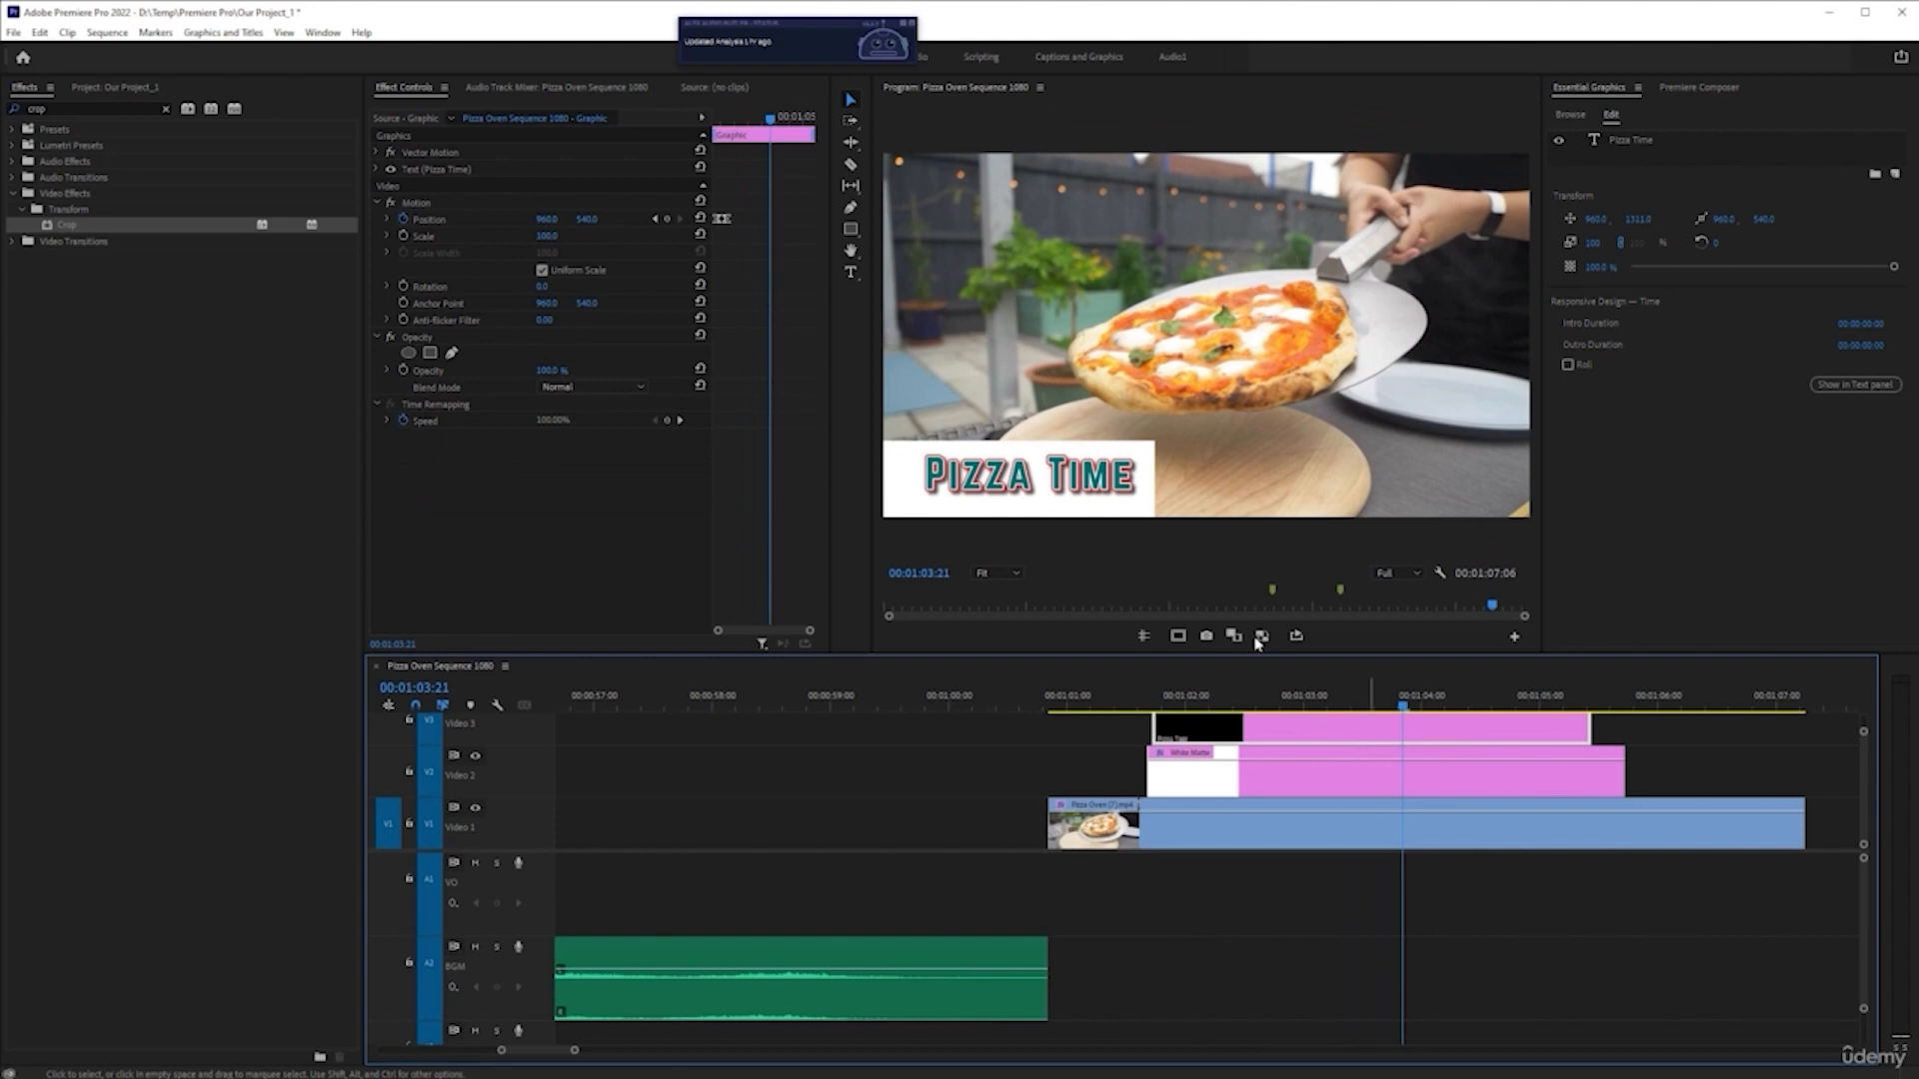
pyautogui.click(667, 219)
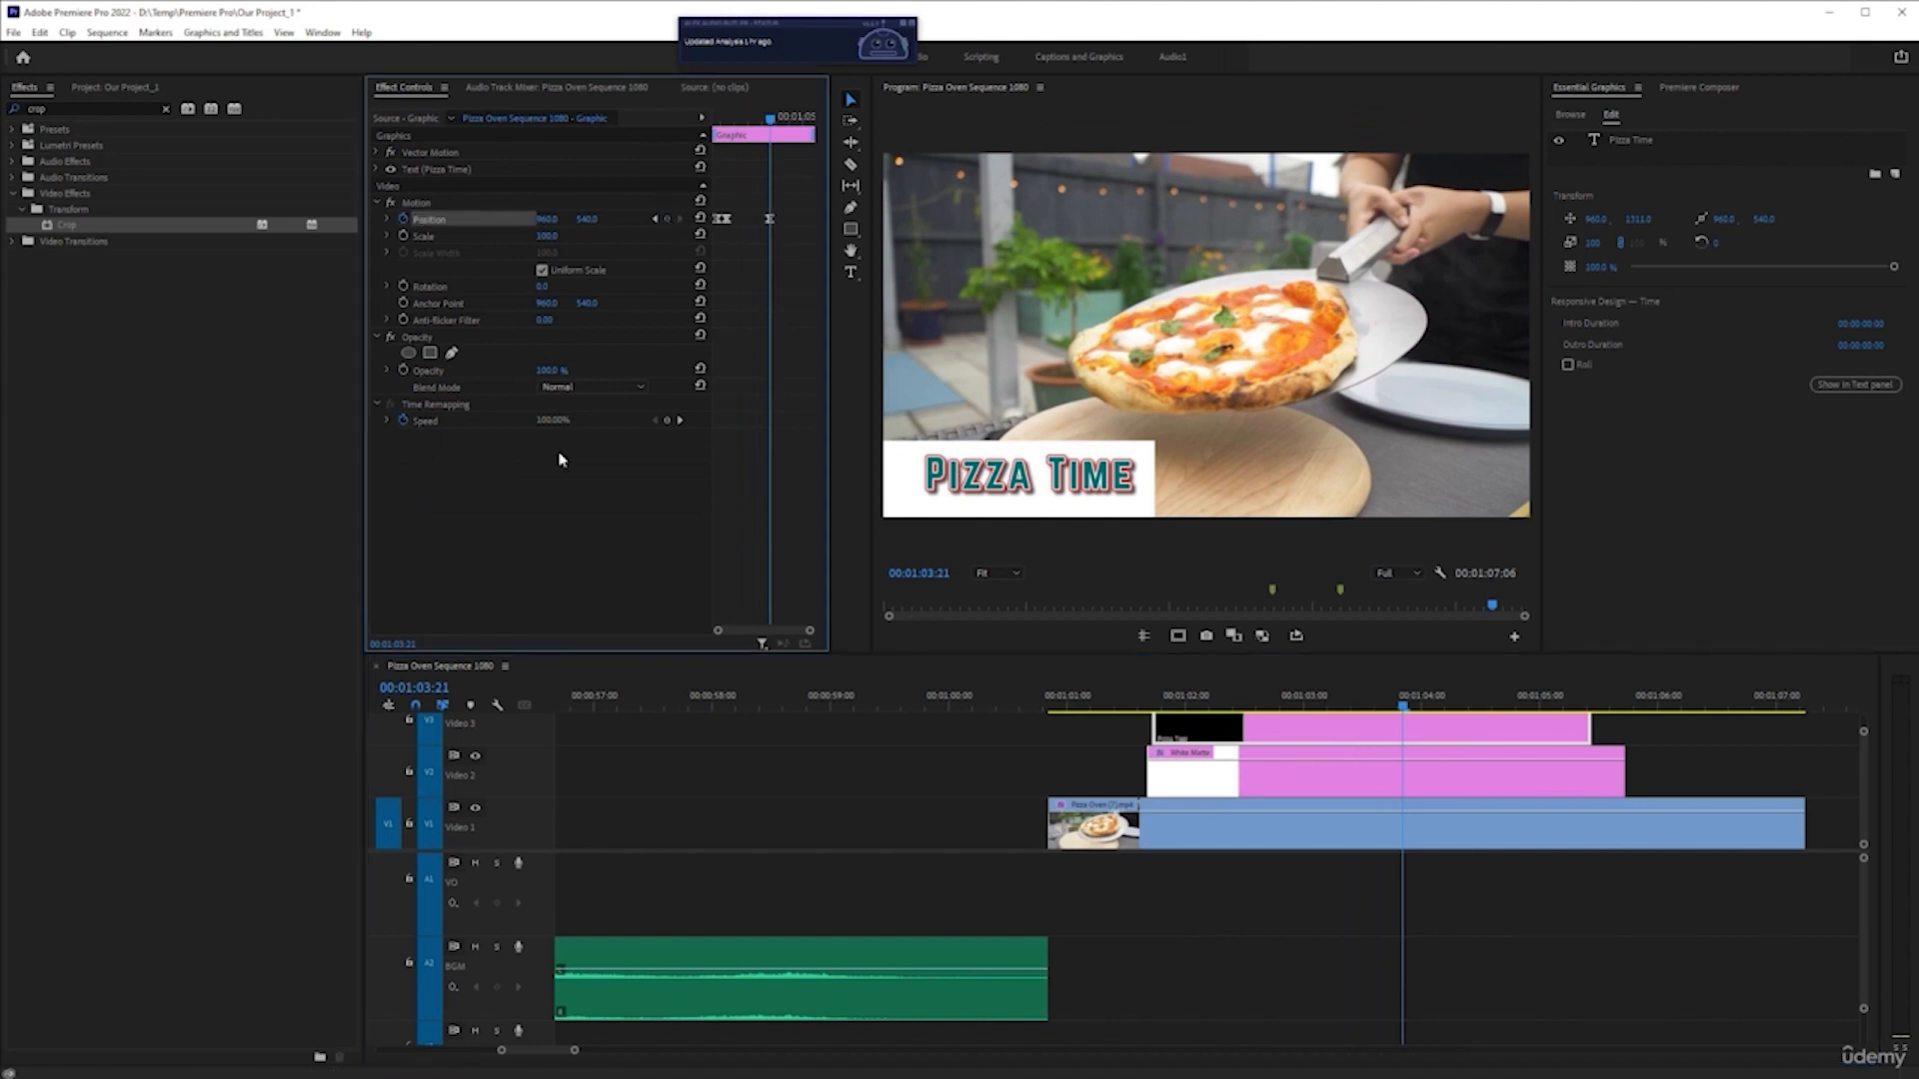
pyautogui.press('space')
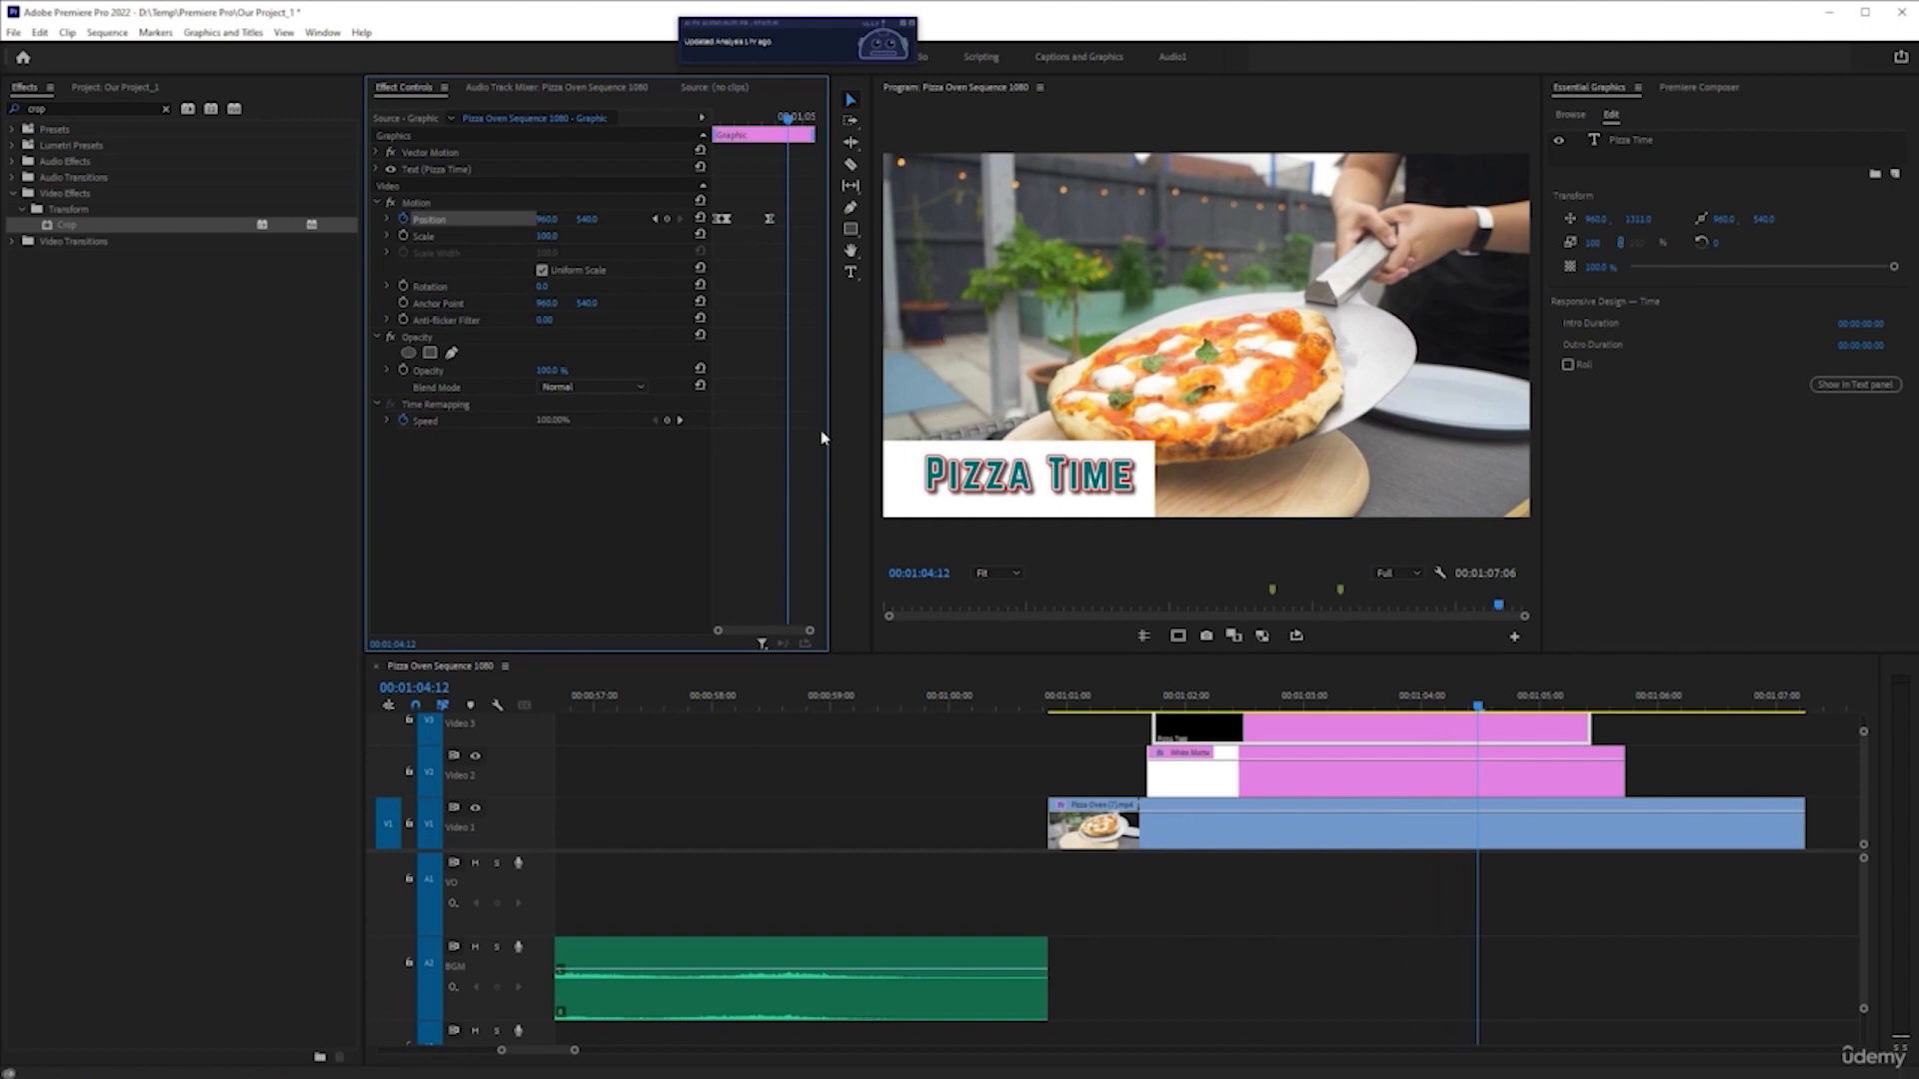
# - Shift the title horizontally past the frame's left edge at 00:01:04:12 and play back the slide-out
pyautogui.moveTo(548, 218); pyautogui.dragTo(1036, 345)
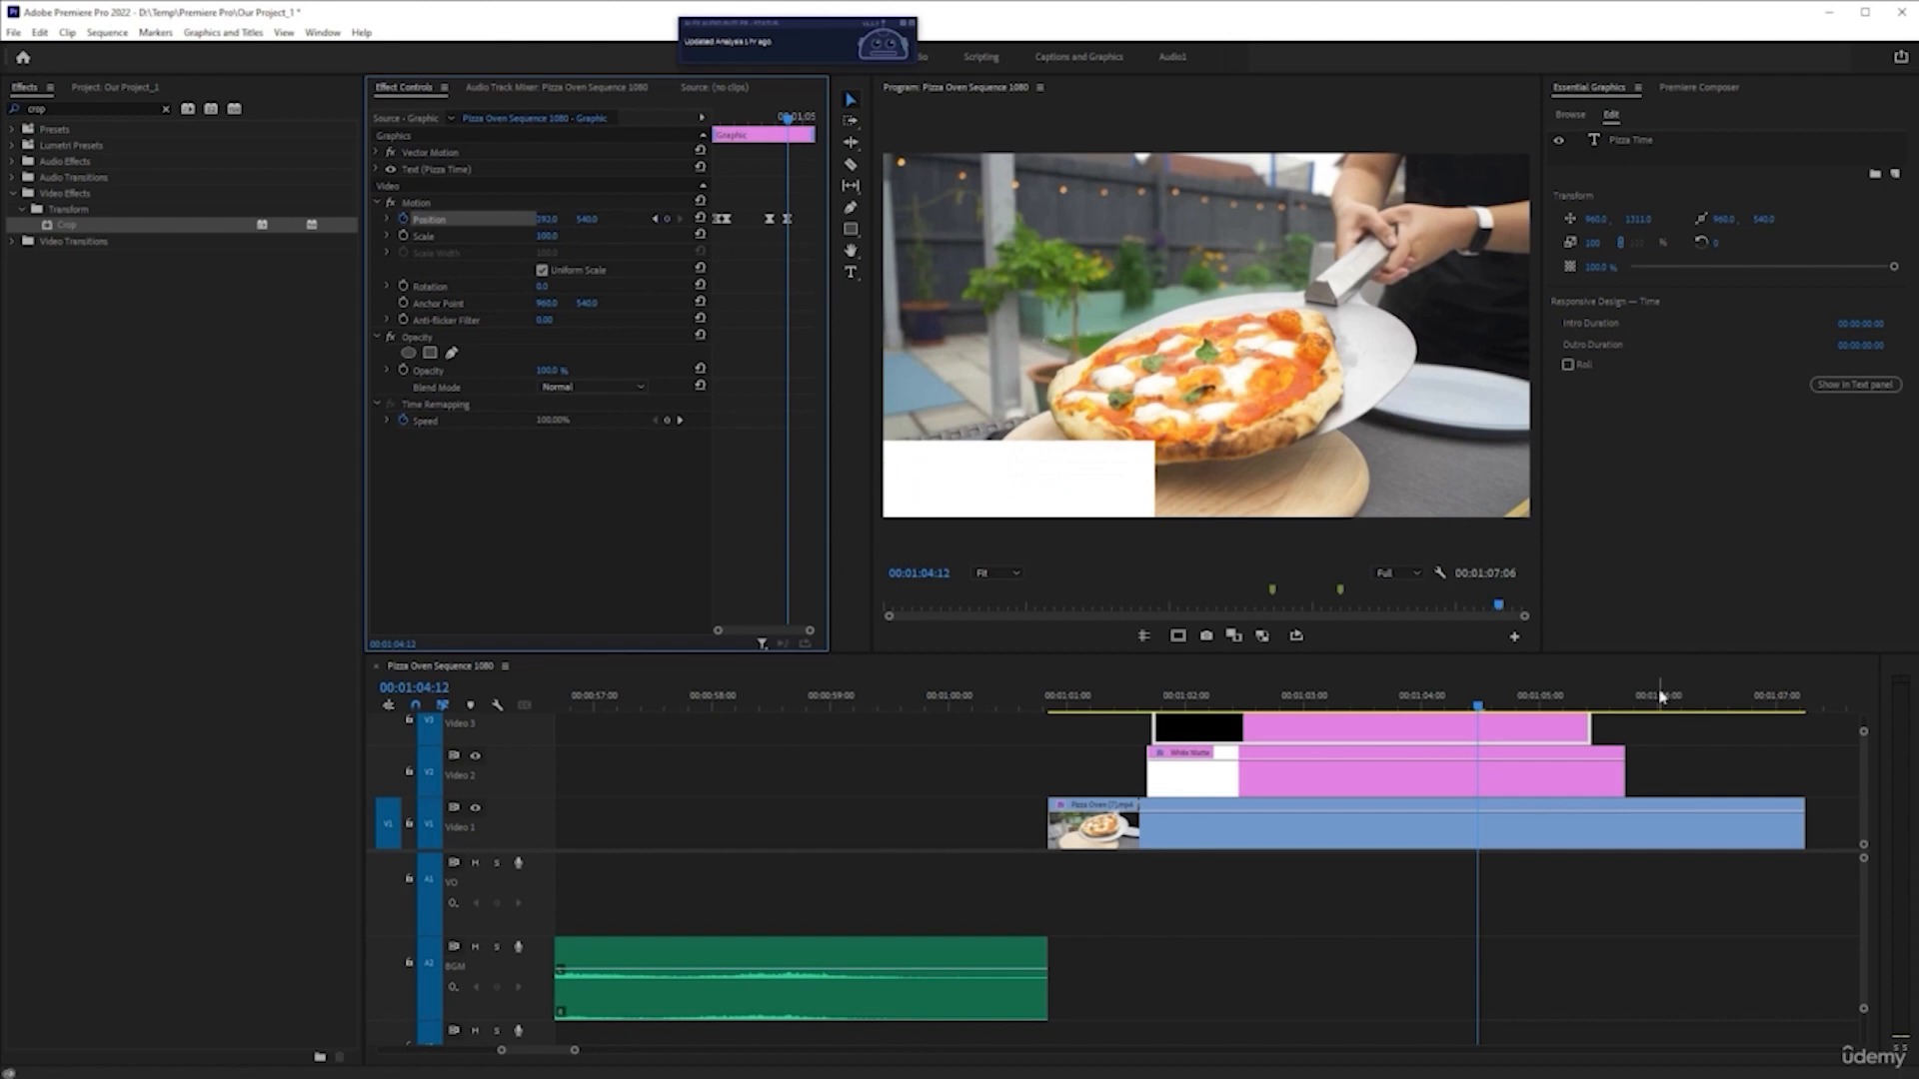
pyautogui.click(1344, 696)
pyautogui.press('space')
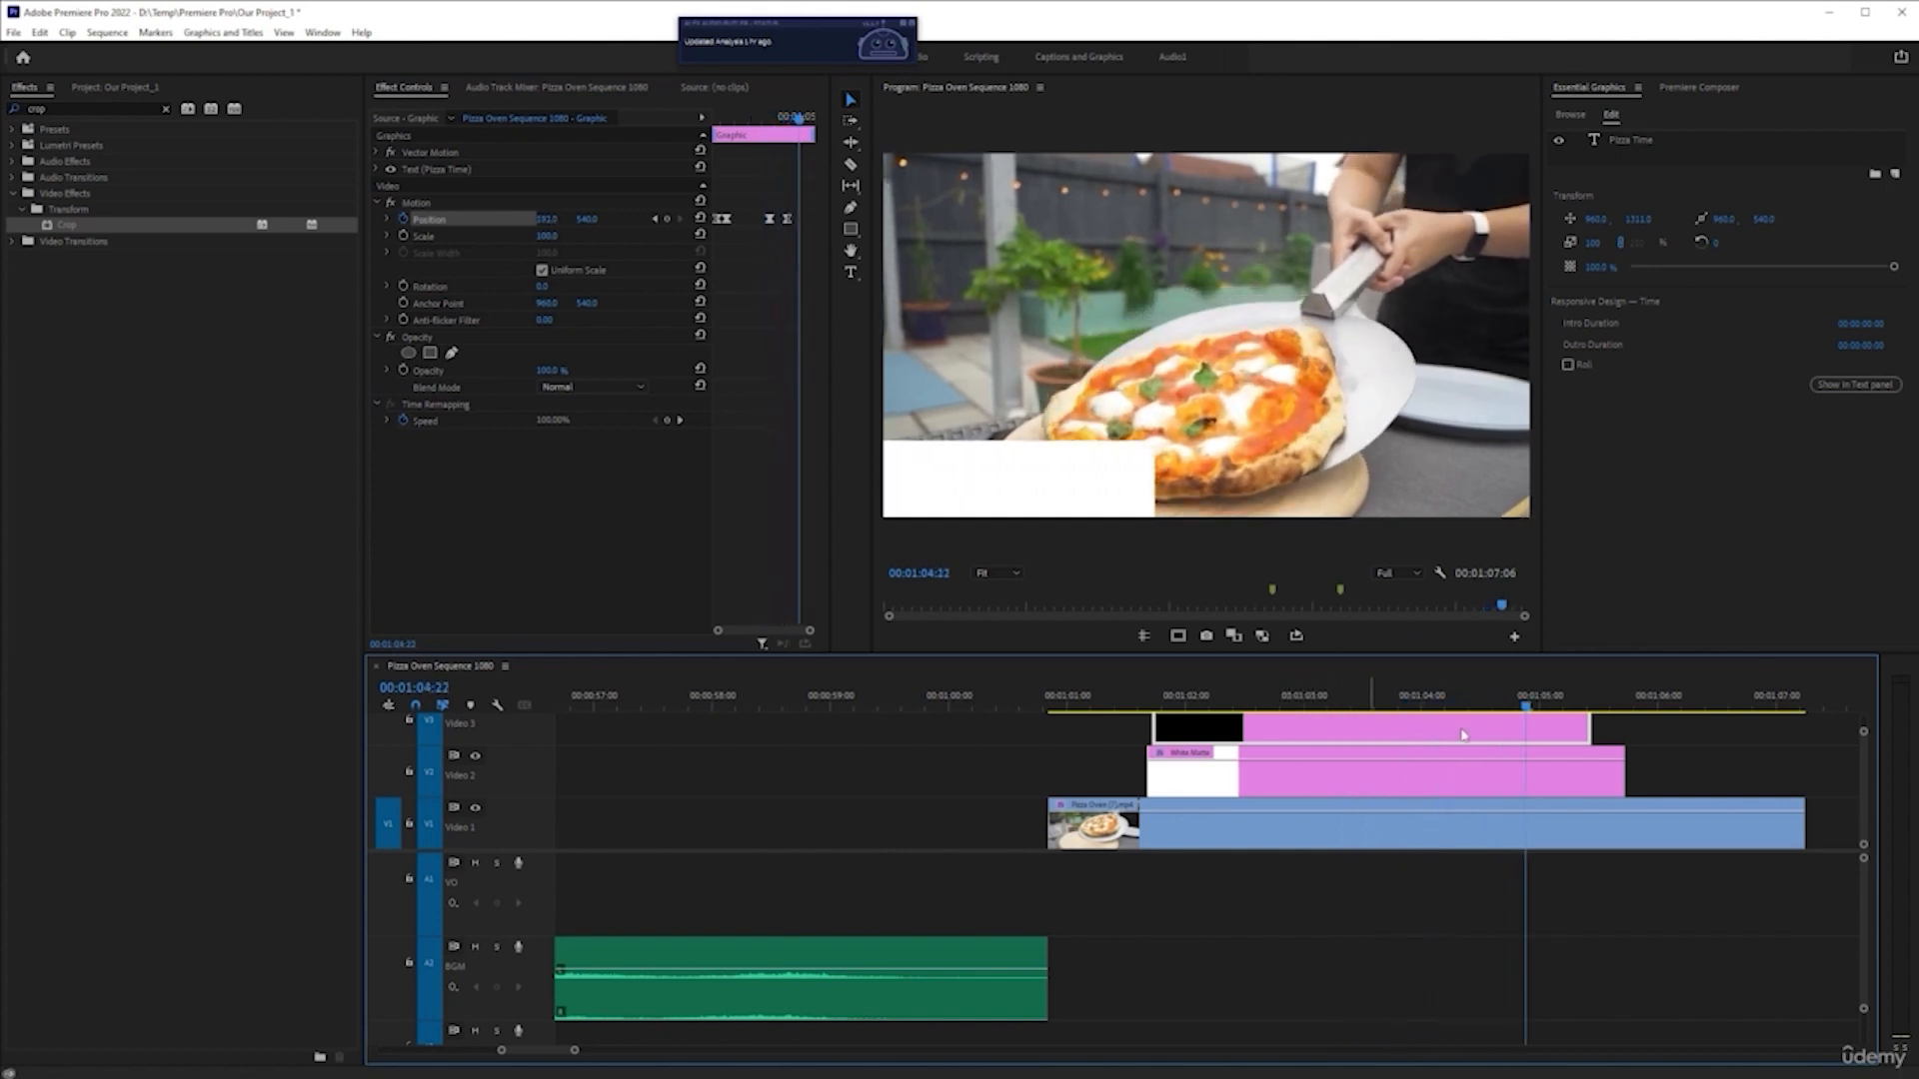
pyautogui.click(1464, 696)
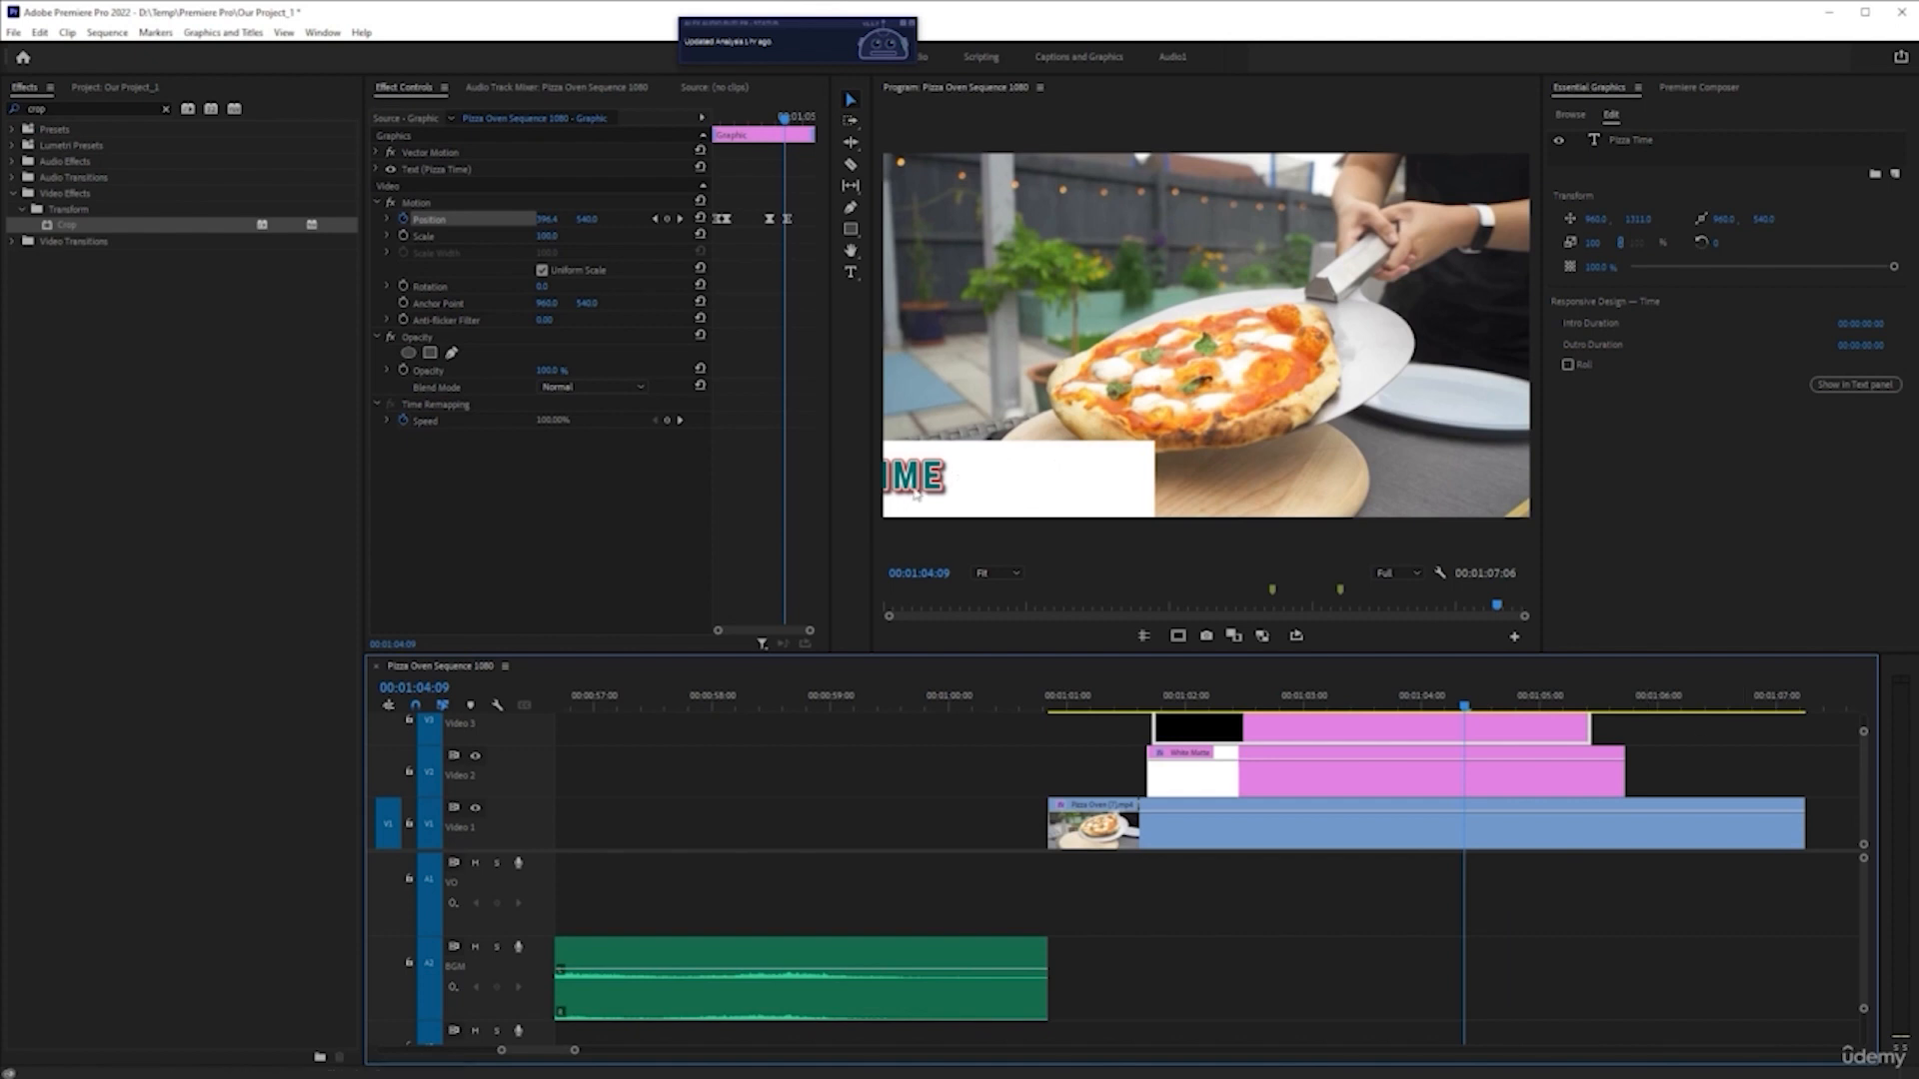
pyautogui.click(1347, 697)
pyautogui.press('space')
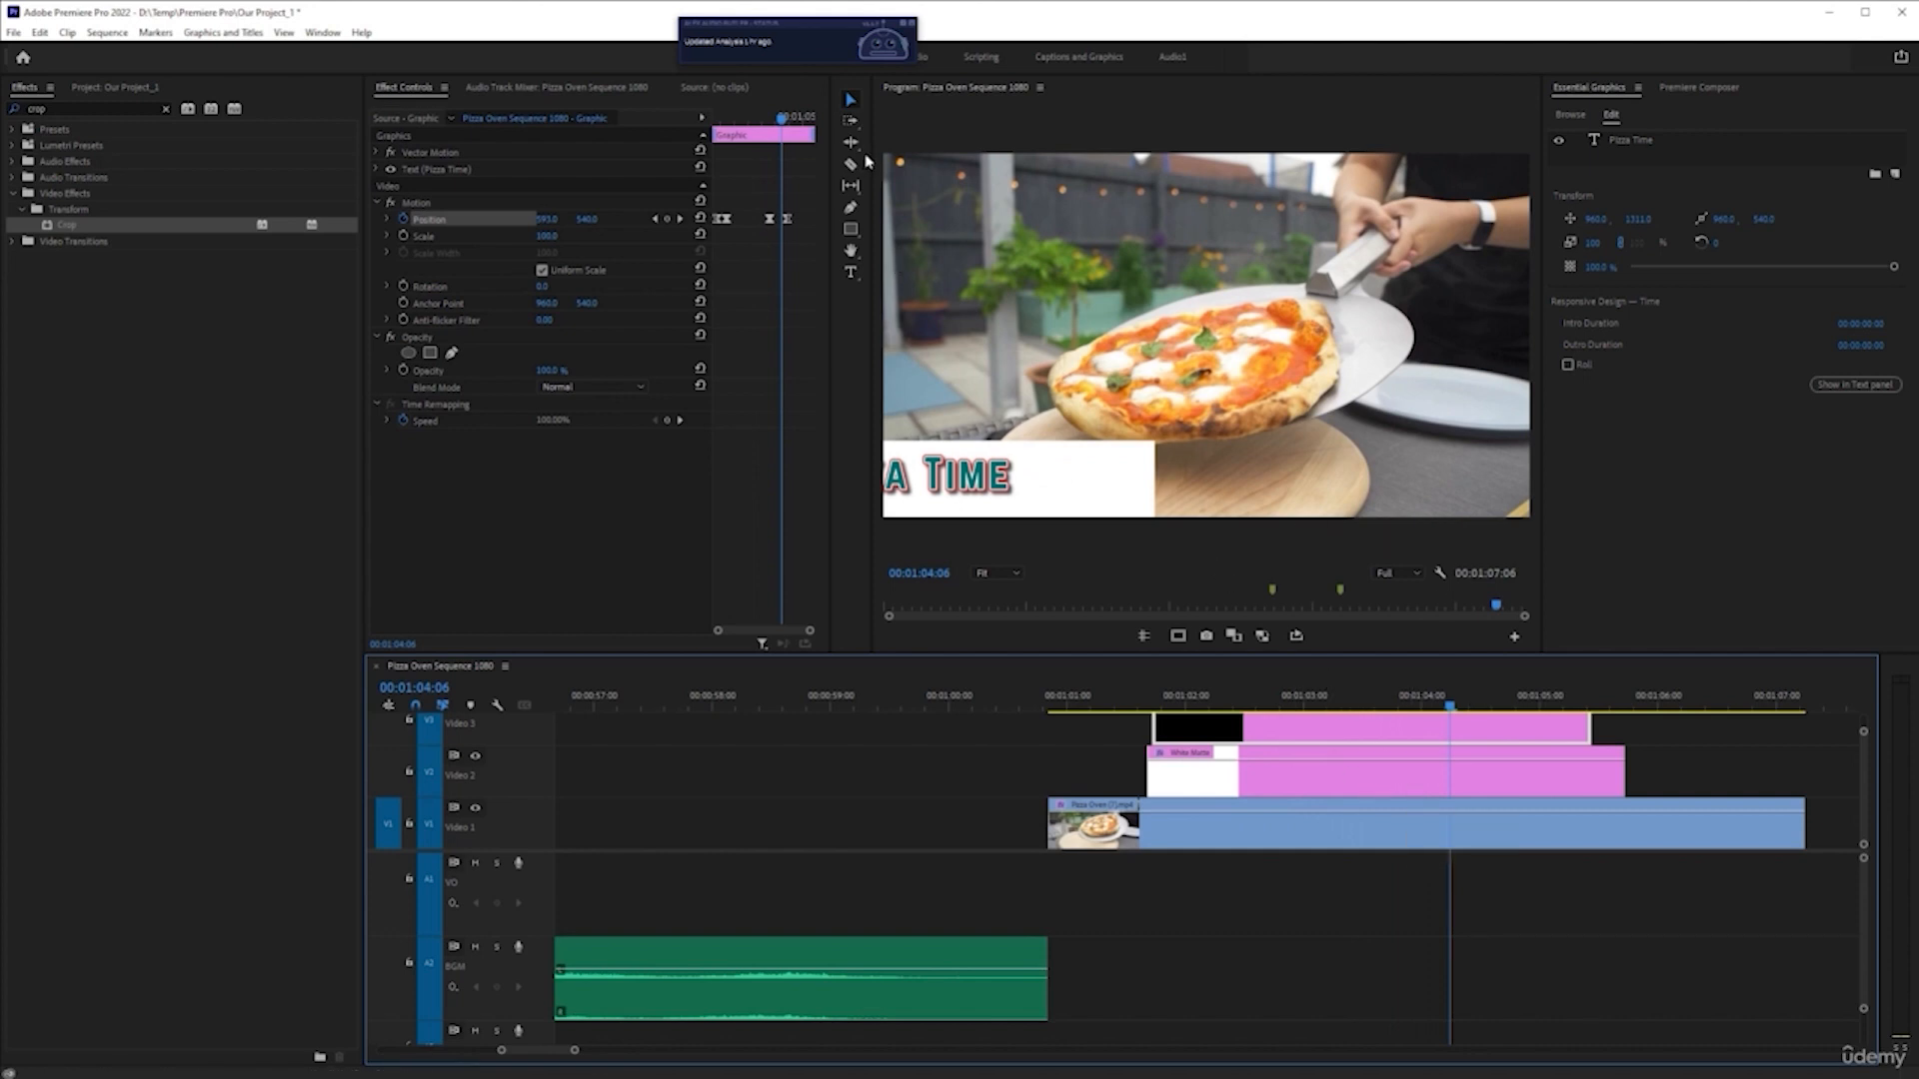
# - Add a Right crop keyframe to the White Matte at 00:01:04:06 and set Right to 100% at 00:01:04:13
pyautogui.click(1405, 792)
pyautogui.click(667, 453)
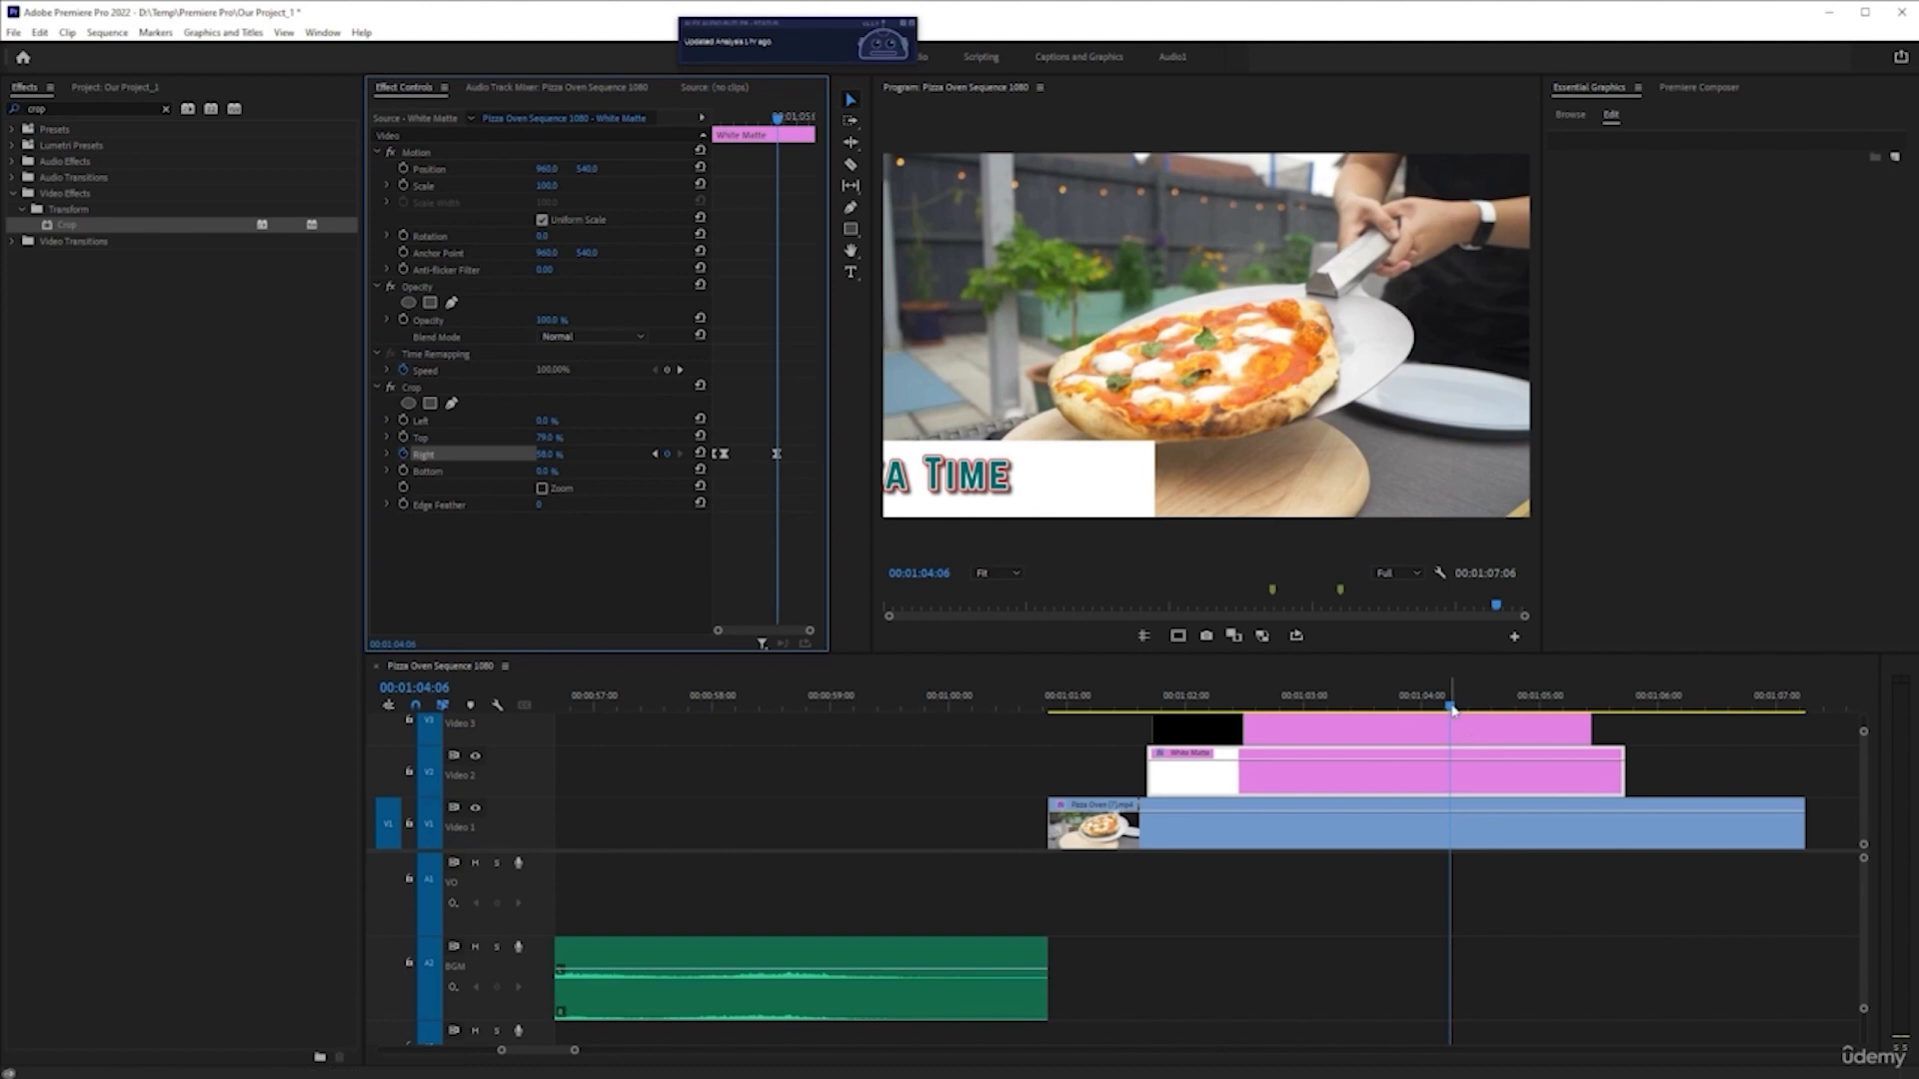
pyautogui.moveTo(1450, 707); pyautogui.dragTo(1475, 710)
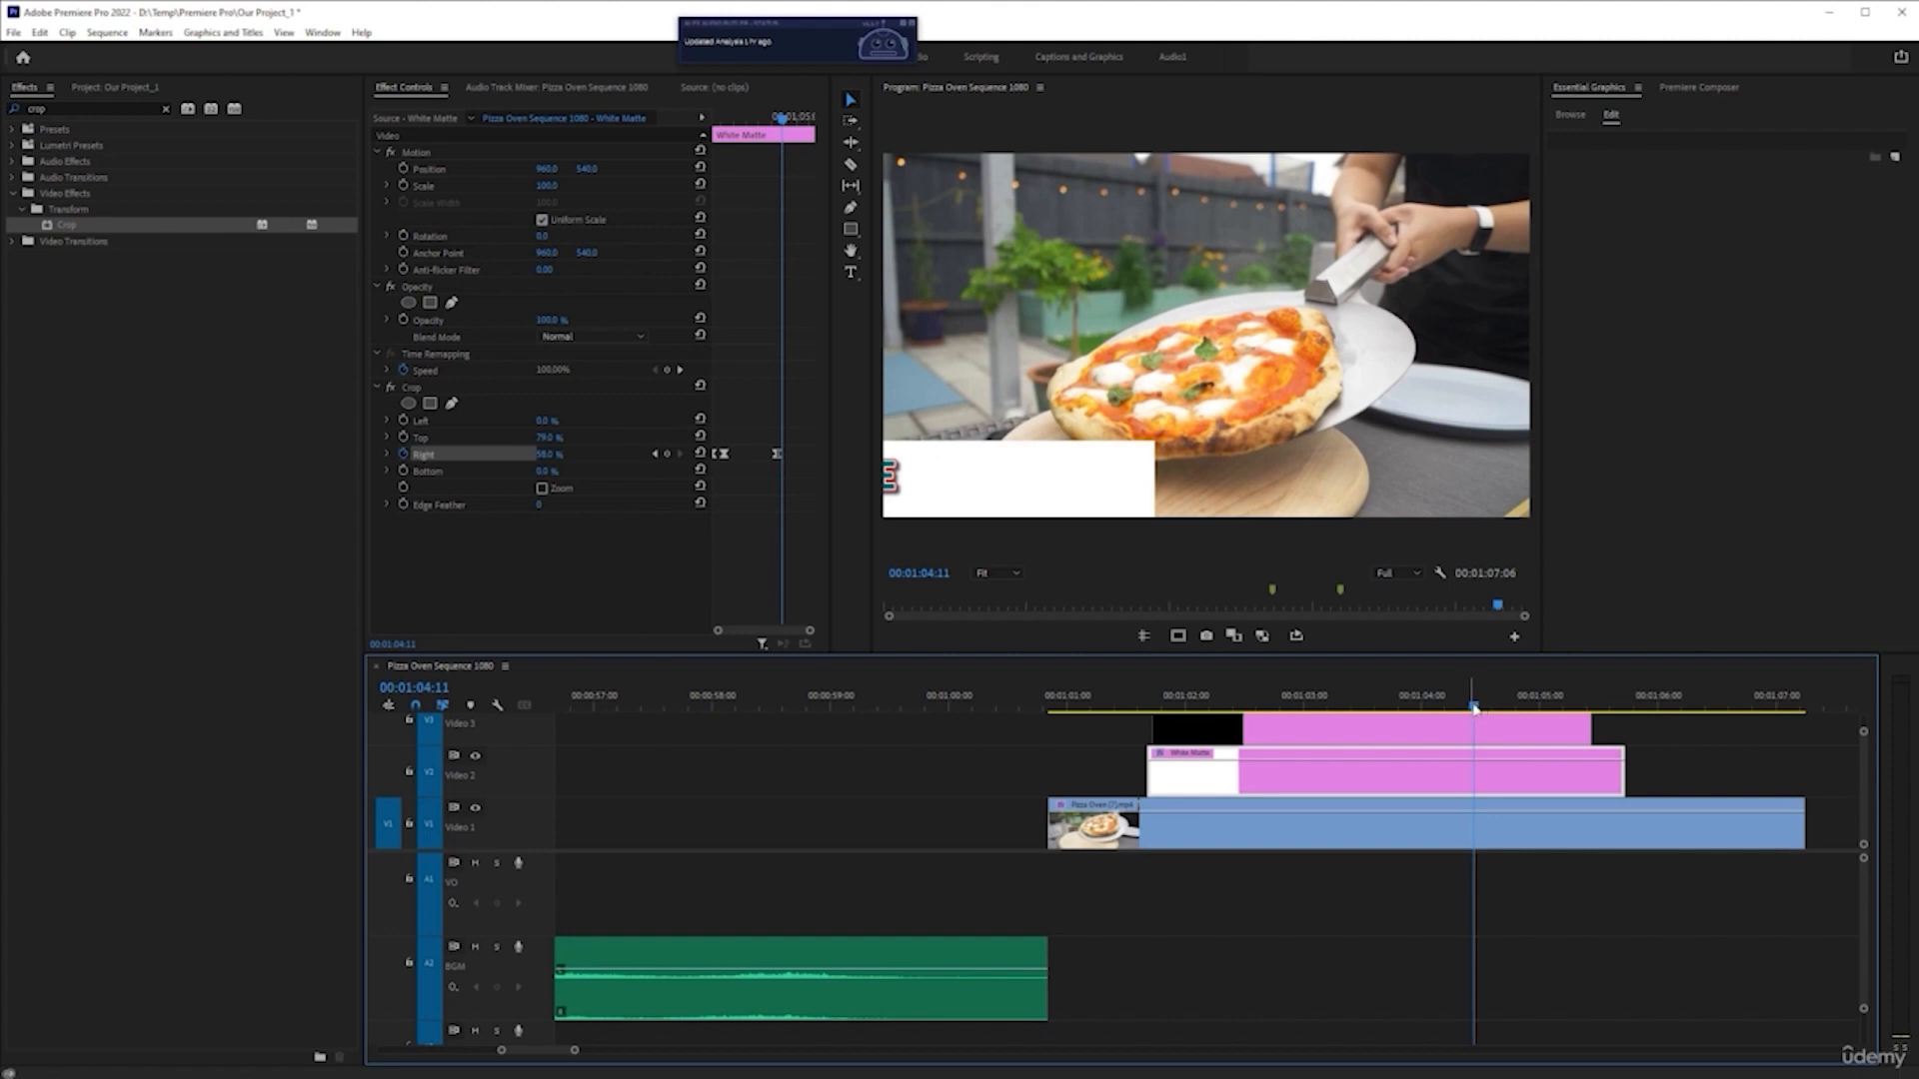
pyautogui.moveTo(1475, 709); pyautogui.dragTo(1482, 708)
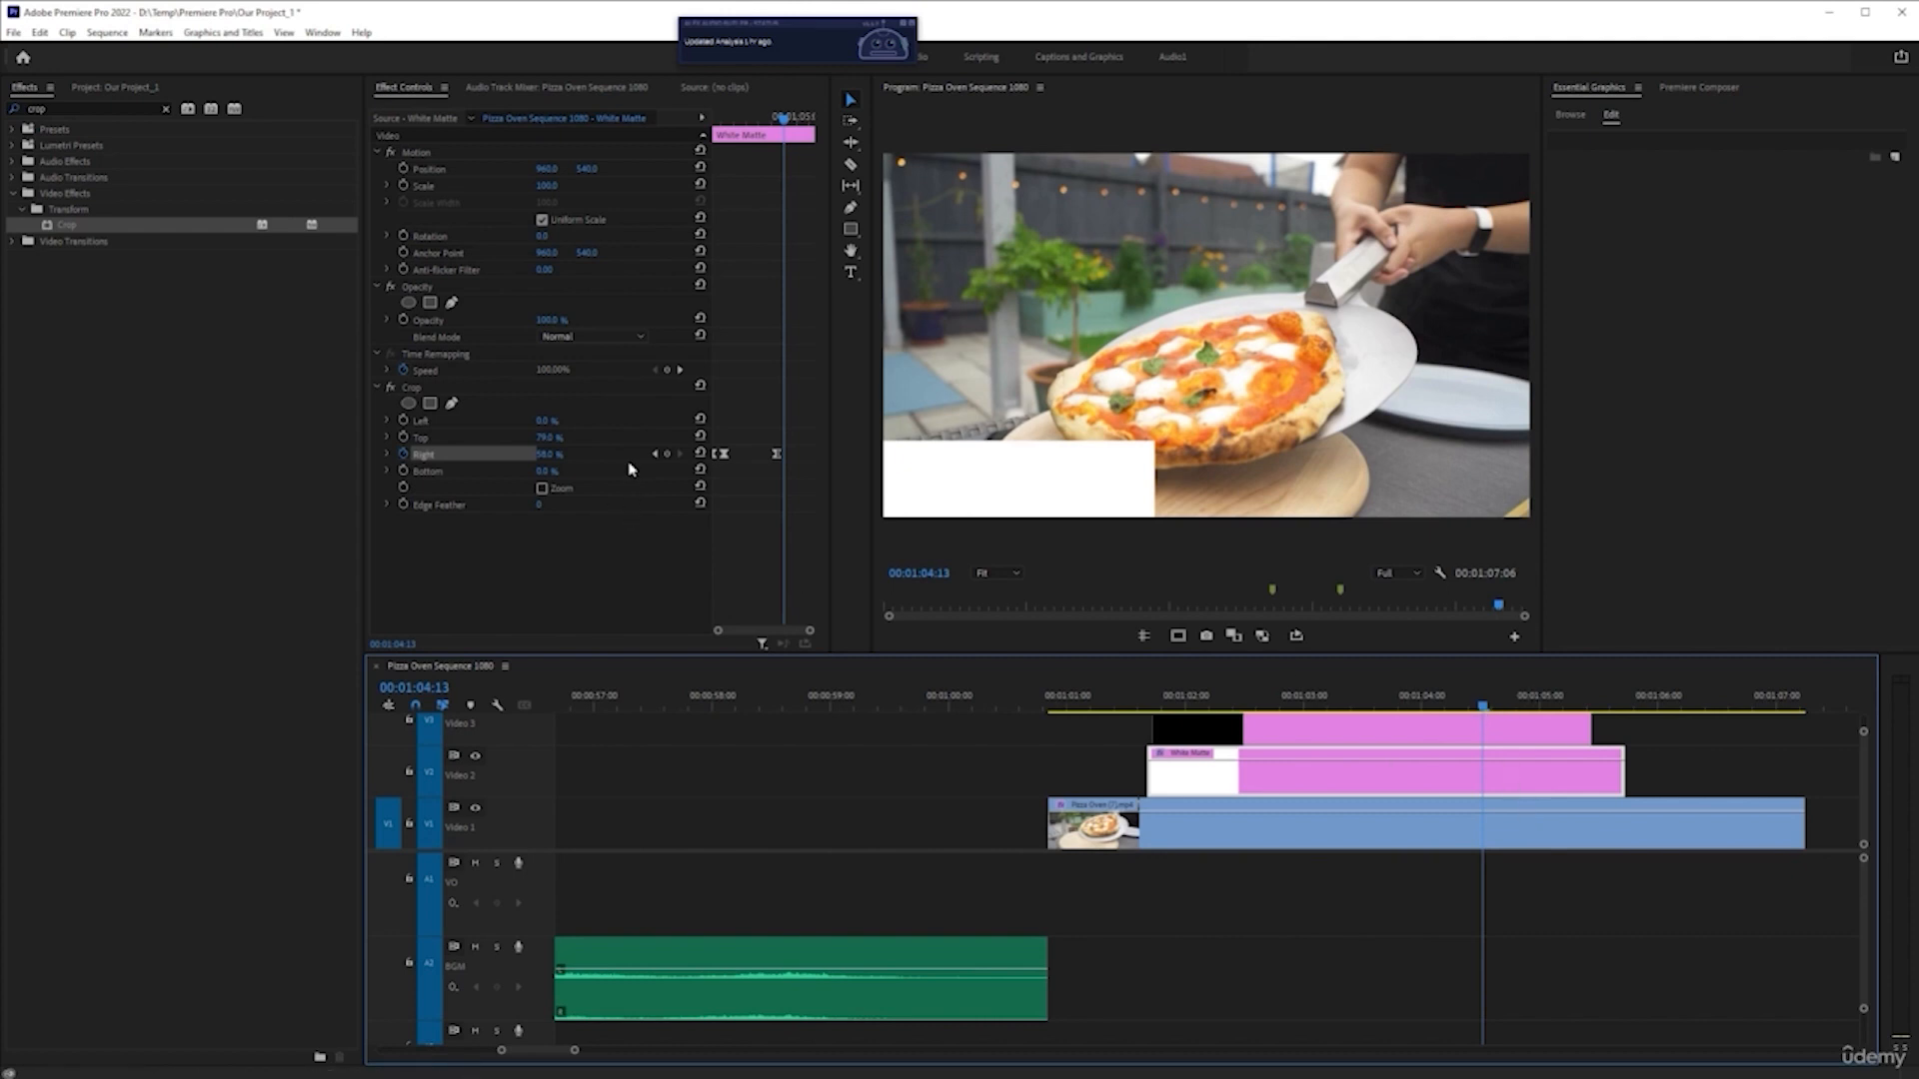
pyautogui.moveTo(550, 458); pyautogui.dragTo(635, 456)
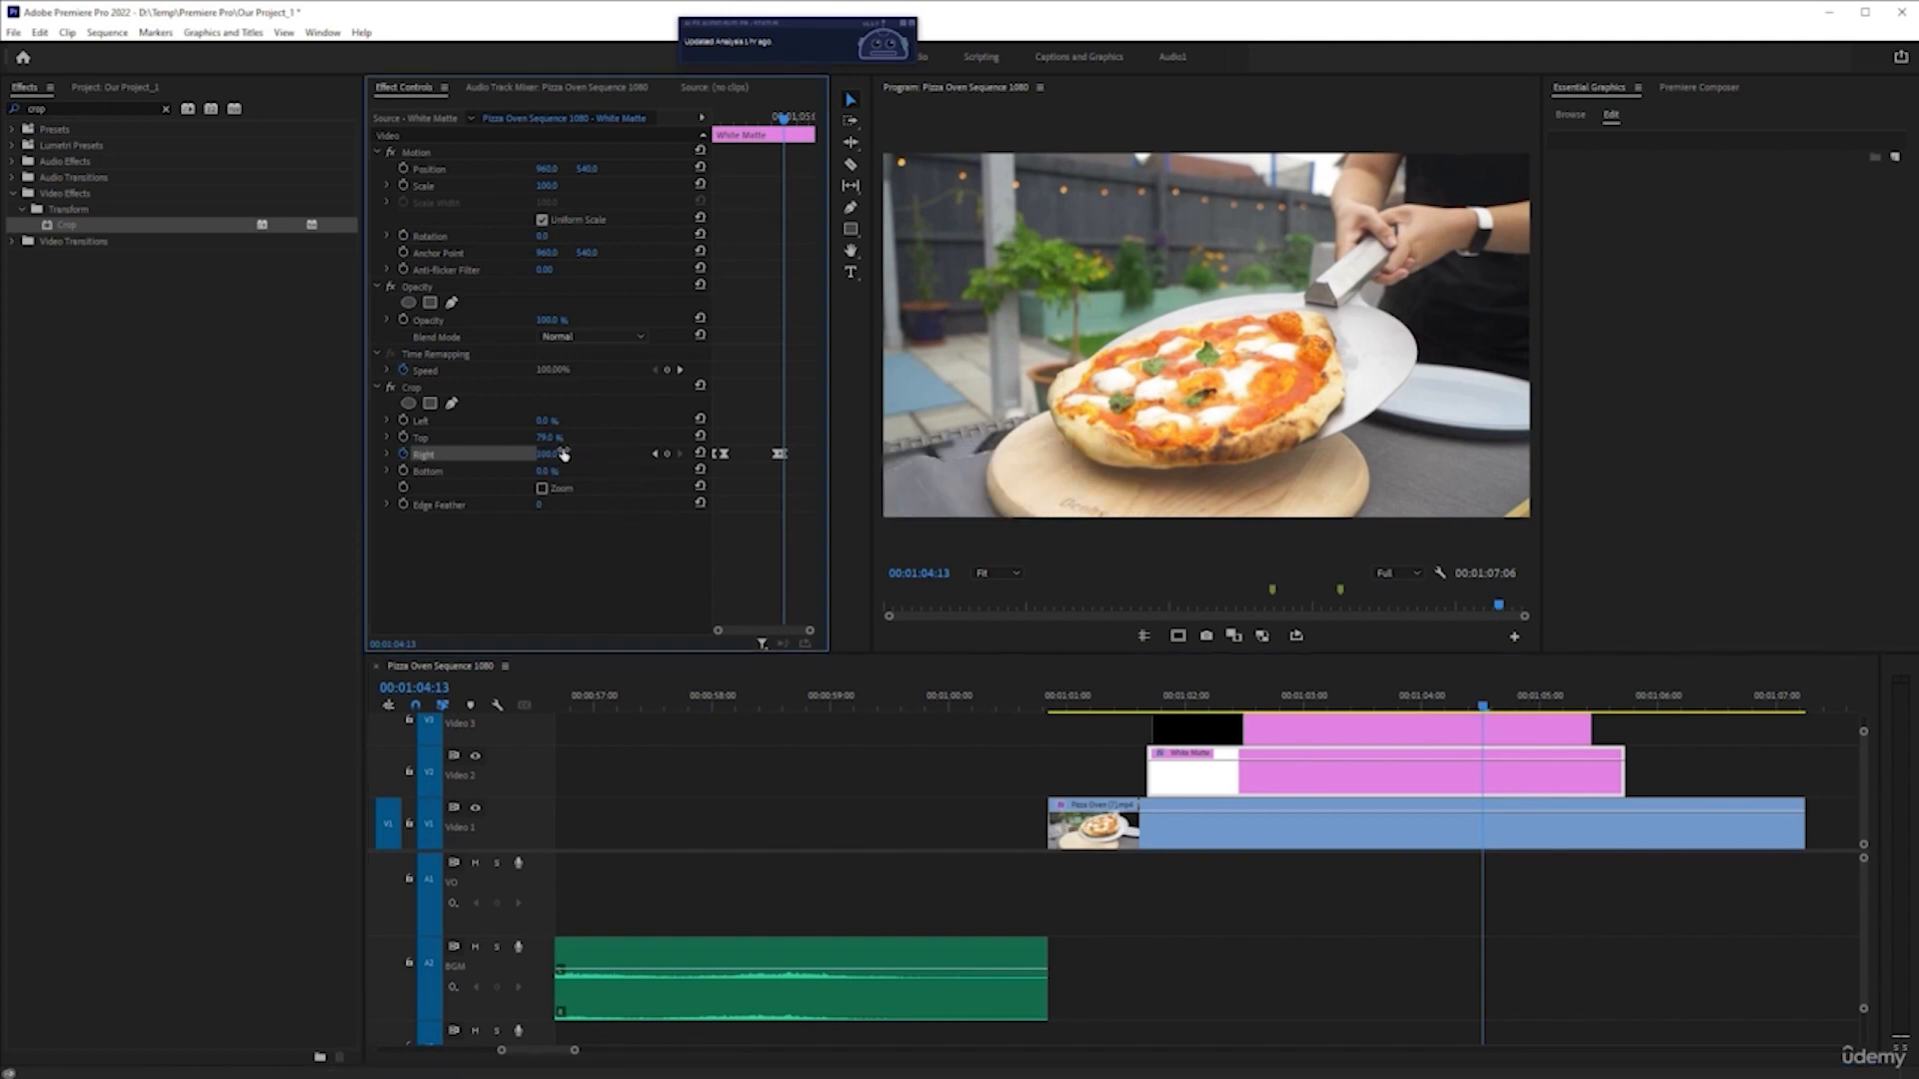
# - Play back the title and White Matte animation through both the entrance and the exit
pyautogui.click(1091, 700)
pyautogui.press('space')
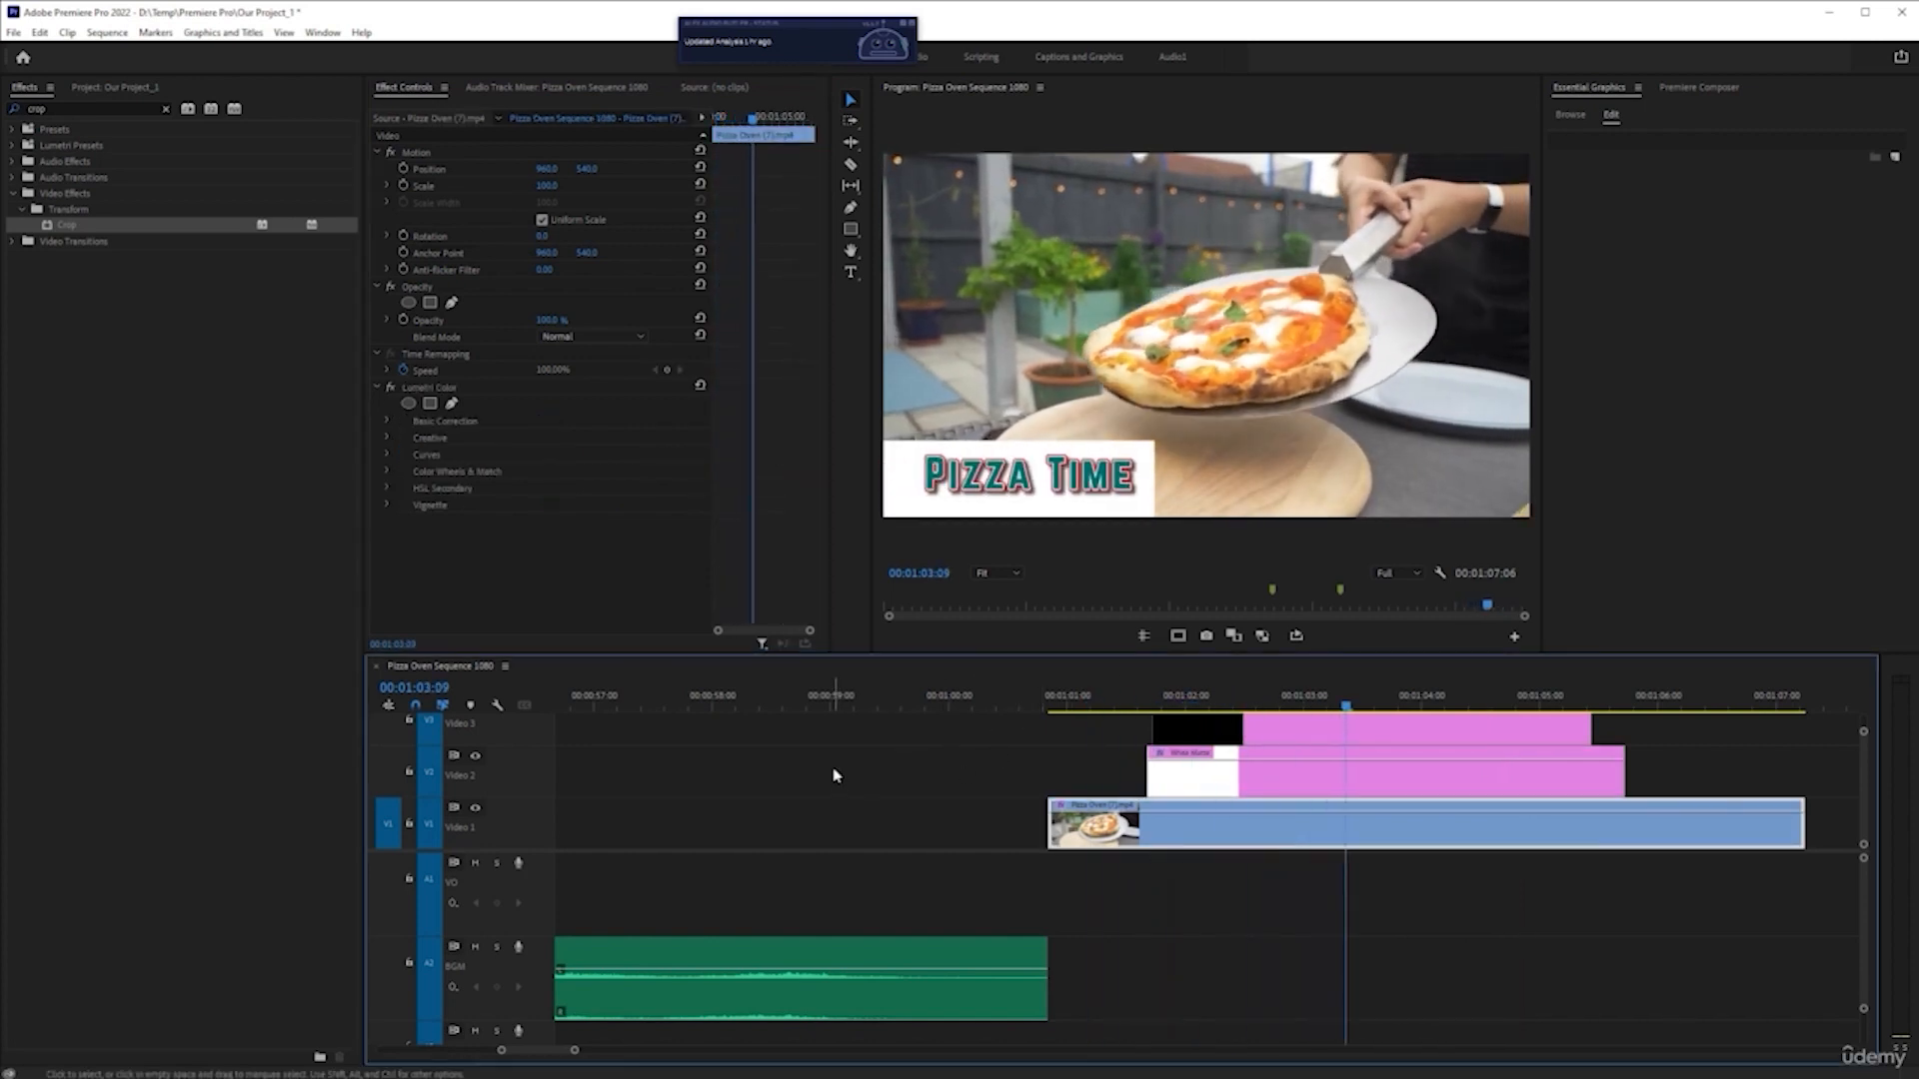
pyautogui.click(1164, 727)
pyautogui.click(1289, 698)
pyautogui.press('space')
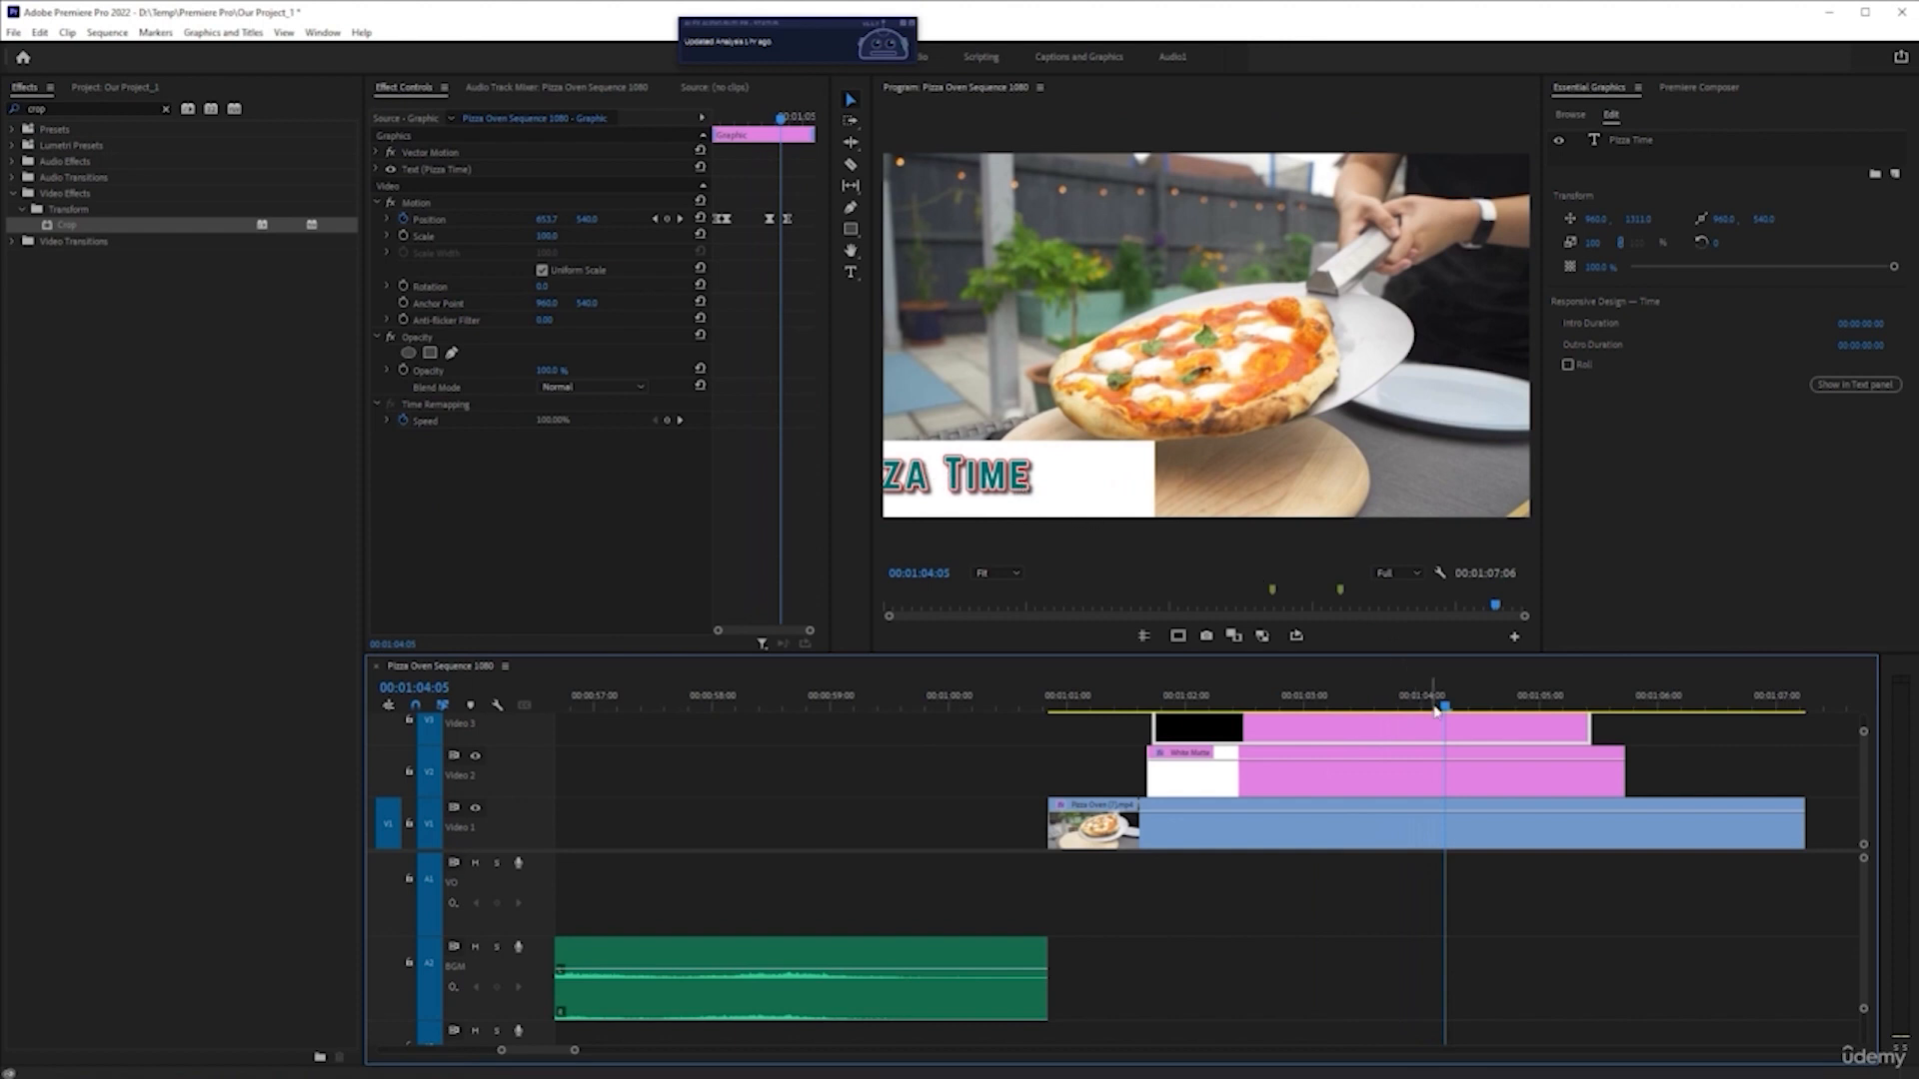
pyautogui.moveTo(1451, 710); pyautogui.dragTo(1133, 690)
pyautogui.press('space')
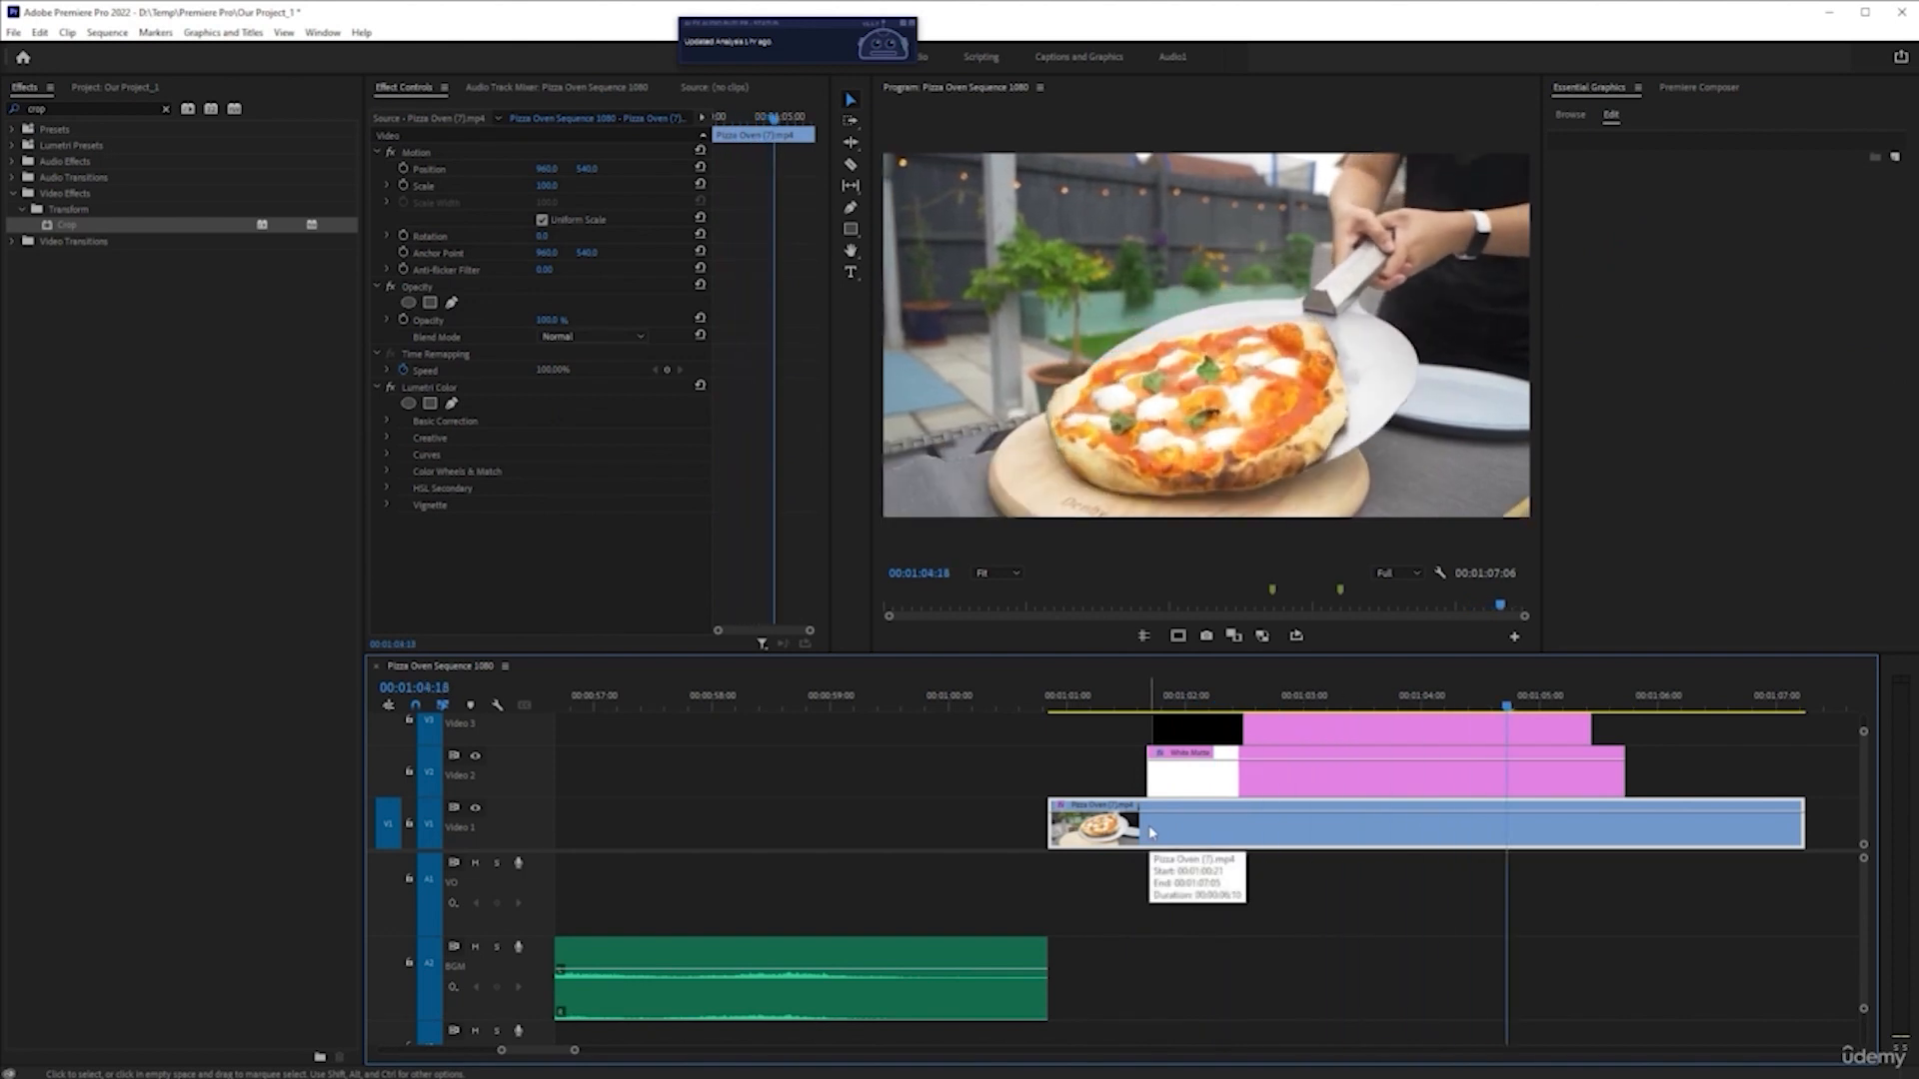
pyautogui.press('space')
# - Place the playhead at 00:01:03:18, search the effects for "drop" and apply Drop Shadow to the White Matte
pyautogui.click(1213, 783)
pyautogui.click(1390, 694)
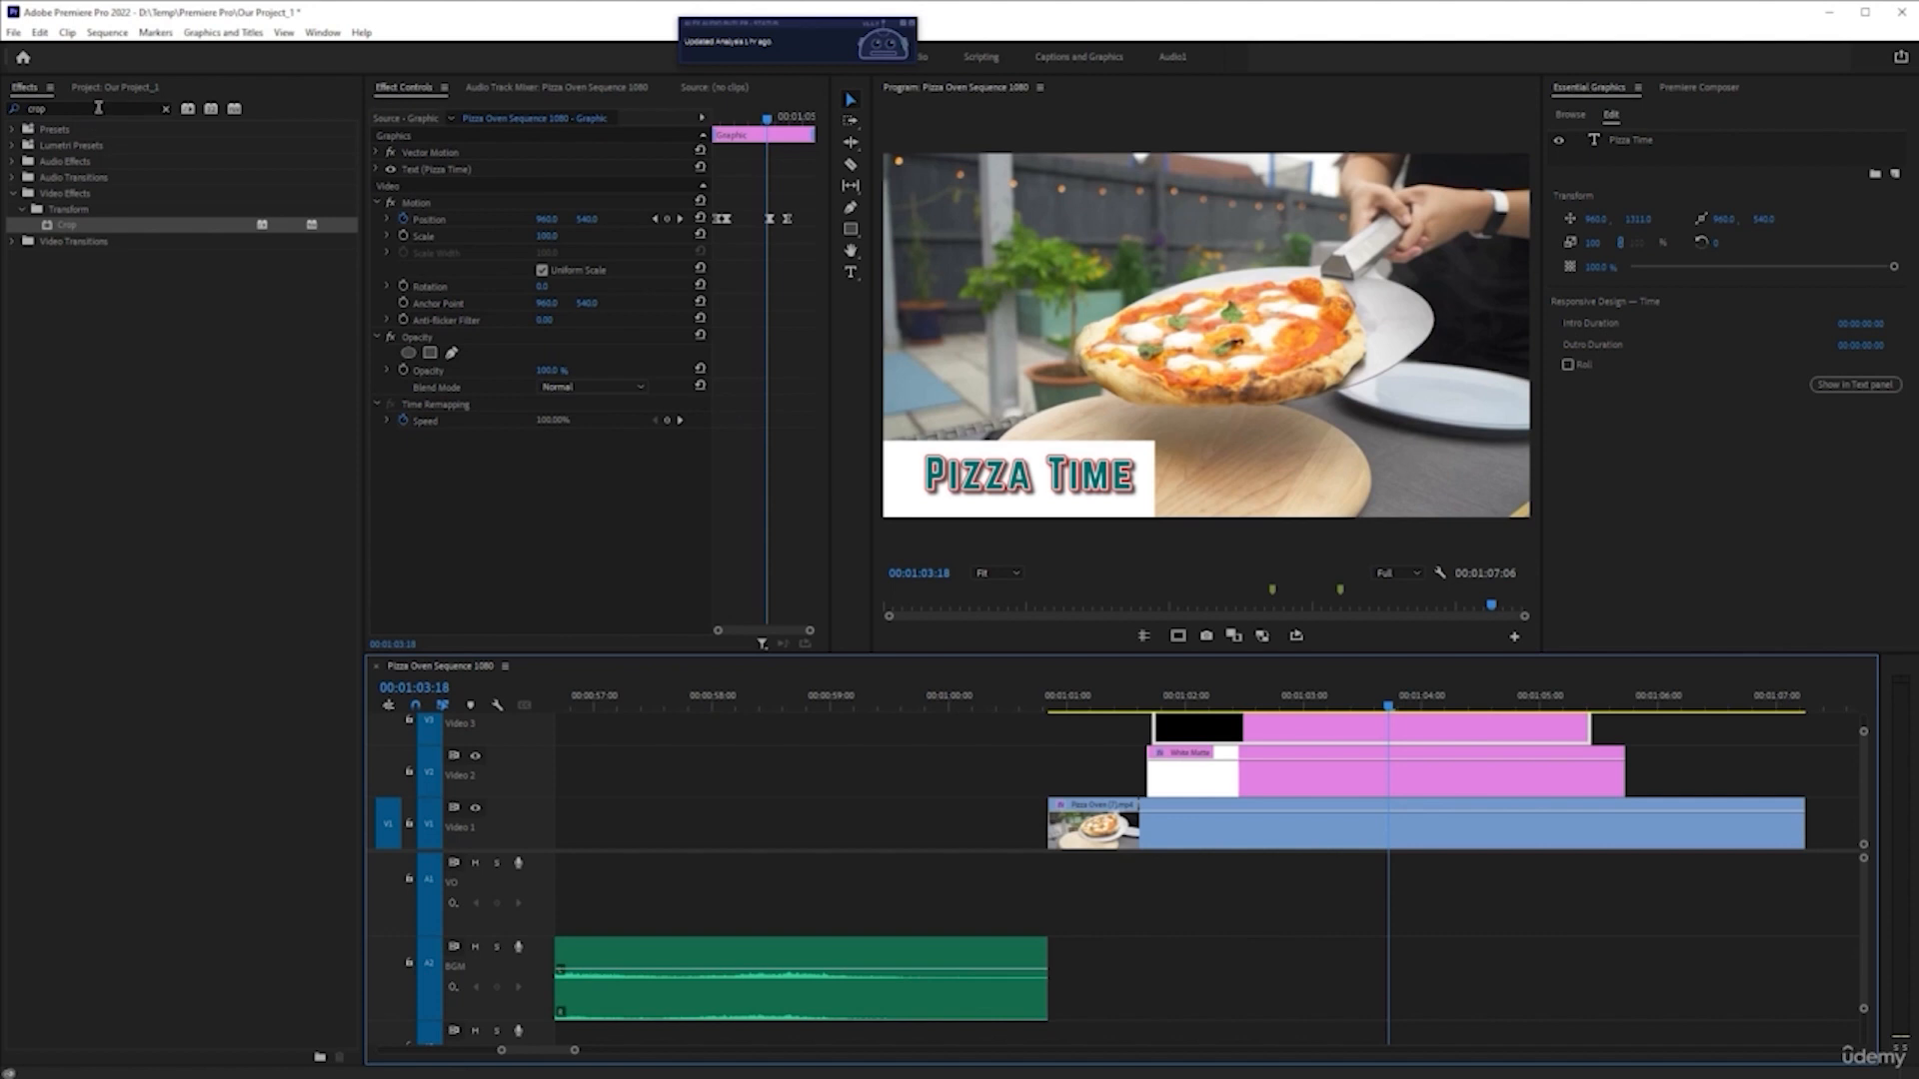
pyautogui.click(10, 109)
pyautogui.write('drop')
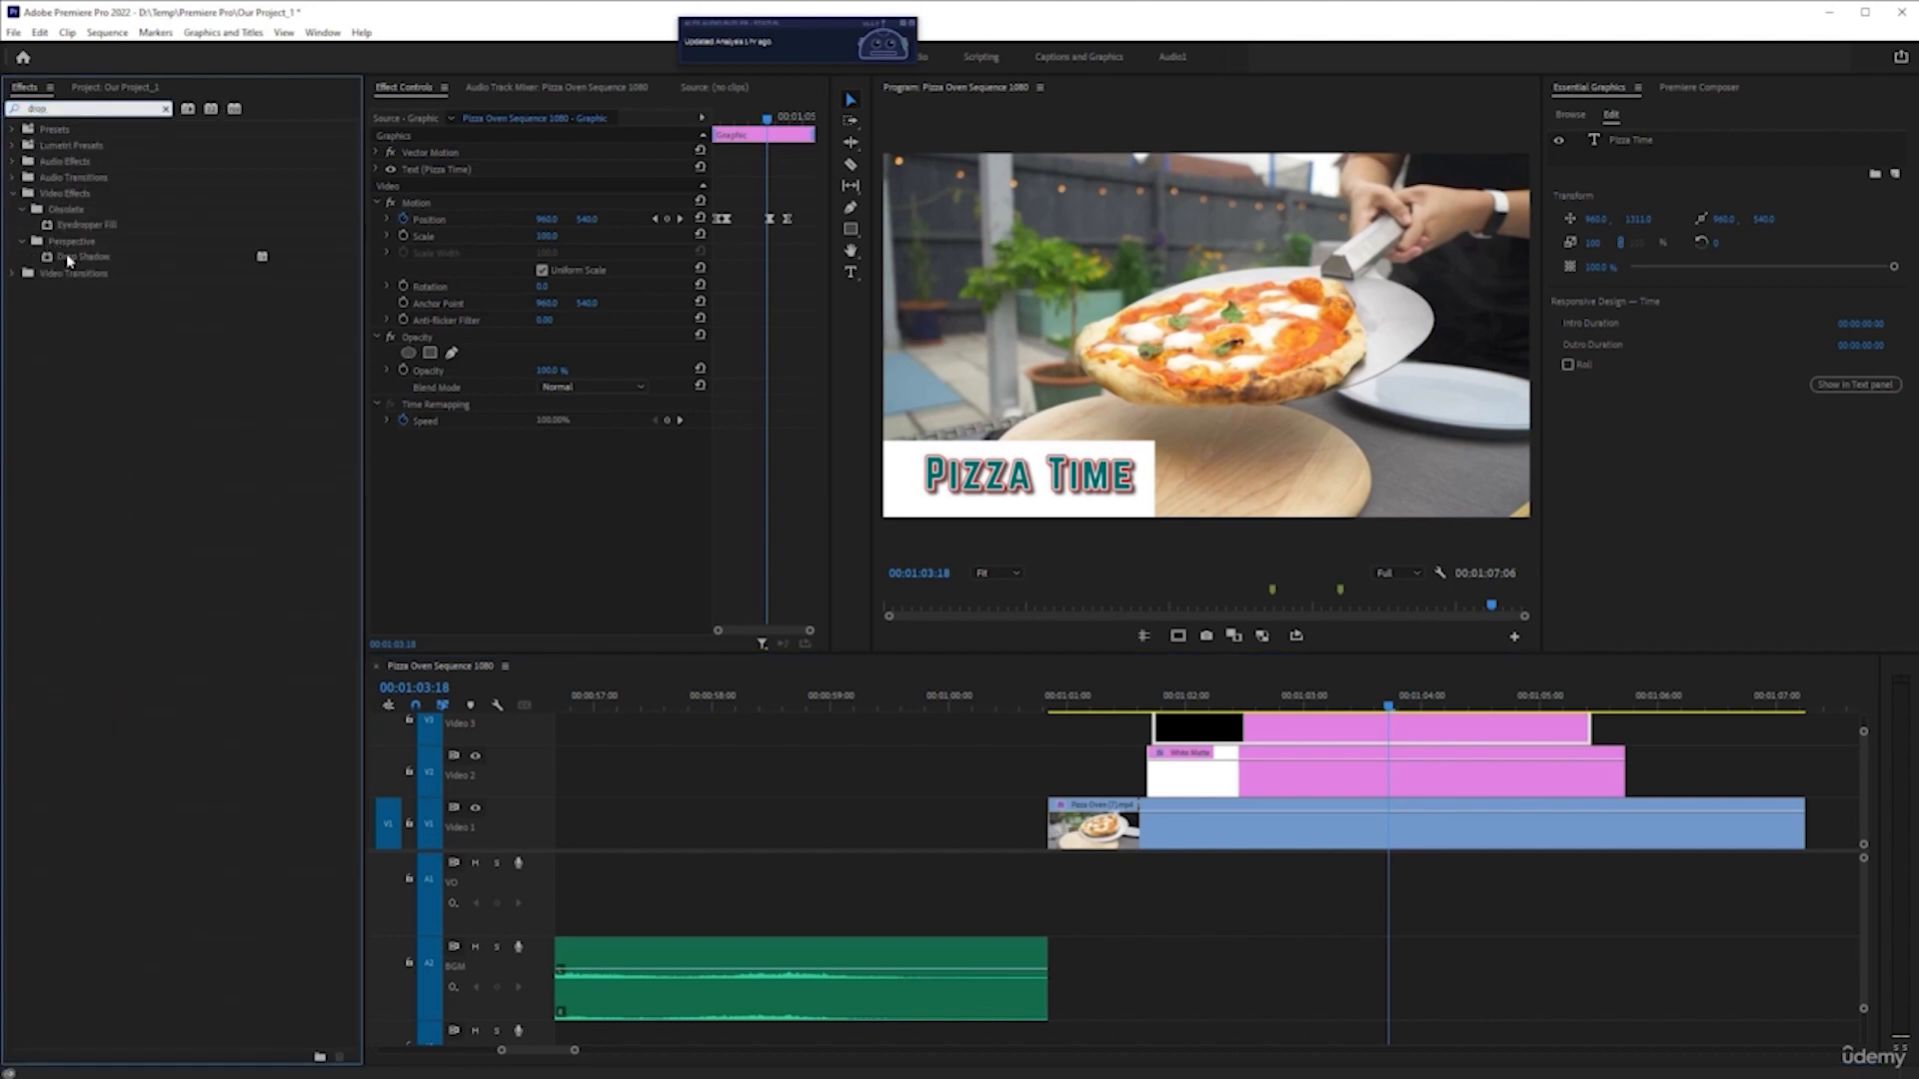
pyautogui.moveTo(80, 257); pyautogui.dragTo(1213, 776)
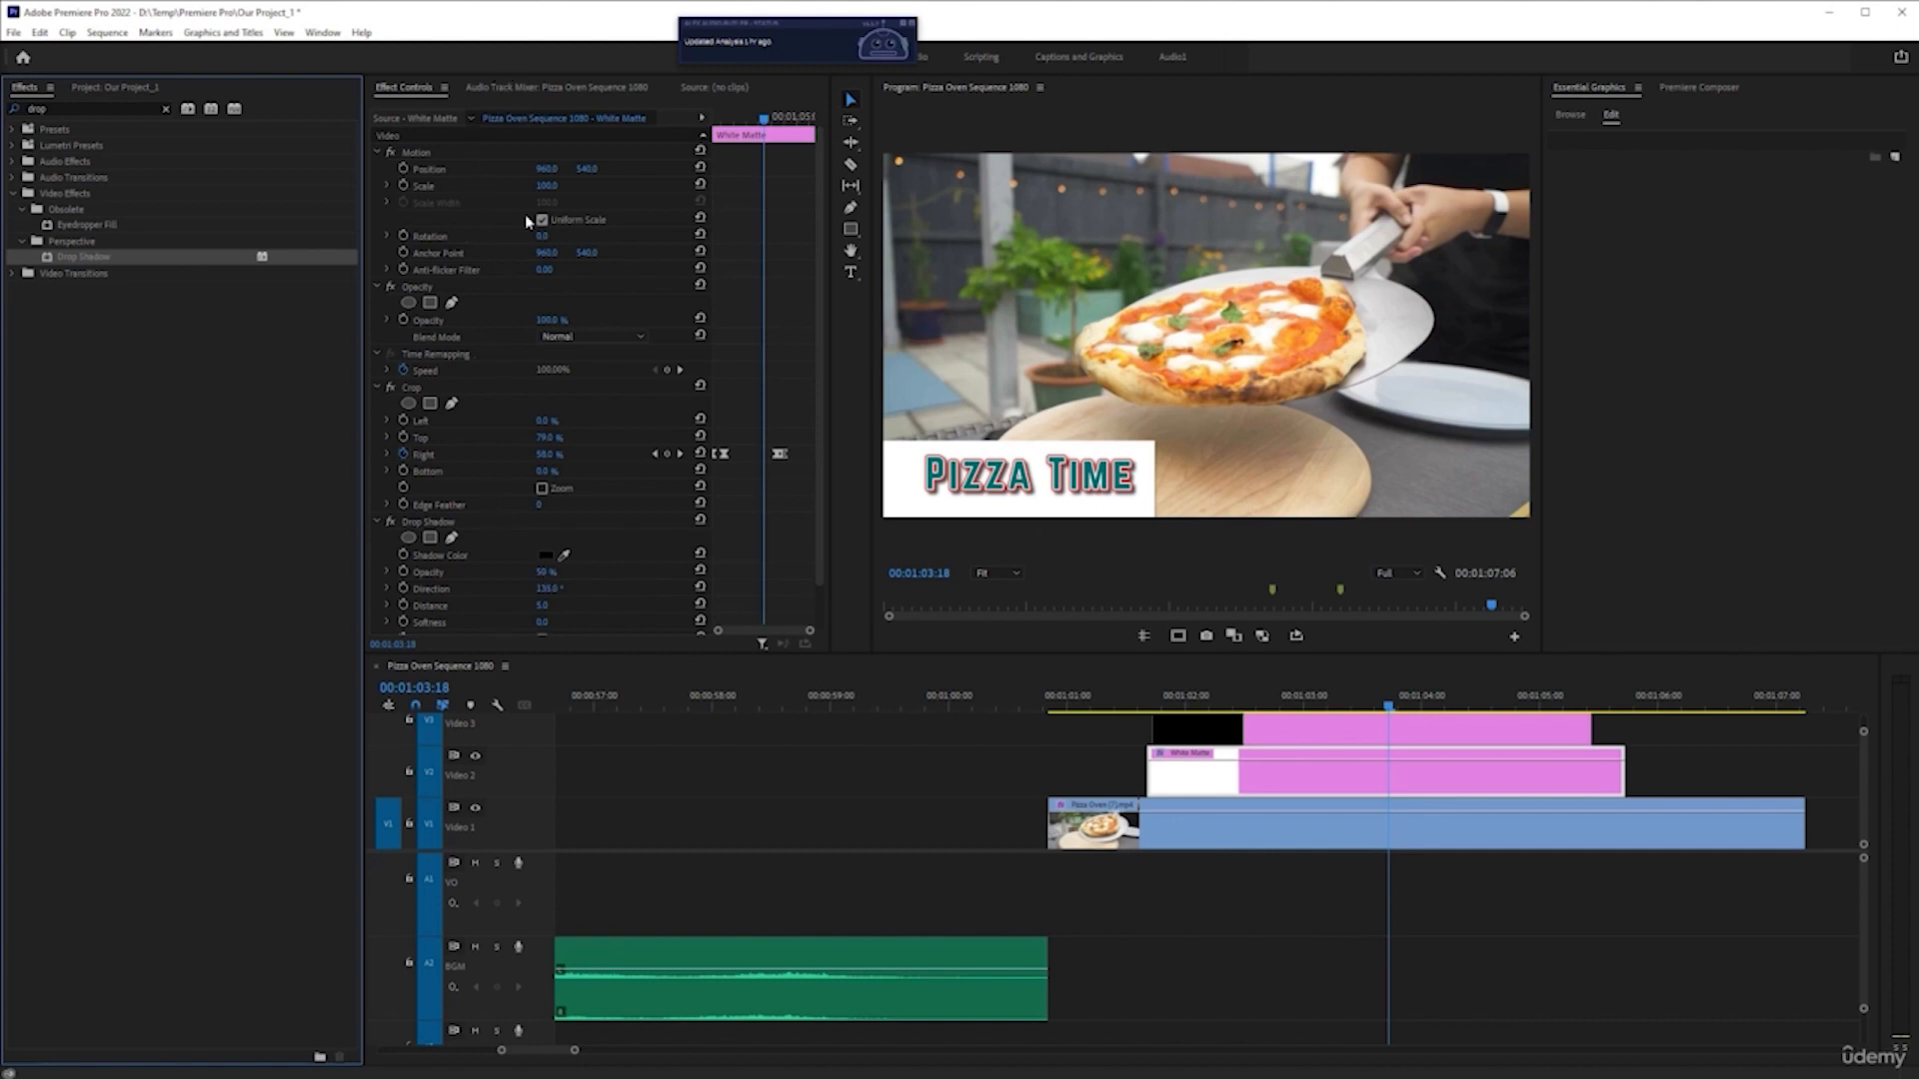
# - Set the White Matte's Drop Shadow to 100% opacity, a distance of 13 and a softness of 59
pyautogui.scroll(-1, 497, 382)
pyautogui.scroll(-1, 496, 382)
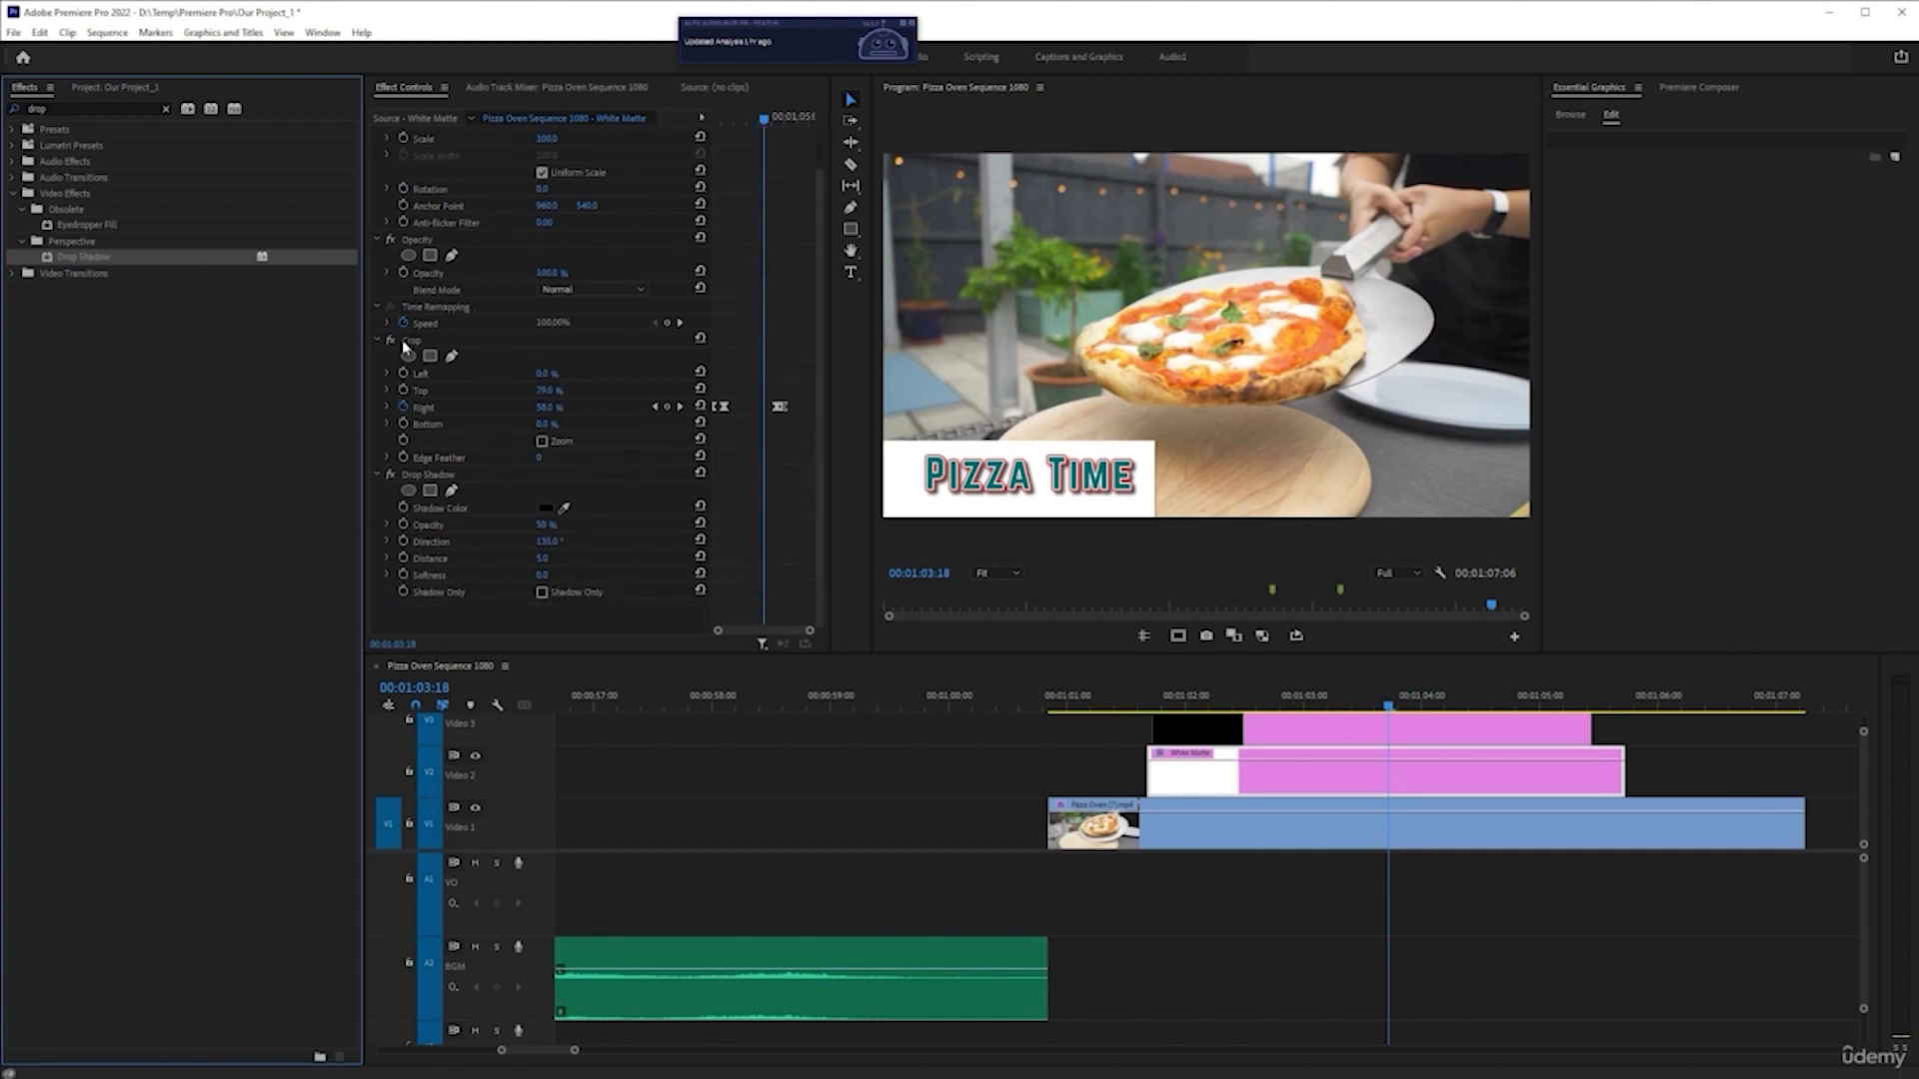
pyautogui.scroll(2, 519, 434)
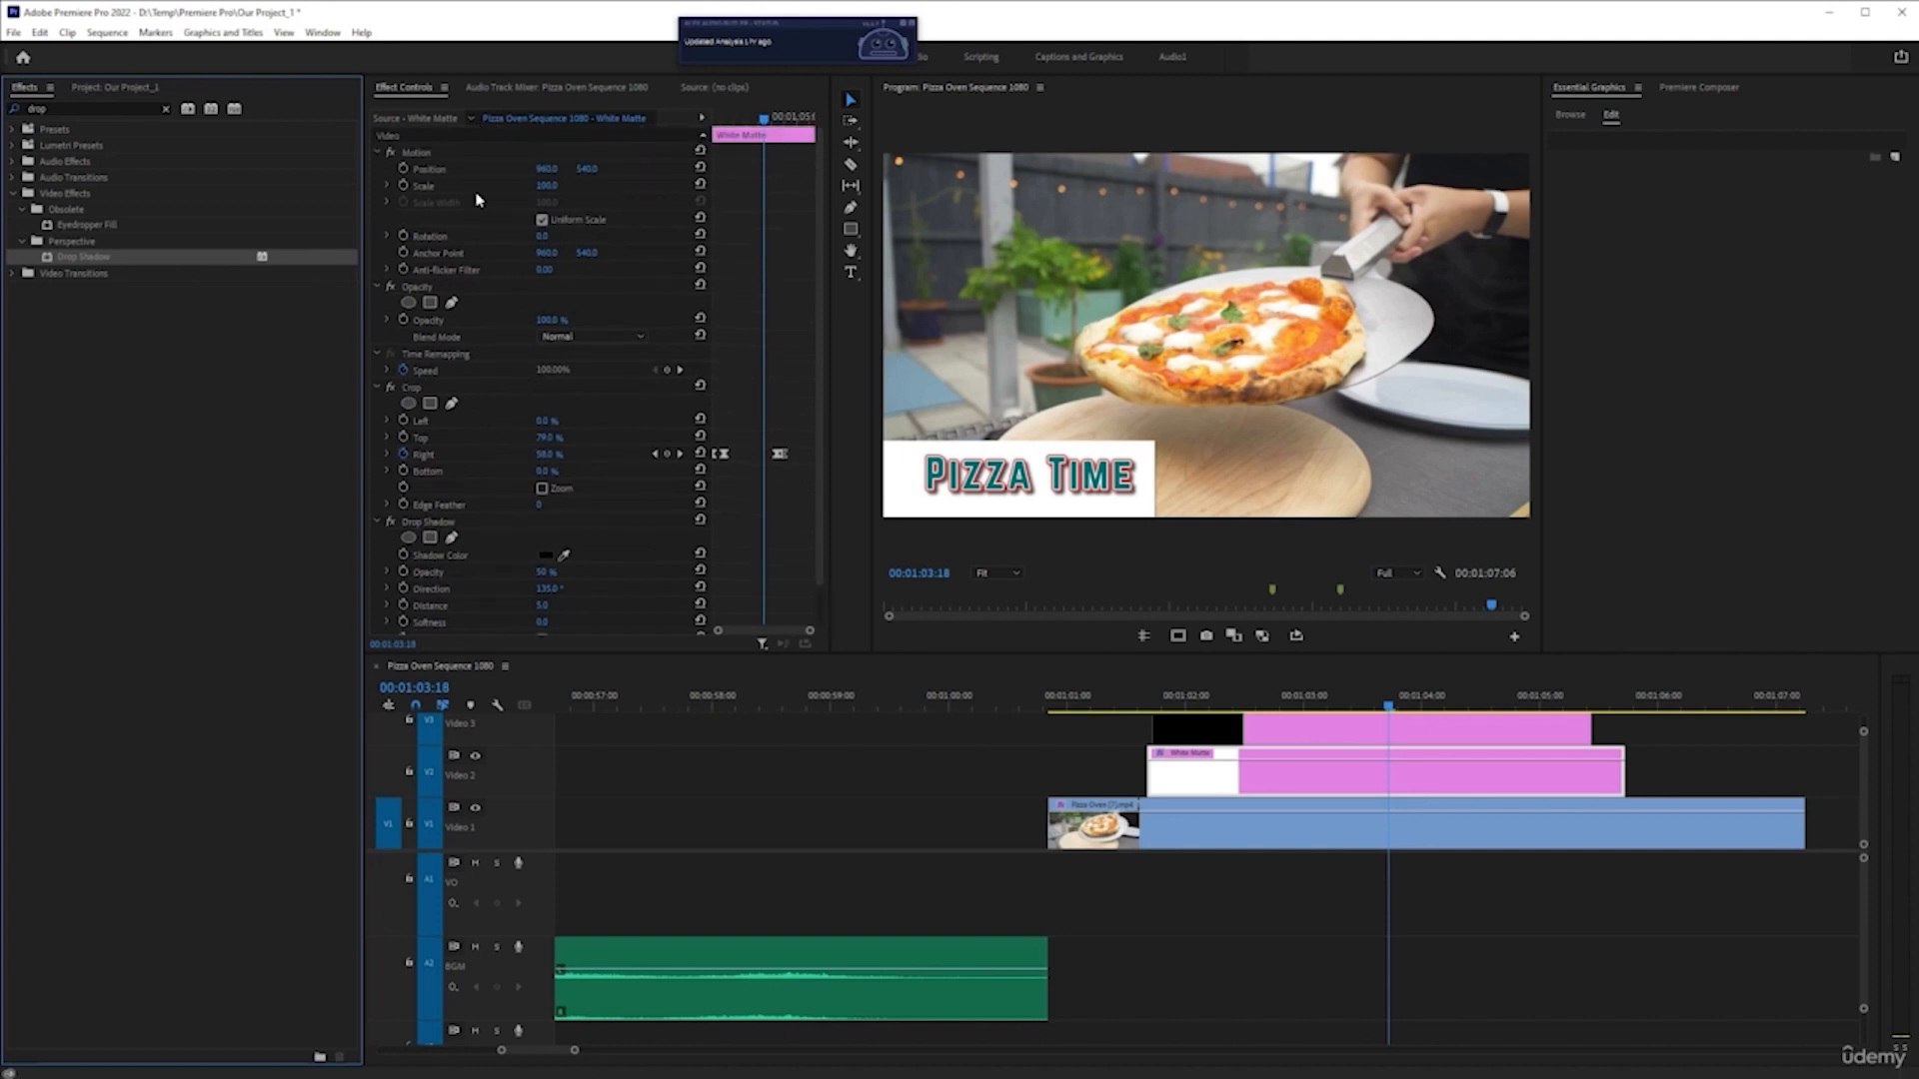
pyautogui.scroll(-1, 498, 429)
pyautogui.scroll(-1, 552, 450)
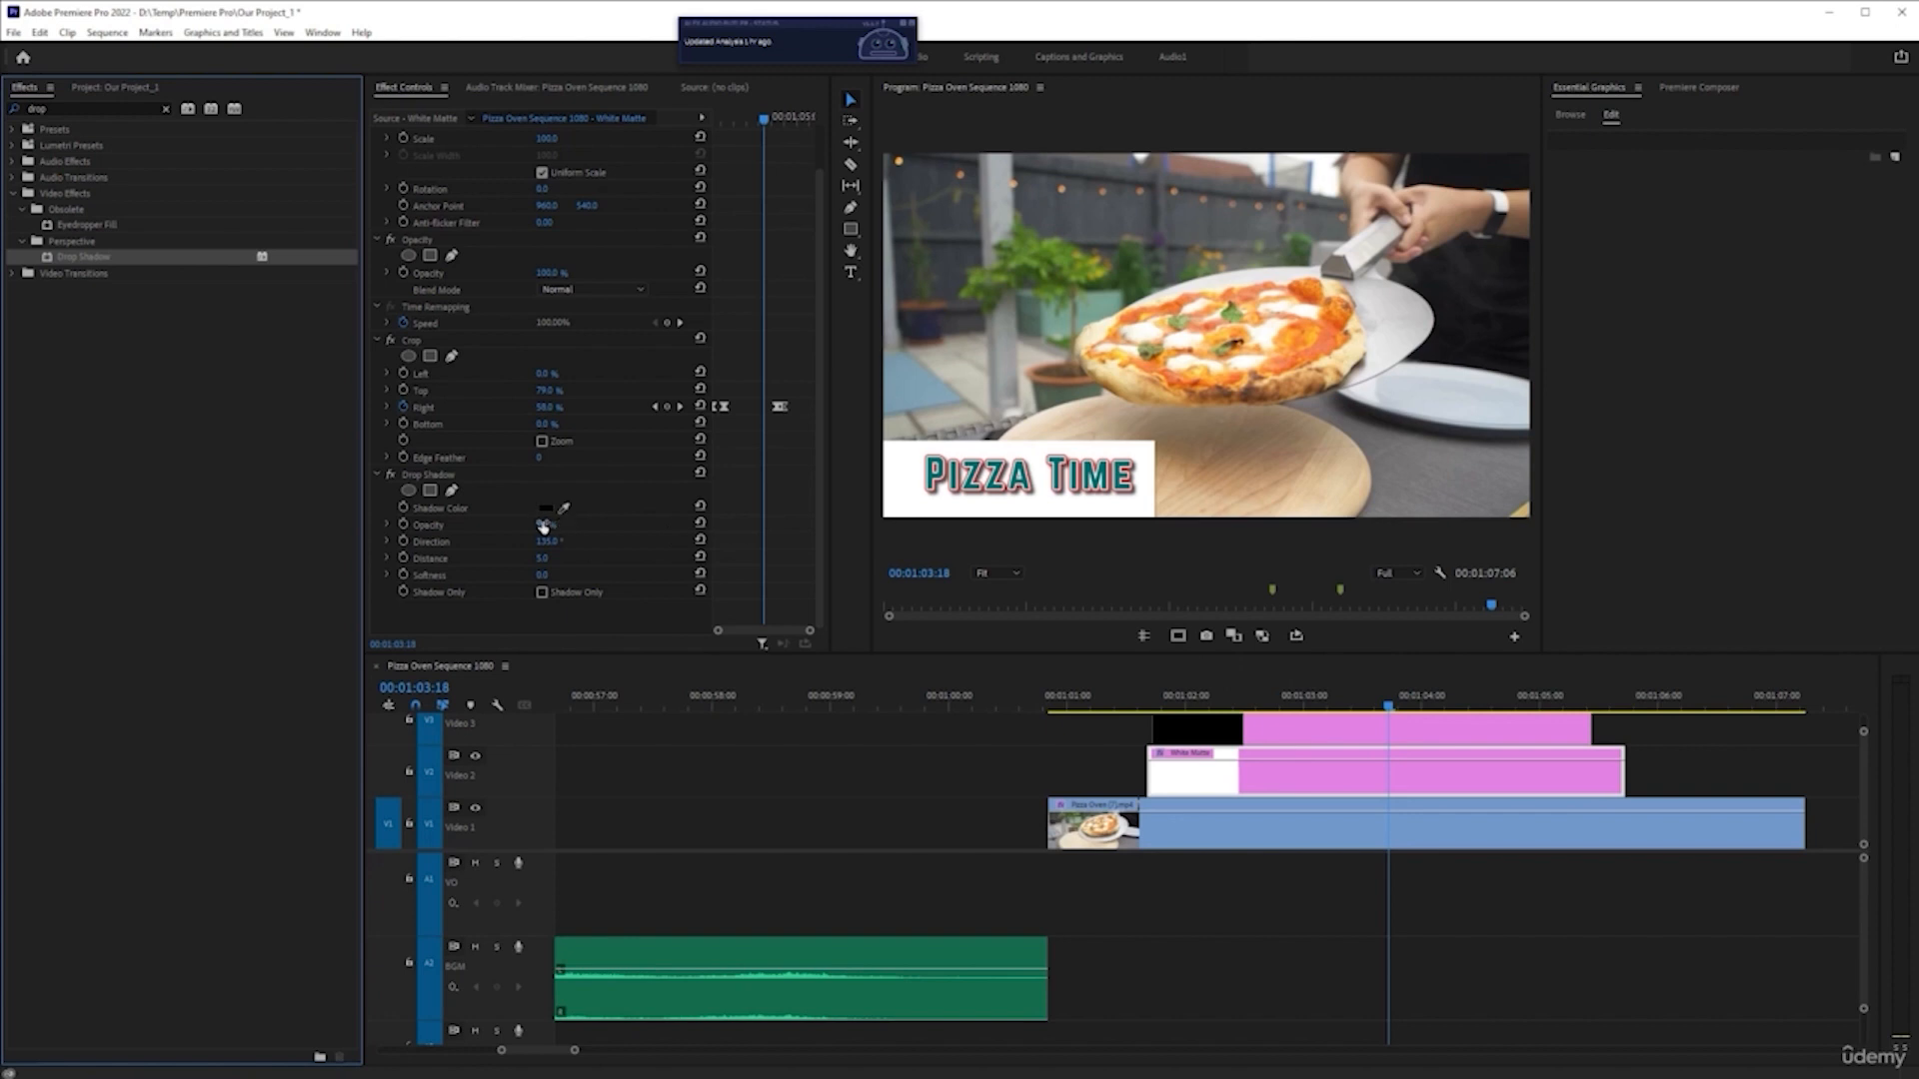
pyautogui.moveTo(542, 527); pyautogui.dragTo(983, 535)
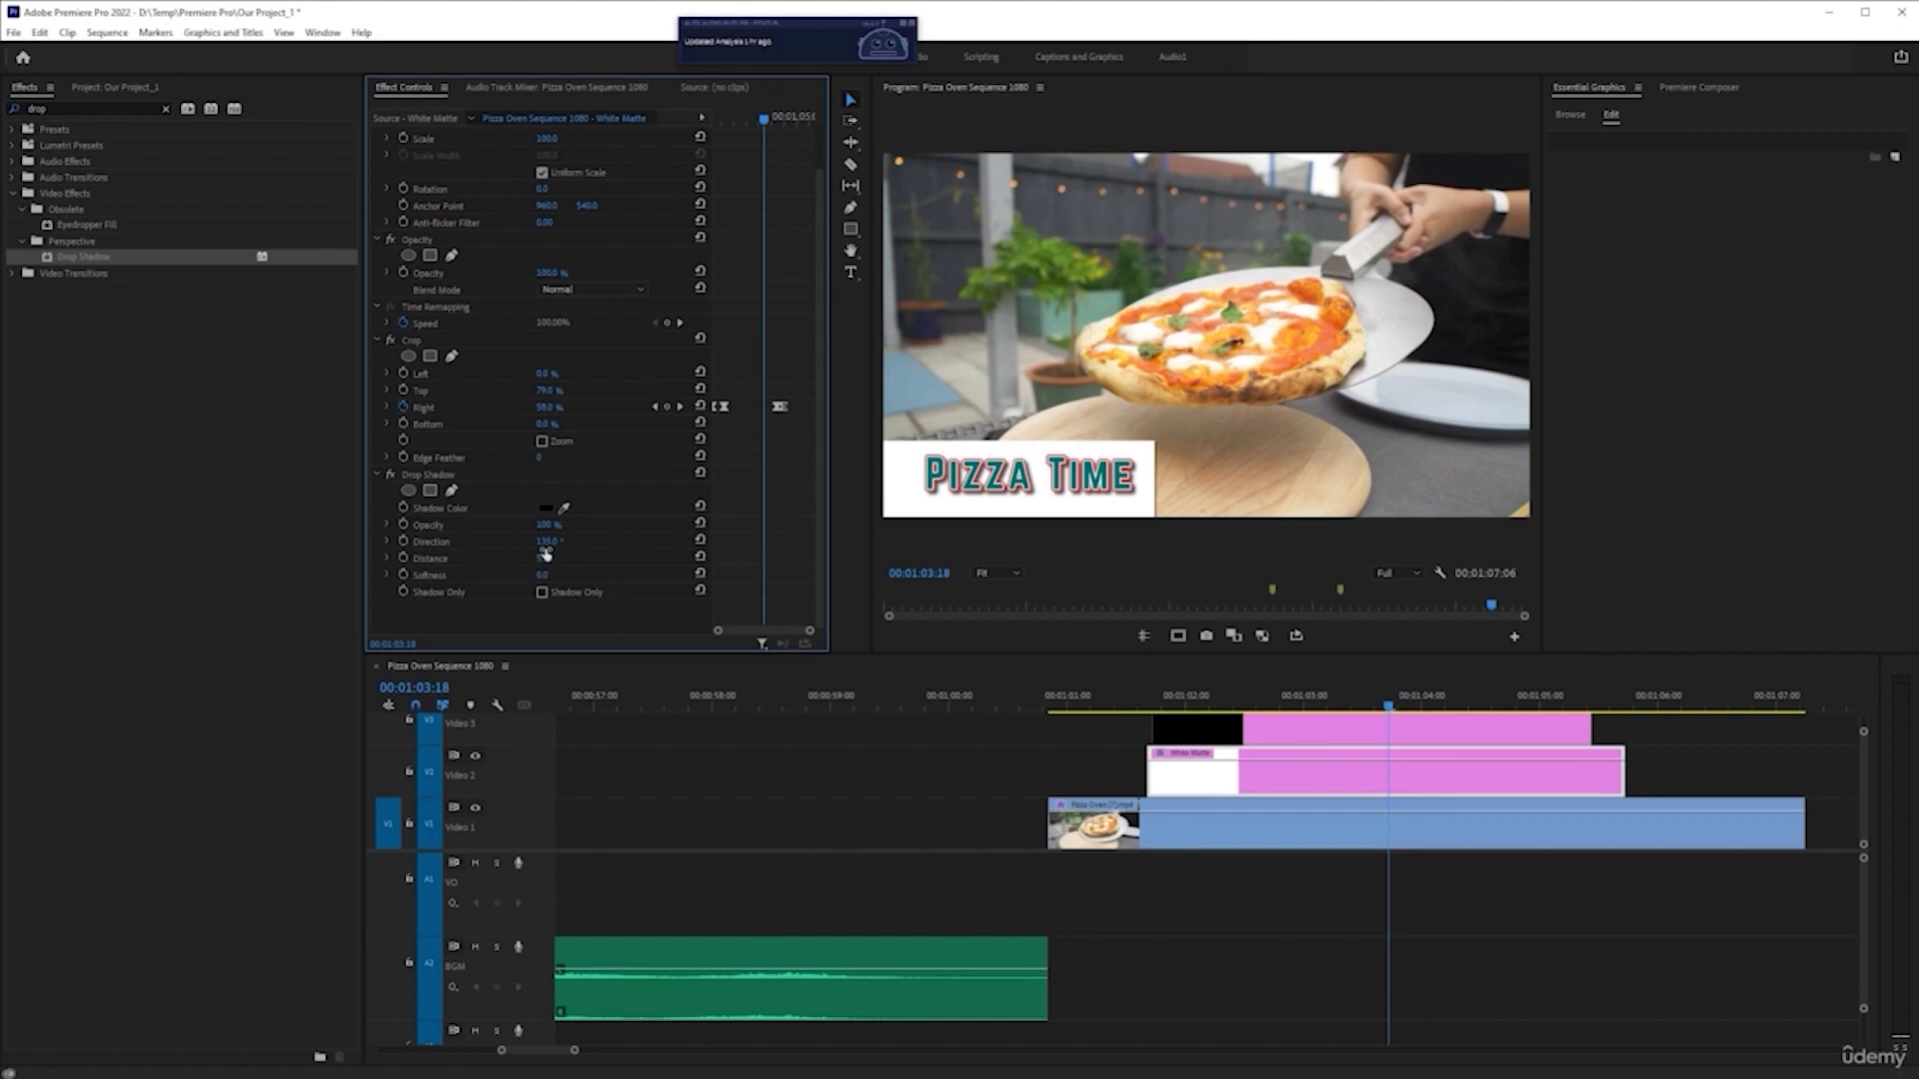
pyautogui.moveTo(546, 562)
pyautogui.mouseDown()
pyautogui.moveTo(690, 570)
pyautogui.moveTo(556, 562)
pyautogui.mouseUp()
pyautogui.moveTo(532, 541)
pyautogui.mouseDown()
pyautogui.moveTo(466, 540)
pyautogui.moveTo(705, 553)
pyautogui.moveTo(427, 540)
pyautogui.moveTo(552, 544)
pyautogui.mouseUp()
pyautogui.hotkey('ctrl', 'z')
pyautogui.moveTo(541, 577); pyautogui.dragTo(656, 583)
# - Toggle the Drop Shadow off and on to compare the White Matte with and without it, leaving it enabled
pyautogui.click(391, 475)
pyautogui.click(391, 476)
pyautogui.click(391, 475)
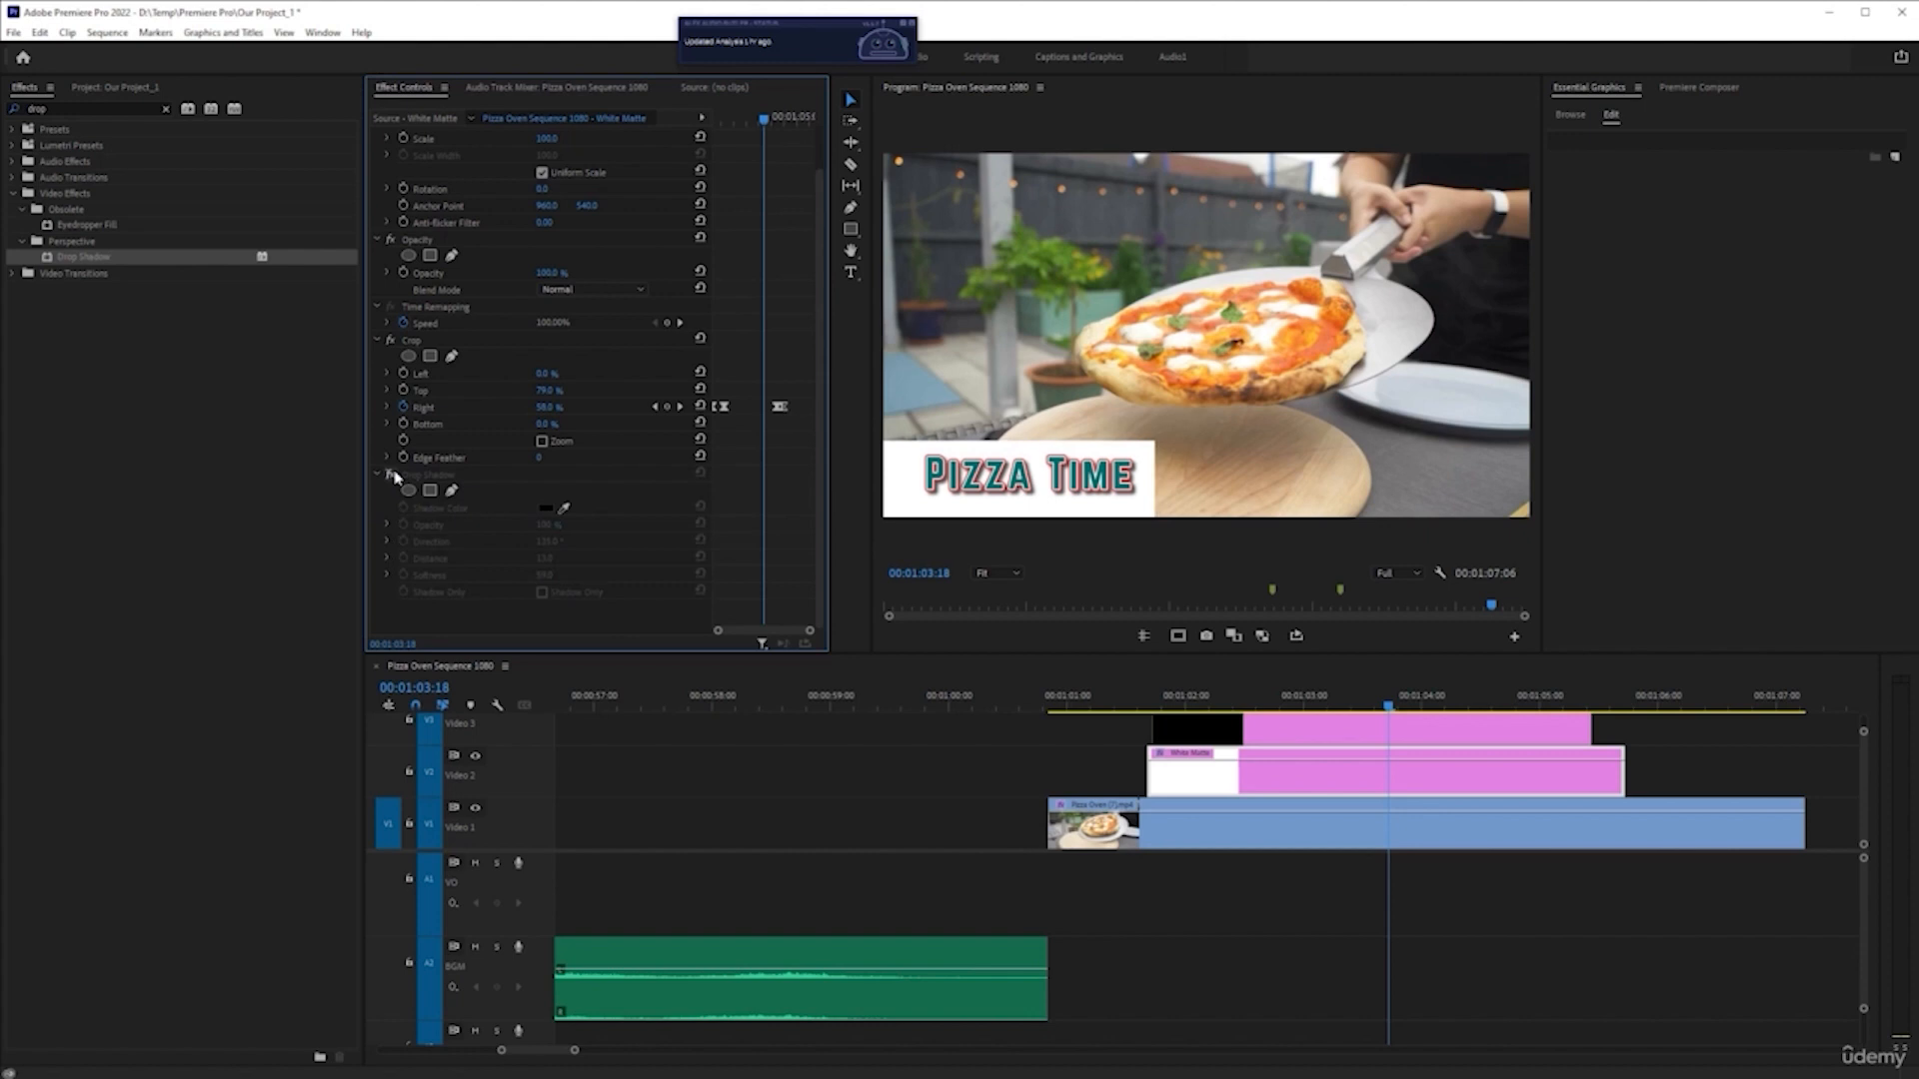
pyautogui.click(391, 475)
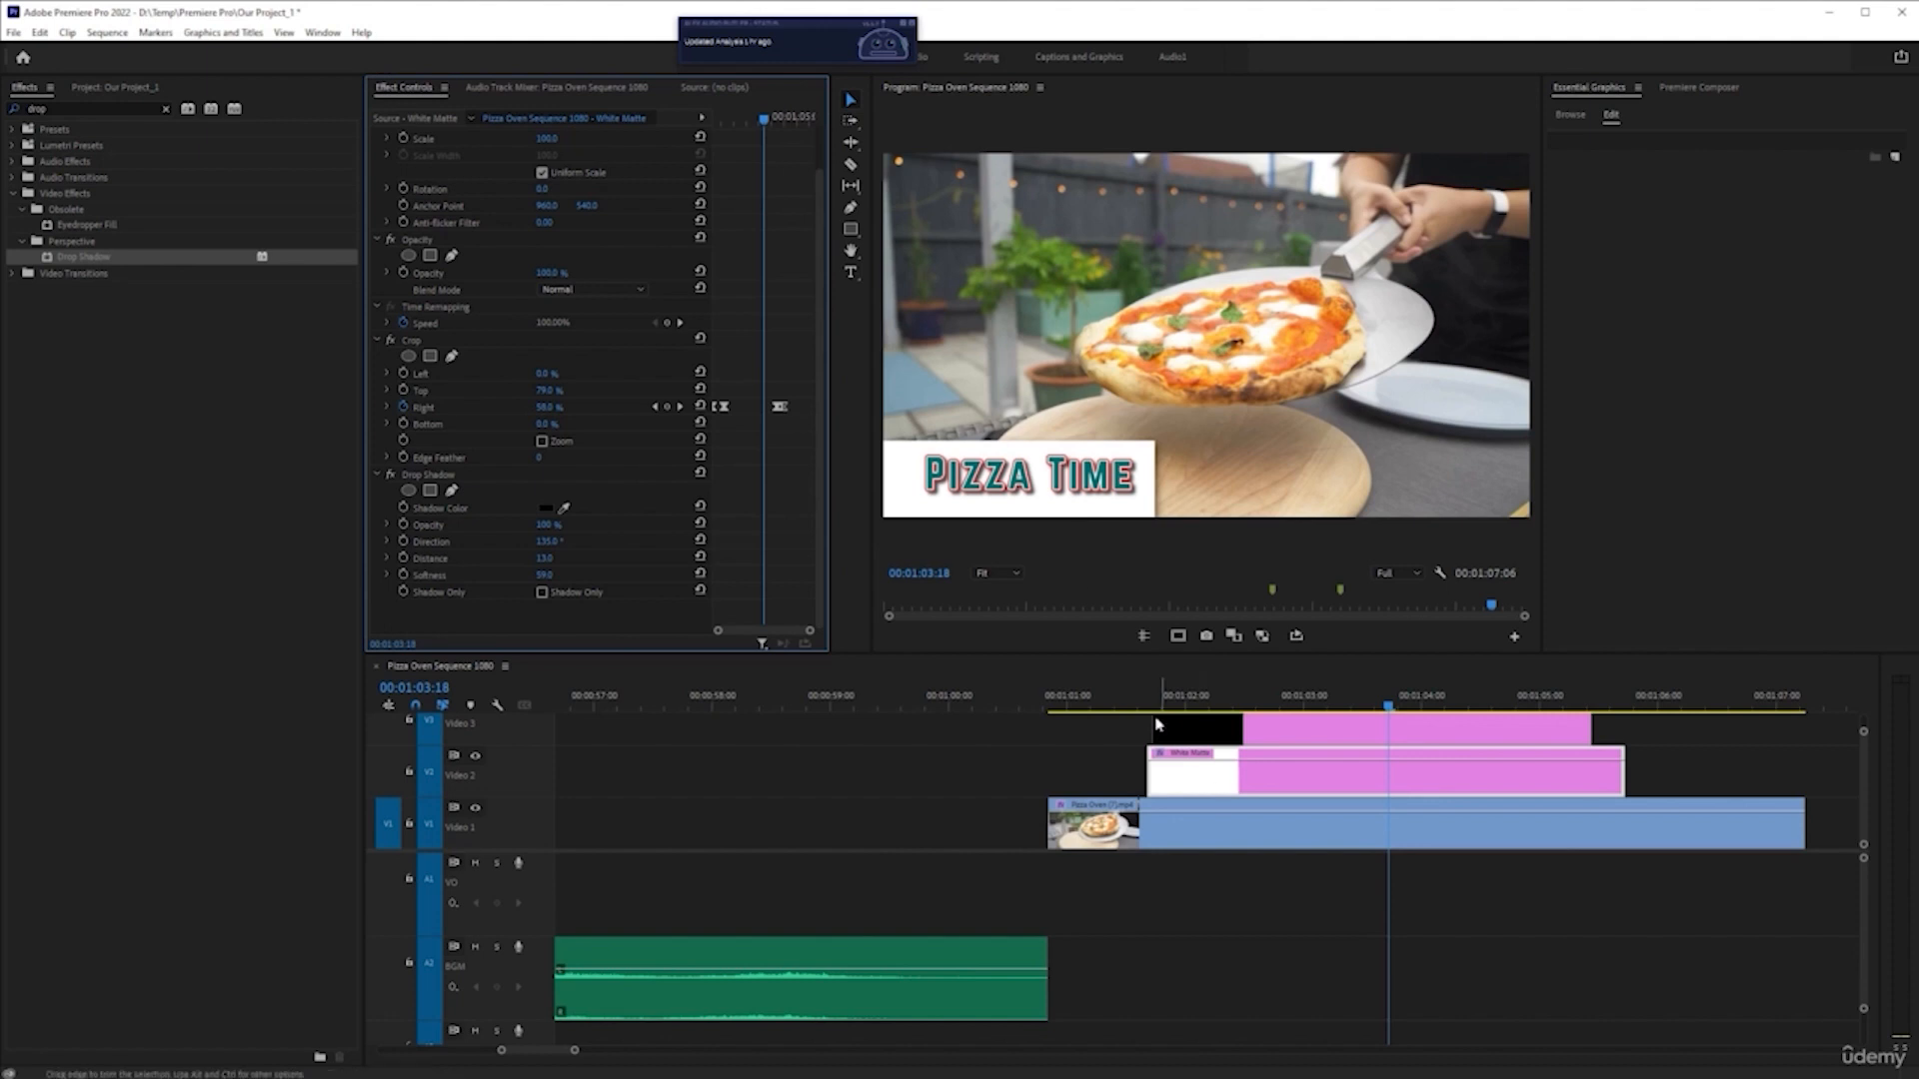
# - Play back the lower-left title animation with the matte's shadow and return the playhead to 00:01:03:12
pyautogui.click(1127, 699)
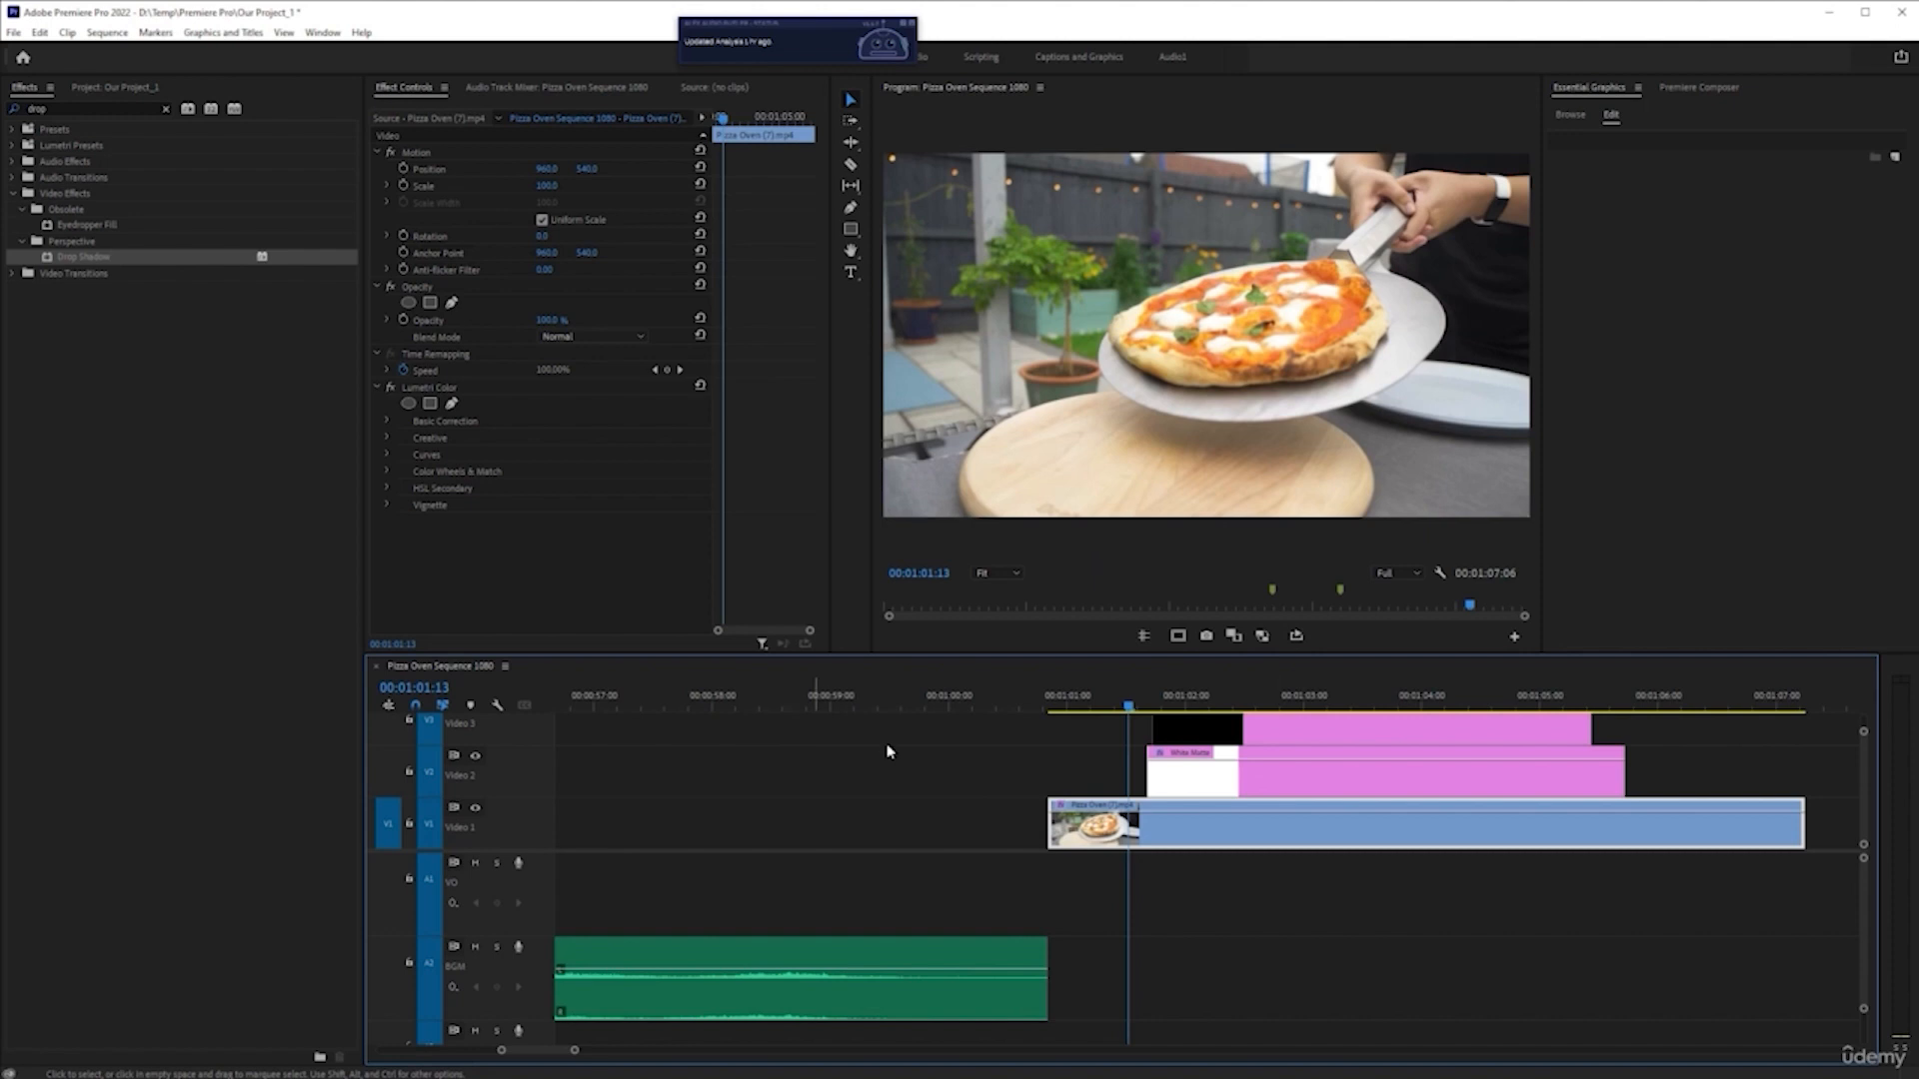
pyautogui.press('Up')
pyautogui.press('space')
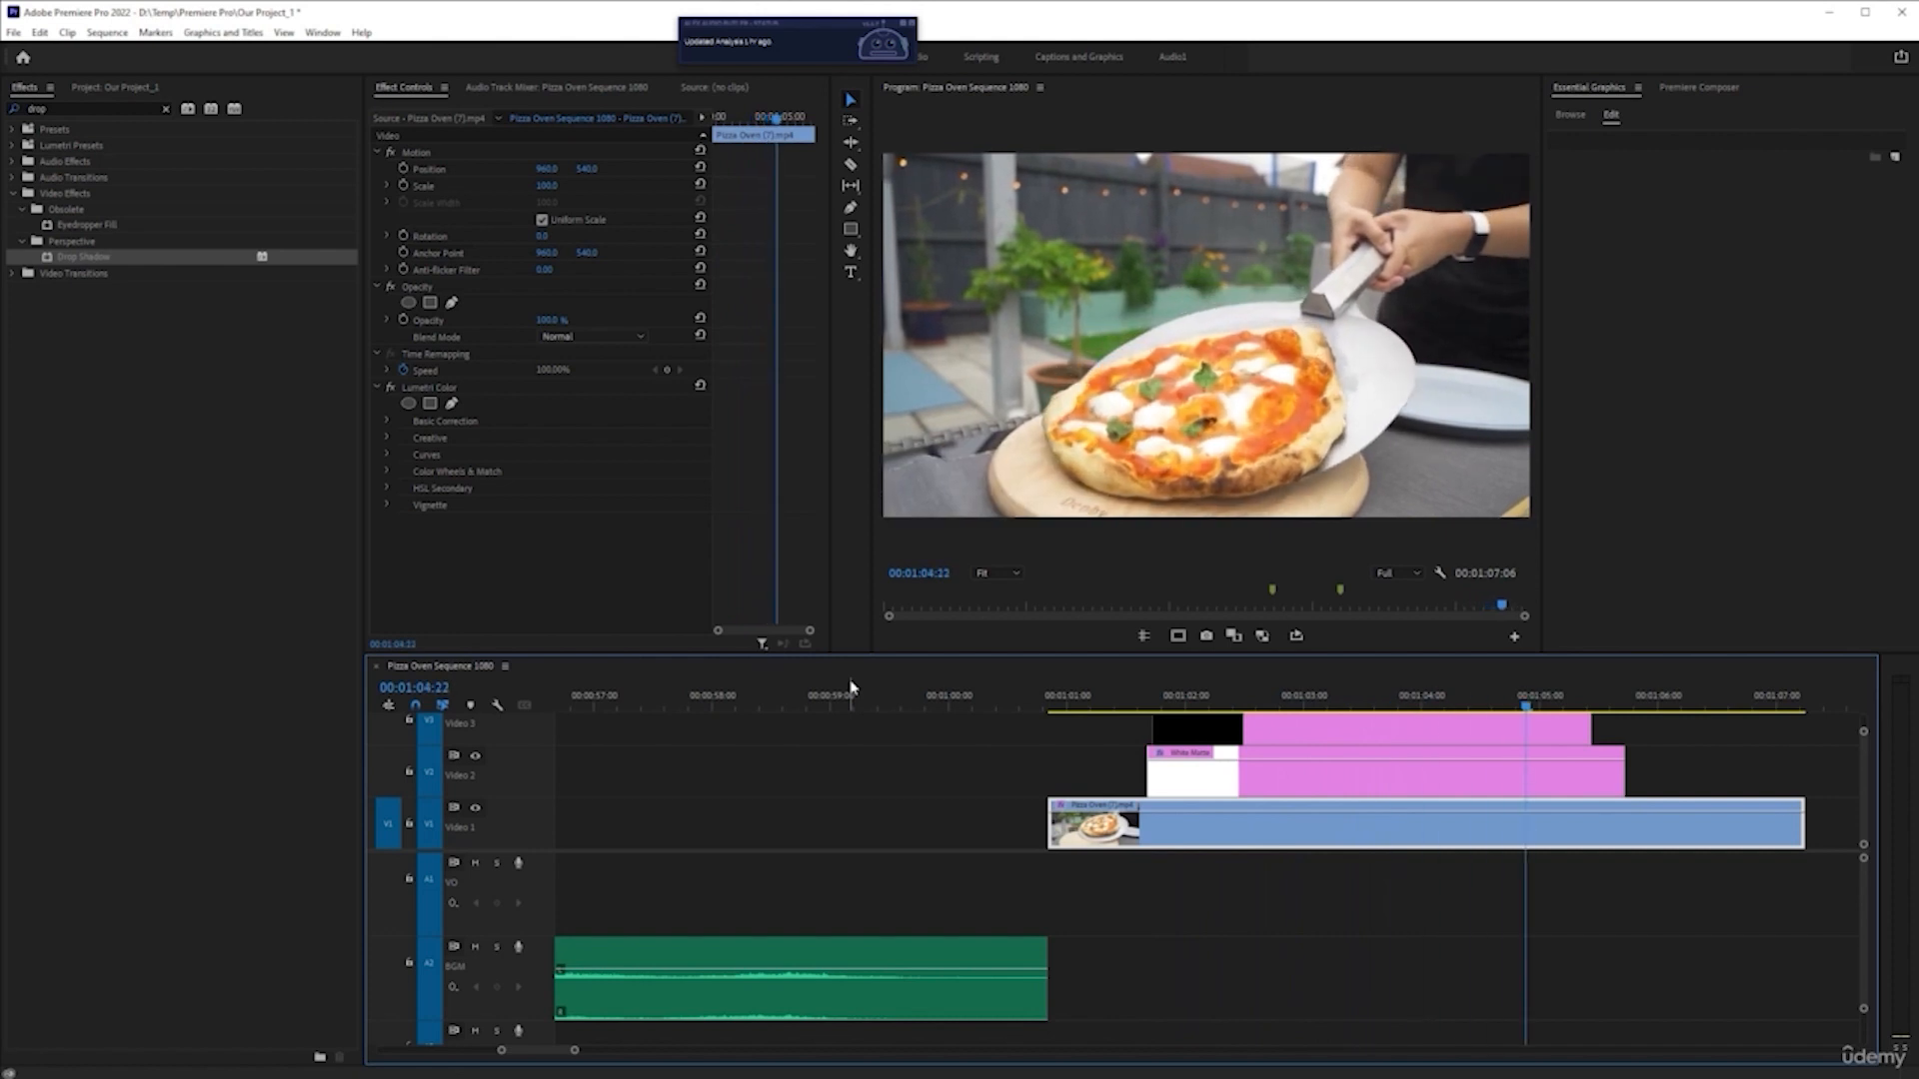
pyautogui.press('space')
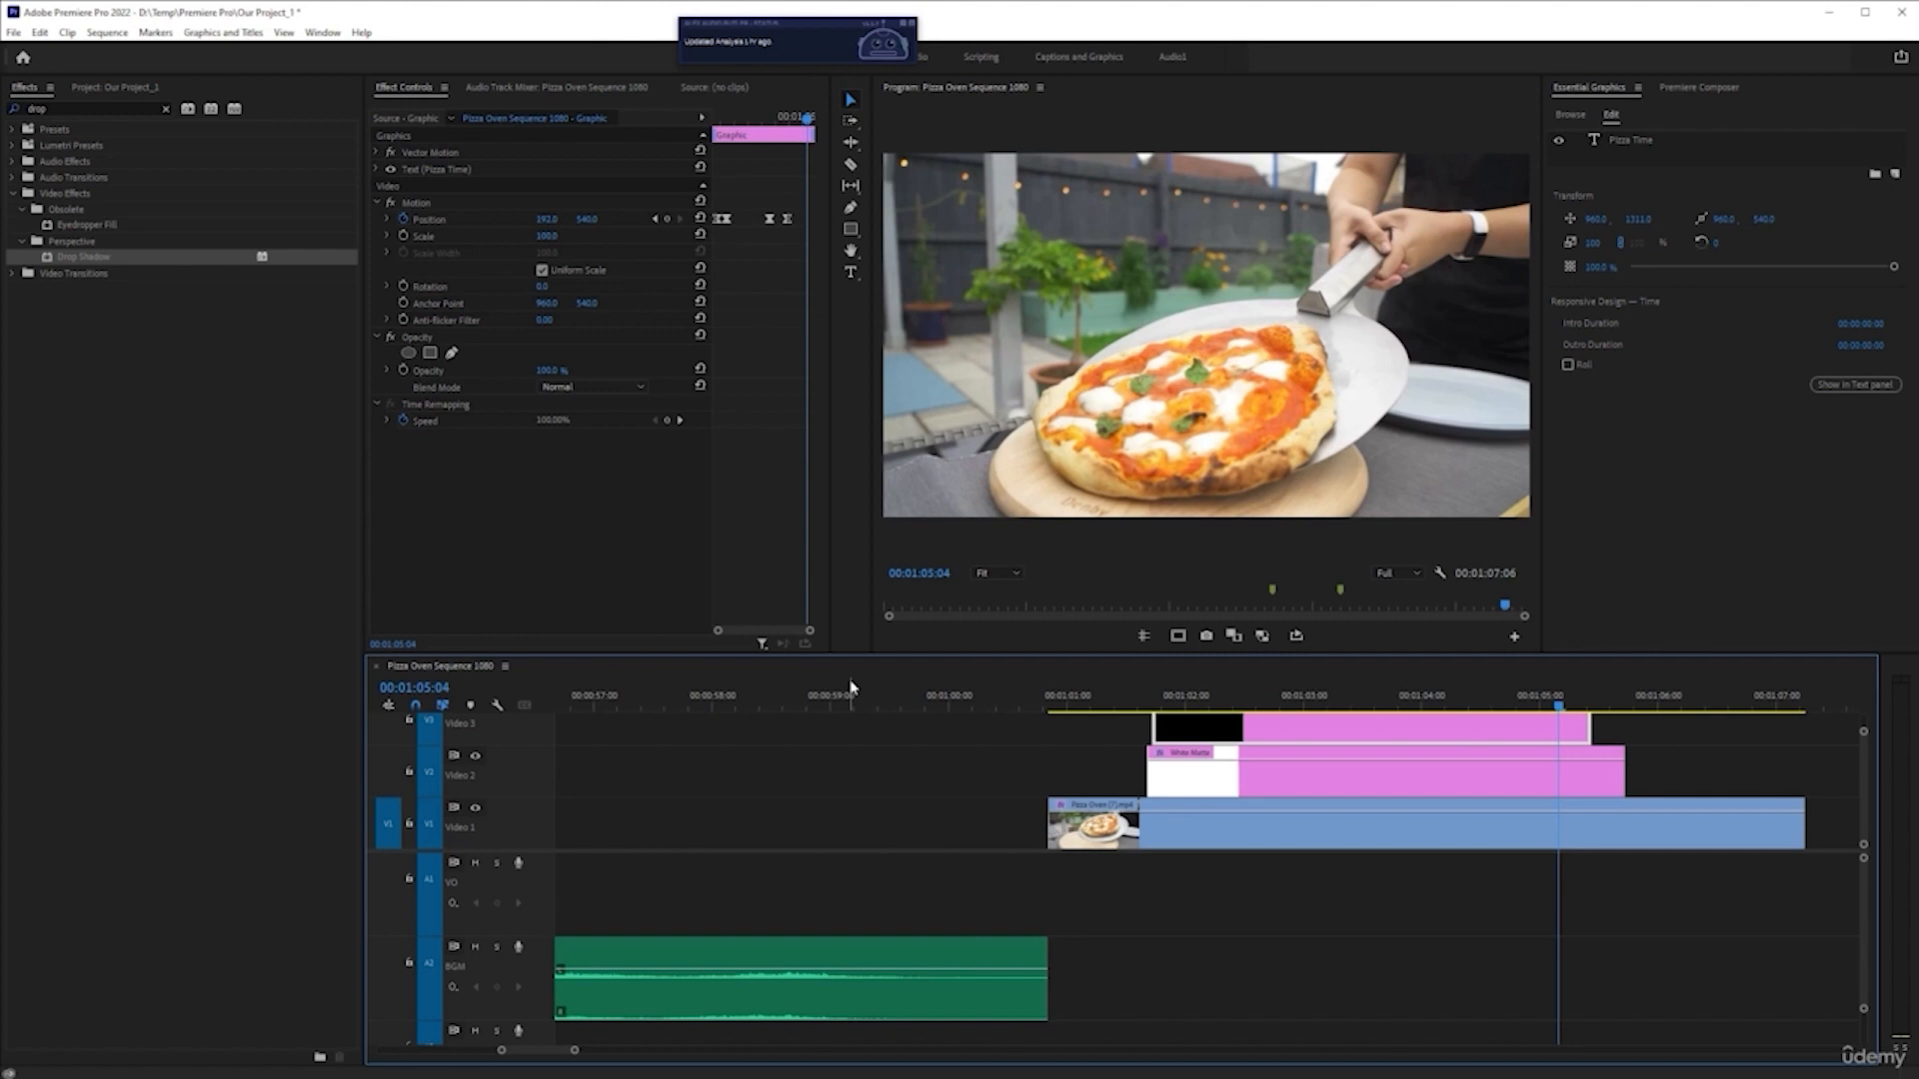
pyautogui.click(1360, 697)
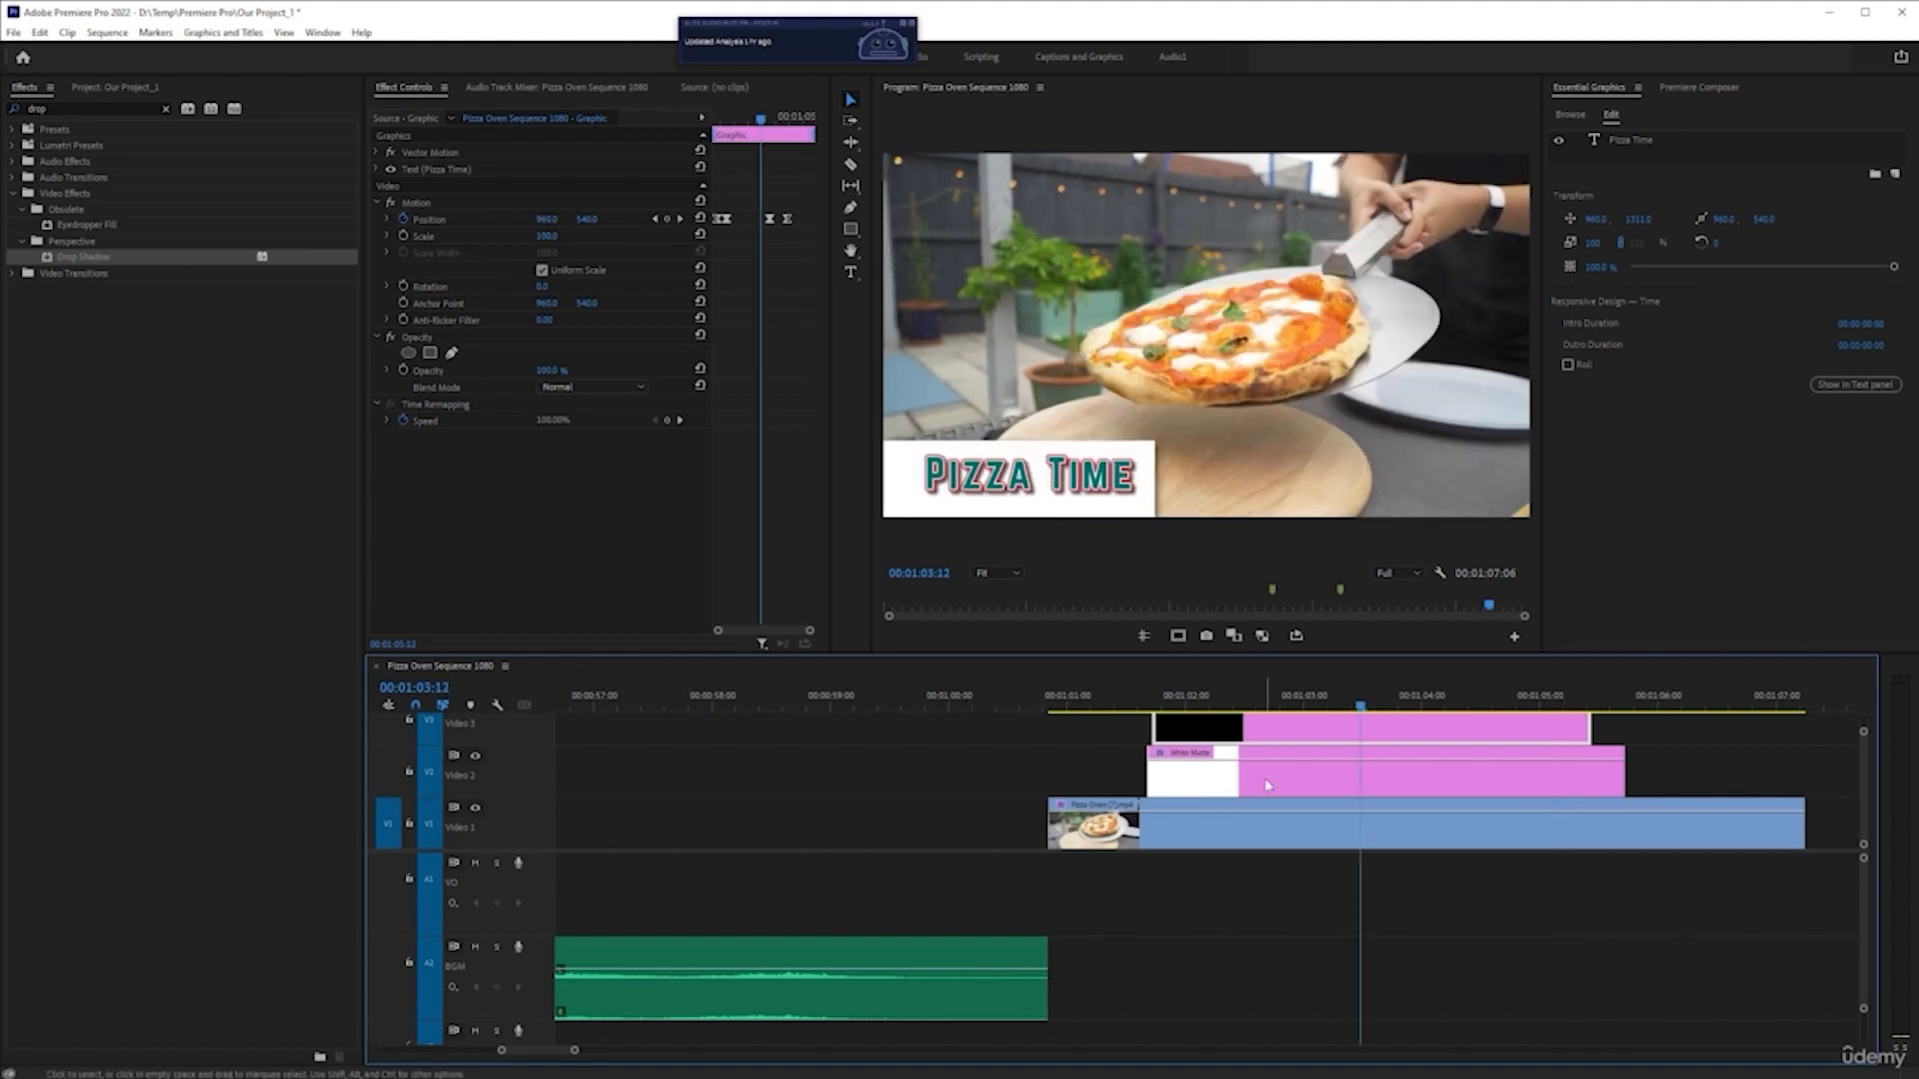